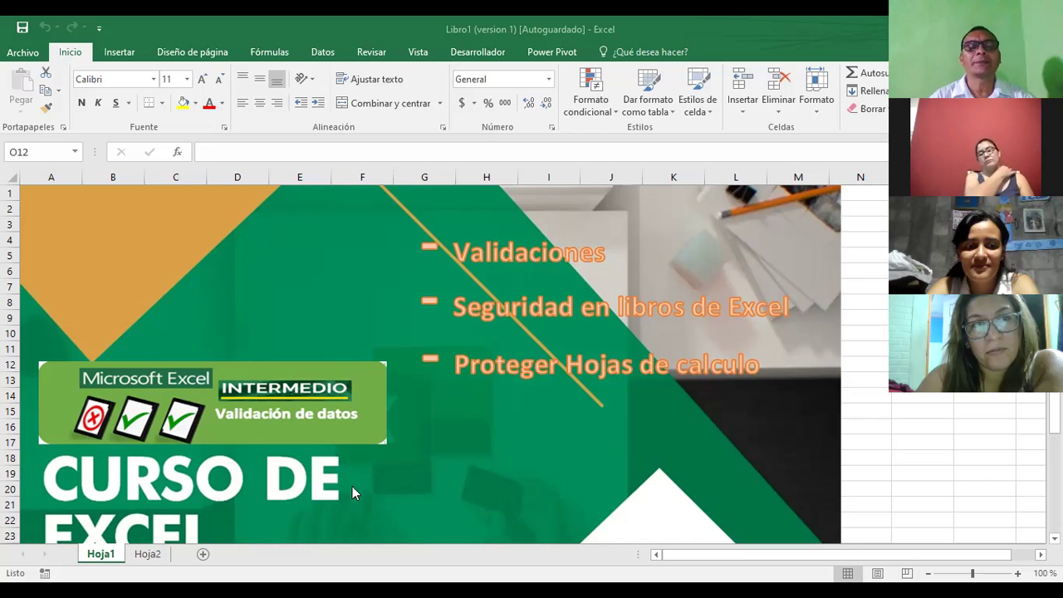
Step: Toggle repeatedly between the empty Hoja2 sheet and the Hoja1 course slide
{"action": "left_click", "coordinate": [154, 560]}
{"action": "left_click", "coordinate": [117, 562]}
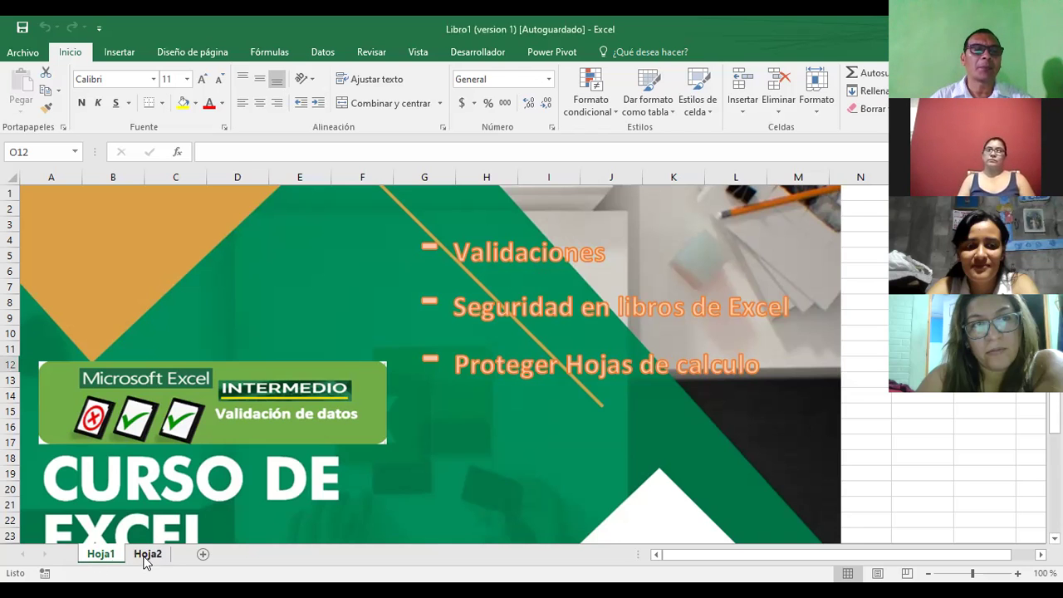
{"action": "left_click", "coordinate": [146, 557]}
{"action": "left_click", "coordinate": [116, 556]}
{"action": "left_click", "coordinate": [148, 553]}
{"action": "left_click", "coordinate": [104, 556]}
{"action": "left_click", "coordinate": [149, 555]}
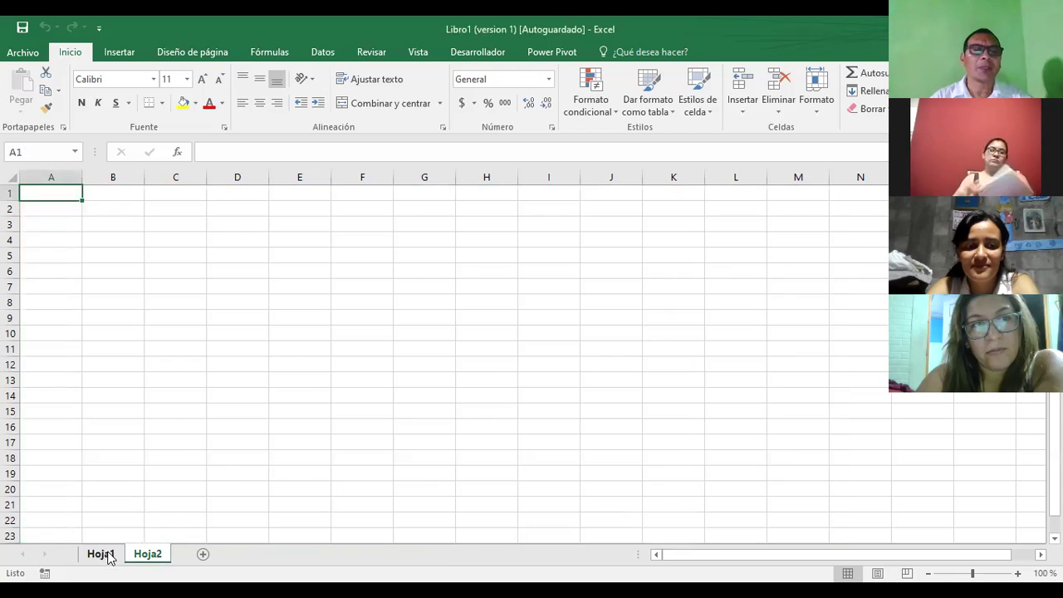
{"action": "left_click", "coordinate": [109, 558]}
{"action": "left_click", "coordinate": [145, 553]}
{"action": "left_click", "coordinate": [112, 561]}
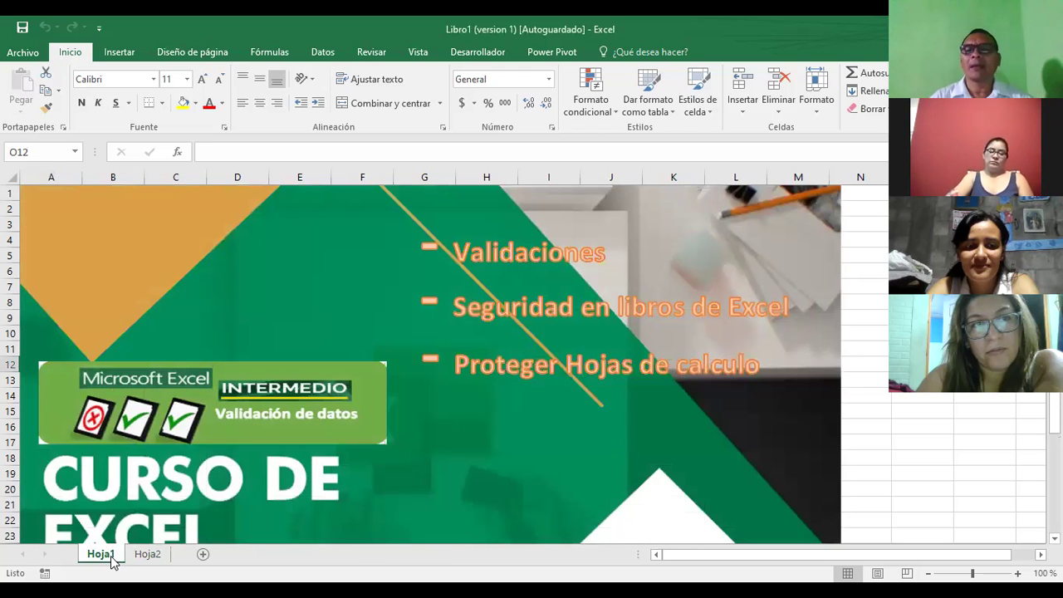
Step: Return to the Hoja1 slide and select its bullet-list text box, then the background picture
{"action": "left_click", "coordinate": [152, 556]}
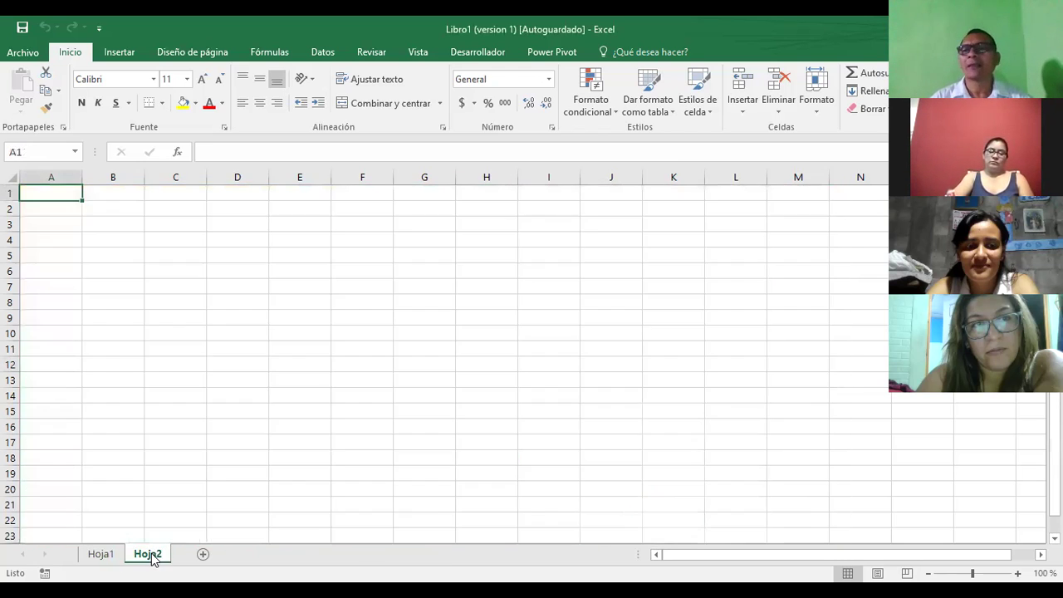
{"action": "left_click", "coordinate": [98, 556]}
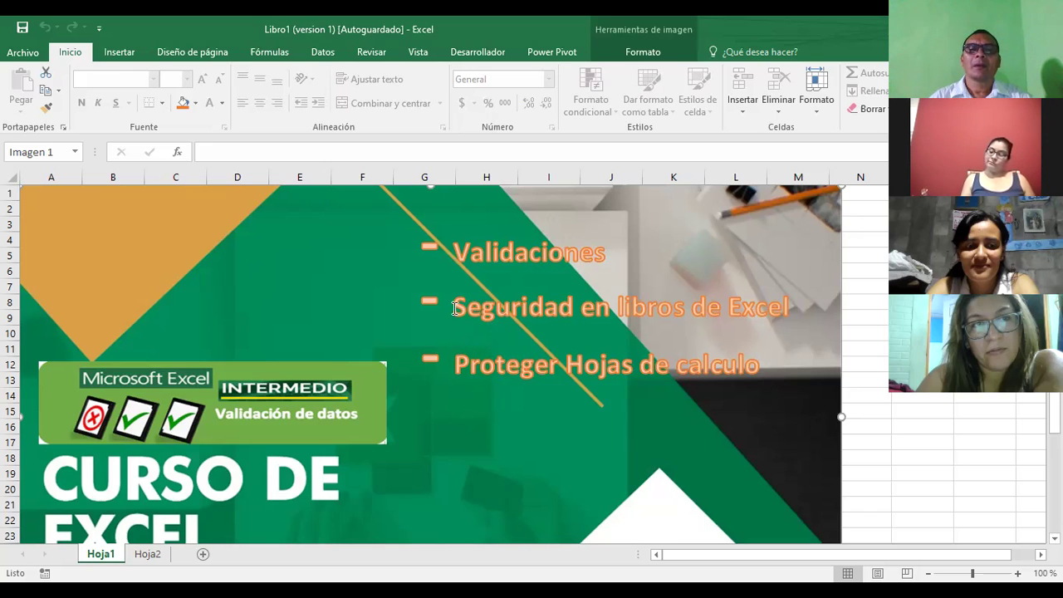
{"action": "left_click", "coordinate": [454, 308]}
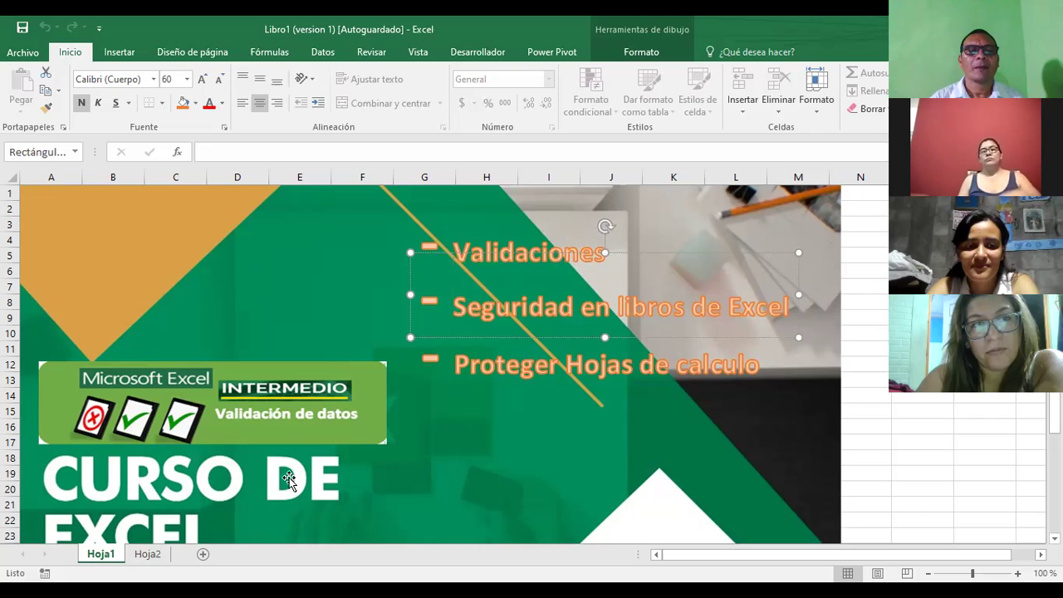
{"action": "left_click", "coordinate": [568, 461]}
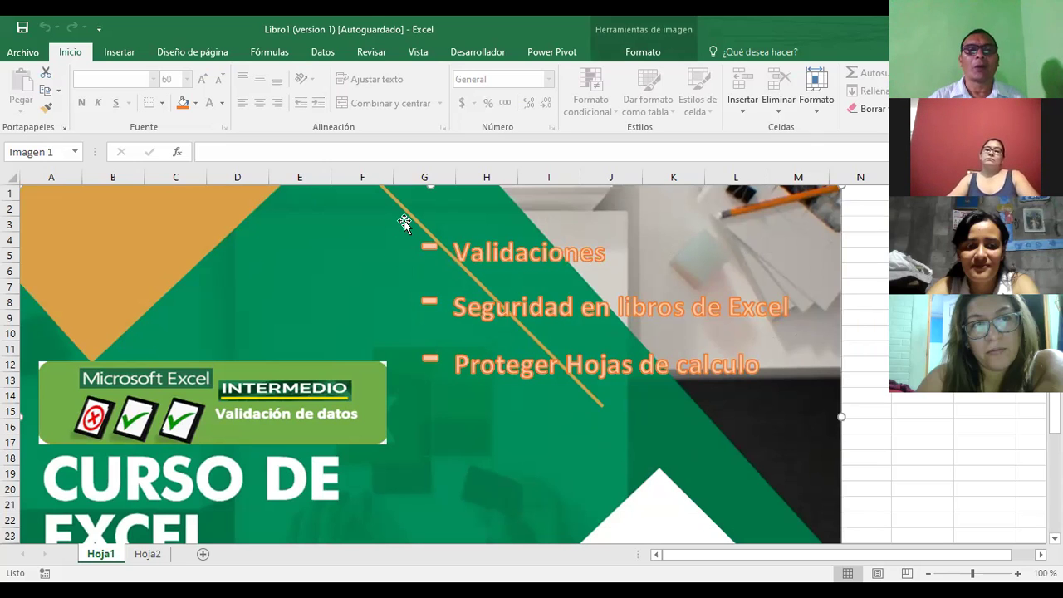
Step: Go back to the Hoja1 course slide and copy the slide picture with Ctrl+C
{"action": "left_click", "coordinate": [146, 553]}
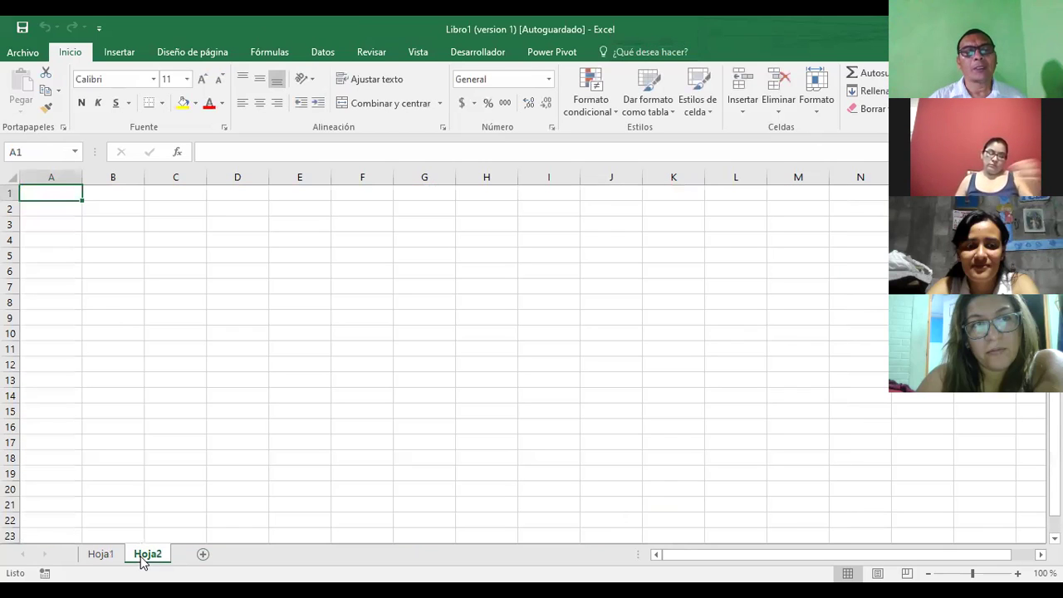
{"action": "left_click", "coordinate": [108, 554]}
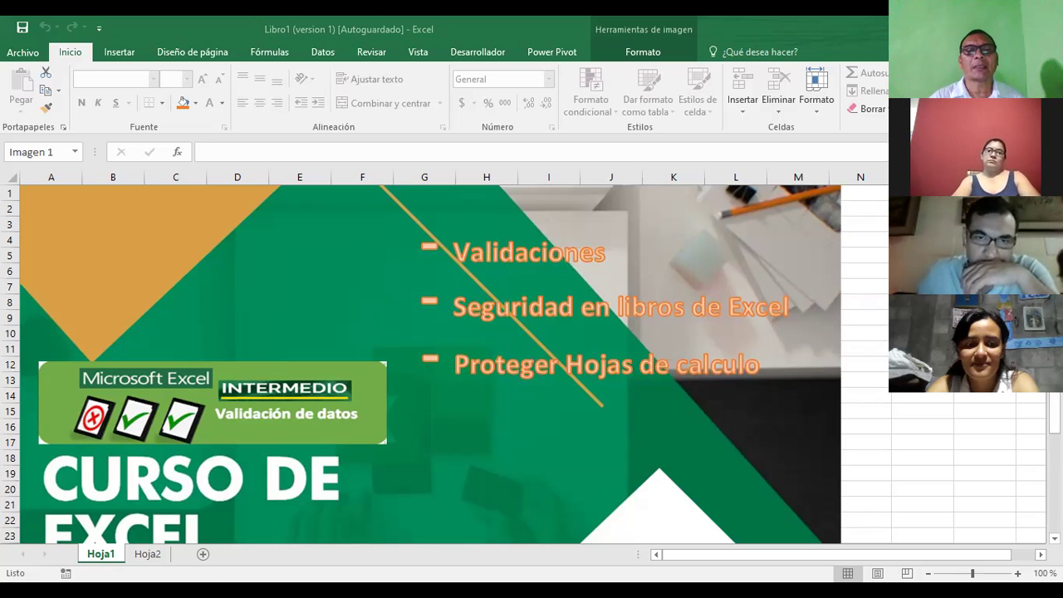
{"action": "key", "text": "ctrl+c"}
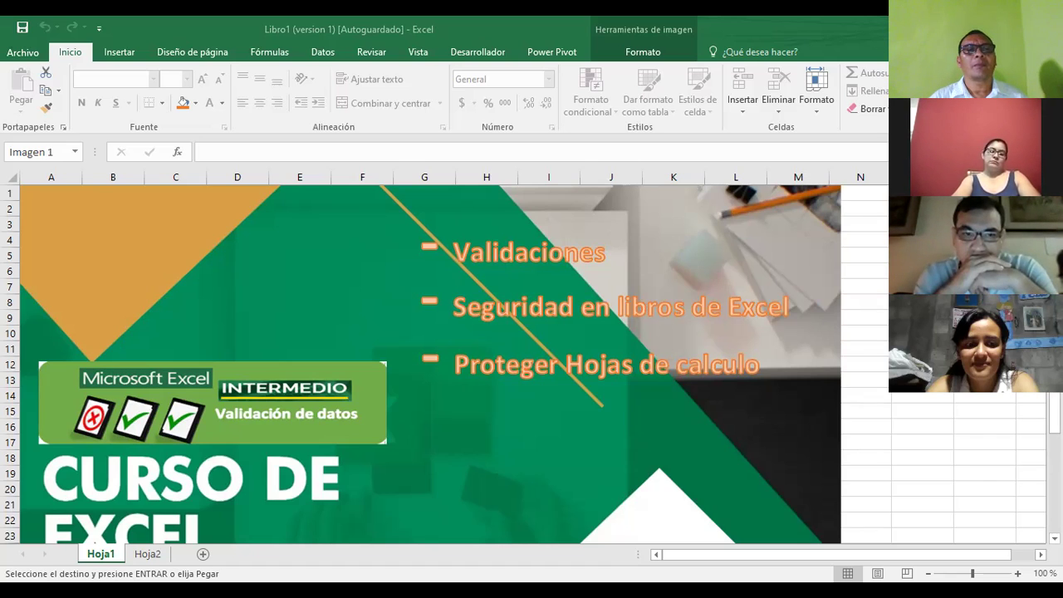
Step: Switch to the MACROS workbook and review Hoja8's entry form and Hoja9's records, selecting A4:G5
{"action": "key", "text": "alt+Tab"}
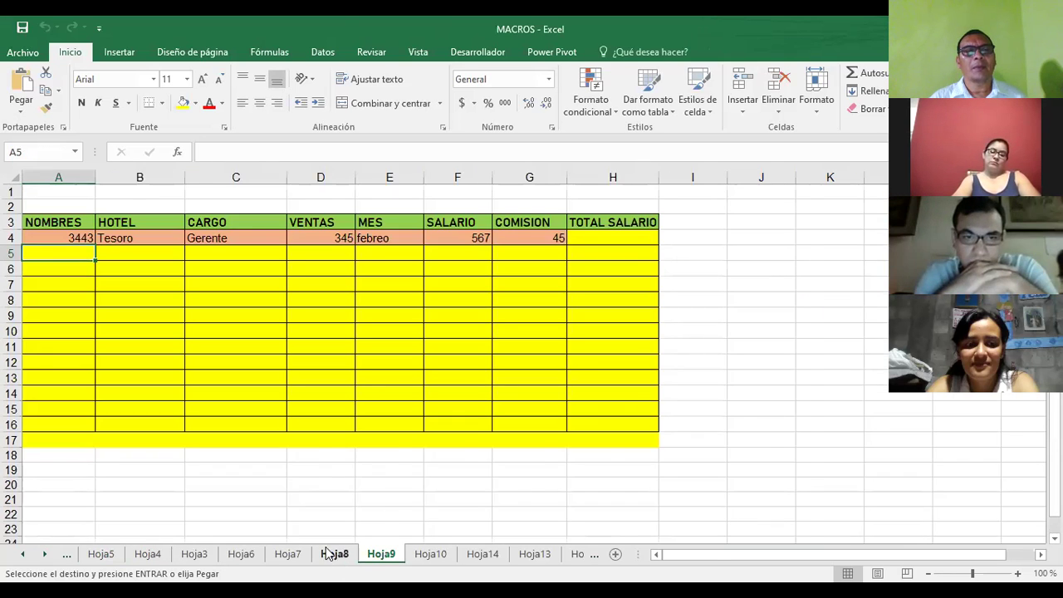
{"action": "left_click", "coordinate": [336, 554]}
{"action": "left_click", "coordinate": [432, 445]}
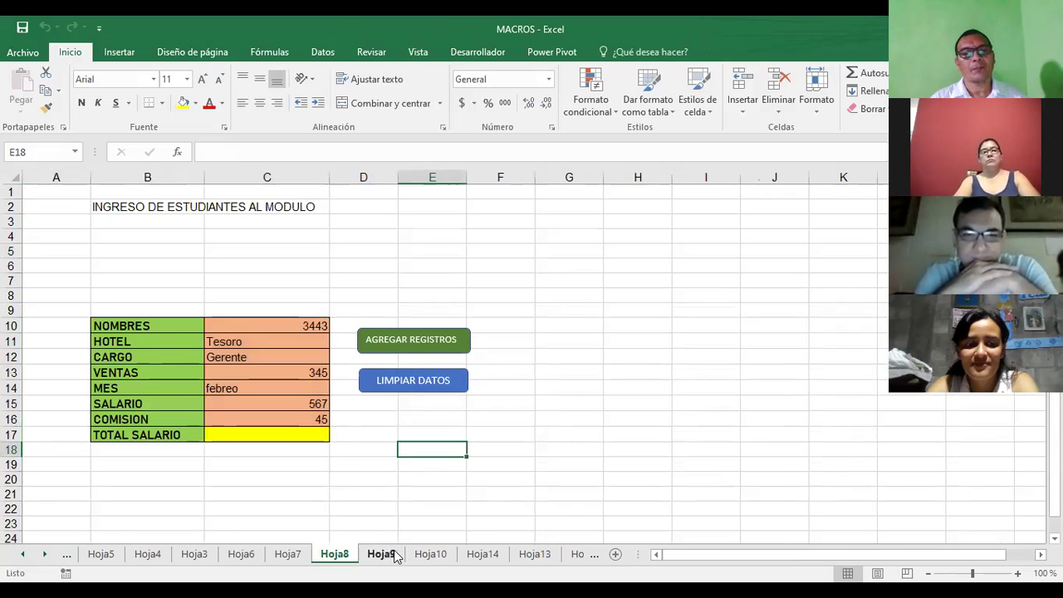
{"action": "left_click", "coordinate": [386, 554]}
{"action": "left_click", "coordinate": [729, 255]}
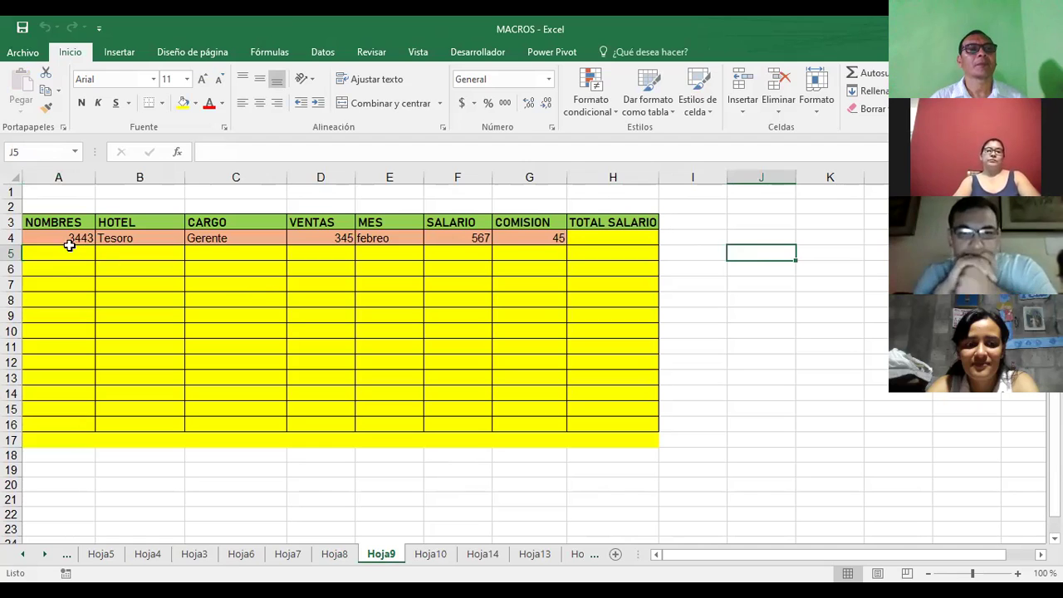
{"action": "left_click_drag", "start_coordinate": [66, 237], "coordinate": [563, 249]}
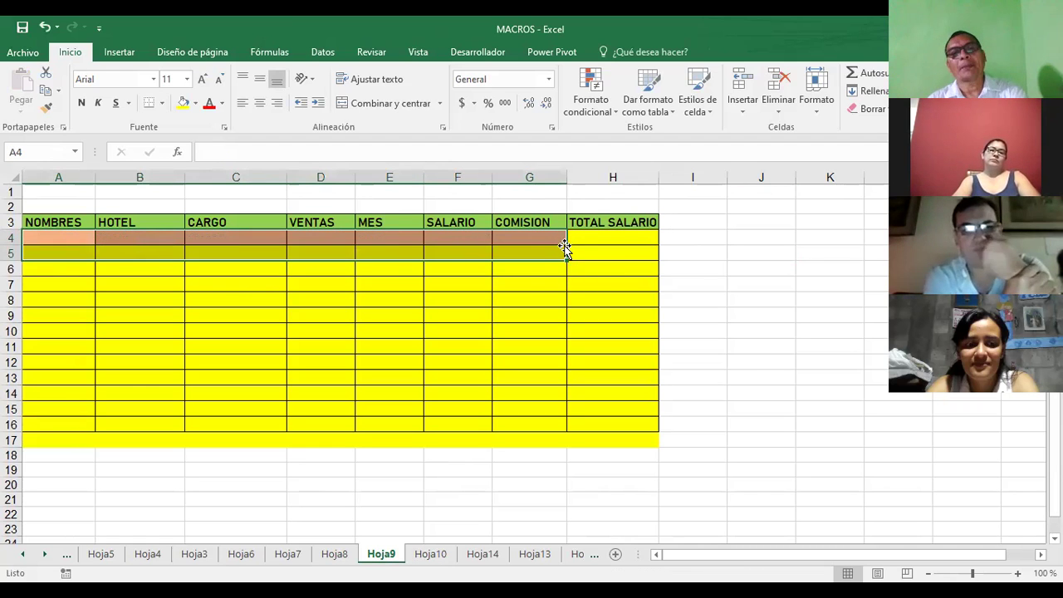
Step: Clear the Hoja8 form values in C10:C16, then select C10 ready for a new entry
{"action": "left_click", "coordinate": [336, 554]}
{"action": "left_click", "coordinate": [439, 236]}
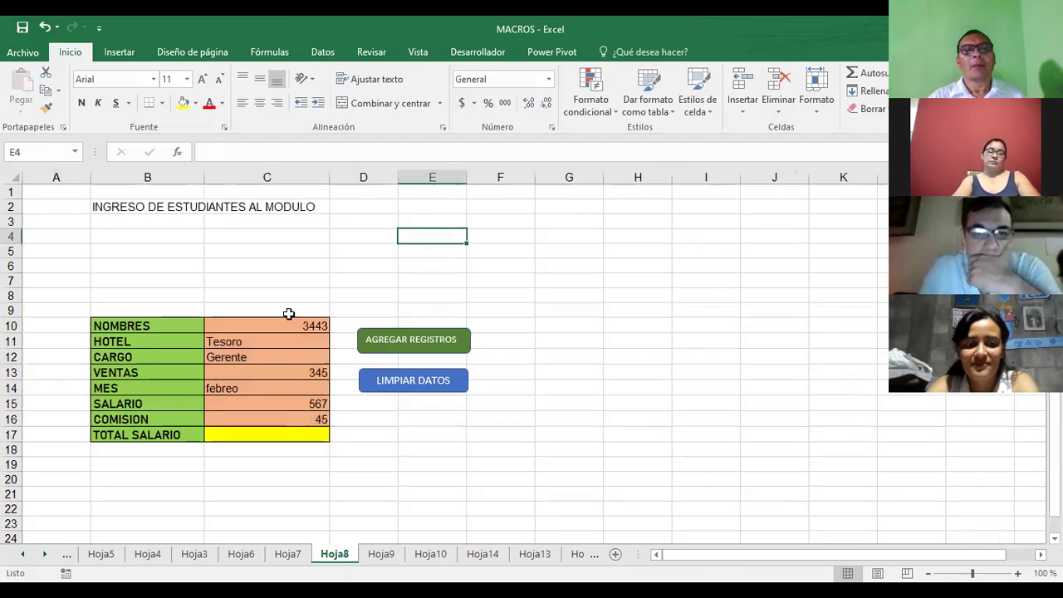
{"action": "left_click_drag", "start_coordinate": [245, 330], "coordinate": [252, 413]}
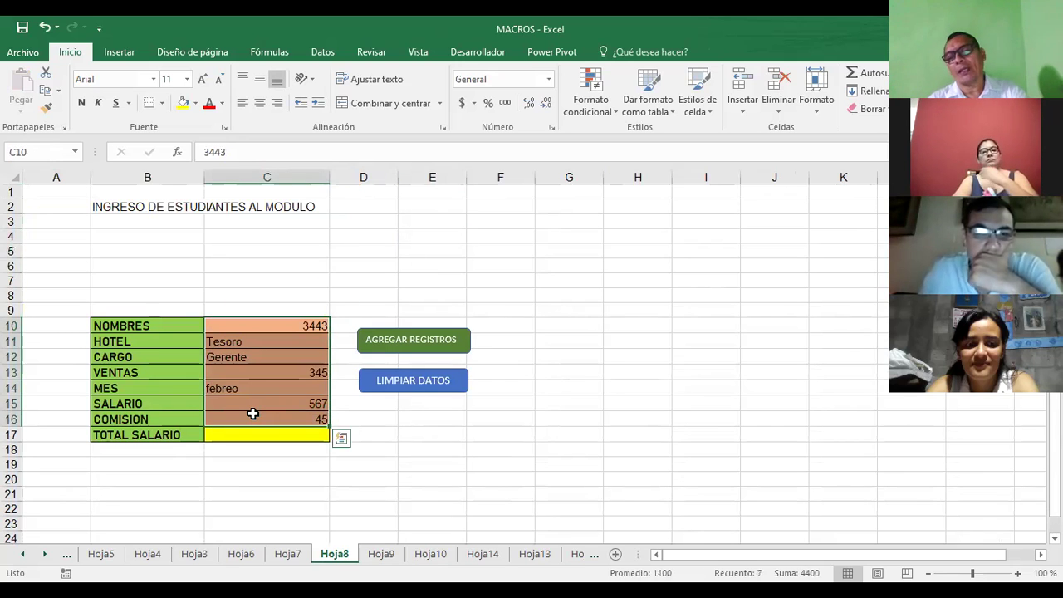
{"action": "key", "text": "Delete"}
{"action": "left_click", "coordinate": [418, 236]}
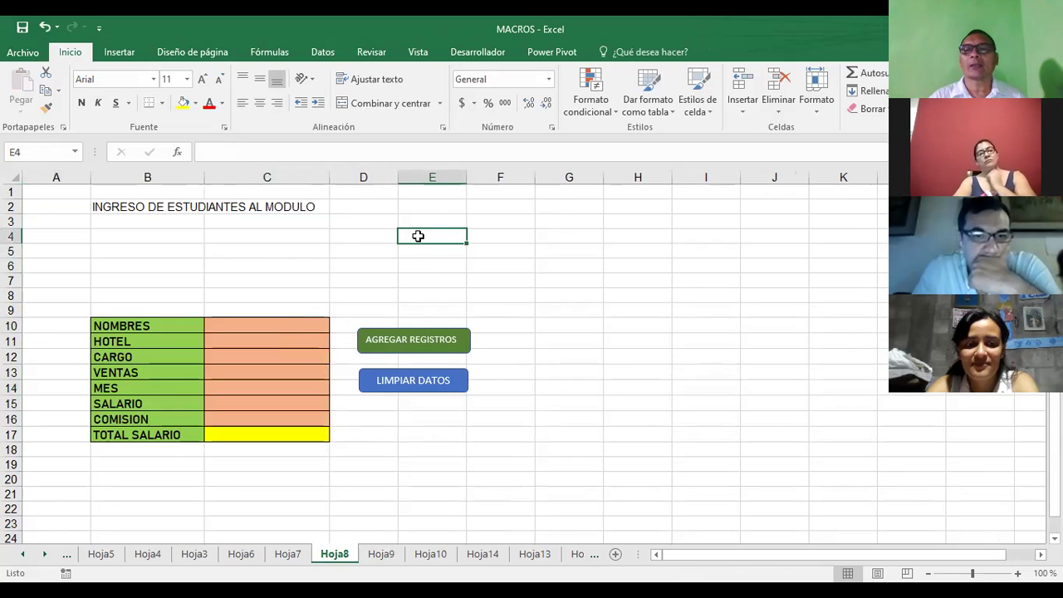
{"action": "left_click", "coordinate": [381, 554]}
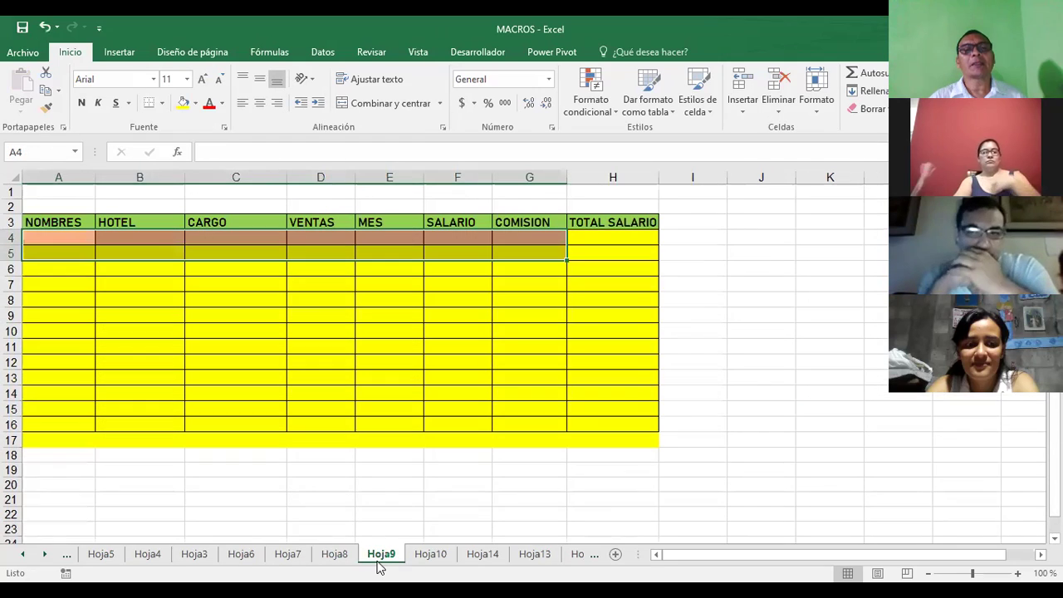
{"action": "left_click", "coordinate": [331, 561]}
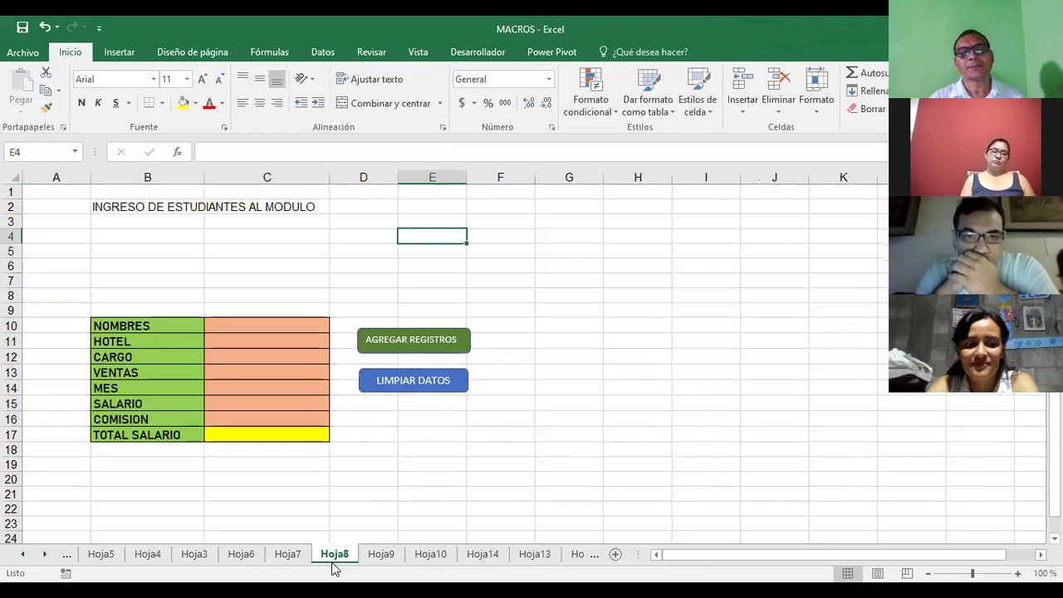
{"action": "left_click", "coordinate": [253, 324]}
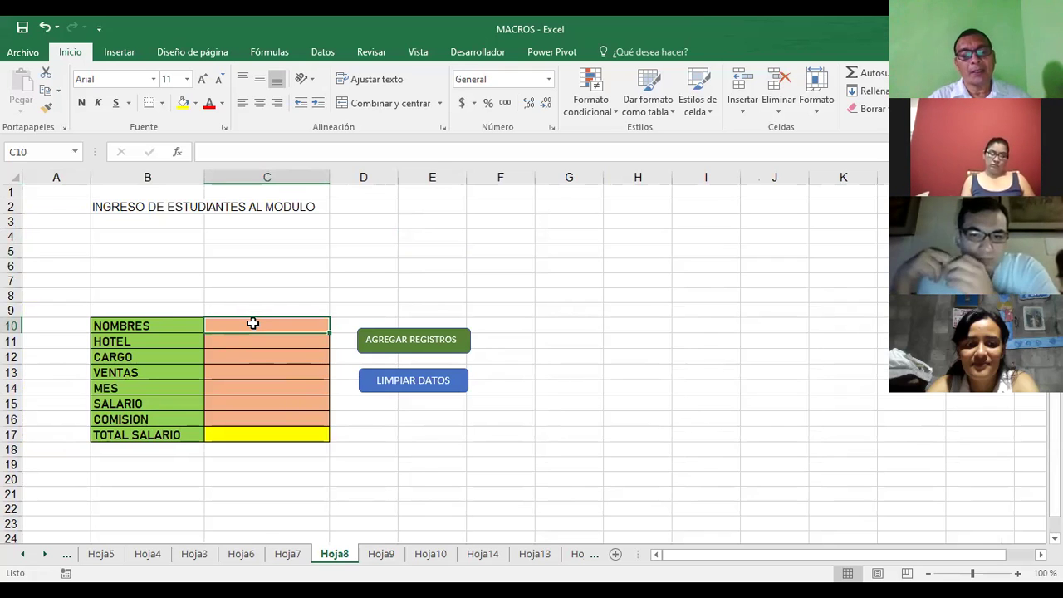
Step: Enter 456 for NOMBRES, 'tesoro n' for HOTEL and 'Administrador' for CARGO
{"action": "type", "text": "456"}
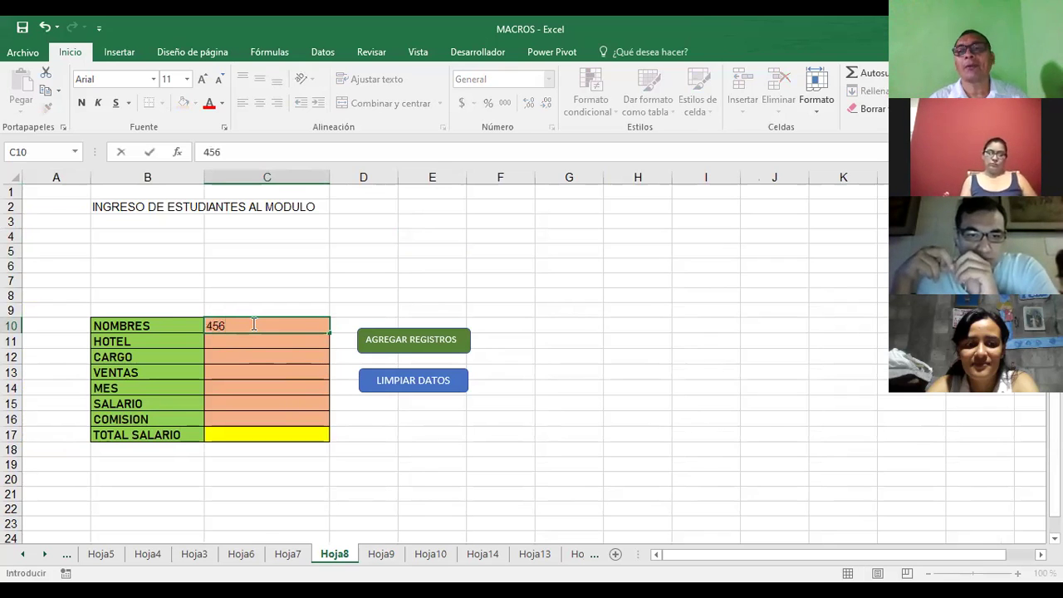
{"action": "left_click", "coordinate": [248, 339]}
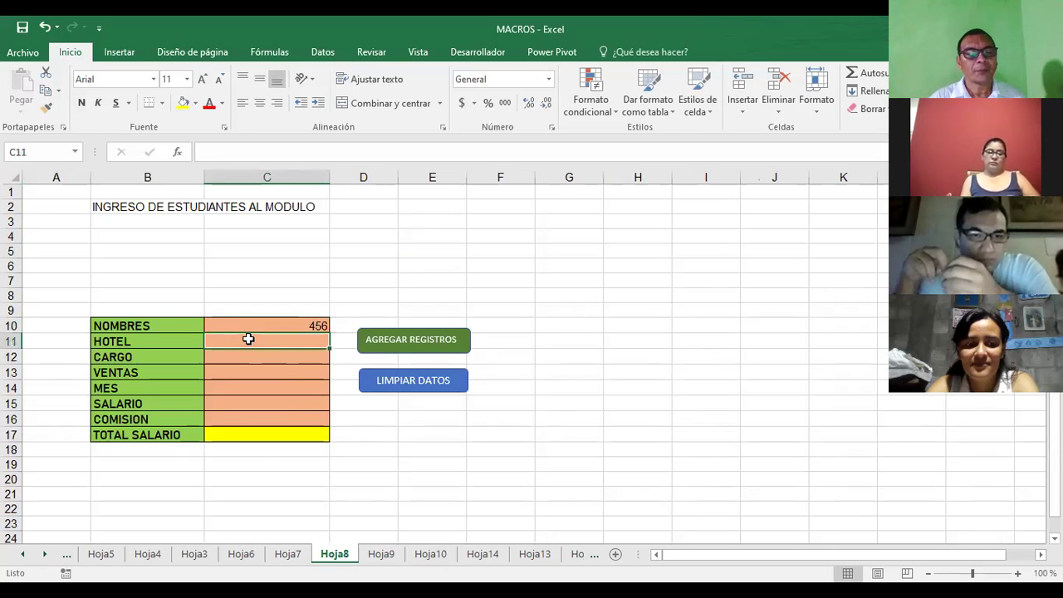
{"action": "type", "text": "tesoro"}
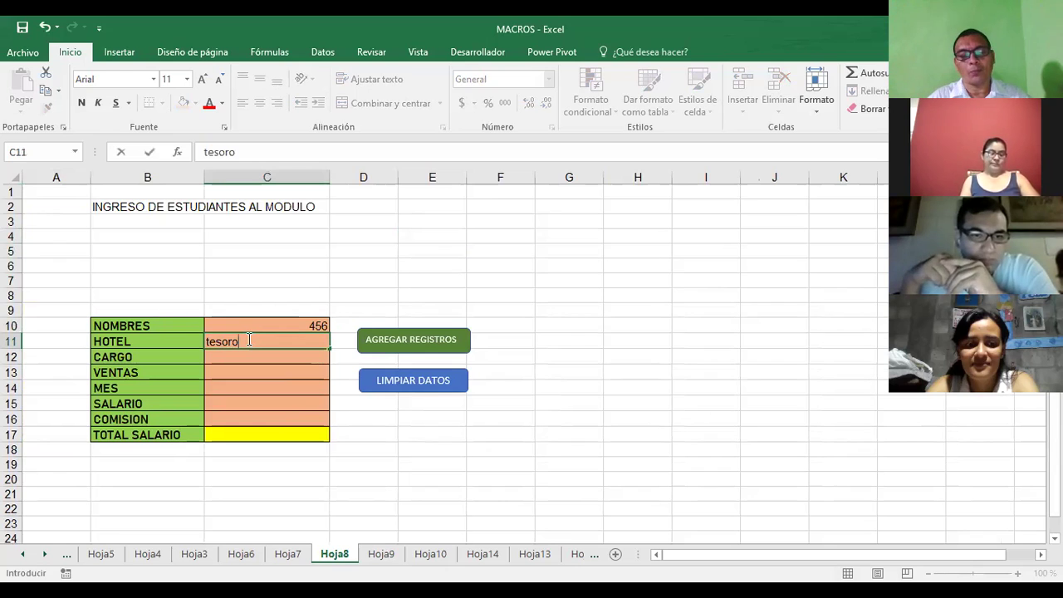
{"action": "type", "text": " n"}
{"action": "left_click", "coordinate": [232, 358]}
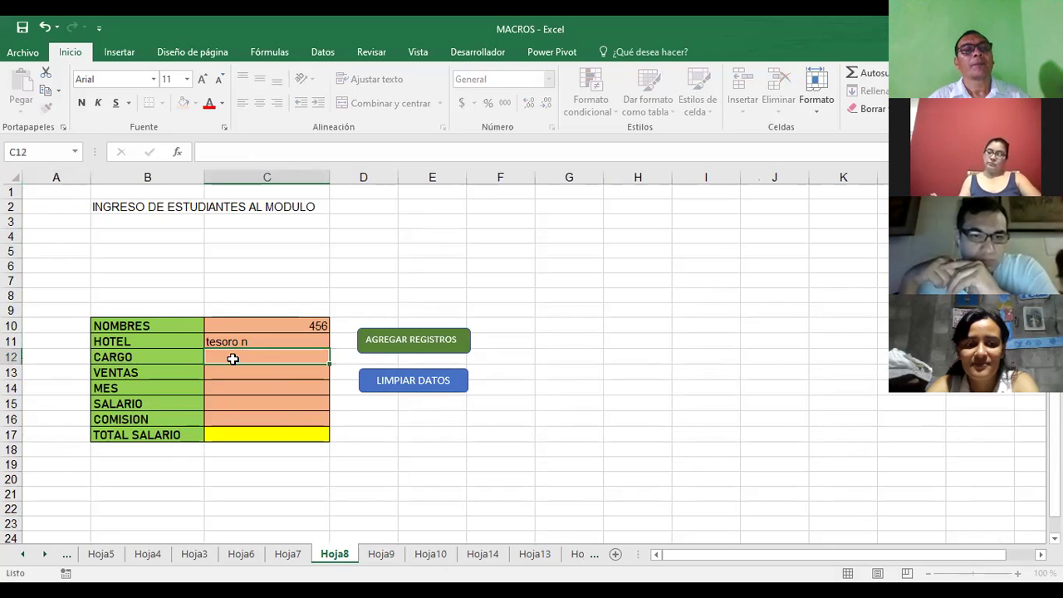
{"action": "type", "text": "Admini"}
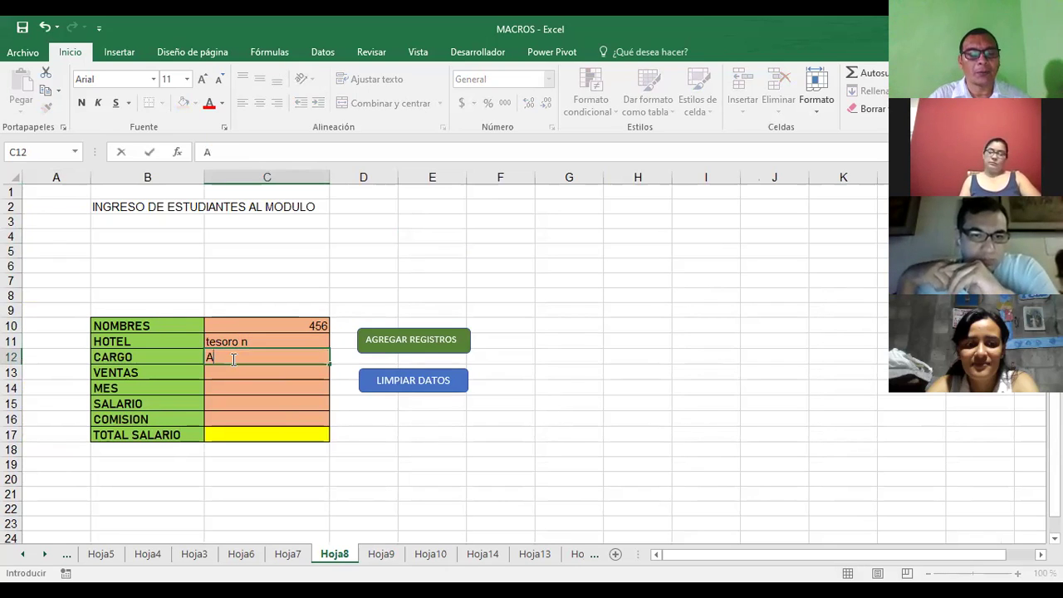
{"action": "type", "text": "strador"}
{"action": "key", "text": "Return"}
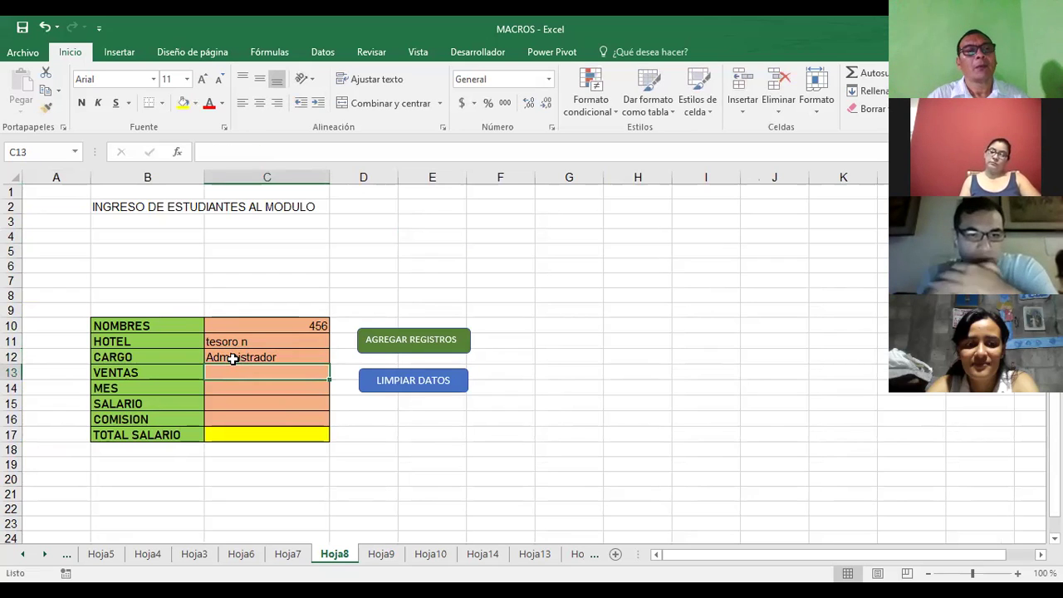
Step: Fill in 6789 for VENTAS, abril for MES, salary 600 and commission 45
{"action": "type", "text": "6789"}
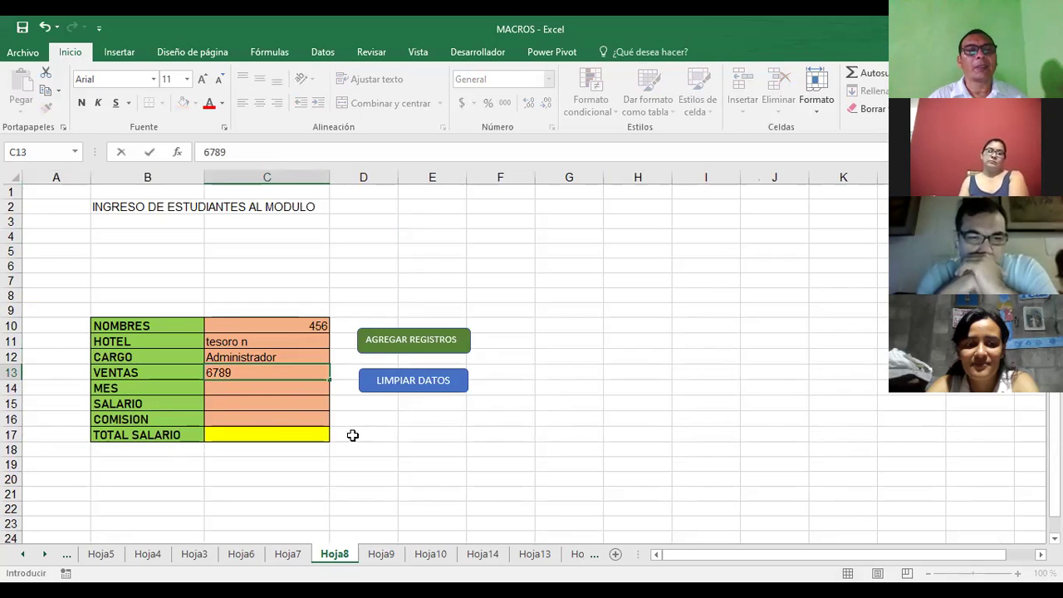
{"action": "left_click", "coordinate": [247, 391]}
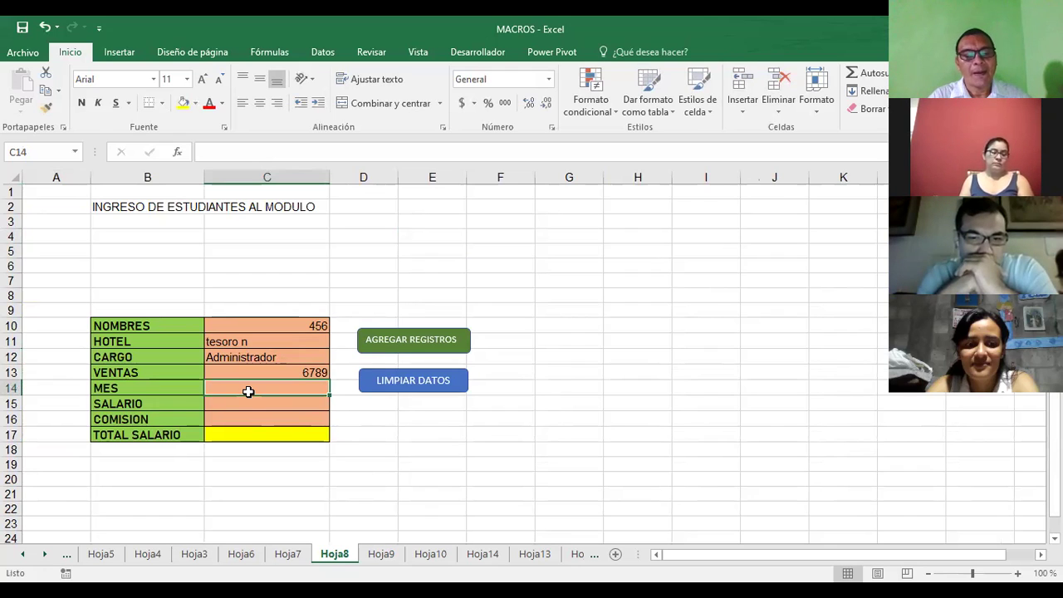
{"action": "type", "text": "abril"}
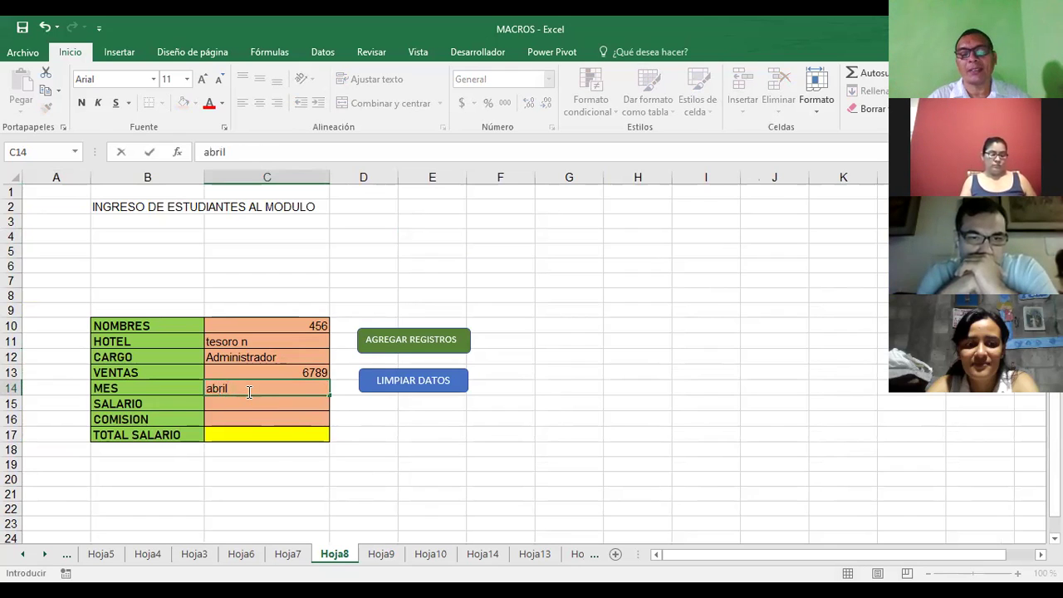
{"action": "key", "text": "Return"}
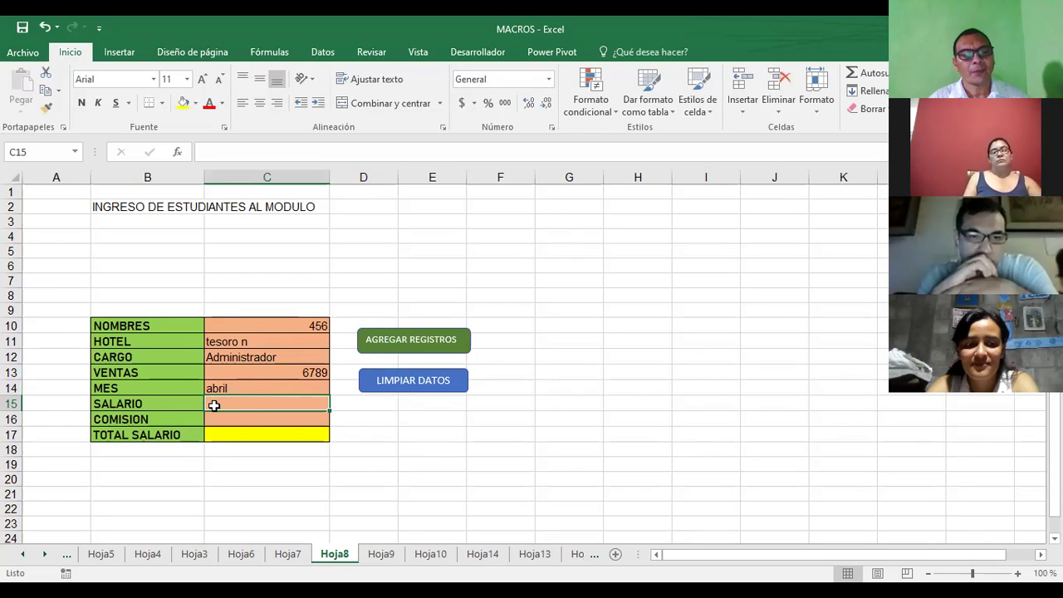
{"action": "type", "text": "600"}
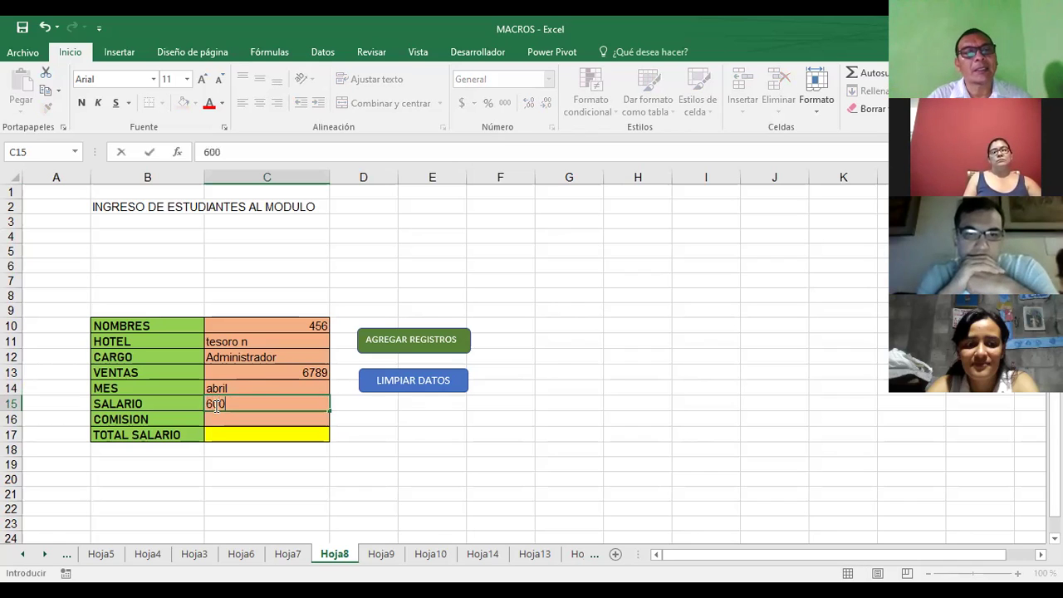
{"action": "left_click", "coordinate": [246, 415]}
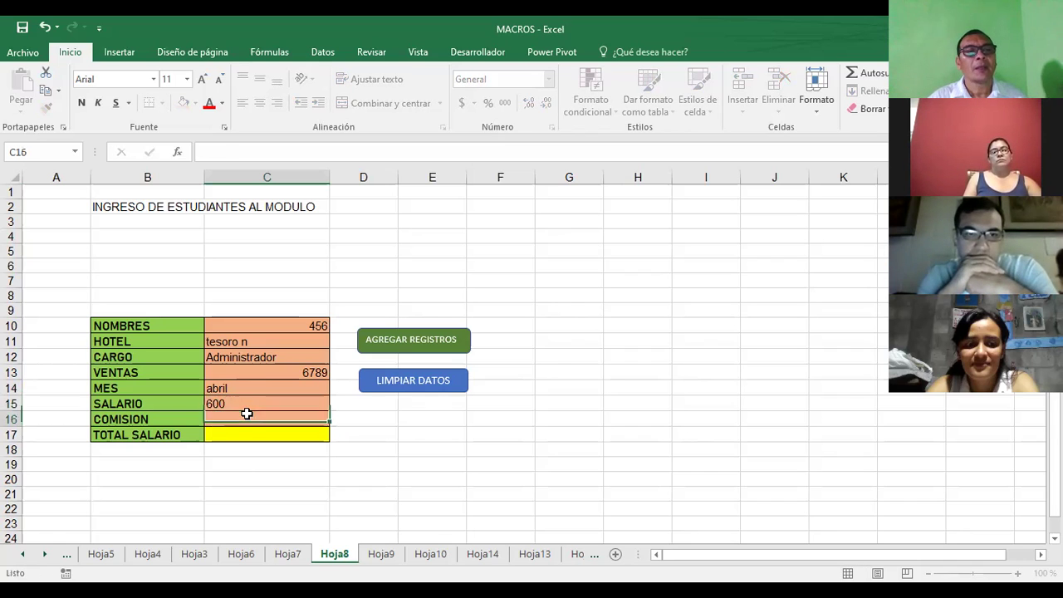
{"action": "type", "text": "45"}
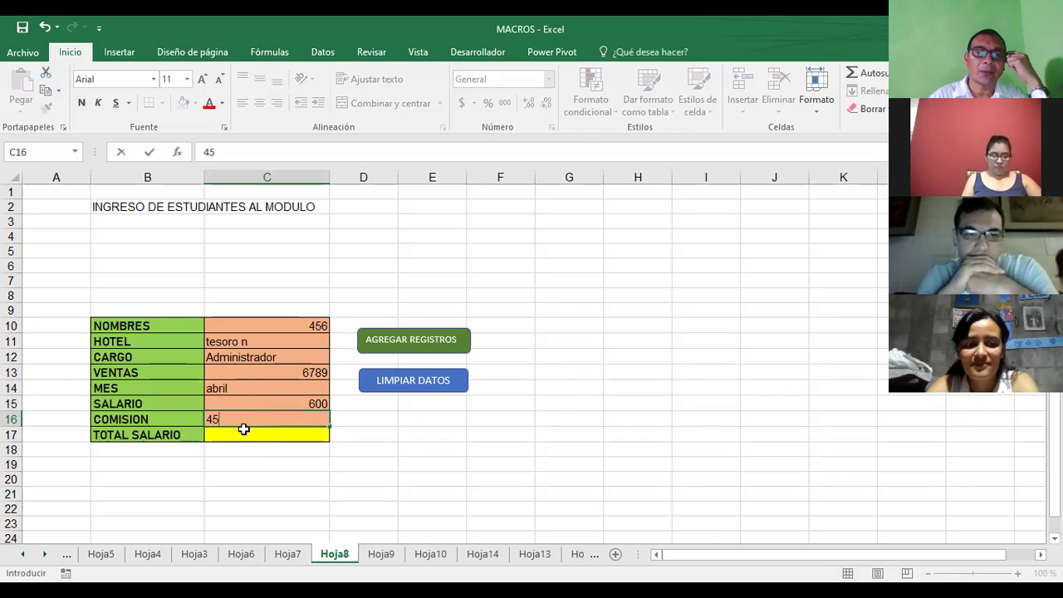
{"action": "left_click", "coordinate": [245, 430]}
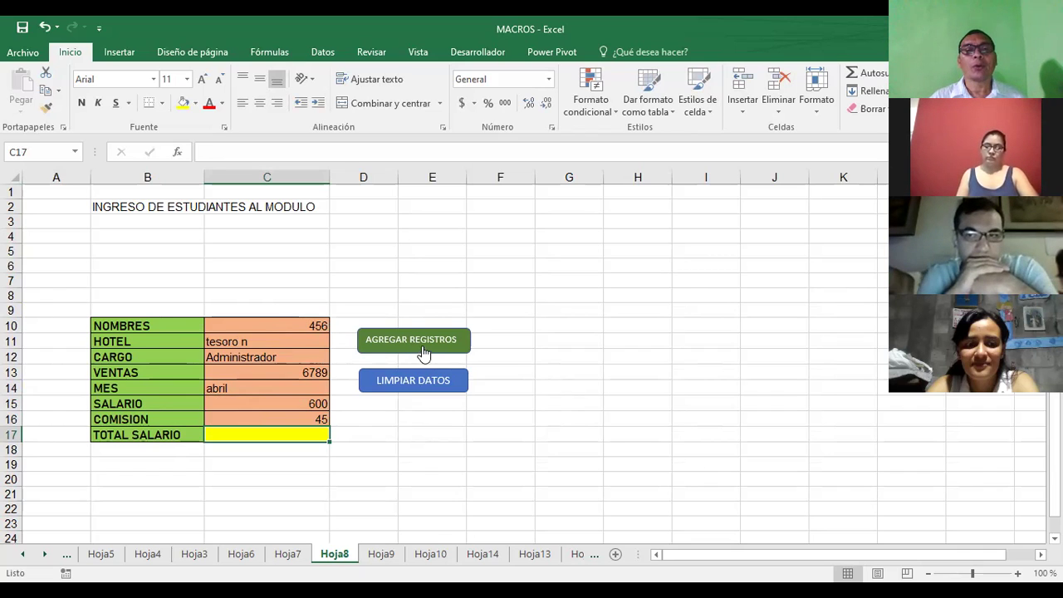
Step: Add the form record to the table and check row 4's values, including VENTAS 6789
{"action": "left_click", "coordinate": [396, 344]}
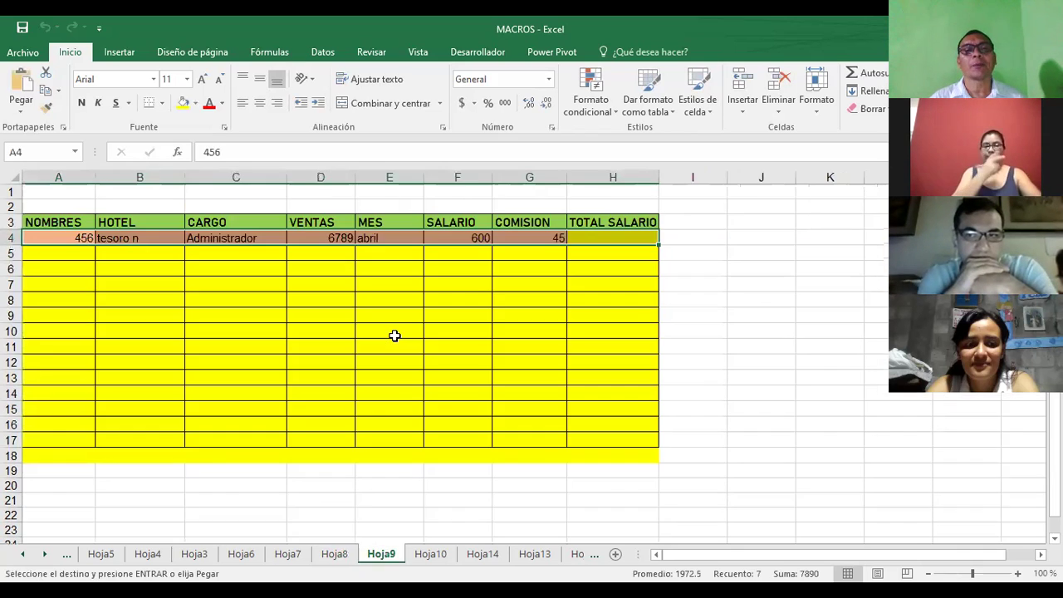
{"action": "left_click", "coordinate": [455, 293]}
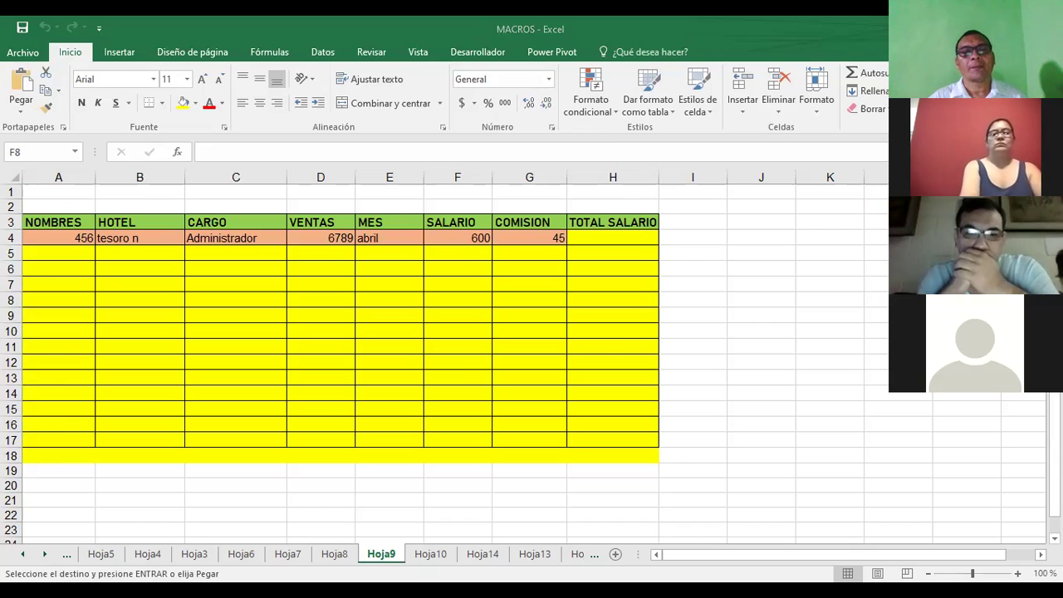
{"action": "left_click", "coordinate": [63, 239]}
{"action": "left_click", "coordinate": [125, 238]}
{"action": "left_click", "coordinate": [249, 239]}
{"action": "left_click", "coordinate": [344, 239]}
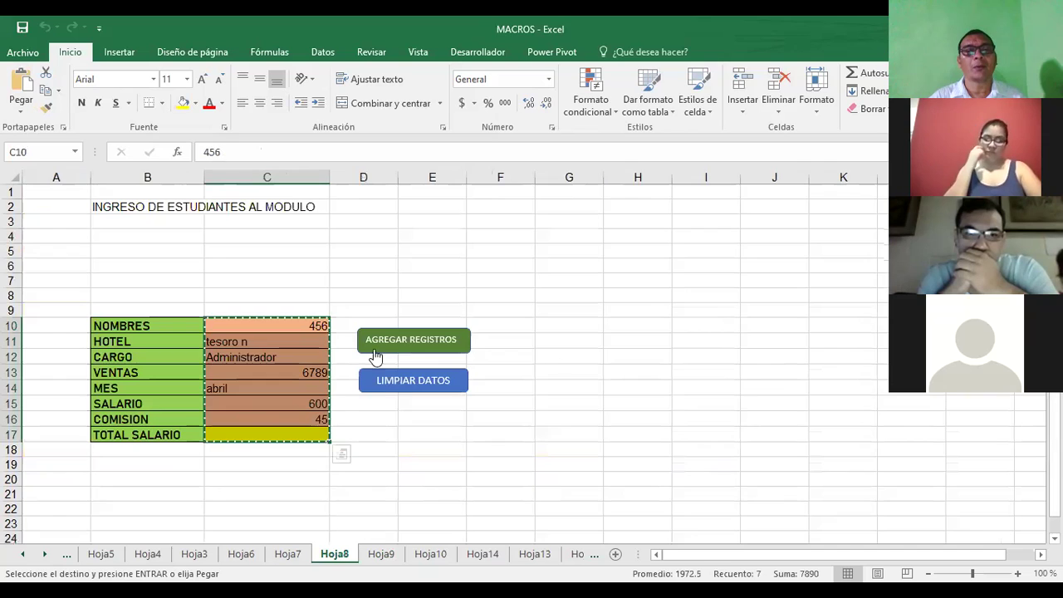
Step: Empty the Hoja8 form with LIMPIAR DATOS, then view the Hoja9 table
{"action": "left_click", "coordinate": [334, 554]}
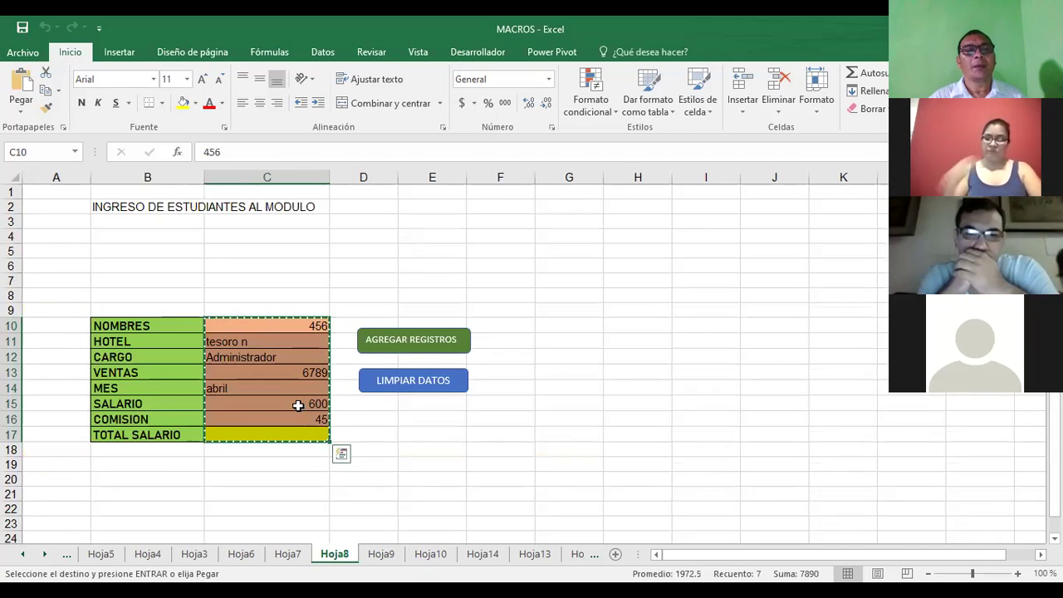
{"action": "left_click", "coordinate": [366, 387]}
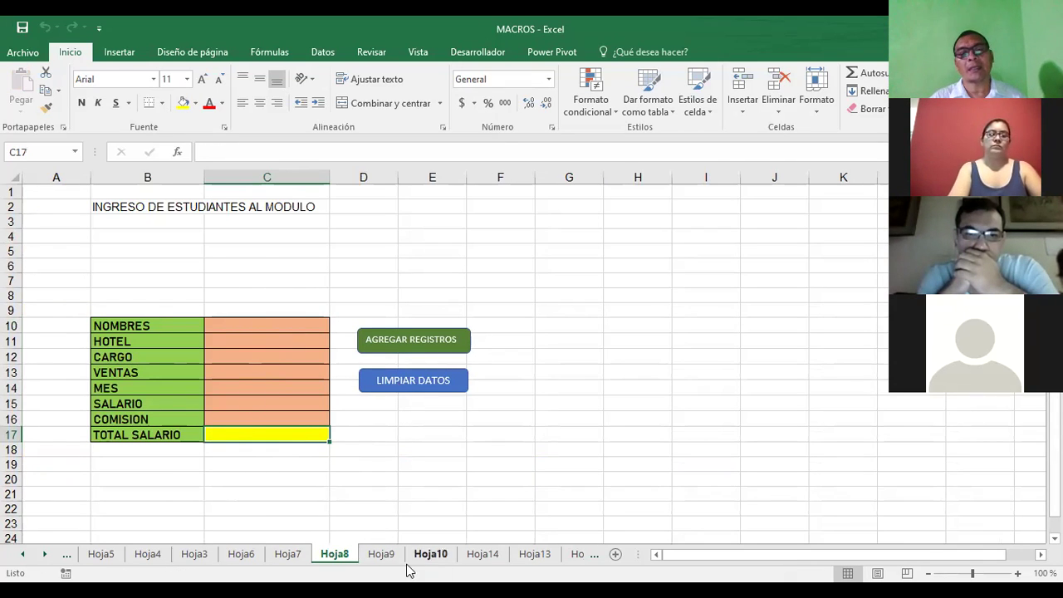
{"action": "left_click", "coordinate": [381, 554]}
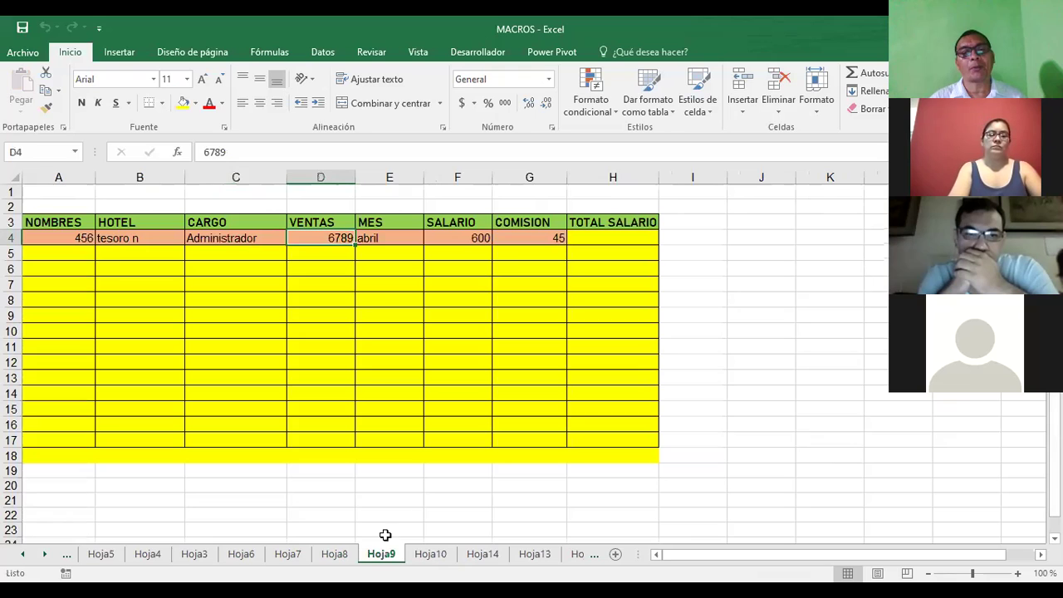
Step: Enter 9878 as a test value in C10 on Hoja8, then delete it
{"action": "left_click", "coordinate": [337, 554]}
{"action": "left_click", "coordinate": [666, 220]}
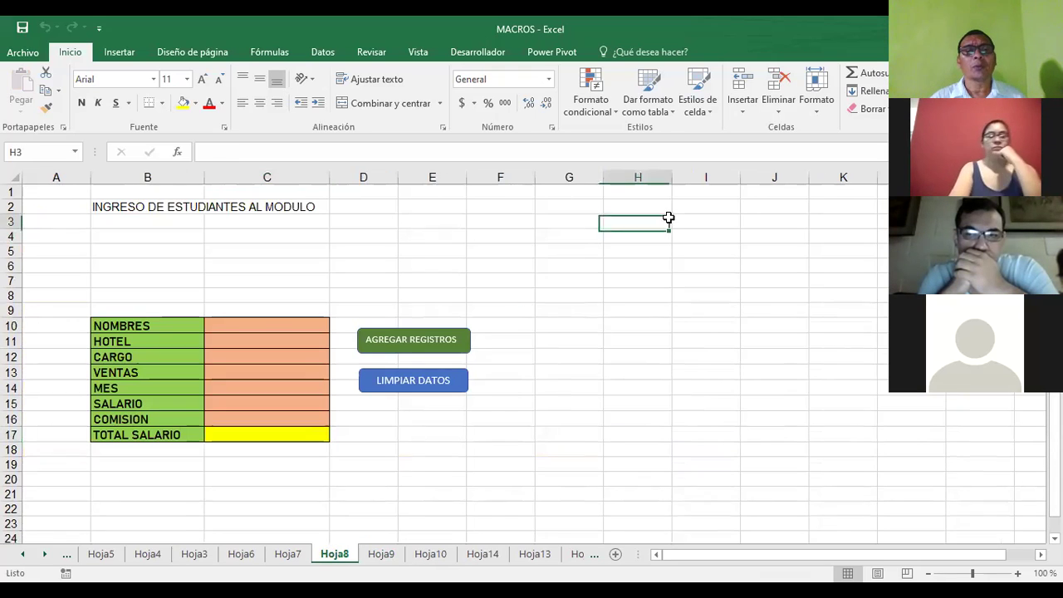
{"action": "left_click", "coordinate": [280, 329]}
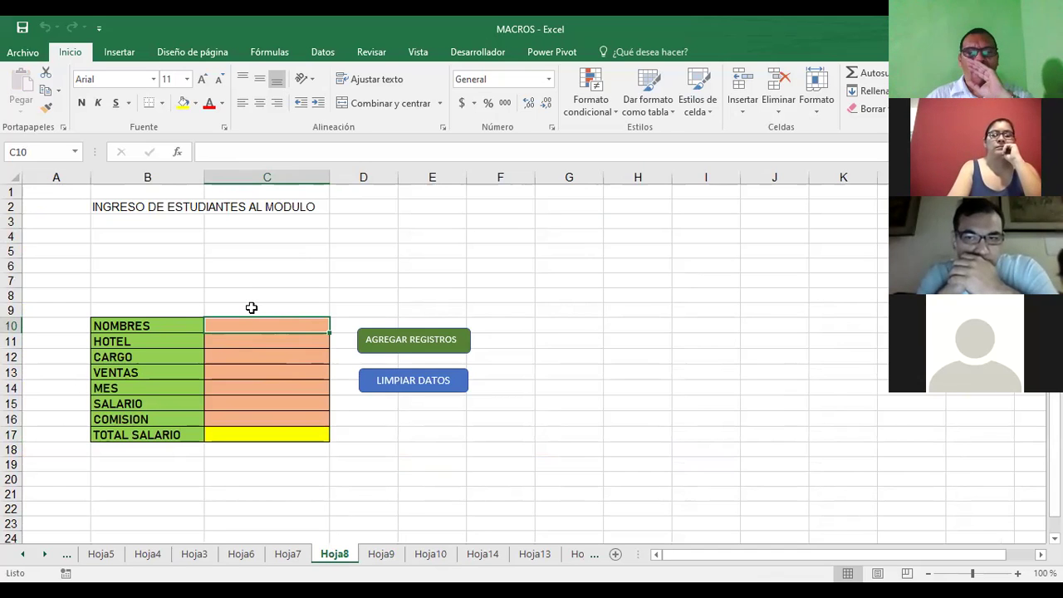
{"action": "type", "text": "9878"}
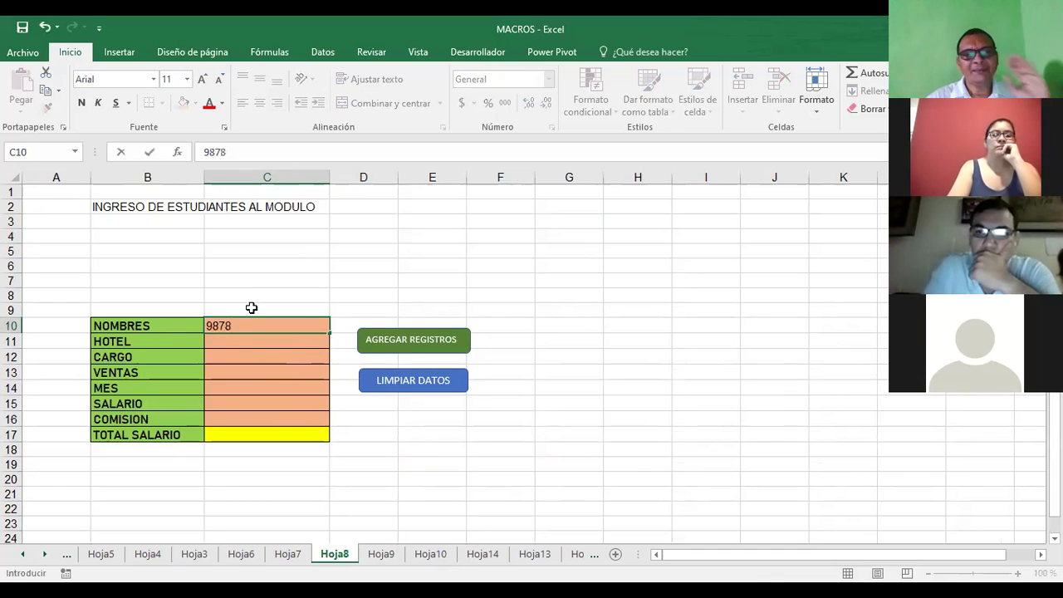
{"action": "left_click", "coordinate": [428, 268]}
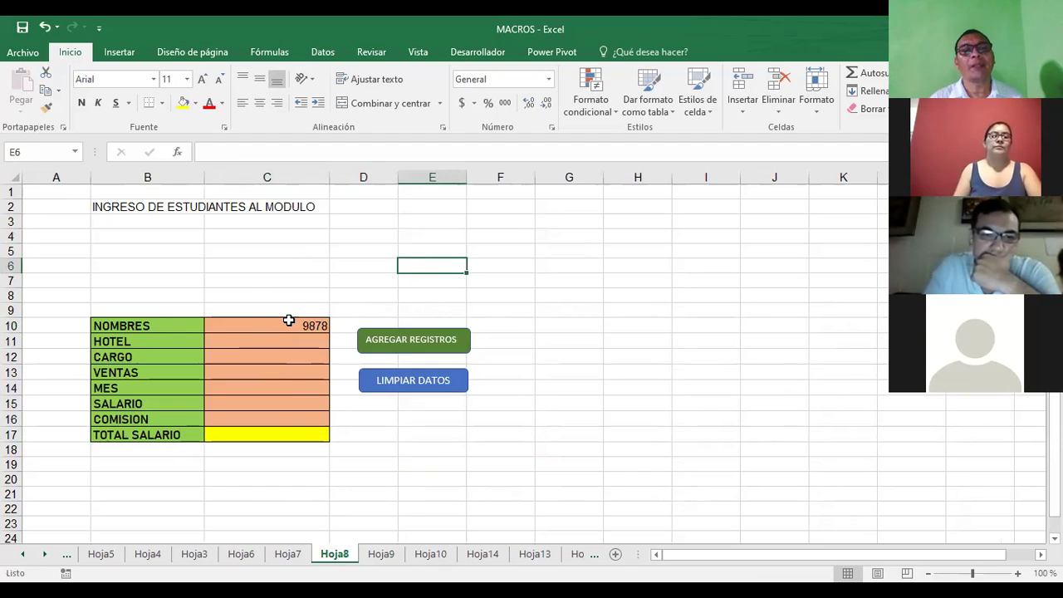
{"action": "left_click", "coordinate": [288, 320]}
{"action": "key", "text": "Delete"}
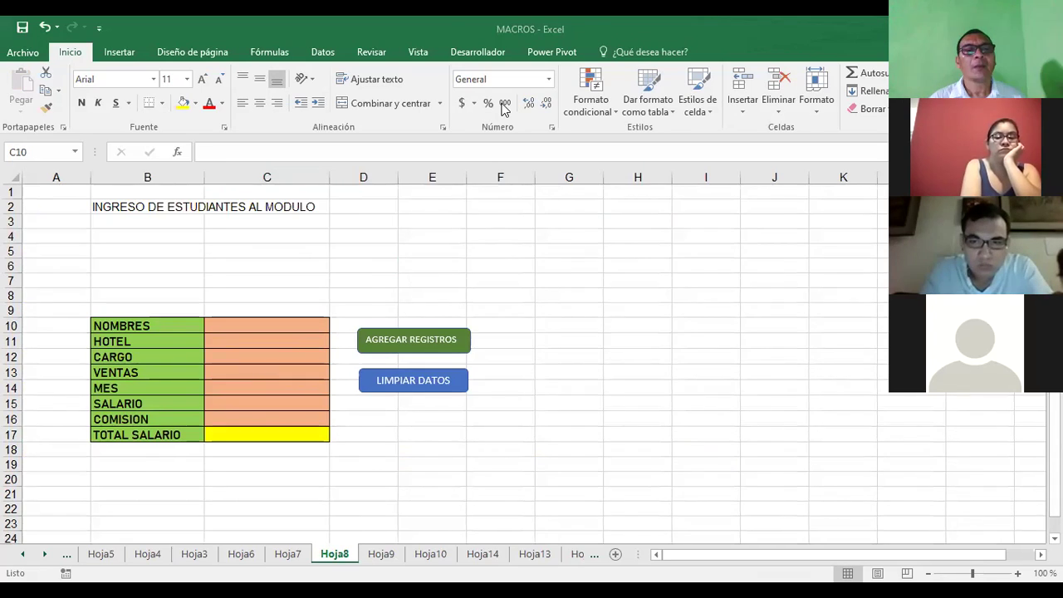
Step: Show the course banner on Libro1's Hoja1, then return to the MACROS workbook
{"action": "key", "text": "alt+Tab"}
{"action": "left_click", "coordinate": [101, 554]}
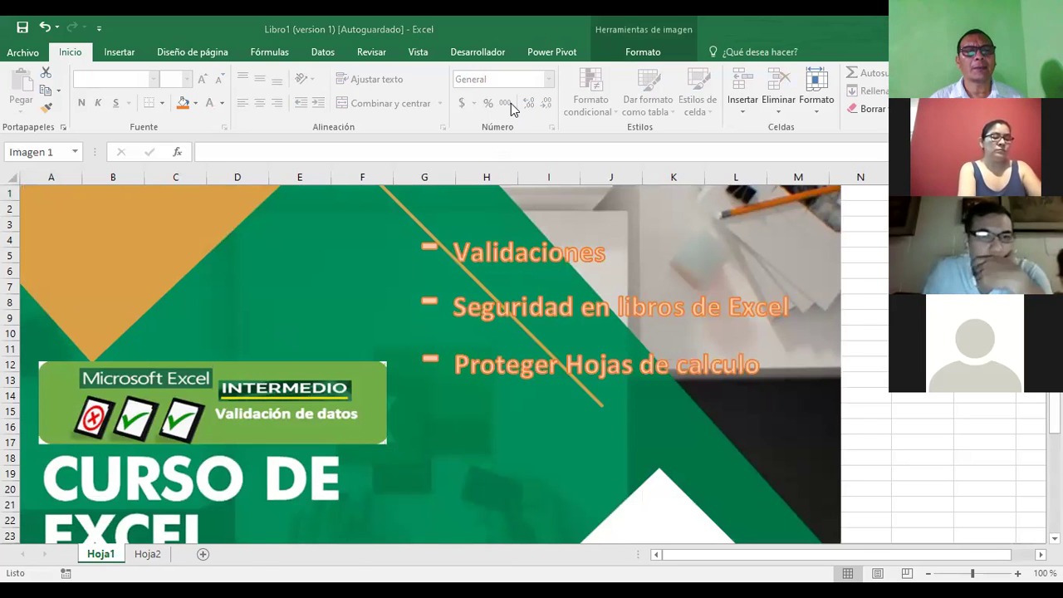
{"action": "key", "text": "alt+Tab"}
Step: On Hoja7, auto-fit column B's width to the hotel names
{"action": "left_click", "coordinate": [242, 554]}
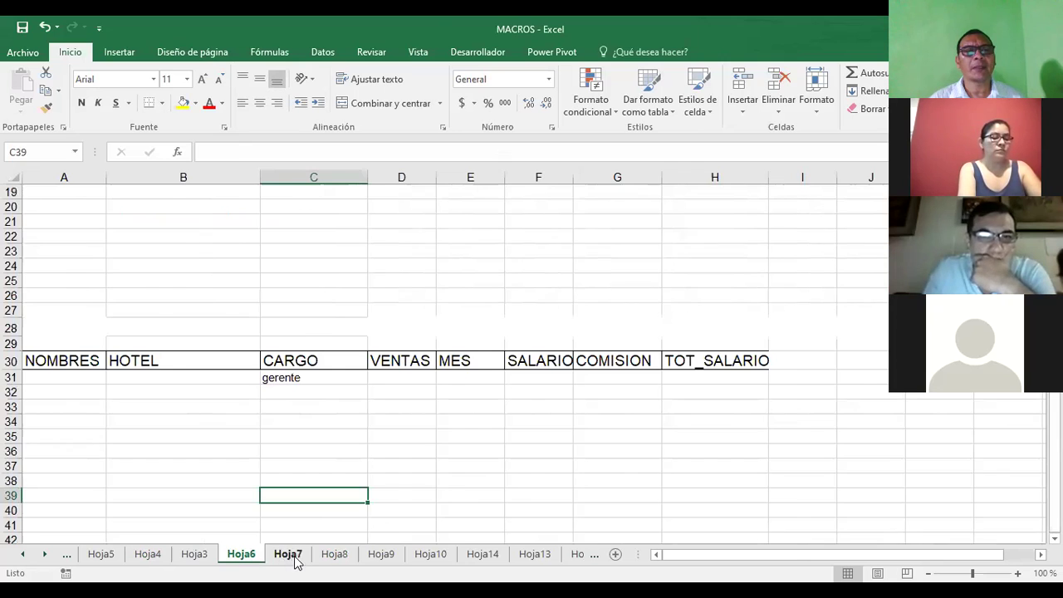
{"action": "left_click", "coordinate": [297, 562]}
{"action": "left_click", "coordinate": [407, 423]}
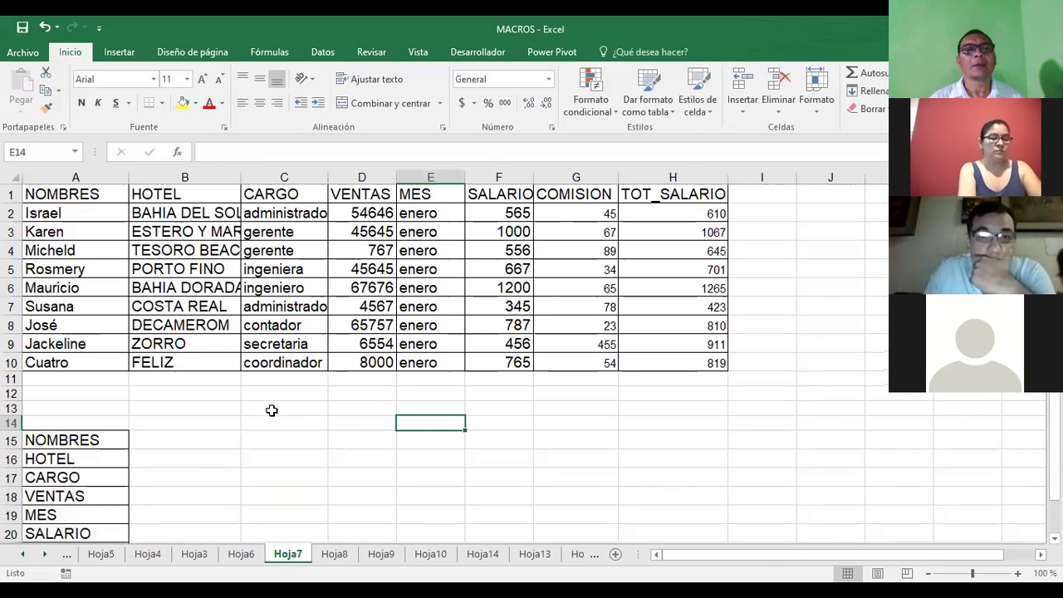
{"action": "left_click", "coordinate": [264, 289]}
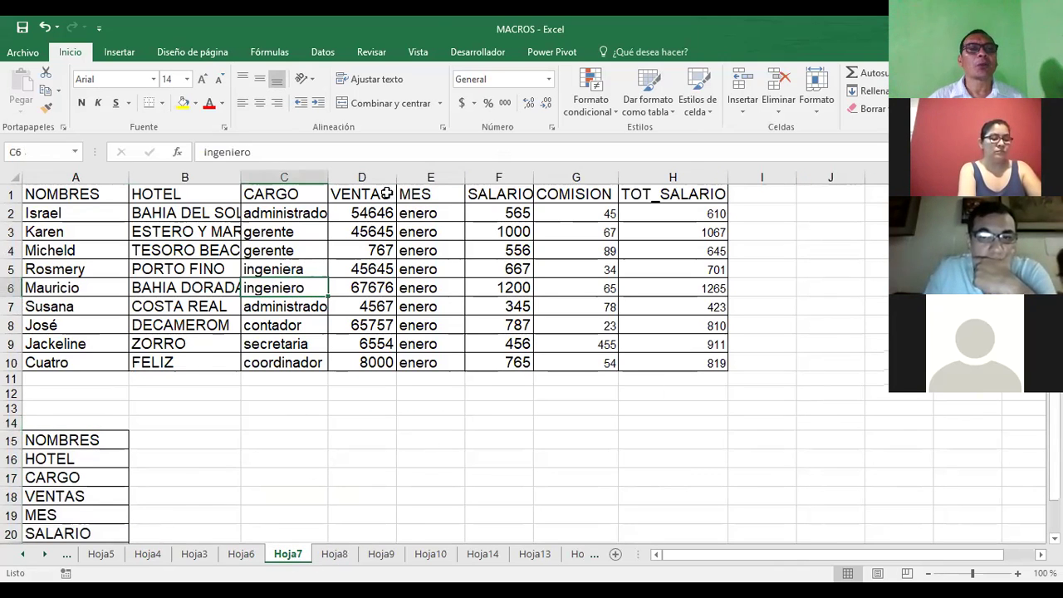
{"action": "double_click", "coordinate": [250, 178]}
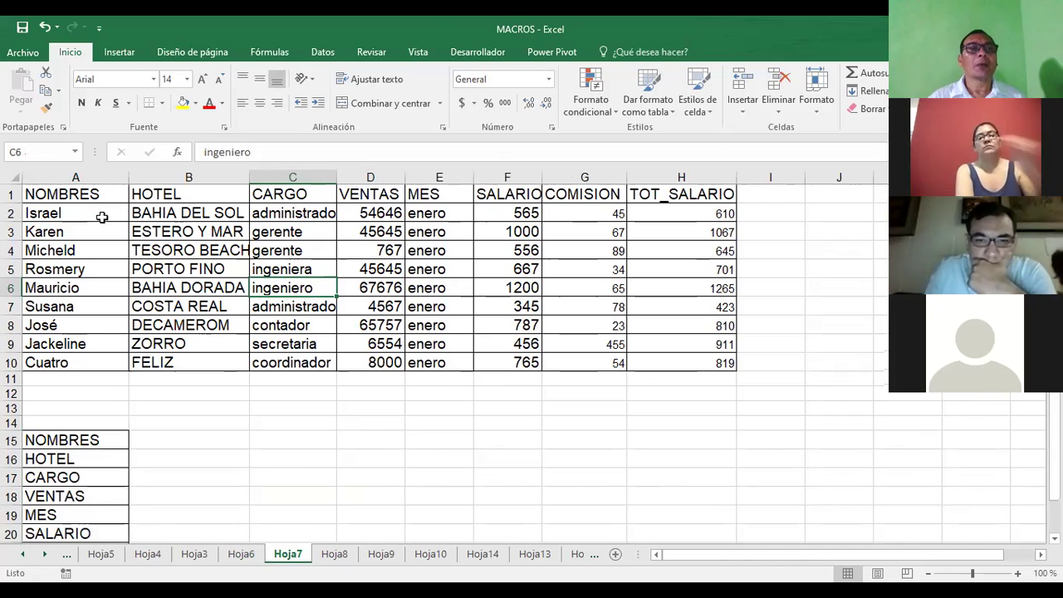
Step: Replace BAHIA DEL SOL in B2 with 54343
{"action": "left_click", "coordinate": [199, 195]}
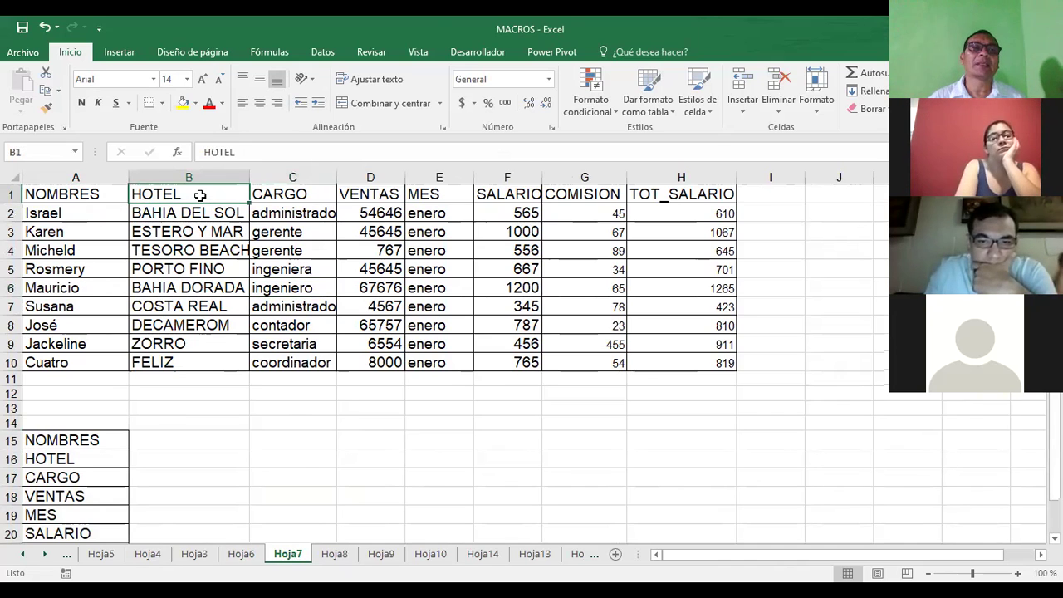
{"action": "double_click", "coordinate": [196, 213]}
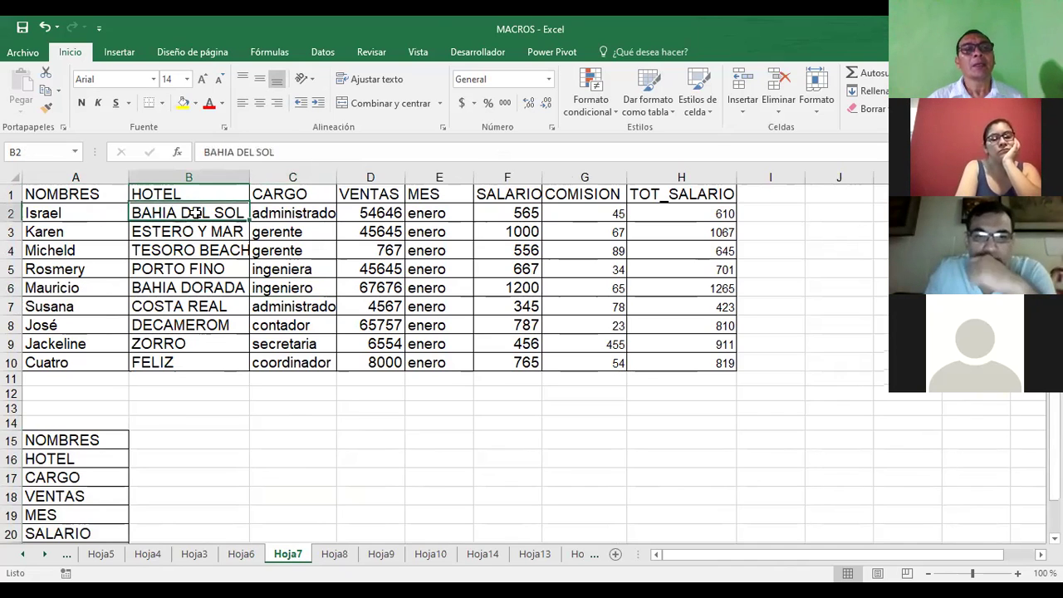
{"action": "type", "text": "54343"}
{"action": "key", "text": "Return"}
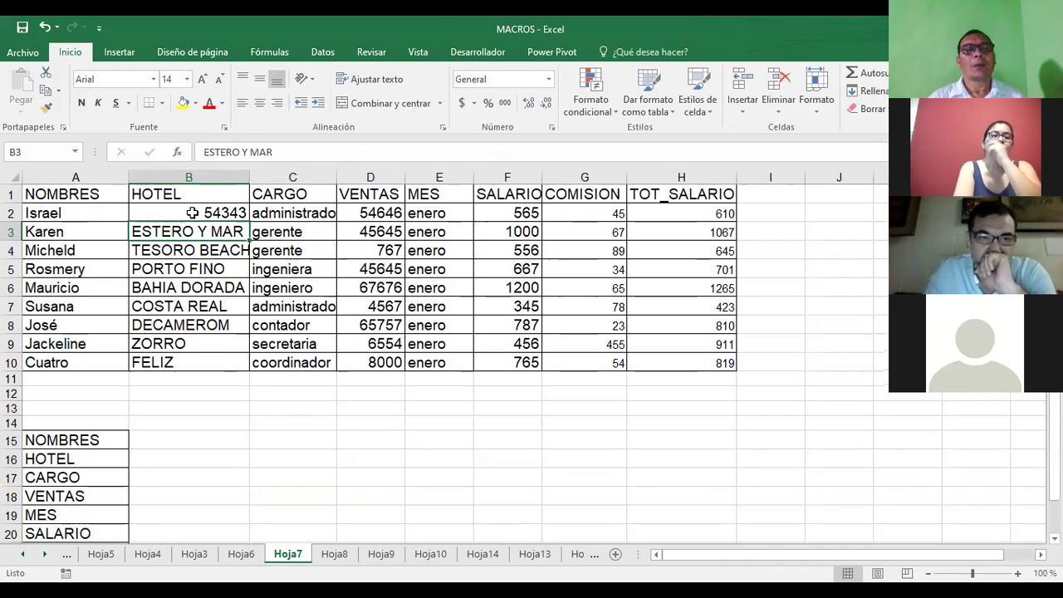
{"action": "left_click", "coordinate": [199, 362]}
{"action": "left_click", "coordinate": [200, 209]}
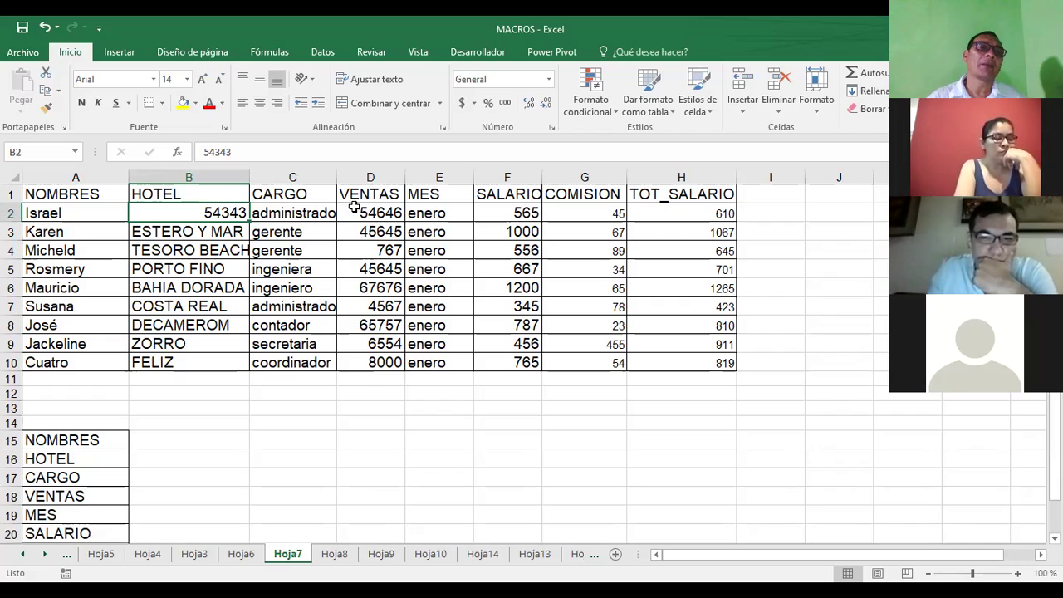
Step: Widen column C so the job titles fit, then select the VENTAS cell D2
{"action": "left_click_drag", "start_coordinate": [334, 172], "coordinate": [387, 175]}
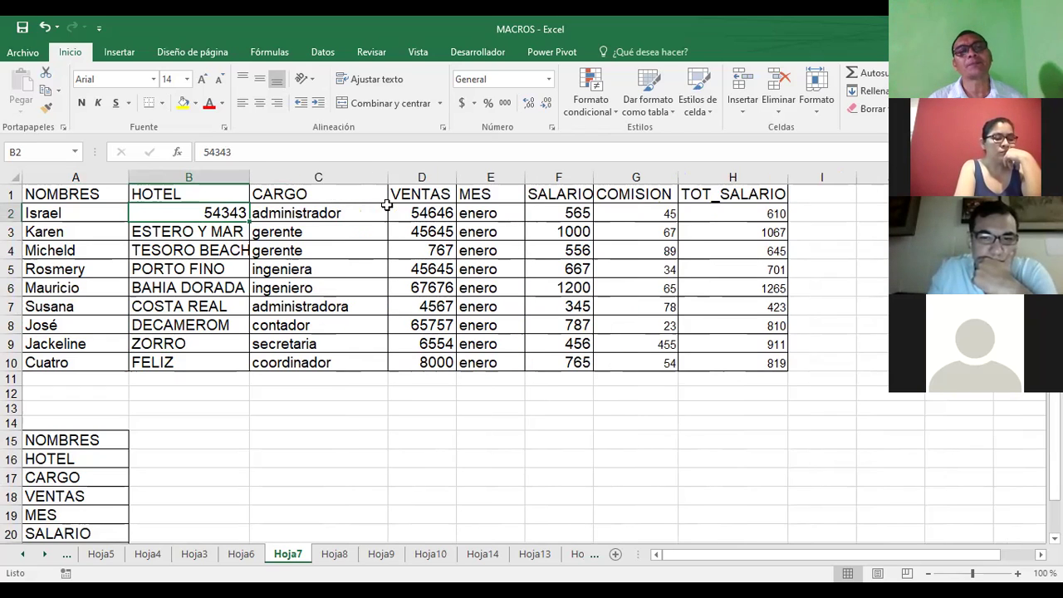
{"action": "left_click", "coordinate": [332, 213]}
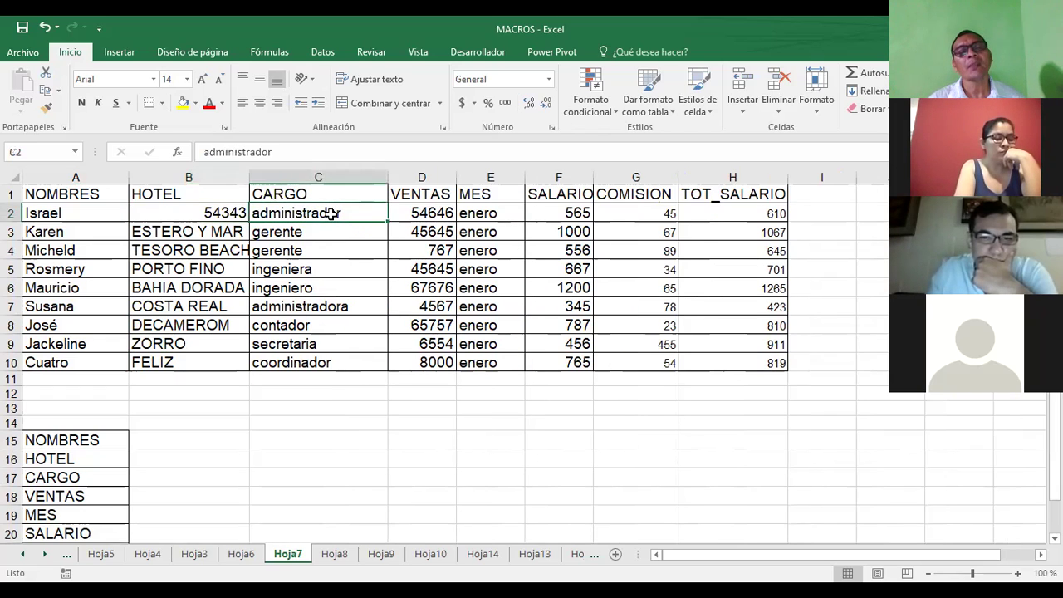
{"action": "left_click", "coordinate": [426, 214]}
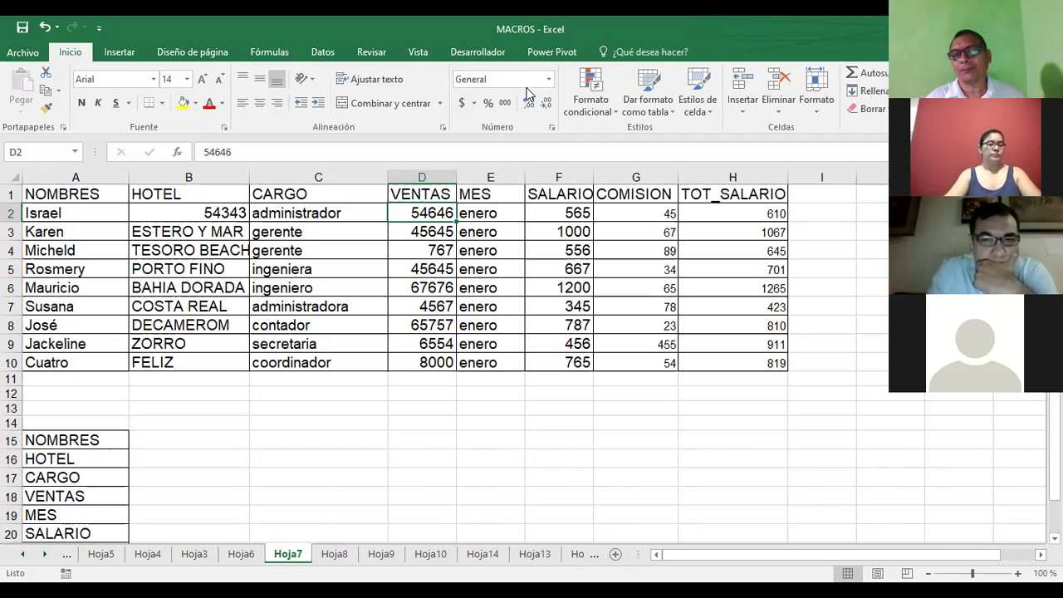
Step: Format D2 as Moneda with the $ Español (Estados Unidos) symbol
{"action": "right_click", "coordinate": [417, 213]}
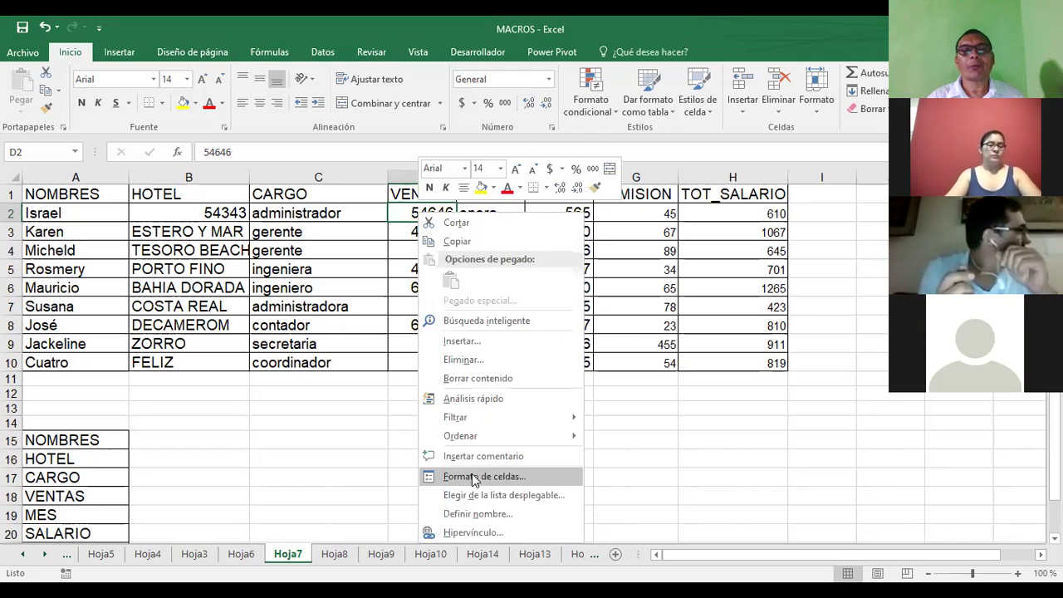
{"action": "left_click", "coordinate": [472, 472]}
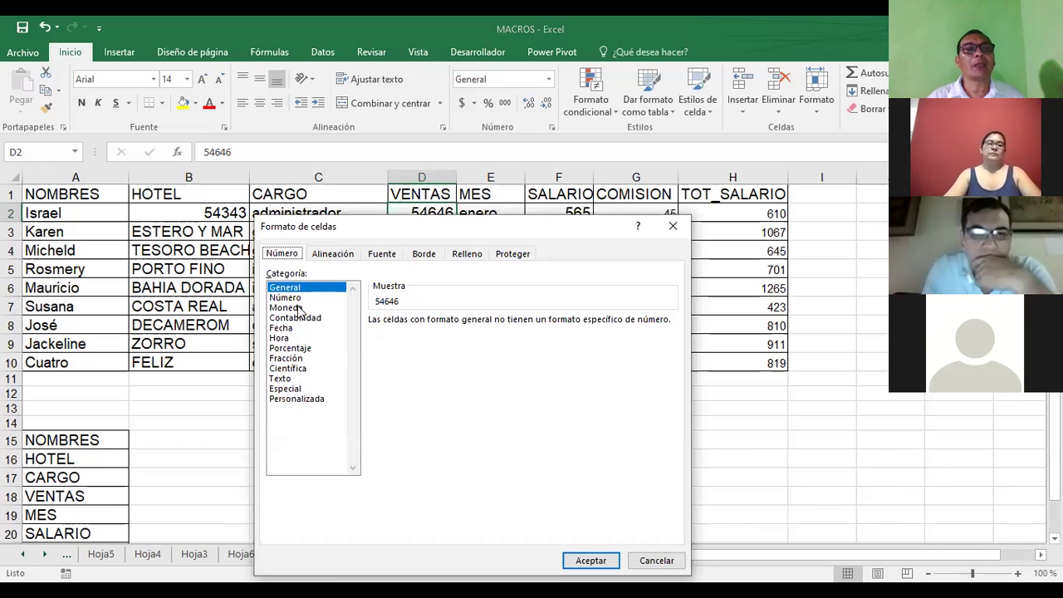
{"action": "left_click", "coordinate": [299, 309]}
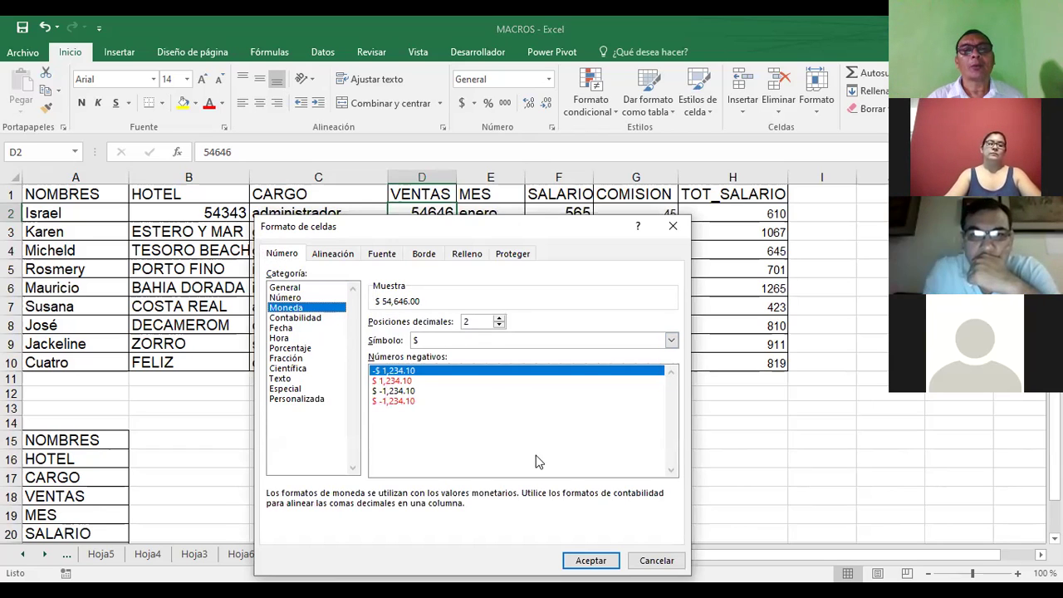
{"action": "left_click", "coordinate": [671, 339]}
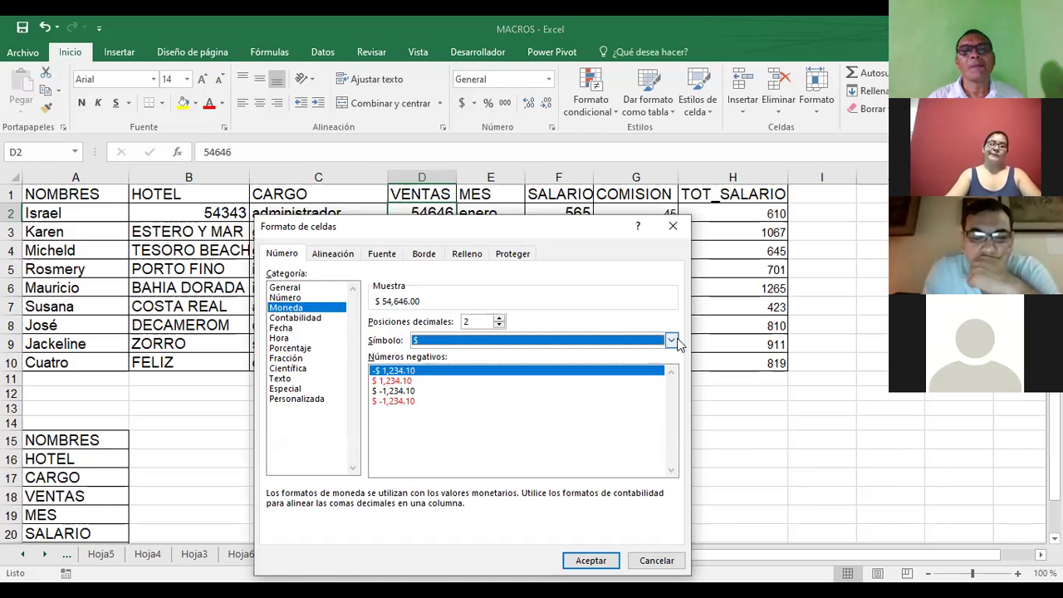
{"action": "scroll", "coordinate": [510, 390], "scroll_direction": "down", "scroll_amount": 1}
{"action": "scroll", "coordinate": [509, 386], "scroll_direction": "down", "scroll_amount": 2}
{"action": "scroll", "coordinate": [509, 386], "scroll_direction": "down", "scroll_amount": 5}
{"action": "scroll", "coordinate": [509, 390], "scroll_direction": "down", "scroll_amount": 1}
{"action": "scroll", "coordinate": [509, 399], "scroll_direction": "down", "scroll_amount": 1}
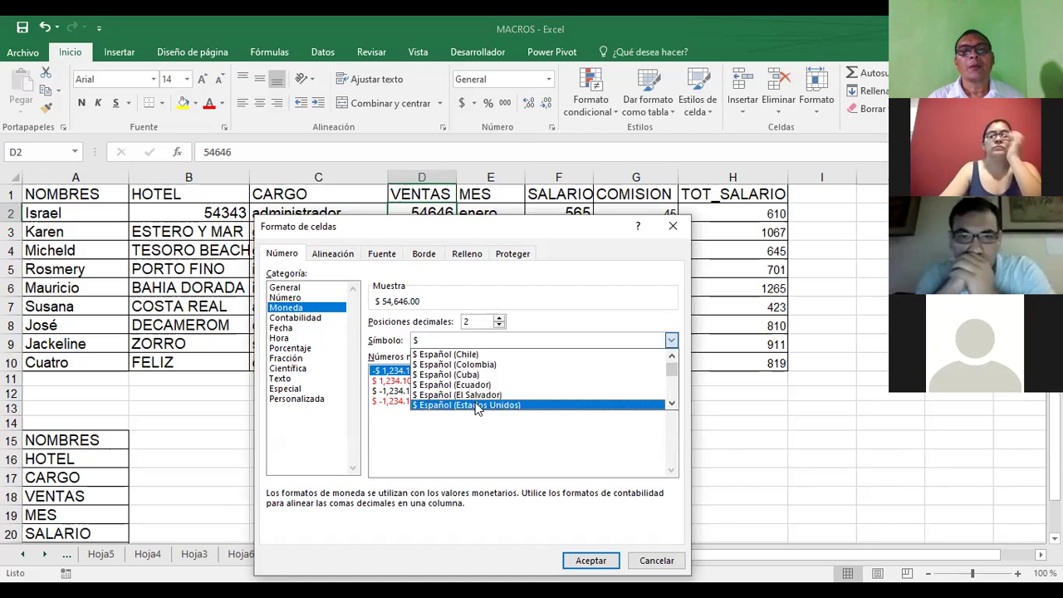
{"action": "left_click", "coordinate": [476, 405]}
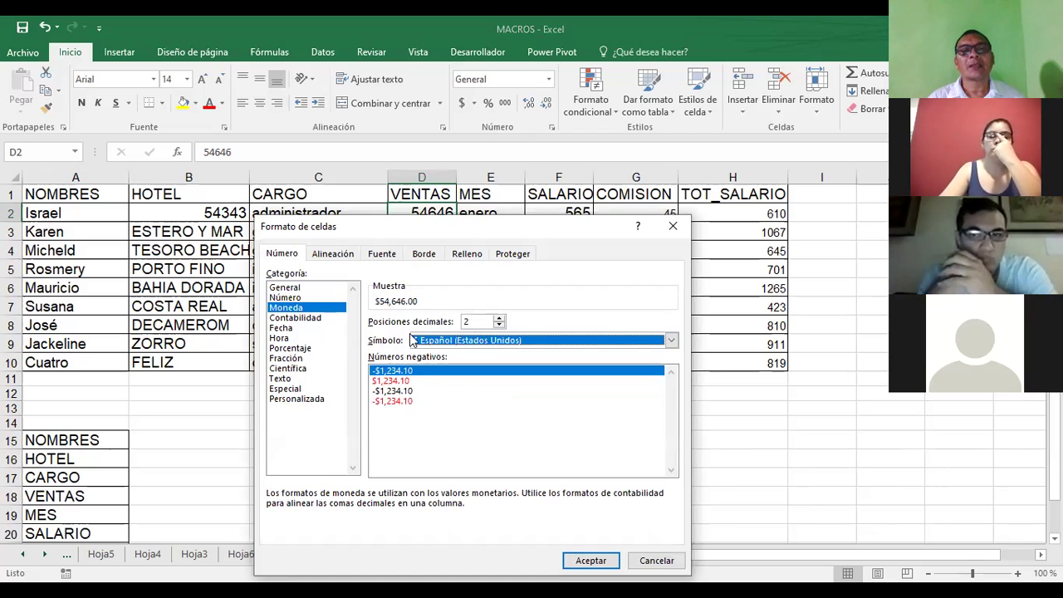
Step: Try the El Salvador dollar symbol, revert to US dollar, and apply with 2 decimals
{"action": "left_click", "coordinate": [478, 342]}
{"action": "left_click", "coordinate": [477, 355]}
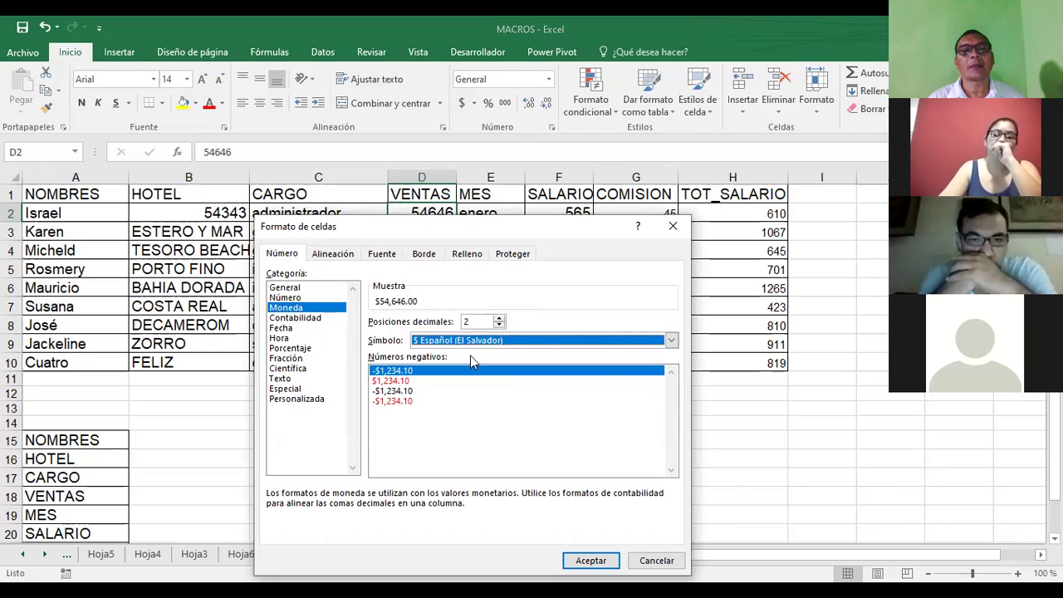
{"action": "left_click", "coordinate": [478, 342]}
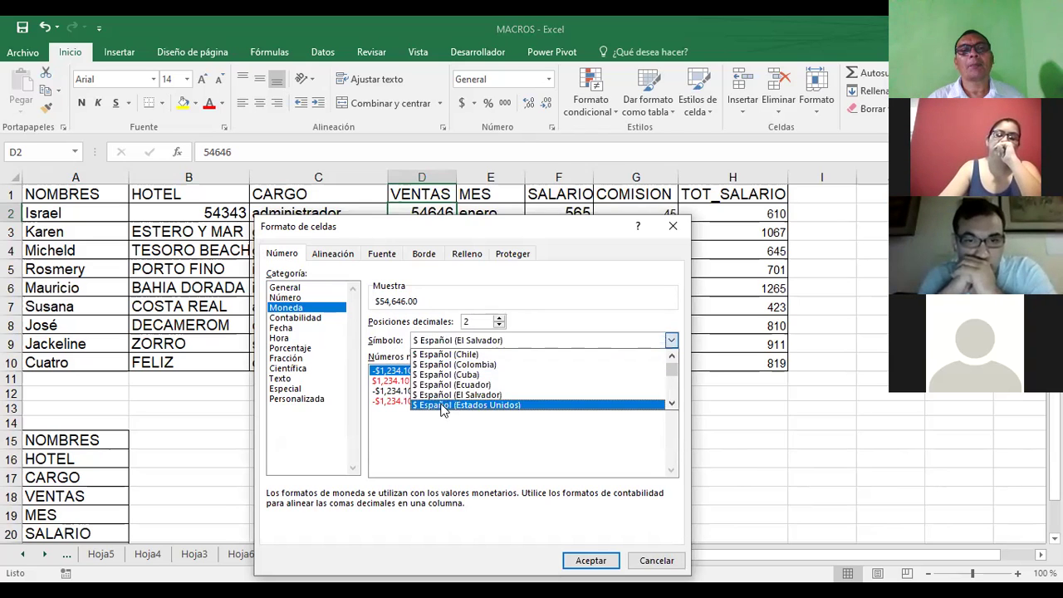
{"action": "left_click", "coordinate": [476, 405]}
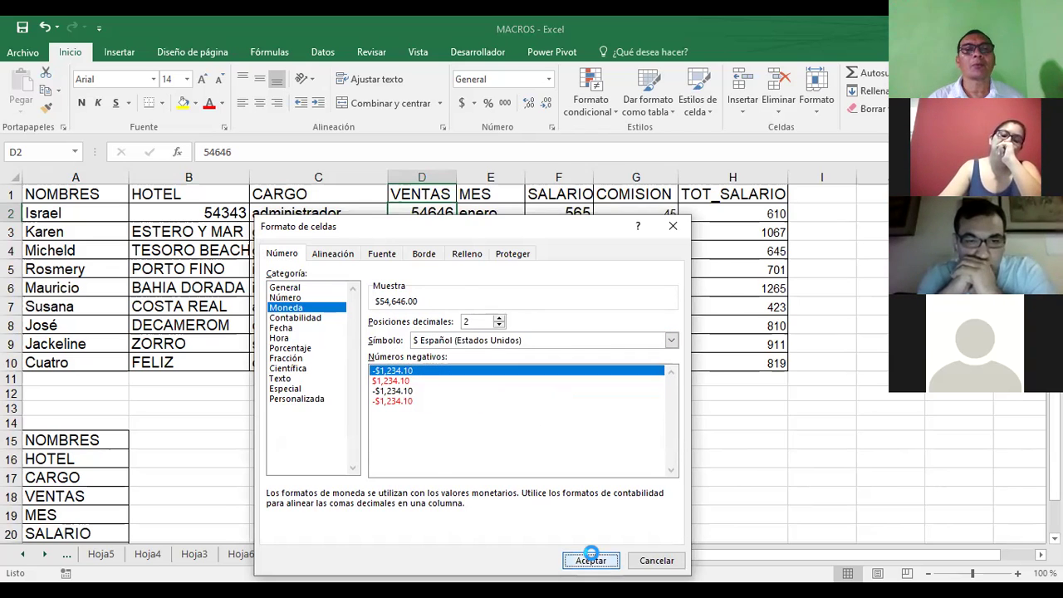
{"action": "left_click", "coordinate": [590, 560]}
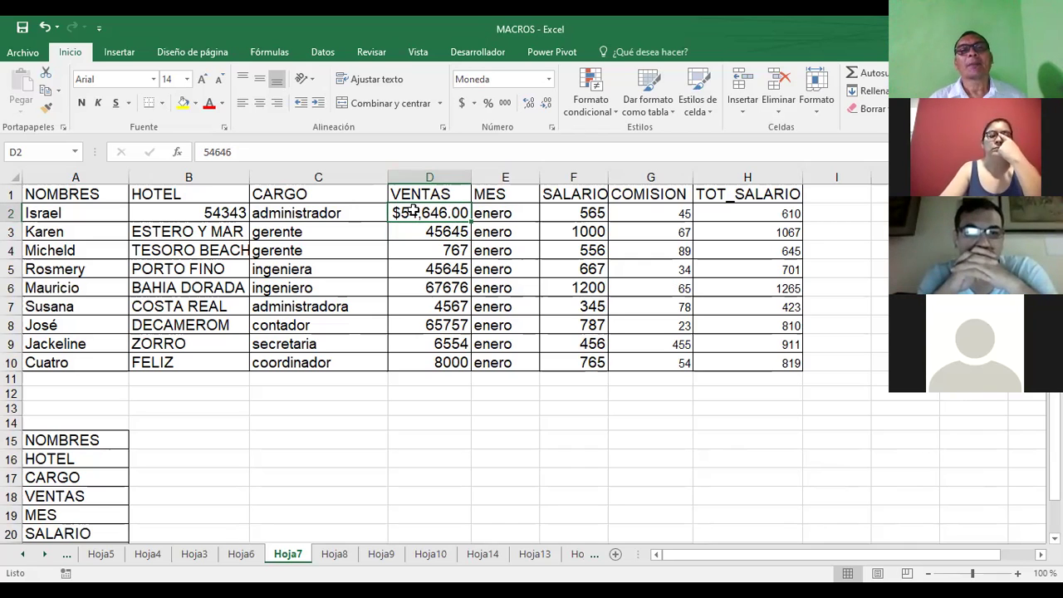
Step: Clear the sales values in D2:D10 and type test text (rte, ert, ert) into the VENTAS cells
{"action": "left_click_drag", "start_coordinate": [412, 212], "coordinate": [418, 352]}
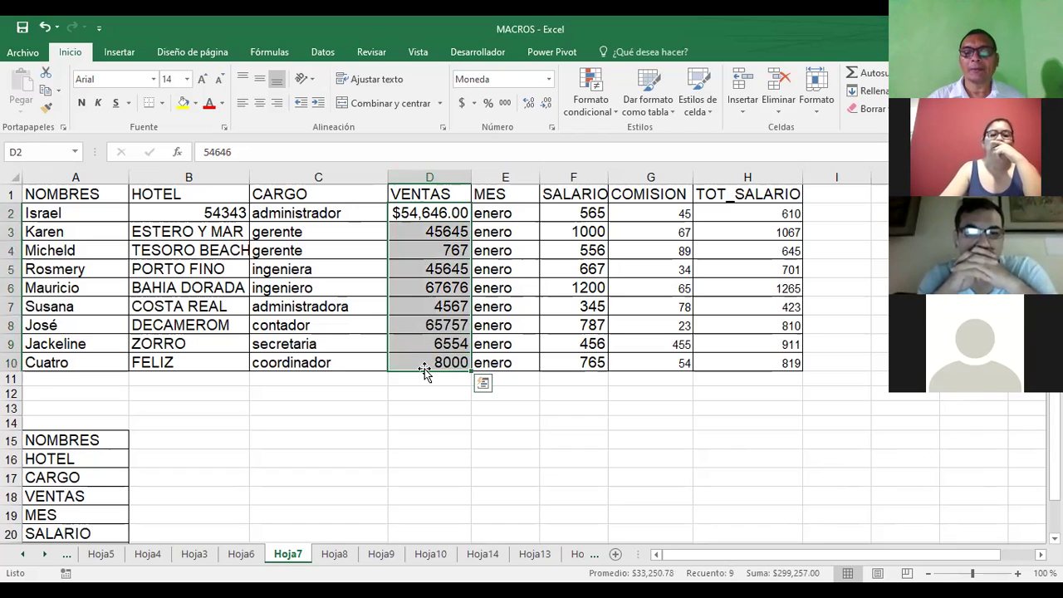
{"action": "key", "text": "Delete"}
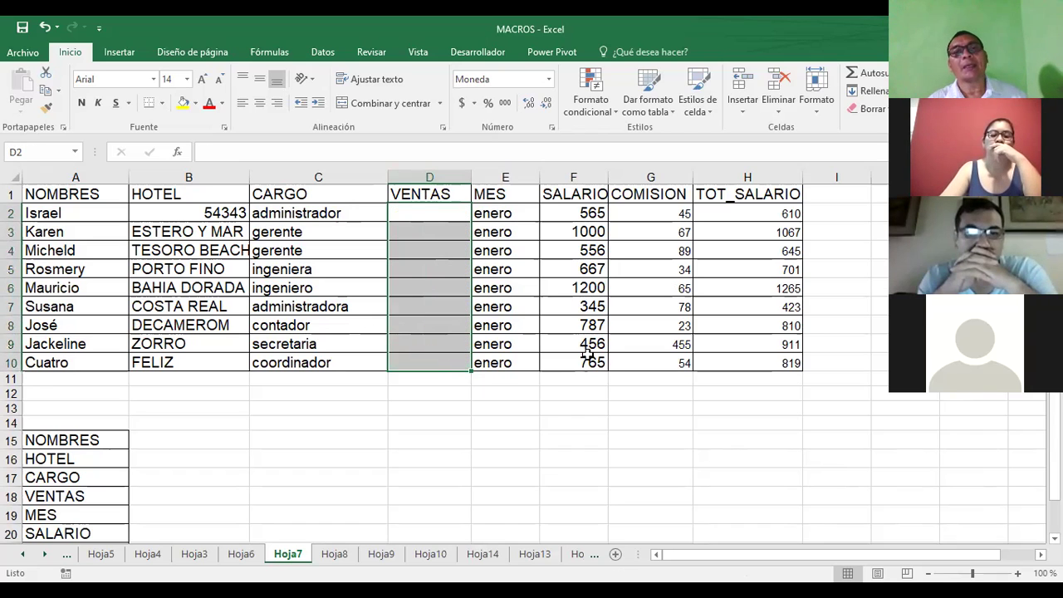
{"action": "left_click", "coordinate": [422, 220]}
{"action": "type", "text": "rte"}
{"action": "left_click", "coordinate": [428, 267]}
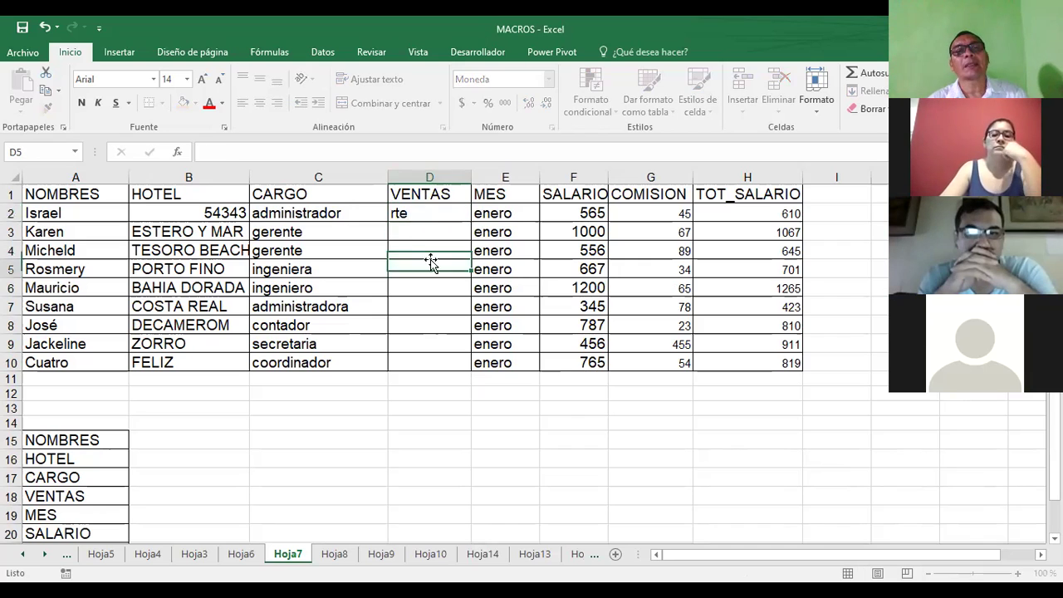
{"action": "left_click", "coordinate": [421, 229]}
{"action": "type", "text": "ert"}
{"action": "left_click", "coordinate": [432, 269]}
{"action": "type", "text": "ert"}
{"action": "left_click", "coordinate": [429, 248]}
{"action": "type", "text": "re"}
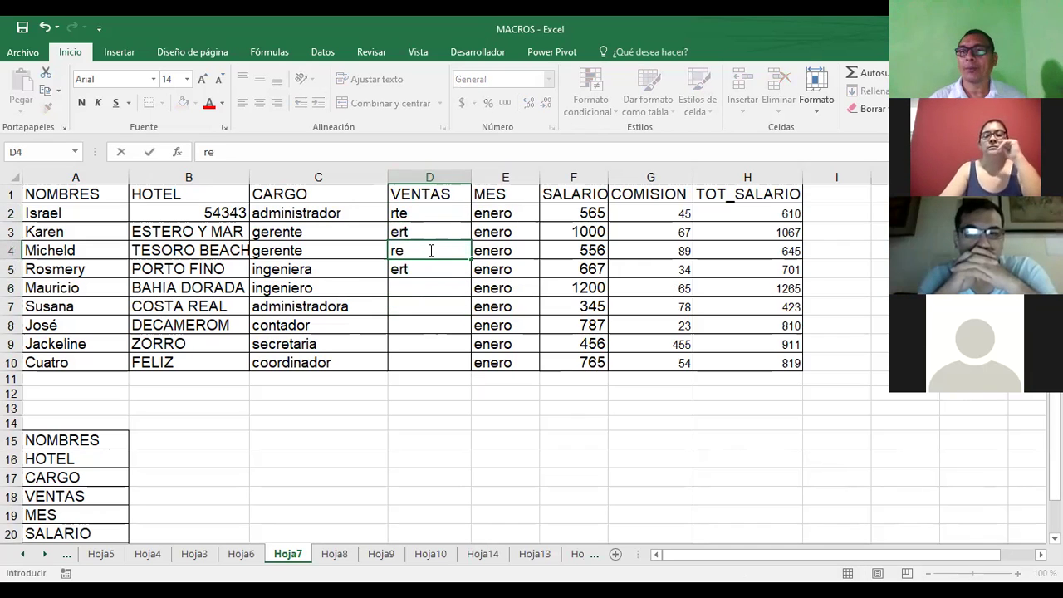
{"action": "left_click", "coordinate": [424, 214]}
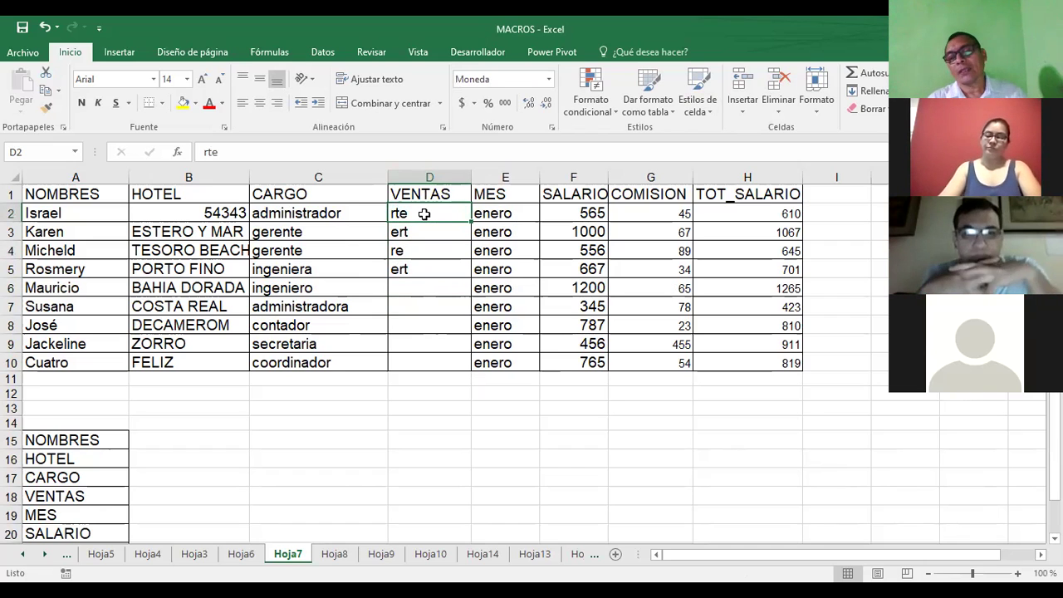
Step: Delete the test text from D2 through D5 and reselect D2
{"action": "key", "text": "Delete"}
{"action": "left_click", "coordinate": [418, 233]}
{"action": "key", "text": "Delete"}
{"action": "left_click", "coordinate": [417, 251]}
{"action": "key", "text": "Delete"}
{"action": "left_click", "coordinate": [417, 270]}
{"action": "key", "text": "Delete"}
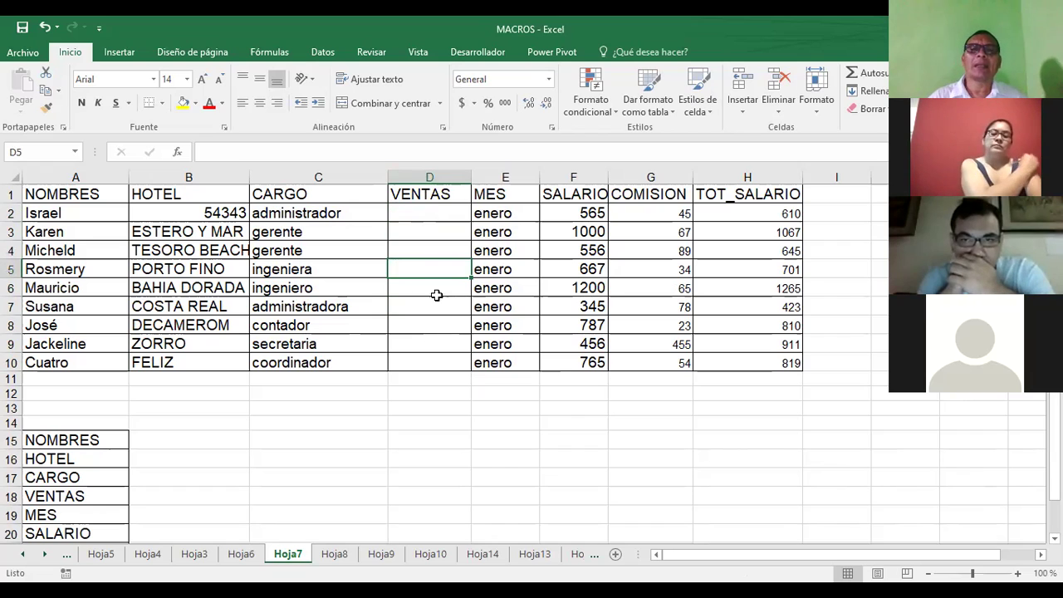
{"action": "left_click", "coordinate": [432, 210]}
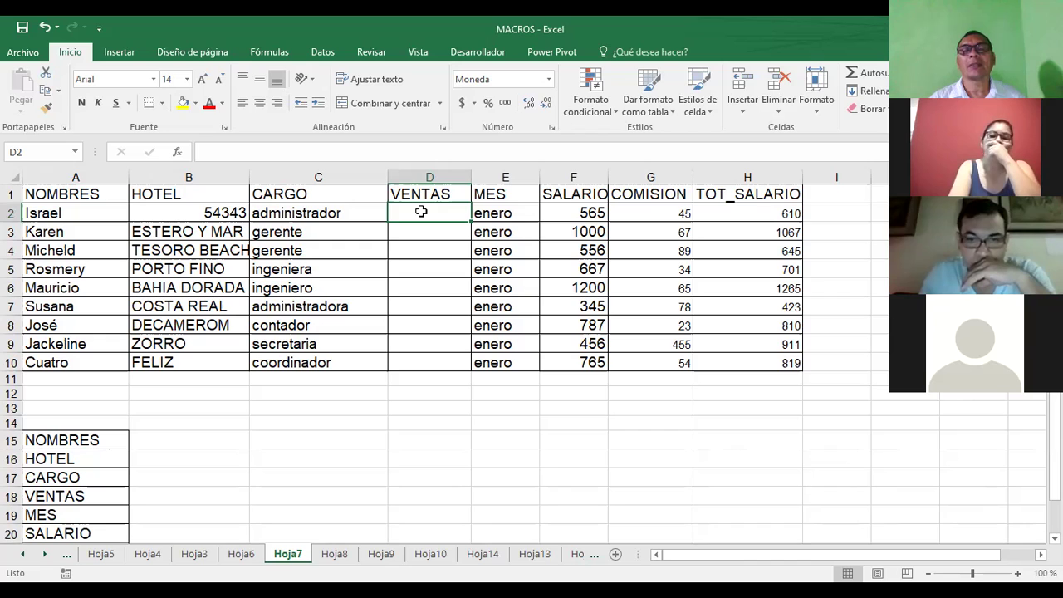
Step: Give D2 a data validation rule allowing whole numbers between 0 and 10000
{"action": "right_click", "coordinate": [421, 213]}
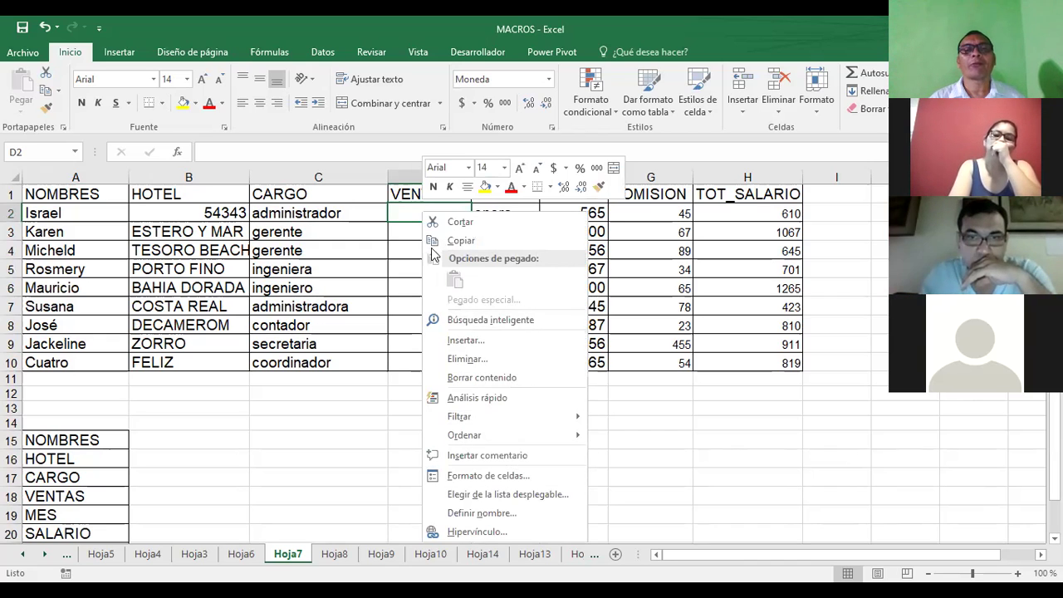
{"action": "left_click", "coordinate": [393, 214]}
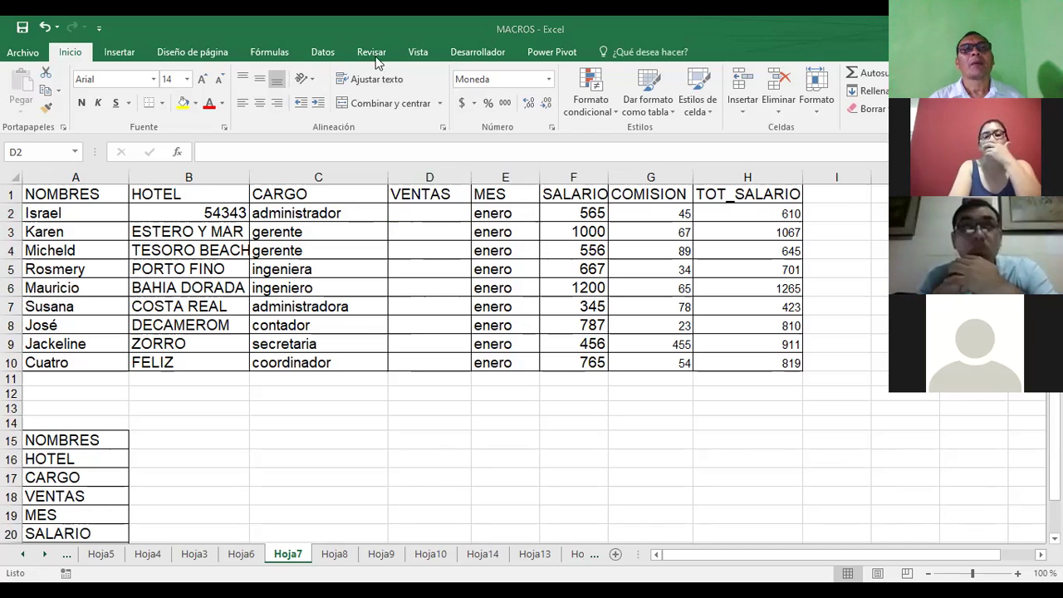
{"action": "left_click", "coordinate": [326, 56]}
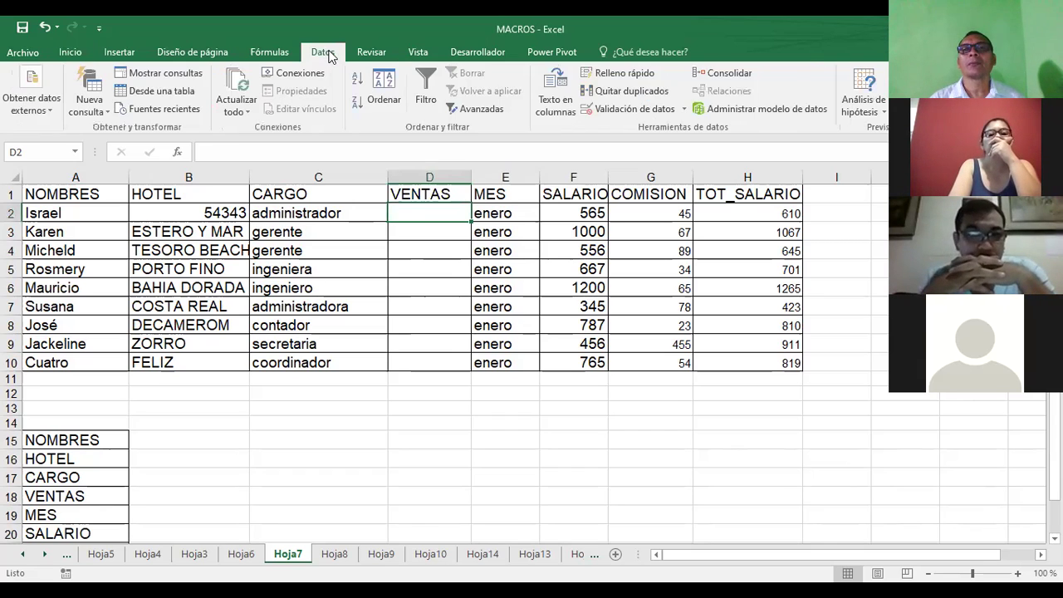
{"action": "left_click", "coordinate": [685, 110]}
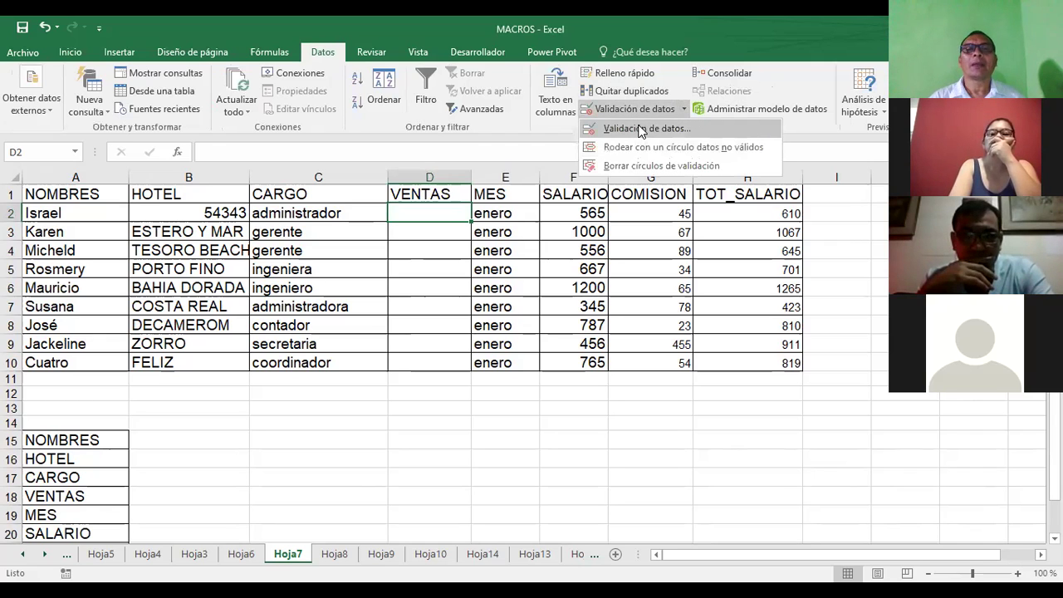
{"action": "left_click", "coordinate": [641, 129]}
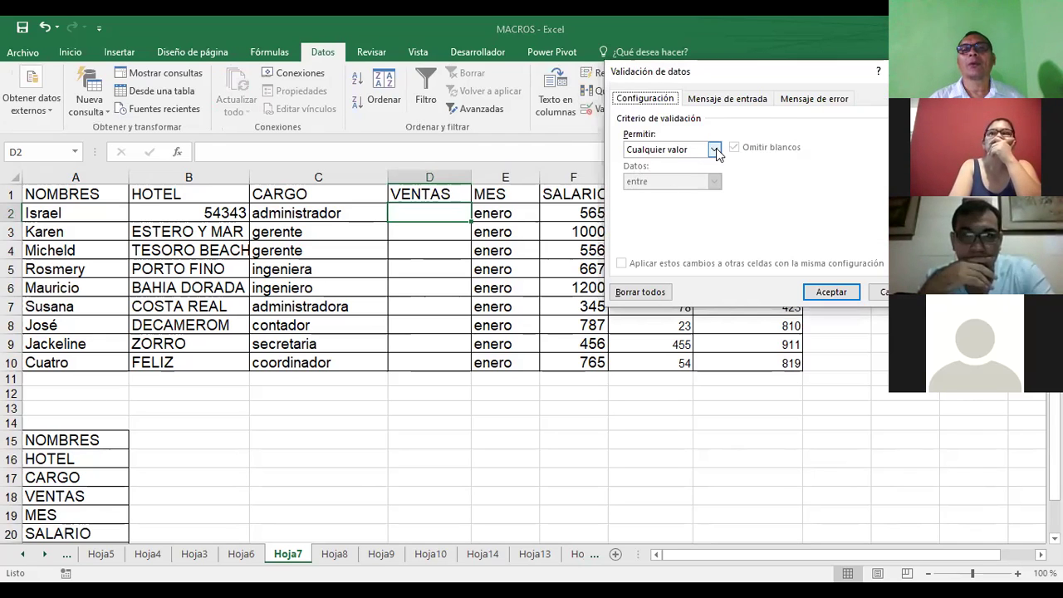
{"action": "left_click", "coordinate": [714, 150]}
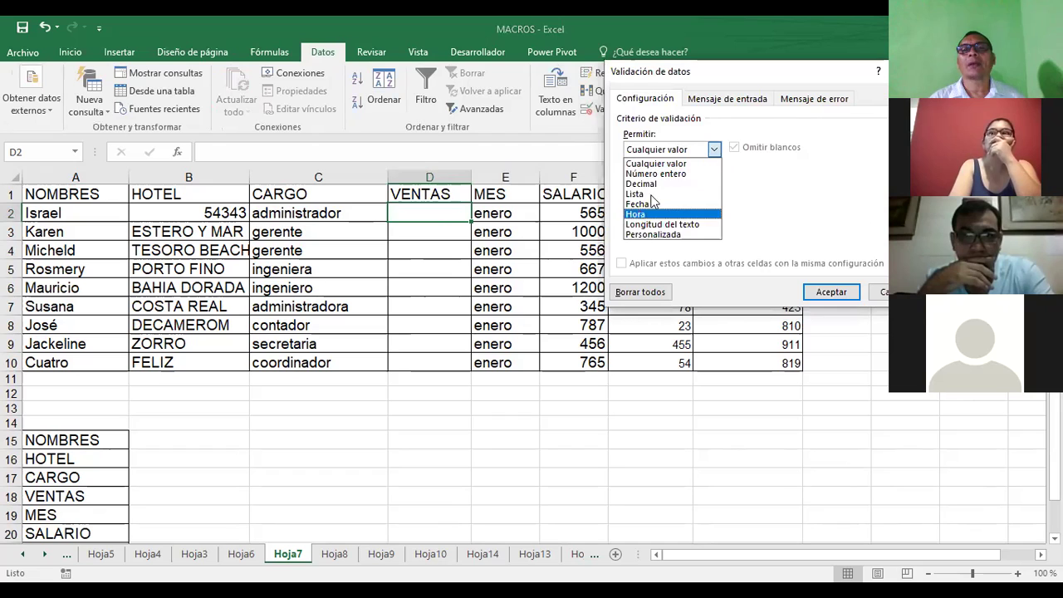
{"action": "left_click", "coordinate": [683, 225]}
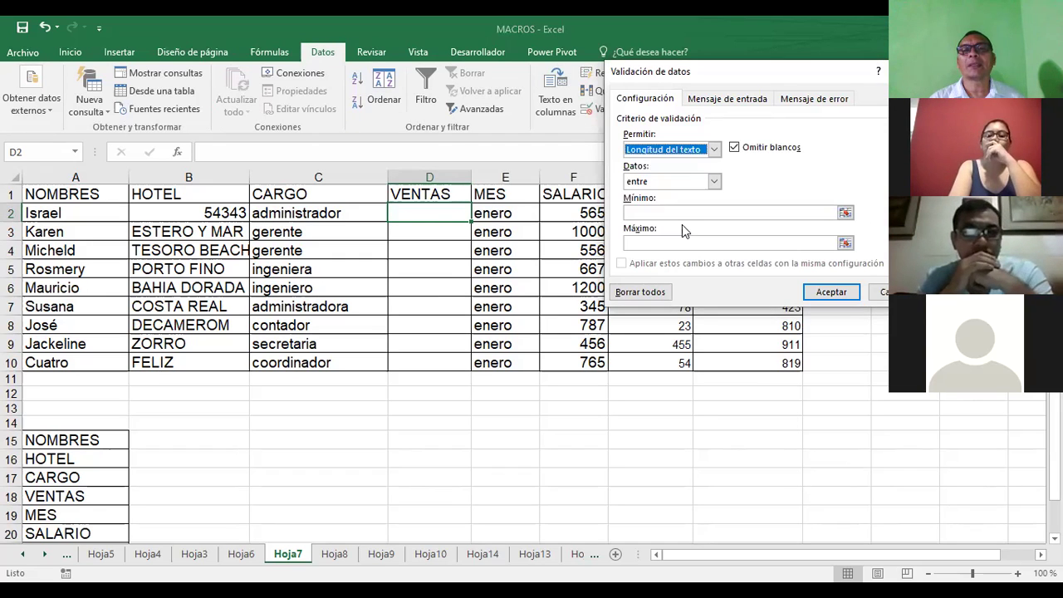
{"action": "left_click", "coordinate": [714, 150]}
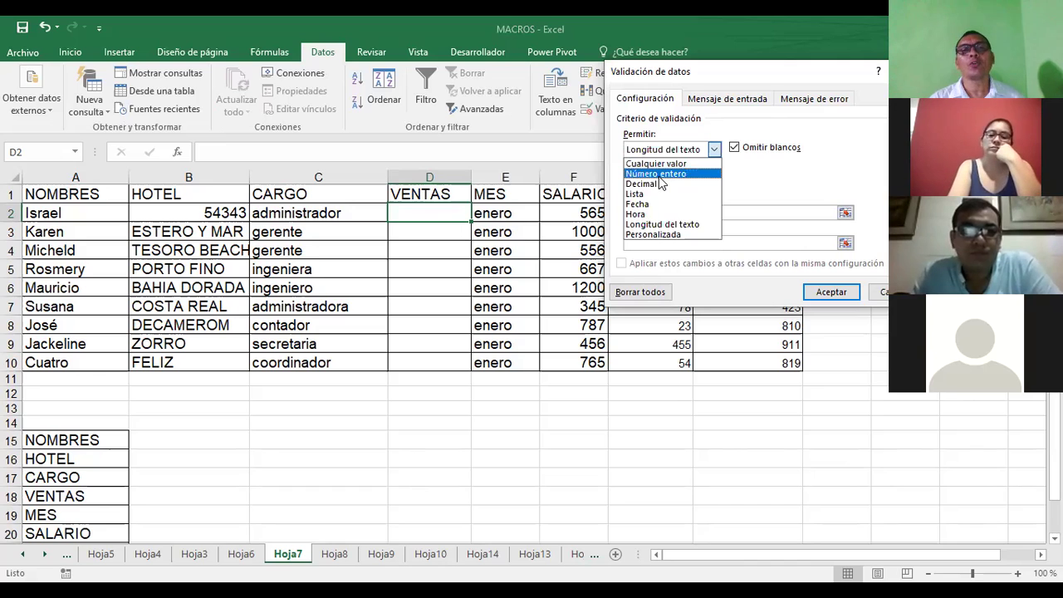
{"action": "left_click", "coordinate": [660, 175]}
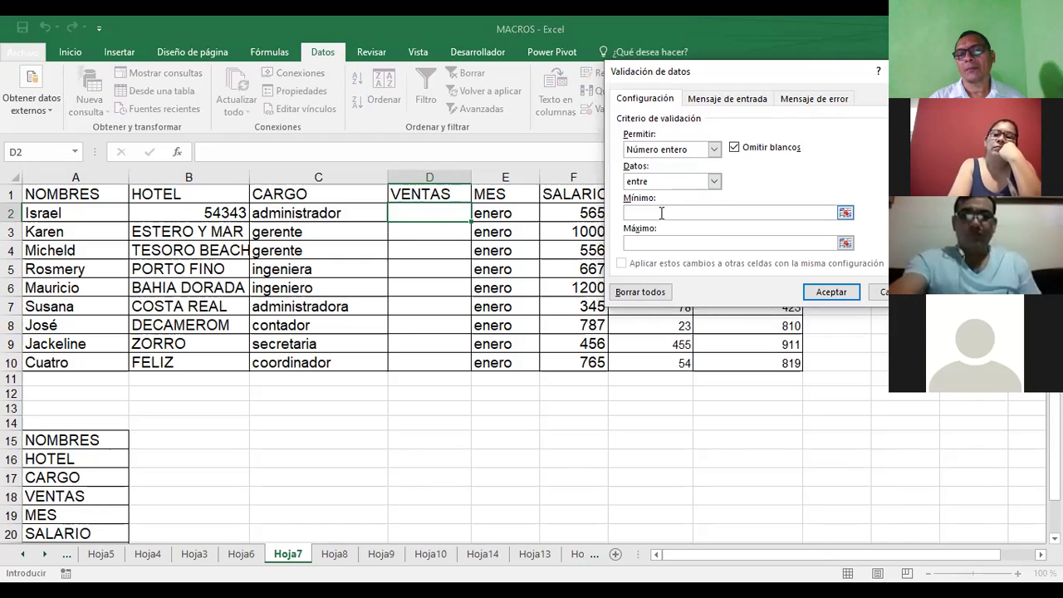
{"action": "type", "text": "0"}
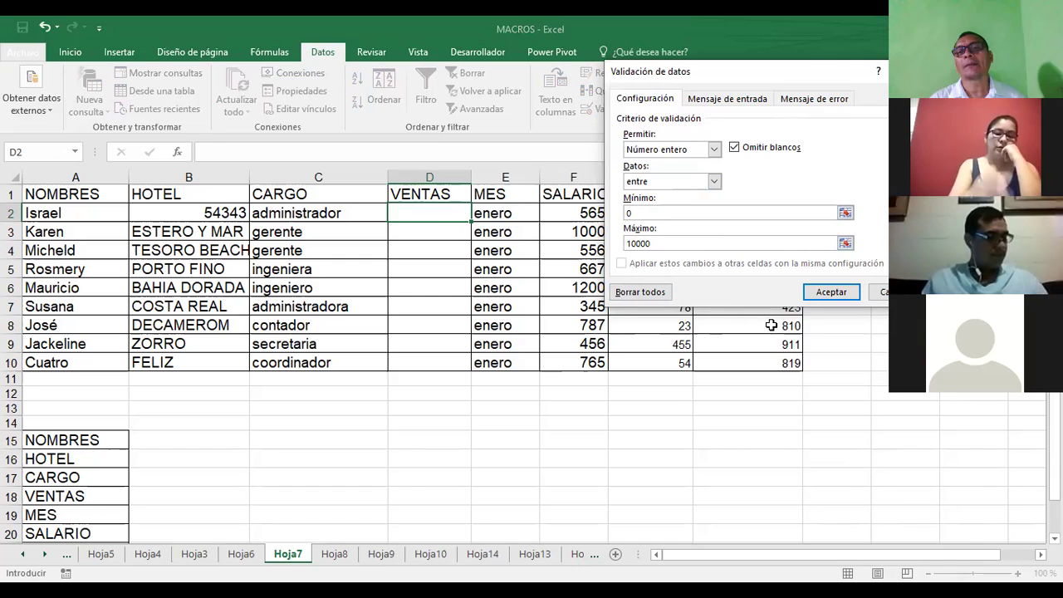
{"action": "left_click", "coordinate": [831, 291]}
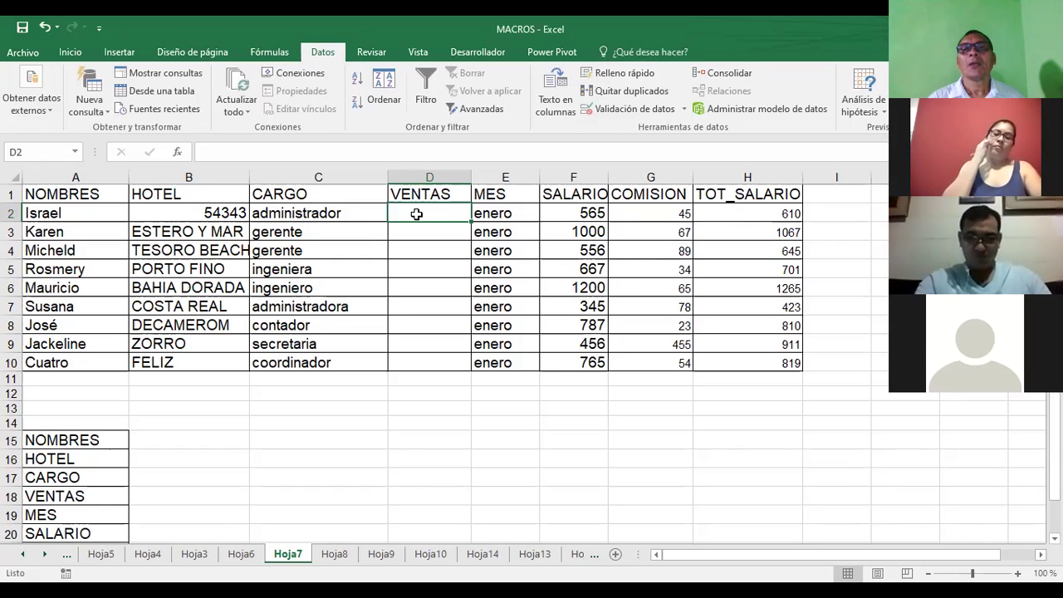
Step: Reopen Validación de datos, tick applying changes to all matching cells, and go to Mensaje de entrada
{"action": "left_click", "coordinate": [684, 109]}
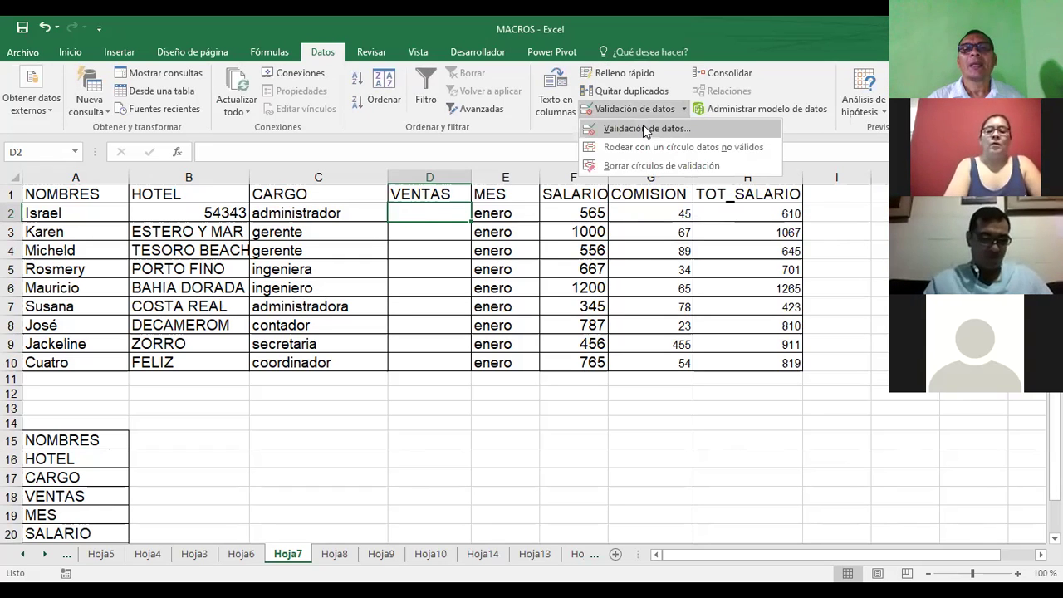
{"action": "left_click", "coordinate": [639, 129]}
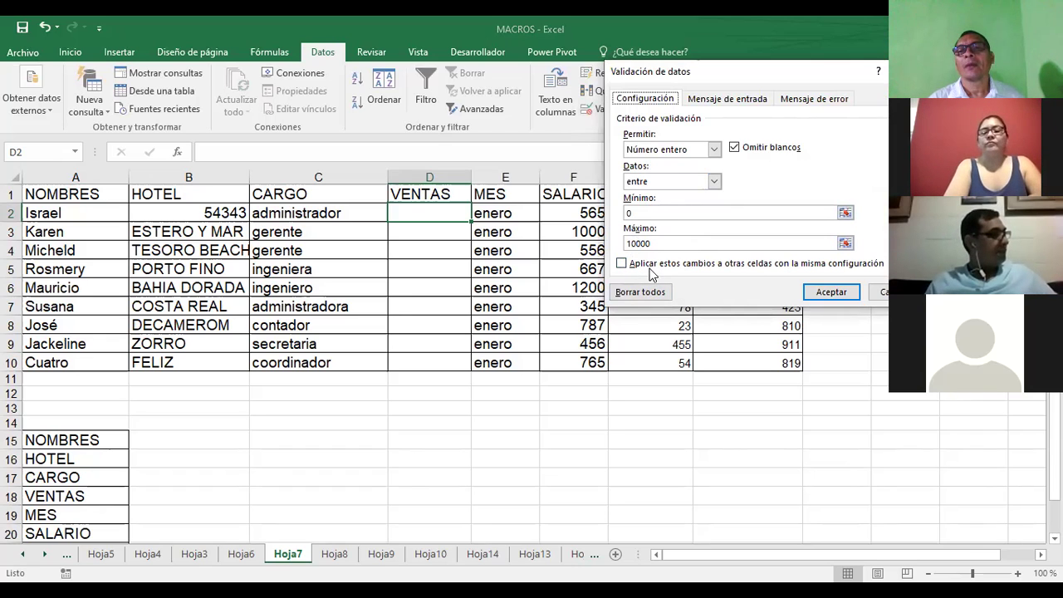
{"action": "left_click", "coordinate": [622, 264]}
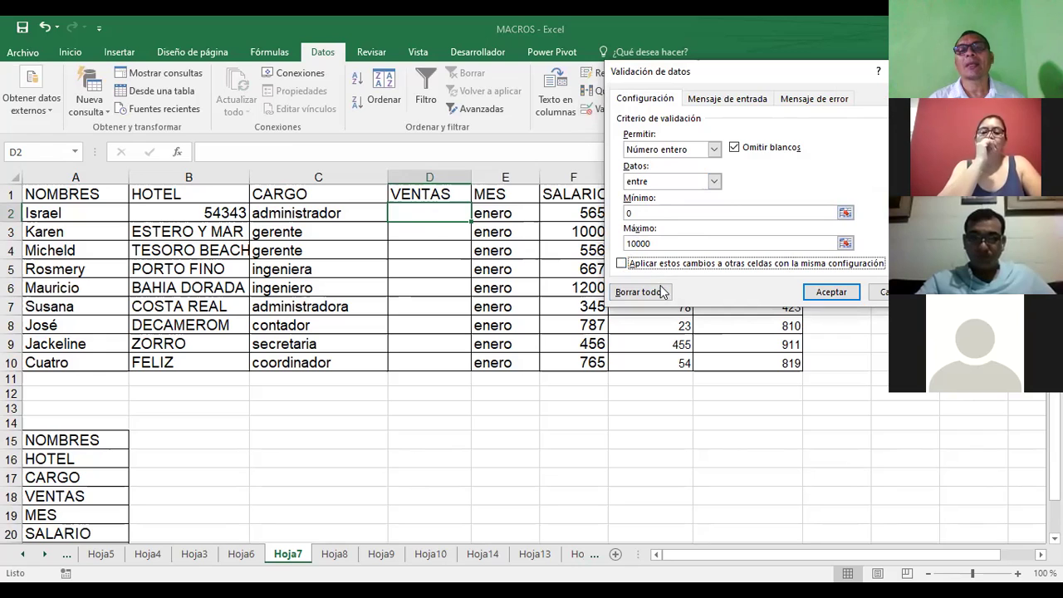
{"action": "left_click", "coordinate": [710, 101]}
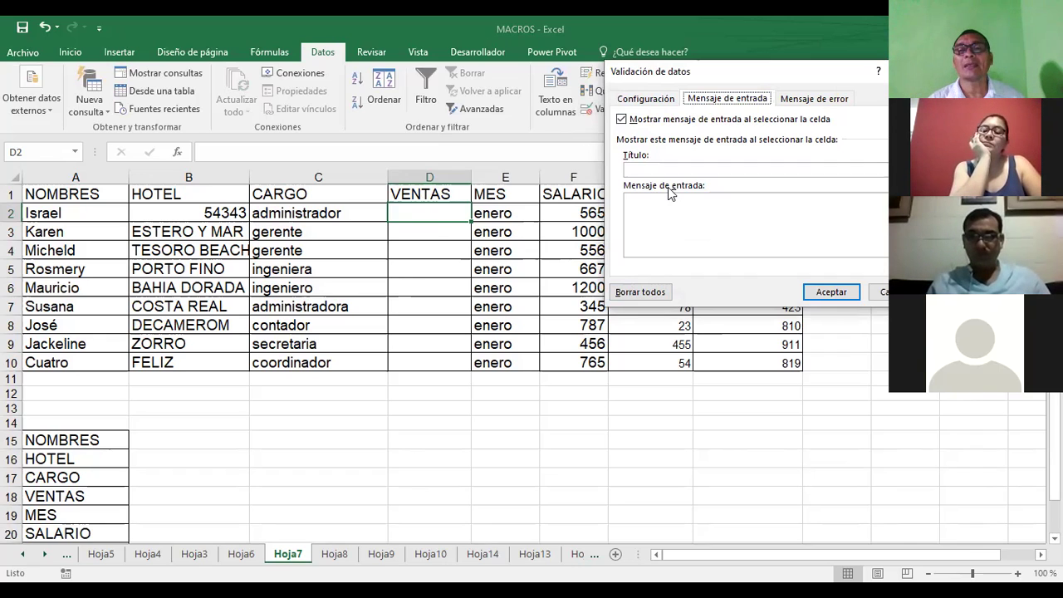
Step: Finish D2's input message with title 'Ojo!!' and text 'No datos alfanuméricos'
{"action": "left_click", "coordinate": [660, 169]}
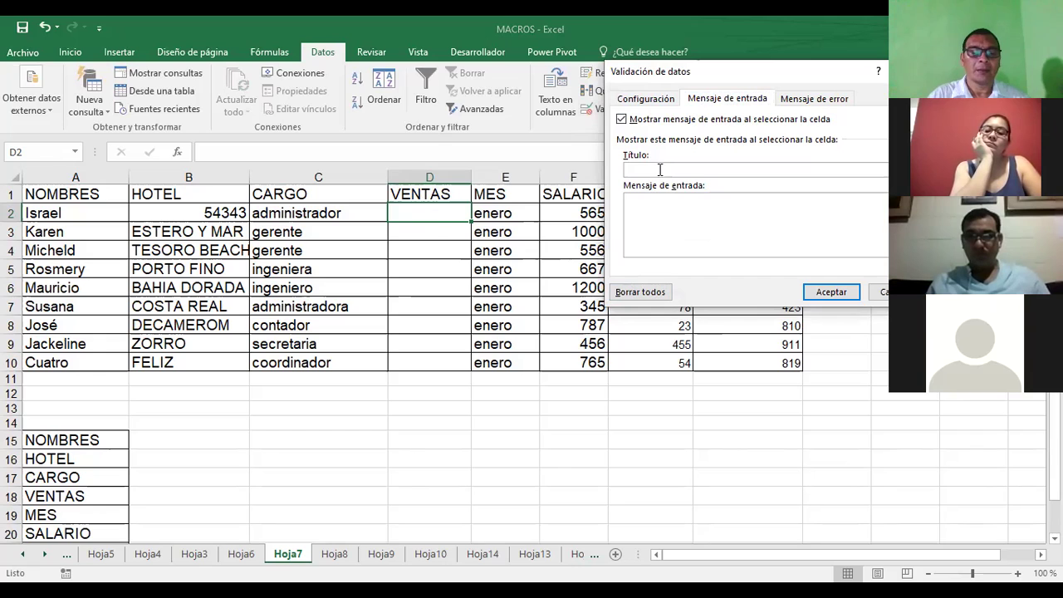
{"action": "type", "text": "OJO"}
{"action": "key", "text": "BackSpace"}
{"action": "key", "text": "BackSpace"}
{"action": "type", "text": "jo!!"}
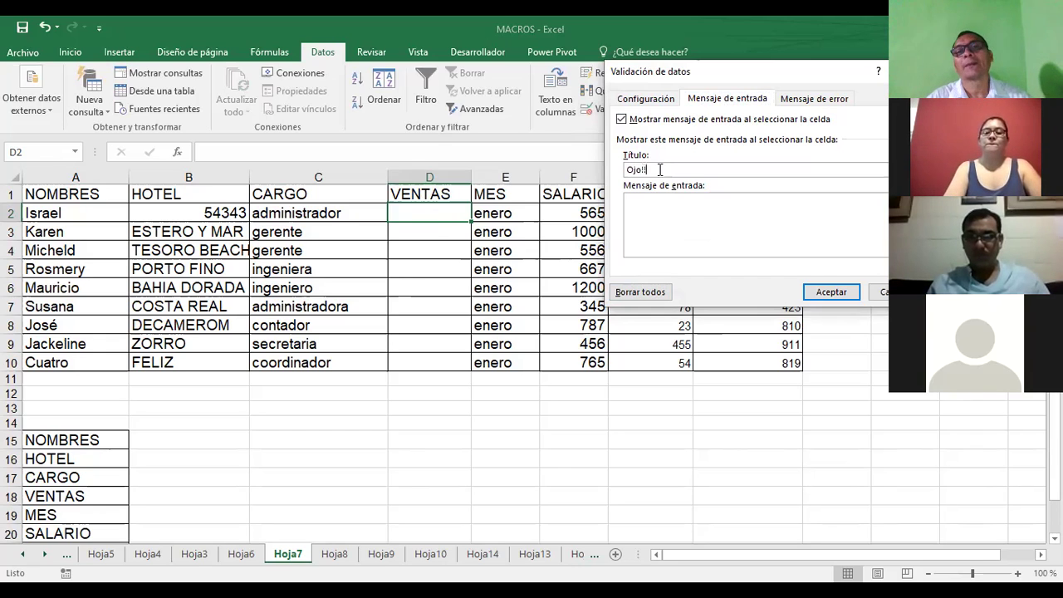
{"action": "left_click", "coordinate": [665, 200]}
{"action": "type", "text": "o "}
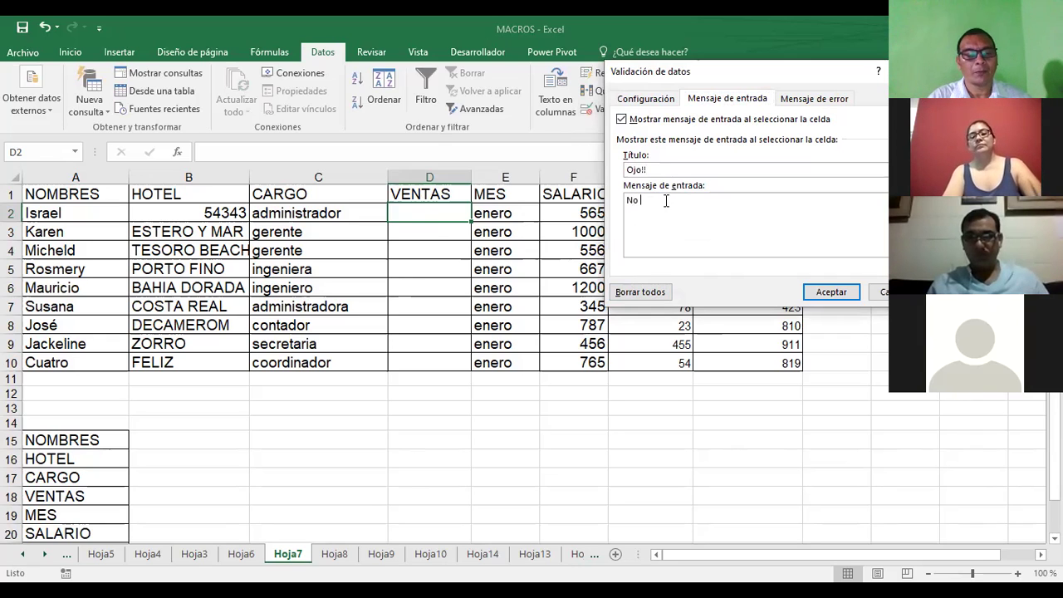
{"action": "type", "text": "datos alfanum"}
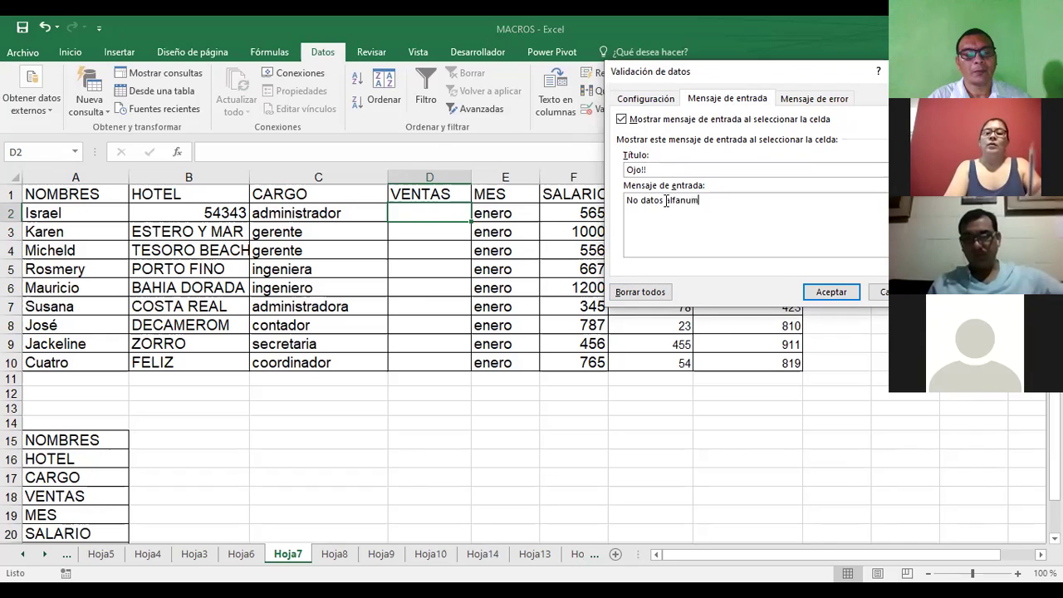
{"action": "type", "text": "éricos"}
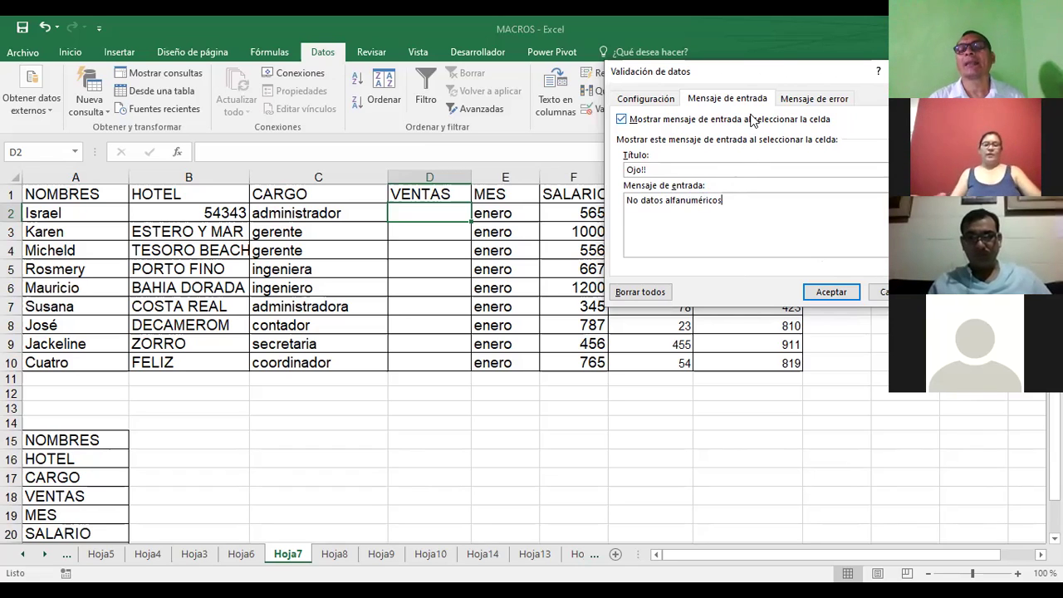
{"action": "left_click", "coordinate": [793, 102]}
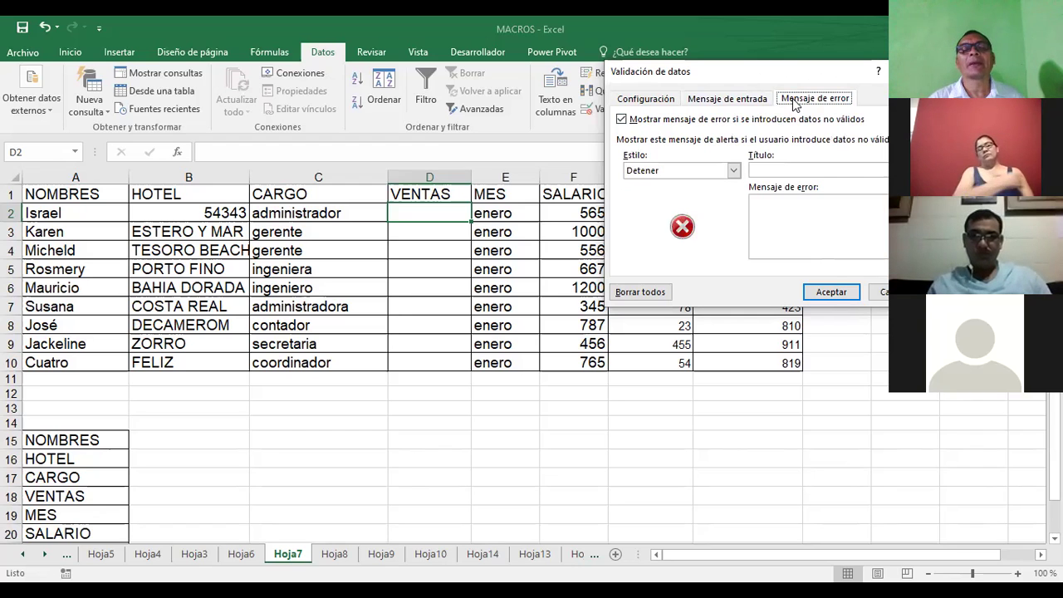
Step: Give D2 a Detener-style error alert reading 'solo numeros y solo numeros' and apply it
{"action": "left_click", "coordinate": [734, 171]}
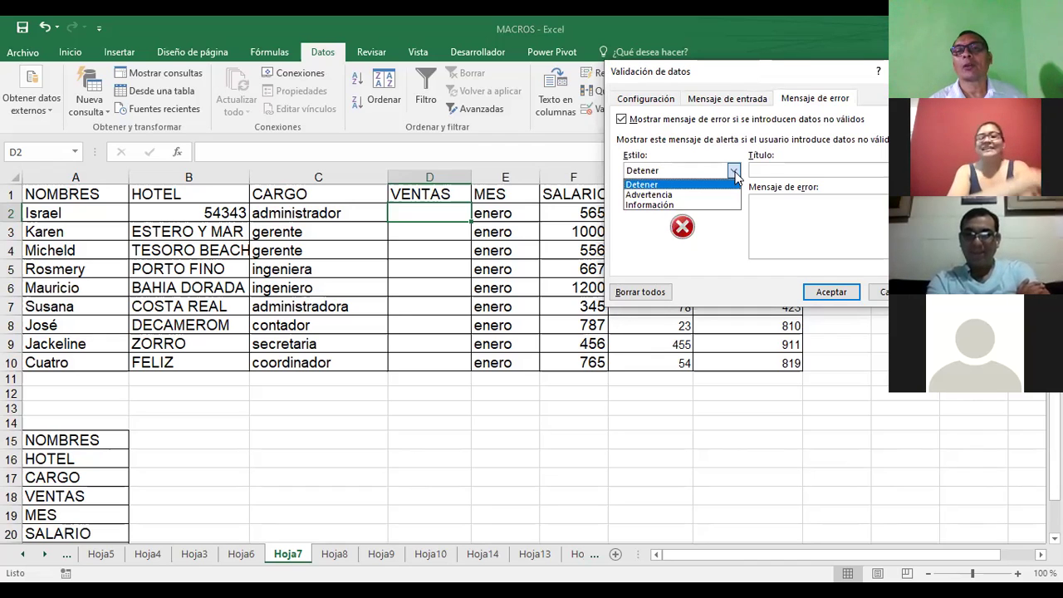
{"action": "left_click", "coordinate": [668, 183]}
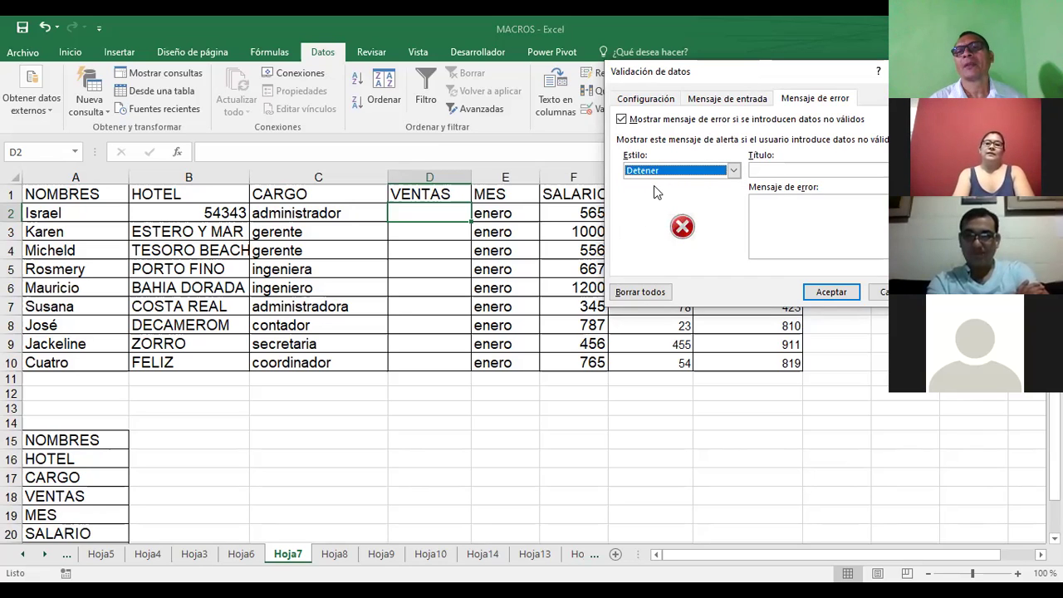
{"action": "left_click", "coordinate": [785, 213]}
{"action": "type", "text": "solo "}
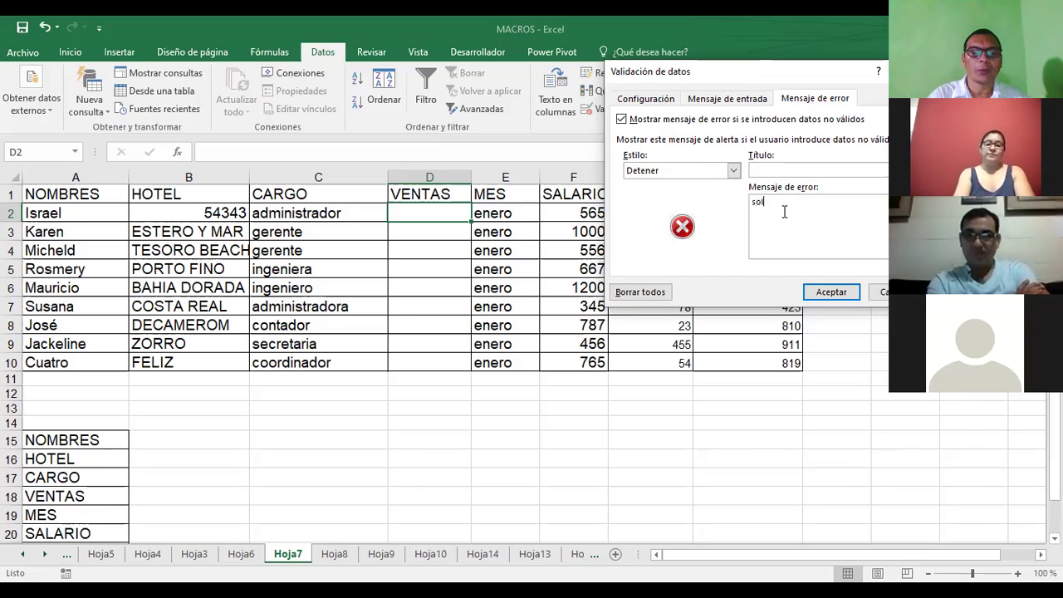
{"action": "type", "text": "num"}
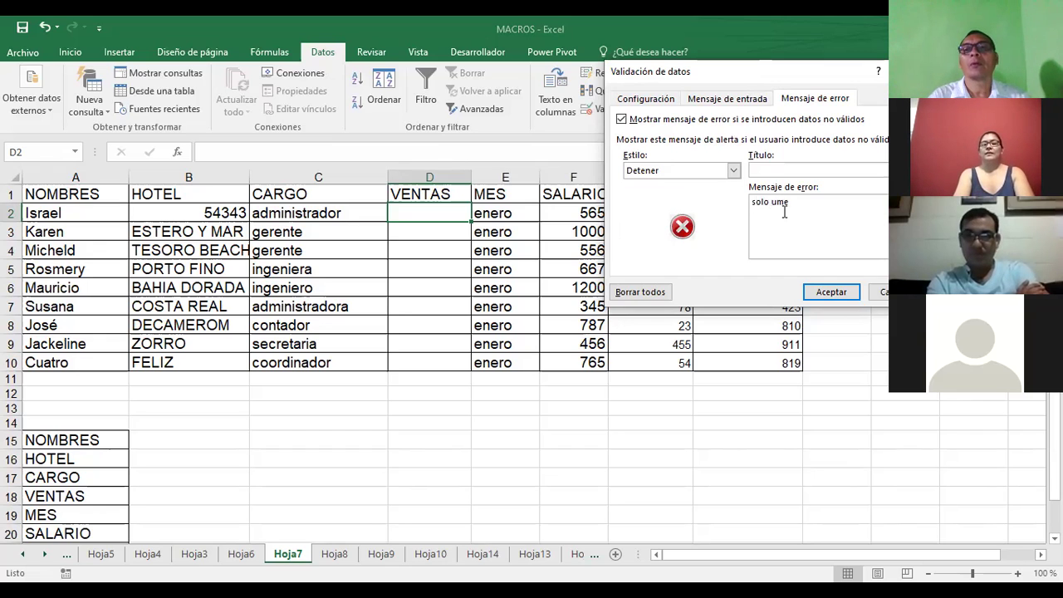
{"action": "key", "text": "BackSpace"}
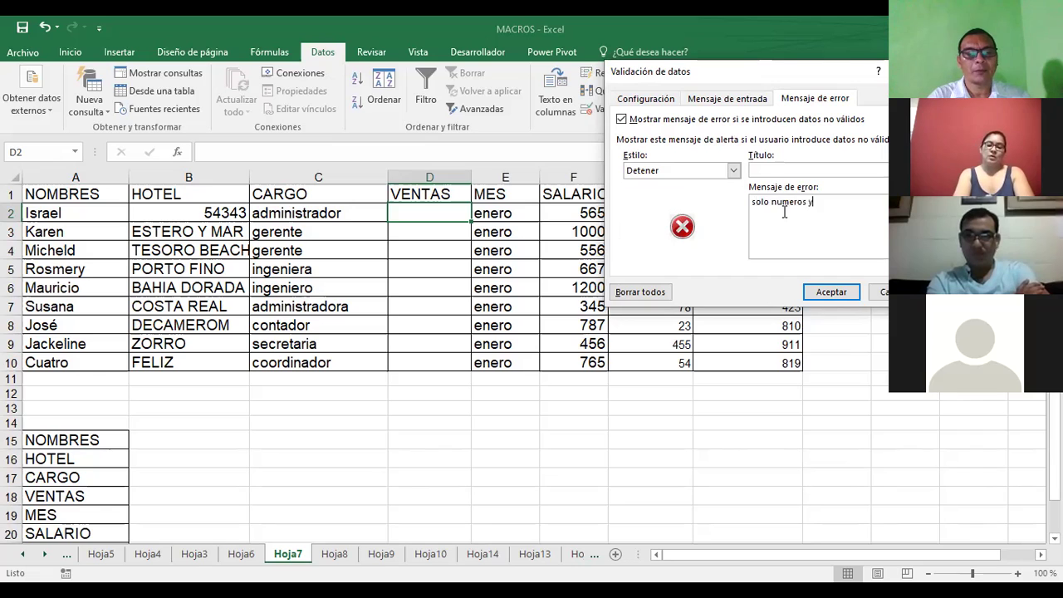
{"action": "type", "text": "lo numeros"}
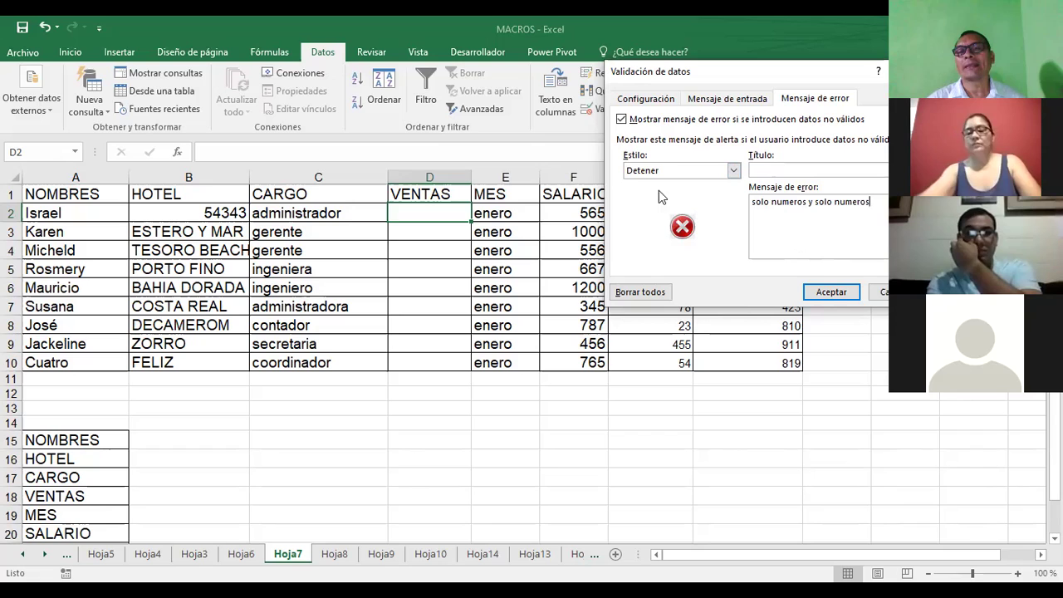
{"action": "left_click", "coordinate": [812, 290]}
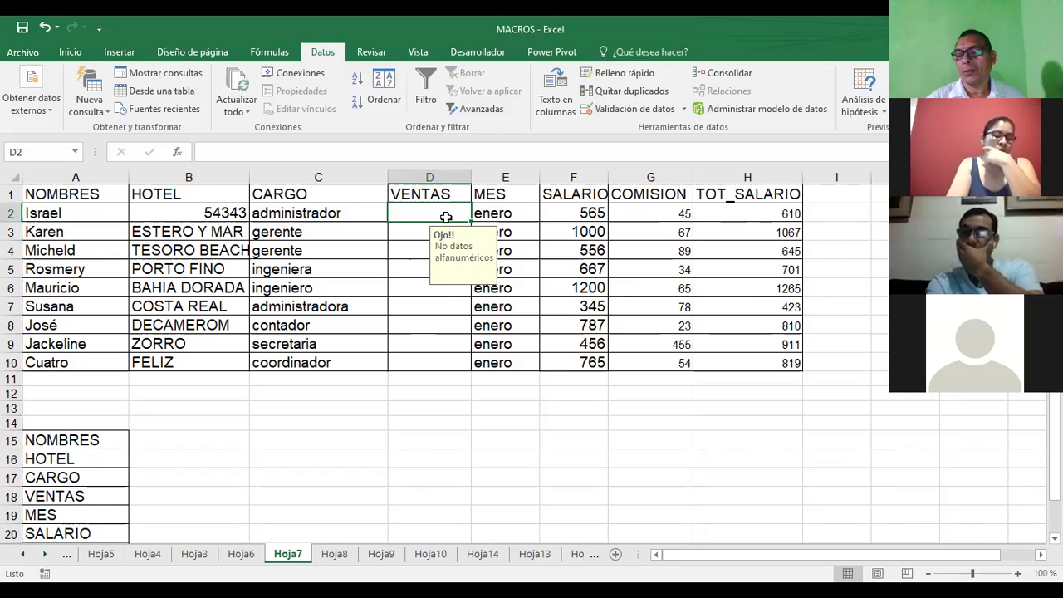
Step: Test D2 with 150000, retry after the alert, then cancel so D2 stays empty
{"action": "type", "text": "15000"}
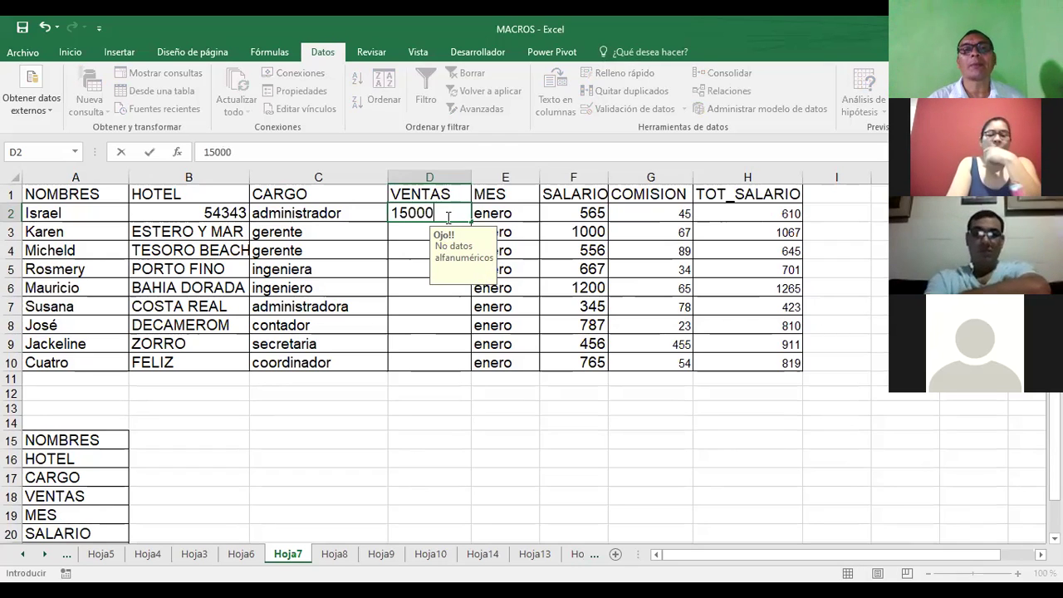
{"action": "type", "text": "0"}
{"action": "key", "text": "Return"}
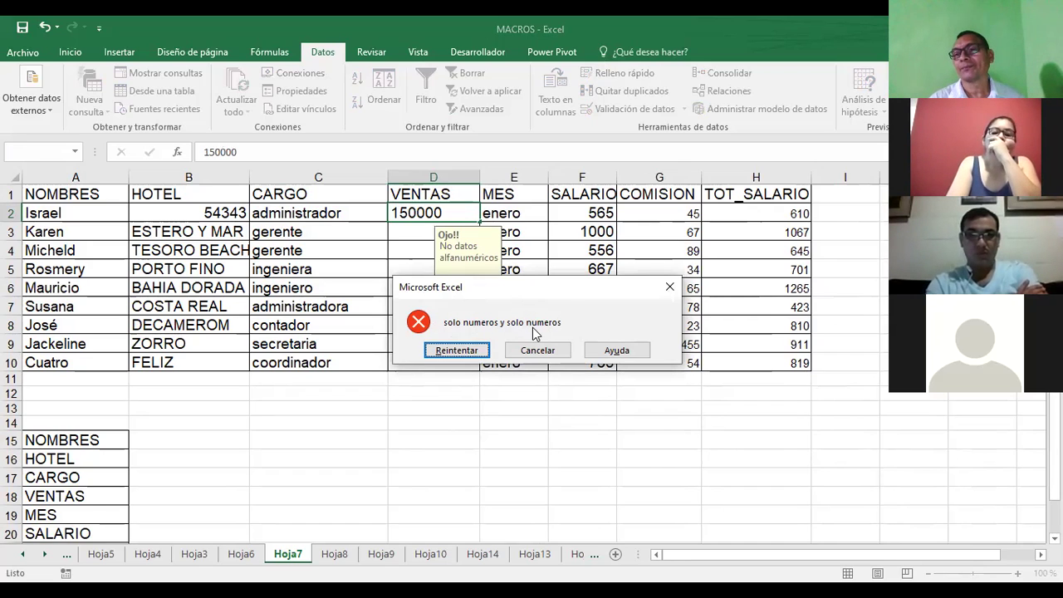
{"action": "left_click", "coordinate": [457, 350]}
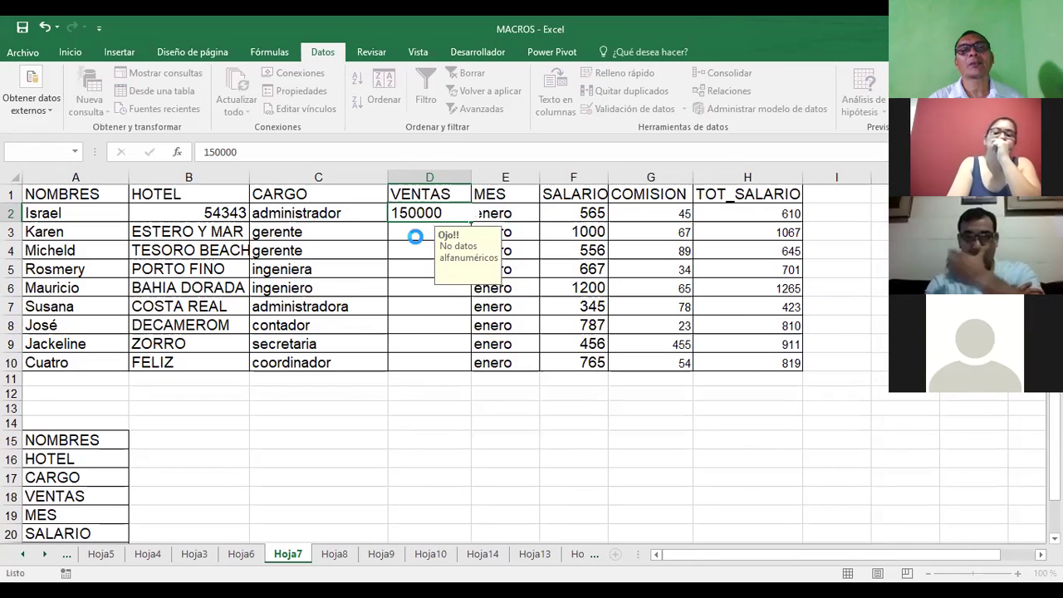
{"action": "key", "text": "Return"}
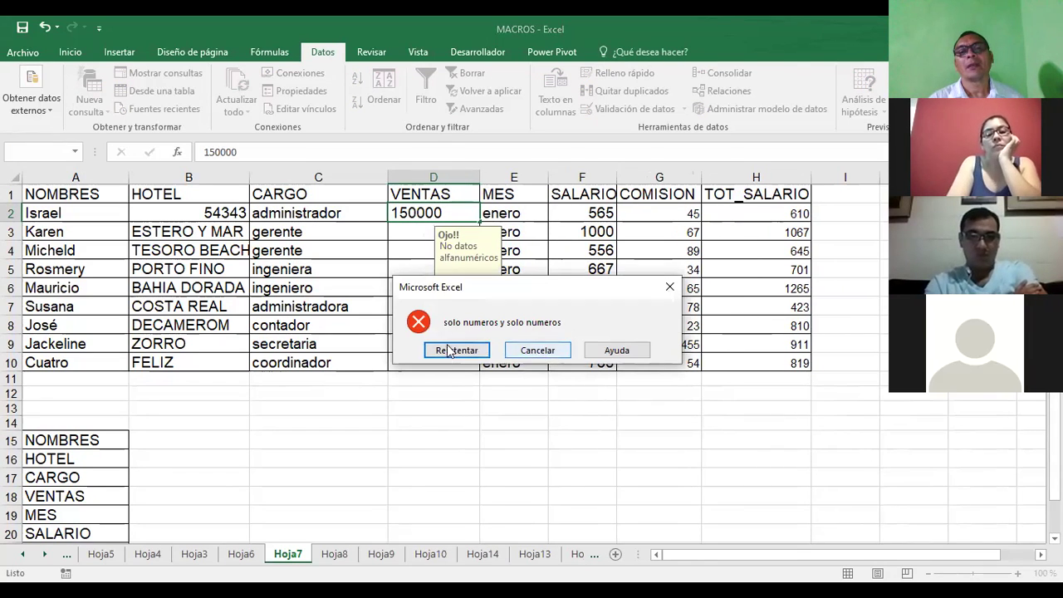
{"action": "left_click", "coordinate": [446, 352]}
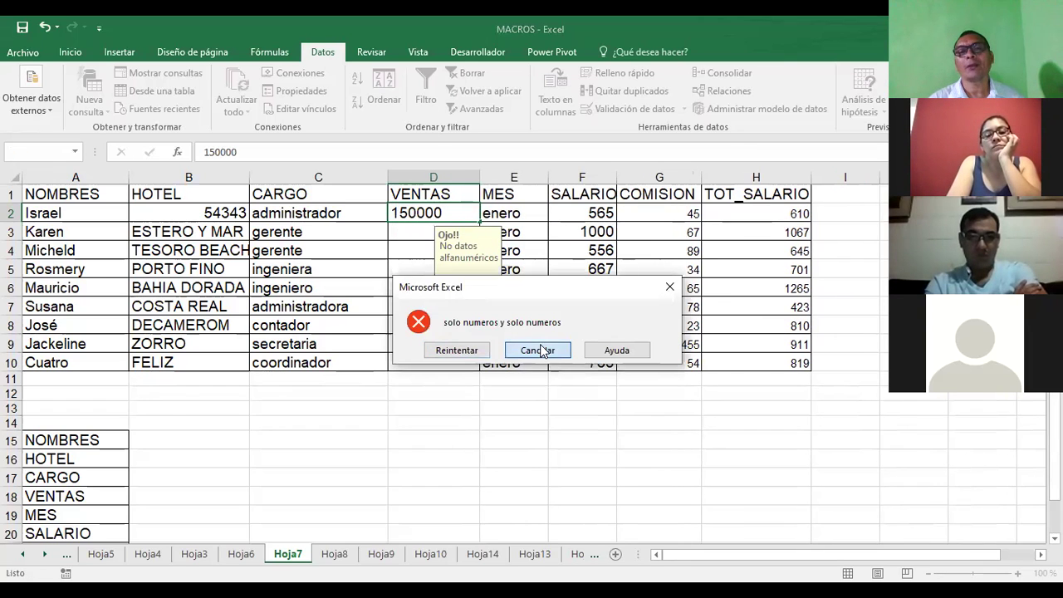
{"action": "left_click", "coordinate": [540, 350]}
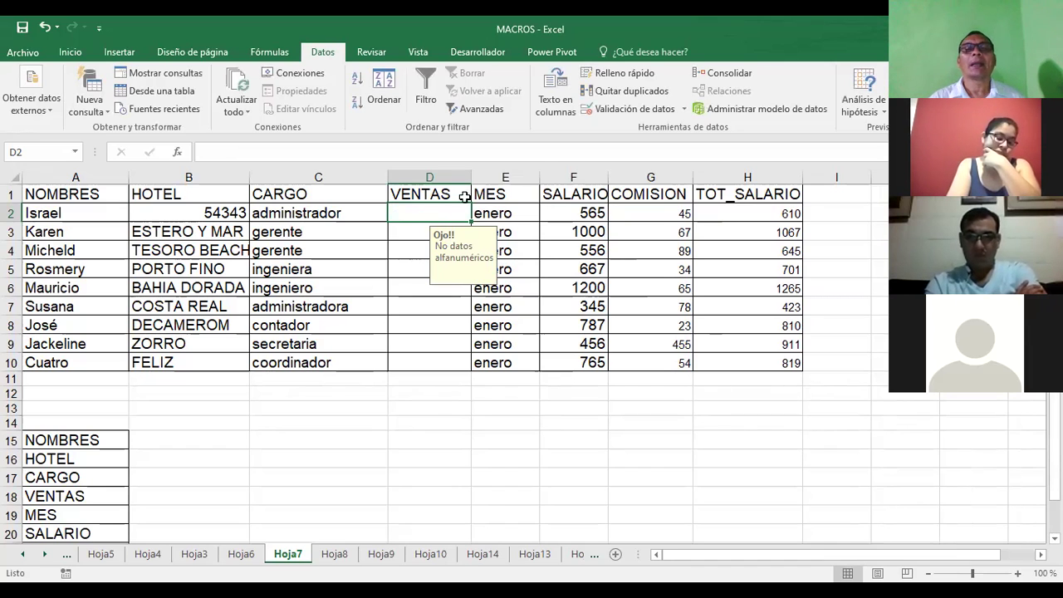
Step: Change D2's error alert text to 'solo numeros de 0 a 10000' and apply it
{"action": "left_click", "coordinate": [684, 110]}
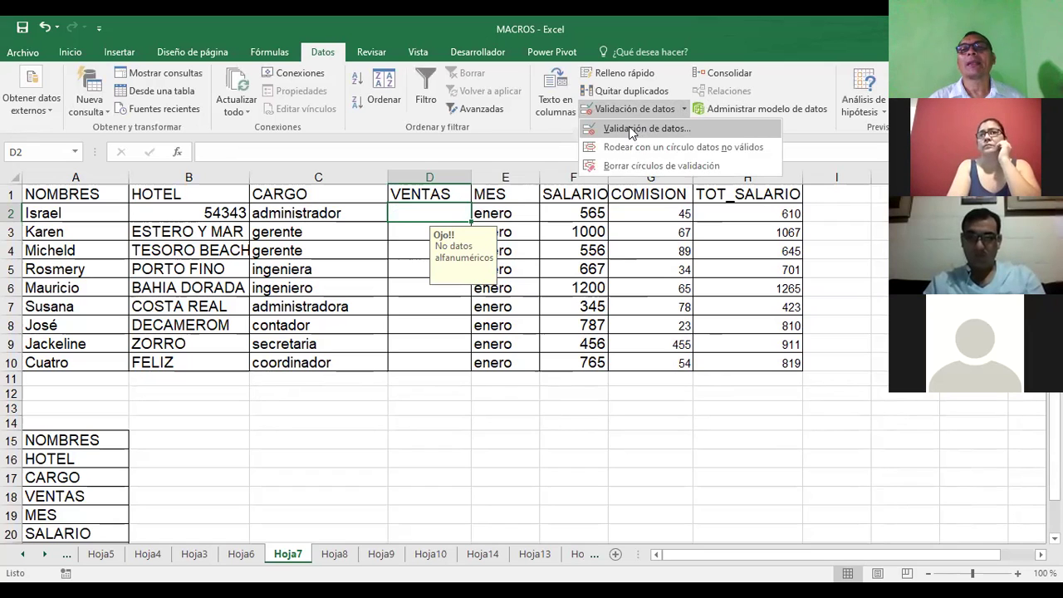
{"action": "left_click", "coordinate": [628, 127]}
{"action": "left_click", "coordinate": [747, 100]}
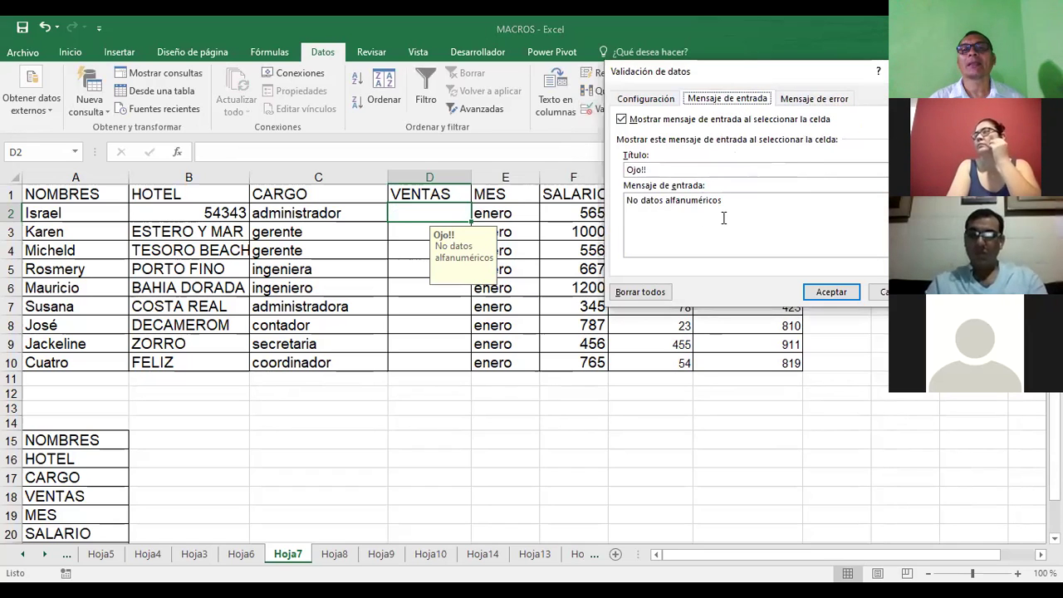
{"action": "left_click", "coordinate": [802, 99]}
{"action": "left_click", "coordinate": [867, 203]}
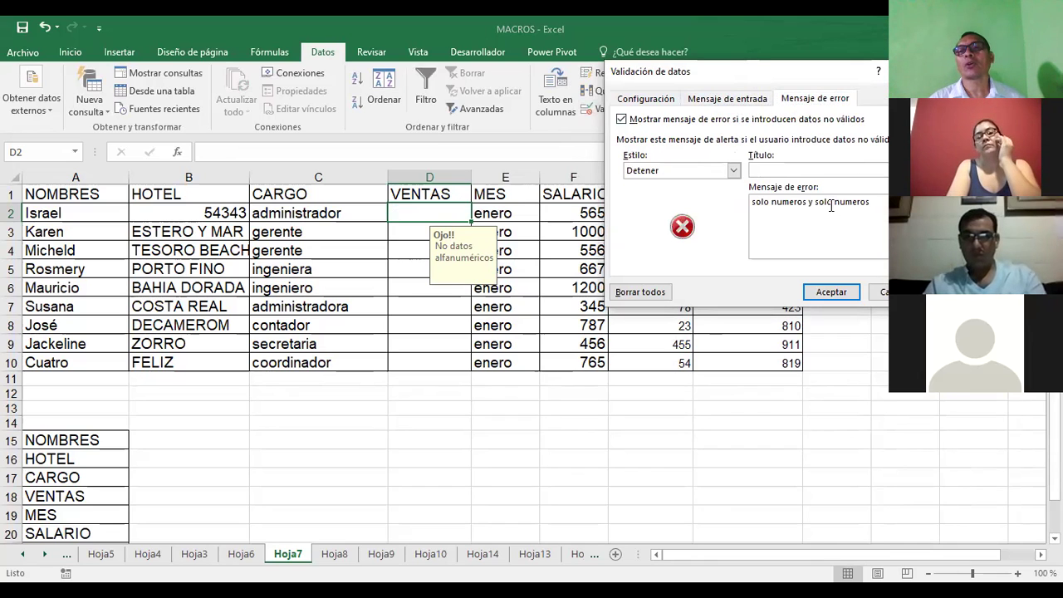
{"action": "key", "text": "BackSpace"}
{"action": "key", "text": "BackSpace"}
{"action": "key", "text": "BackSpace"}
{"action": "key", "text": "BackSpace"}
{"action": "key", "text": "BackSpace"}
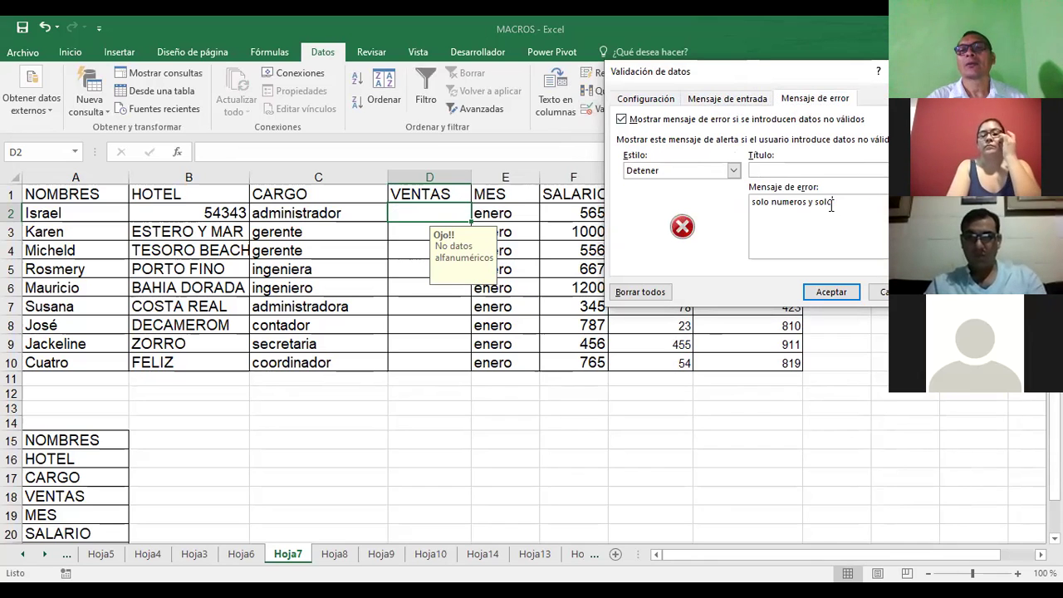
{"action": "type", "text": "de "}
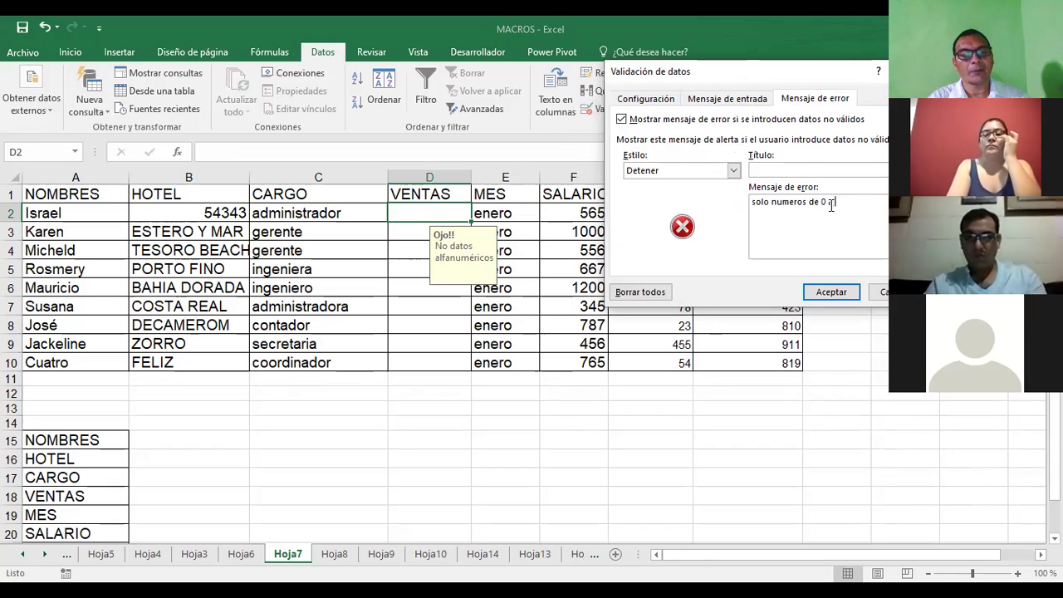
{"action": "type", "text": "0 a 10000"}
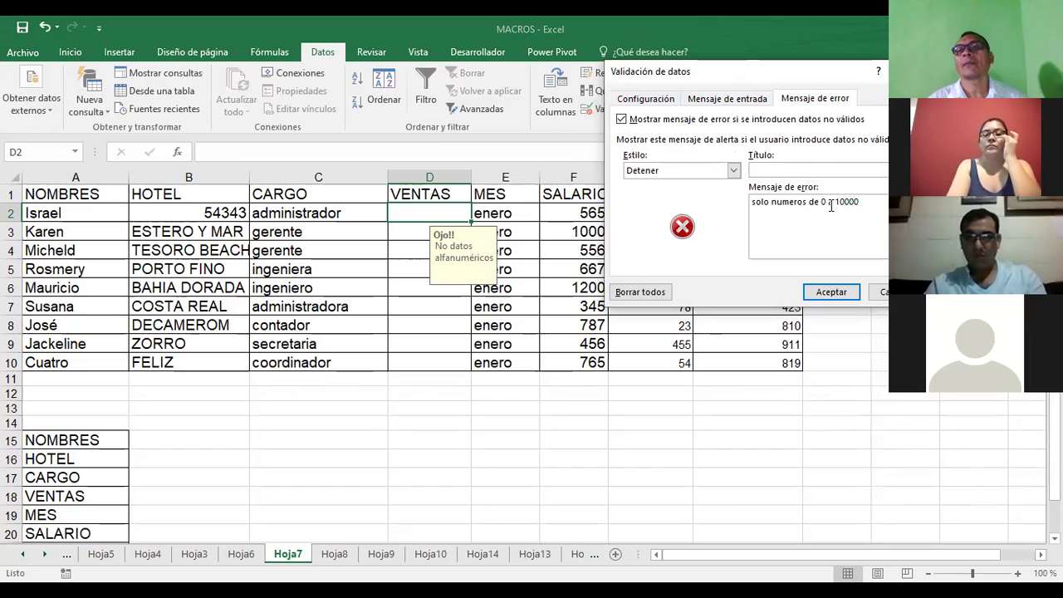
{"action": "left_click", "coordinate": [851, 291]}
{"action": "left_click", "coordinate": [381, 325]}
Step: Test D2 with 34000, retry once, then cancel the rejected entry leaving D2 empty
{"action": "left_click", "coordinate": [430, 210]}
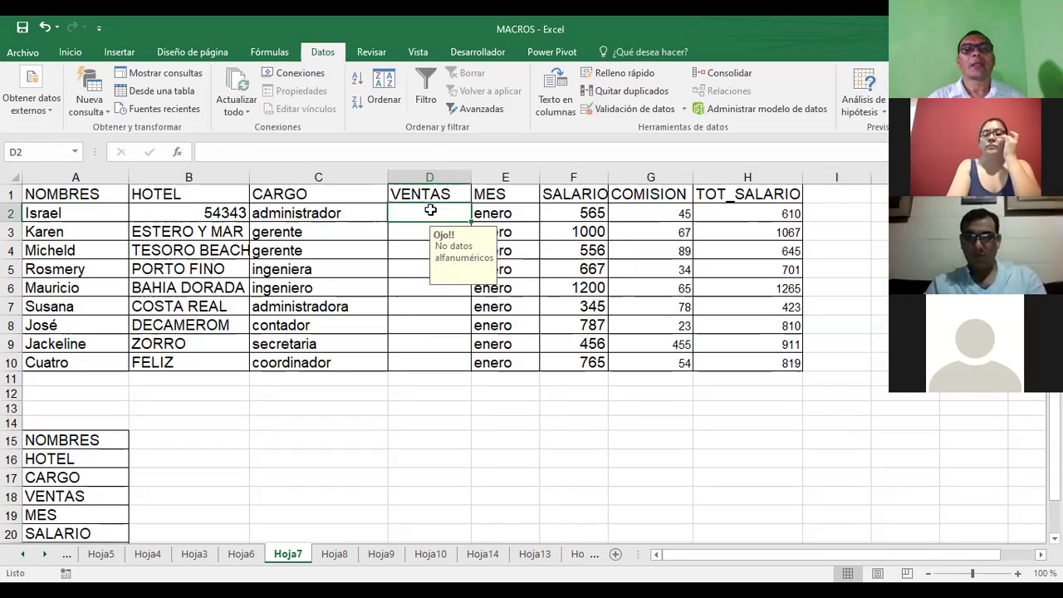
{"action": "type", "text": "34000"}
{"action": "key", "text": "Return"}
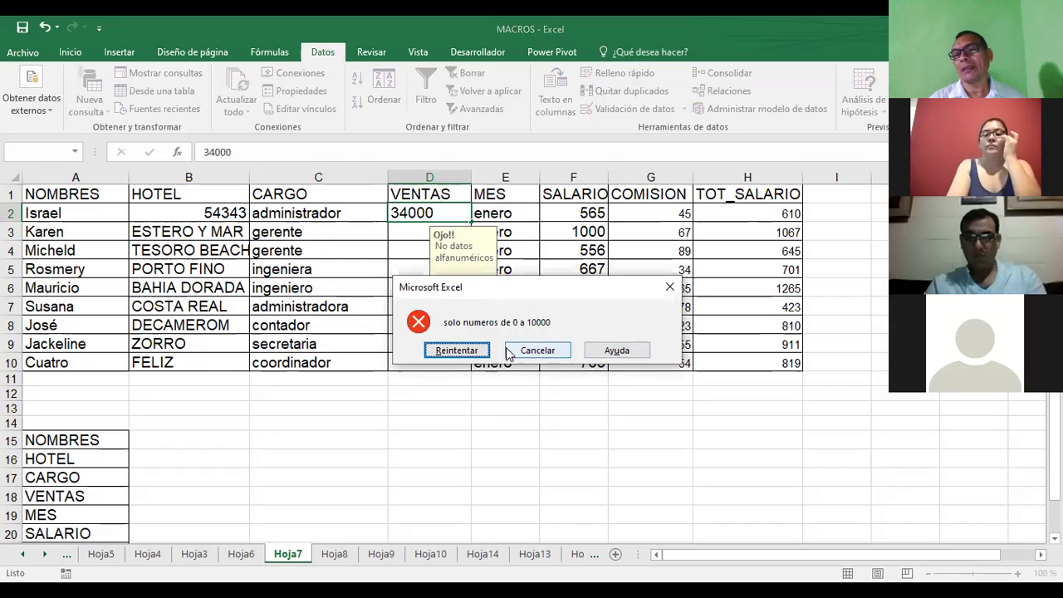
{"action": "left_click", "coordinate": [457, 350]}
{"action": "key", "text": "Return"}
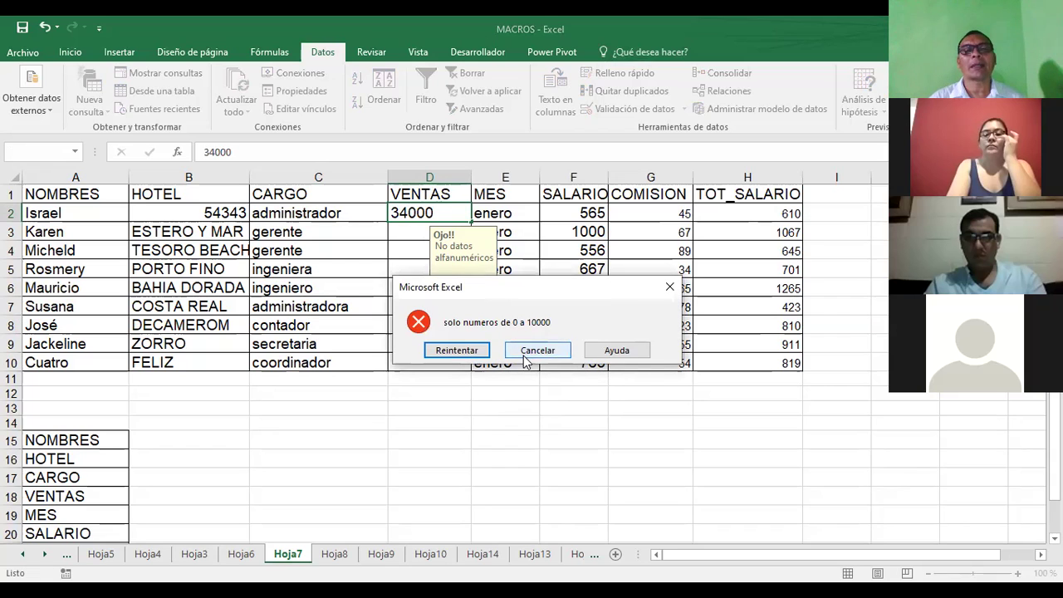
{"action": "left_click", "coordinate": [526, 355]}
{"action": "key", "text": "Escape"}
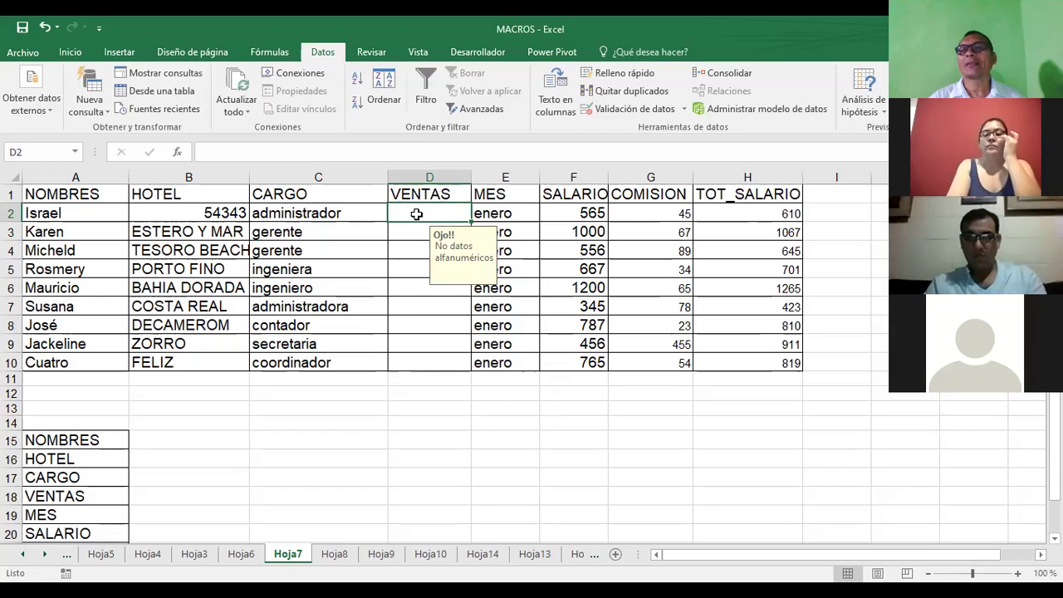
Step: Select cell D3 to set up its data validation
{"action": "left_click", "coordinate": [415, 231]}
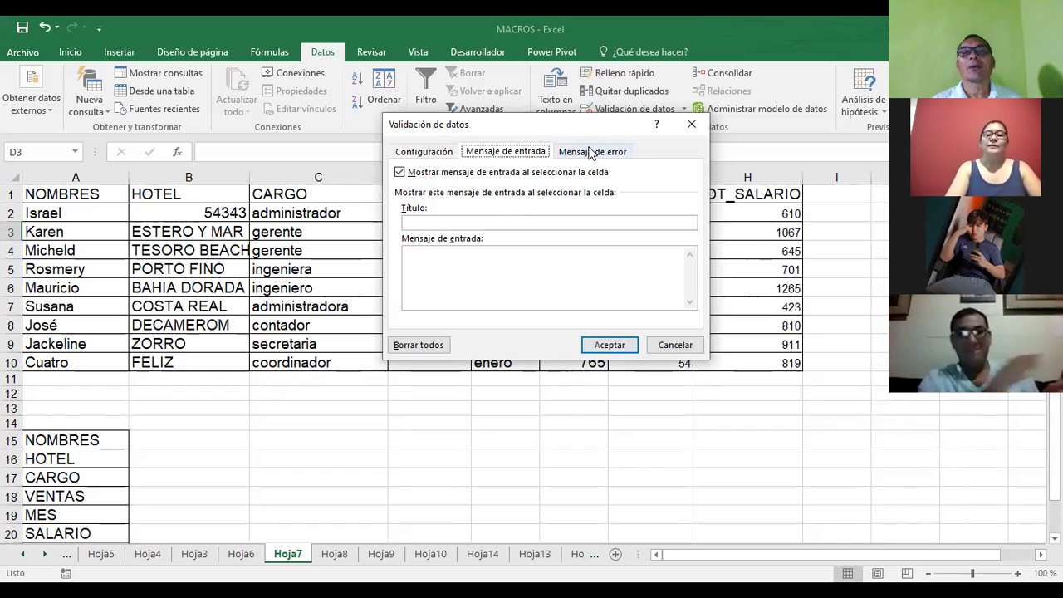
Step: Try the alert styles and settle on Advertencia for D3's error alert
{"action": "left_click", "coordinate": [599, 151]}
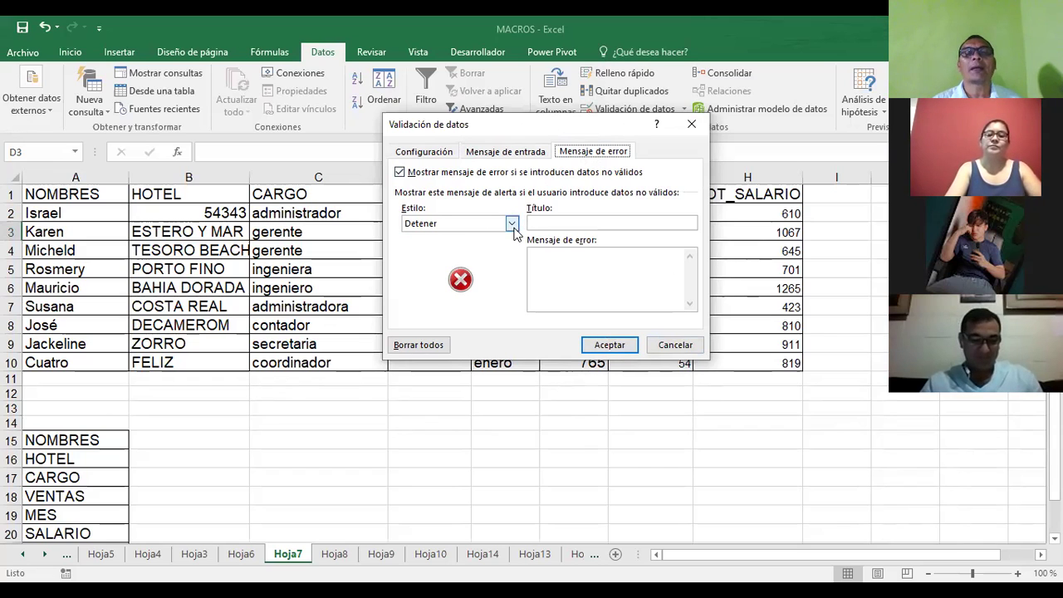
{"action": "left_click", "coordinate": [511, 225]}
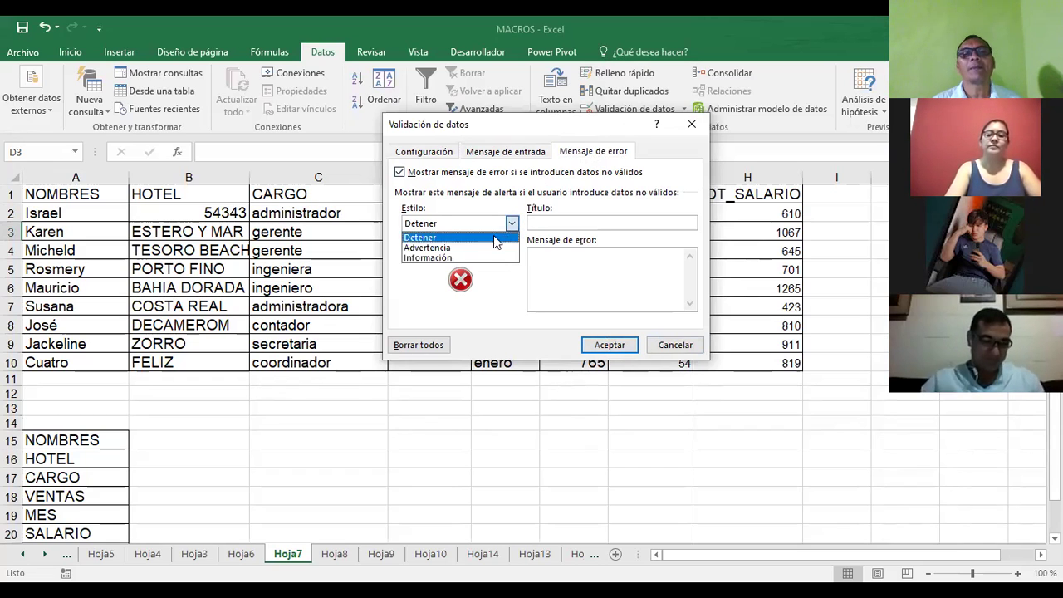
{"action": "left_click", "coordinate": [436, 247]}
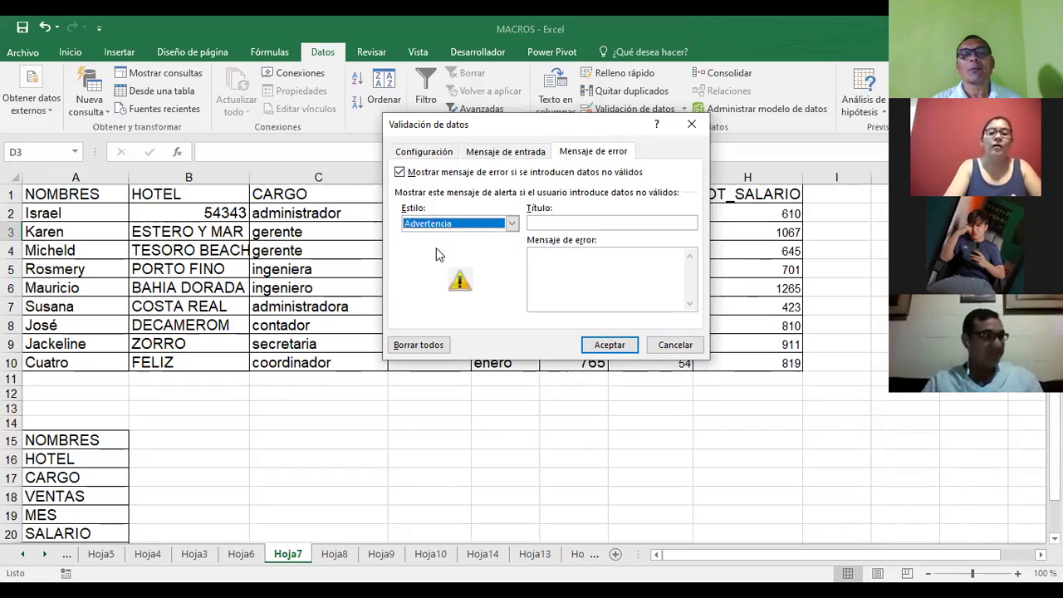
{"action": "left_click", "coordinate": [512, 225]}
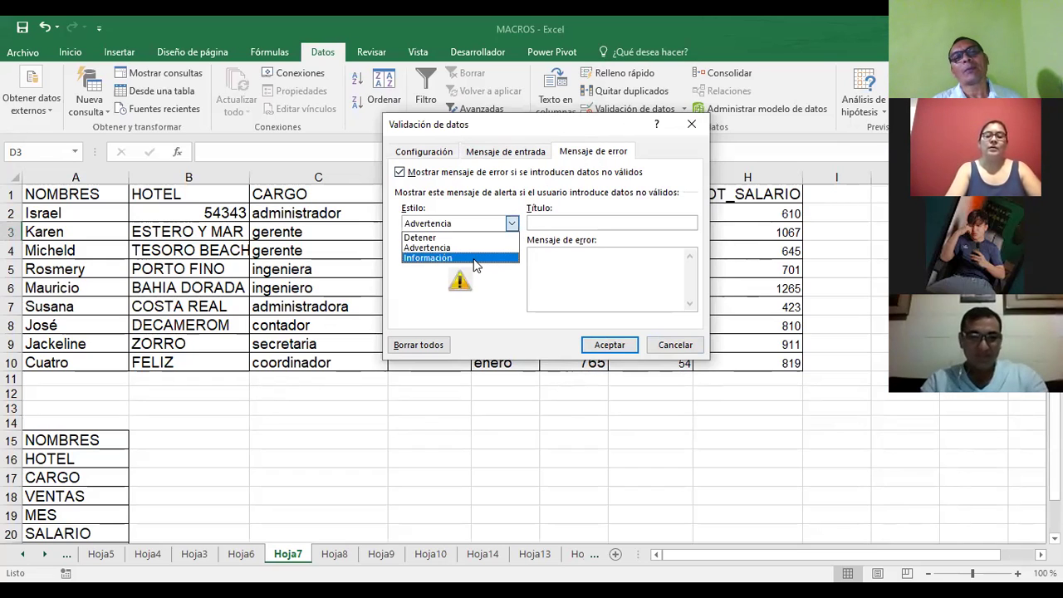
{"action": "left_click", "coordinate": [475, 257]}
{"action": "left_click", "coordinate": [497, 224]}
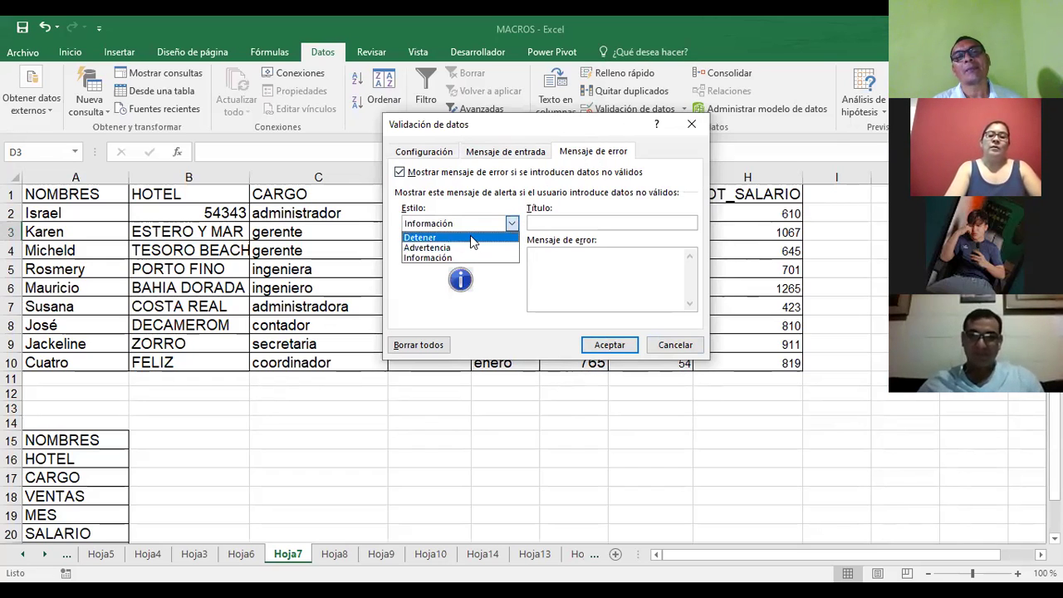
{"action": "left_click", "coordinate": [470, 235]}
{"action": "left_click", "coordinate": [513, 224]}
{"action": "left_click", "coordinate": [465, 246]}
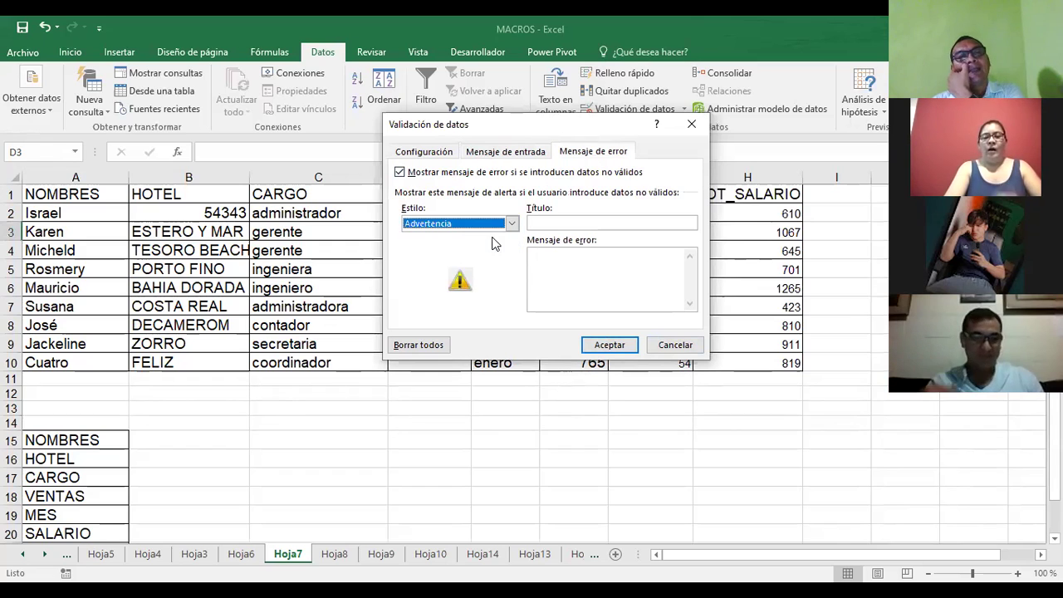
Step: Enter the error message '¡No se equivoque¡' and apply D3's validation
{"action": "left_click", "coordinate": [568, 262]}
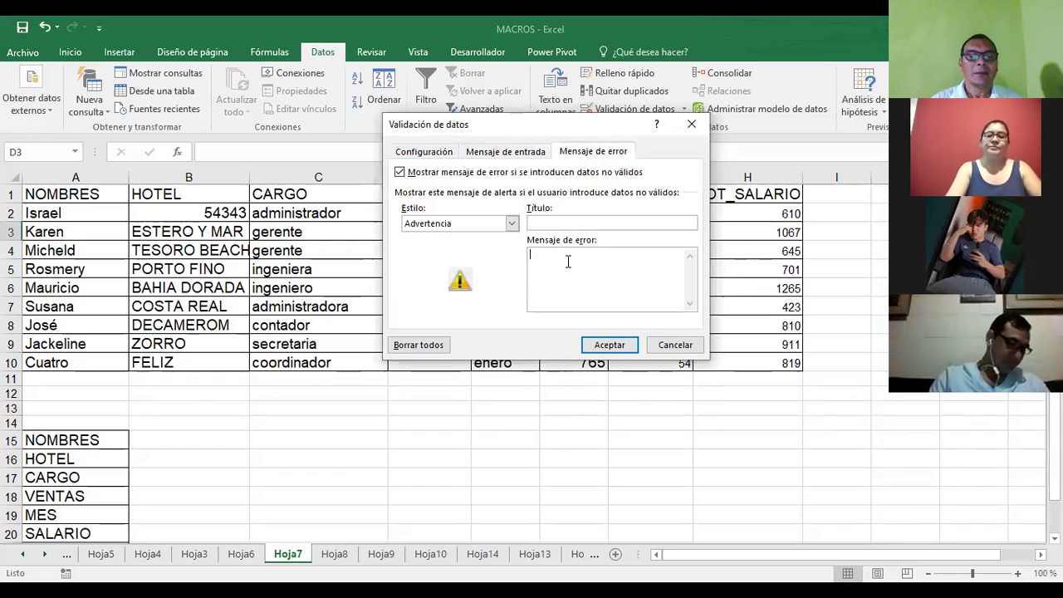
{"action": "type", "text": "no"}
{"action": "key", "text": "BackSpace"}
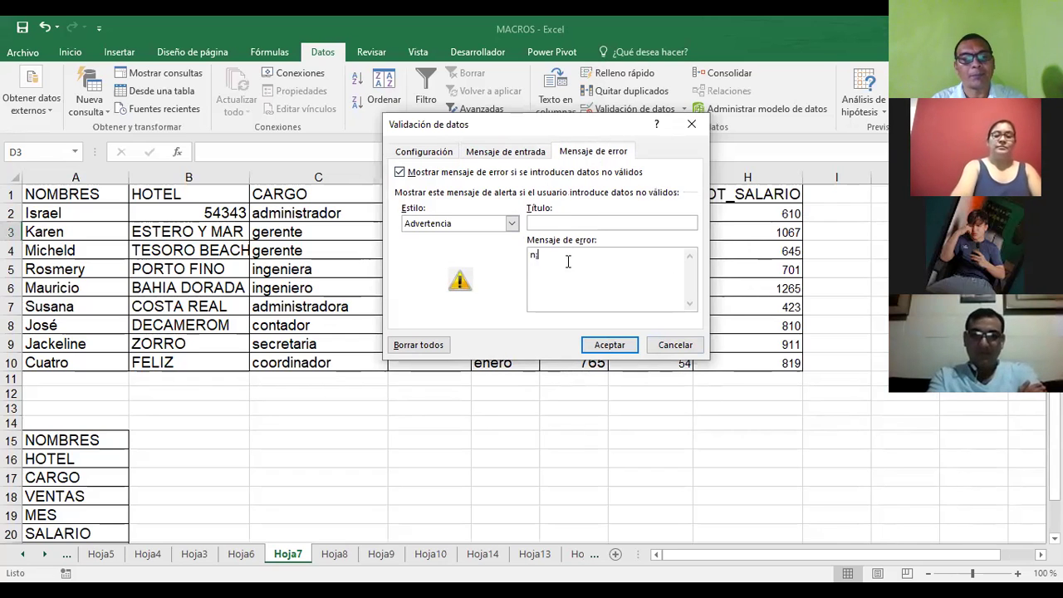
{"action": "type", "text": "¡No se equi"}
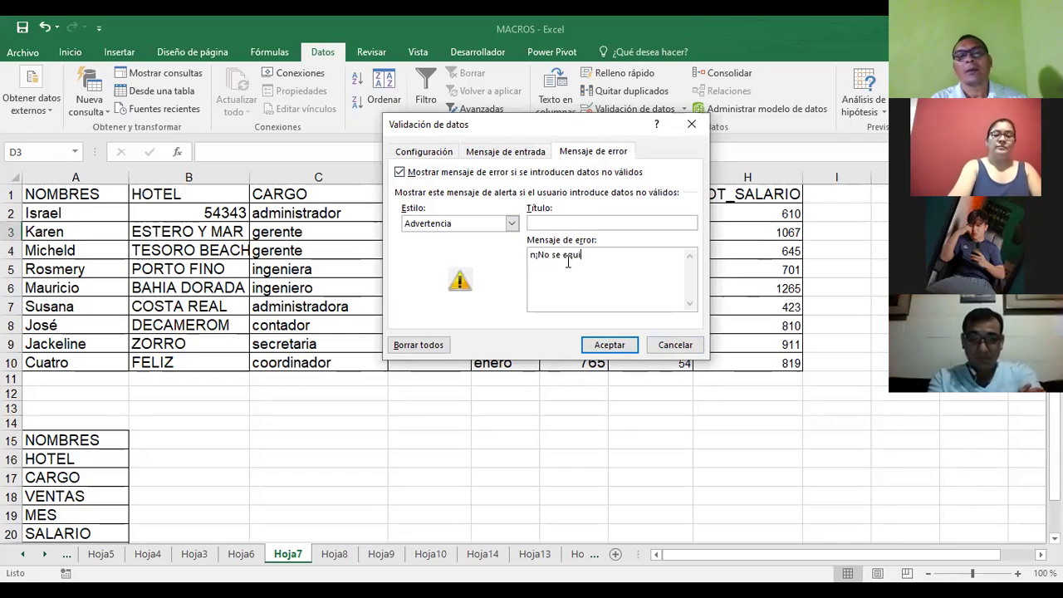
{"action": "type", "text": "c"}
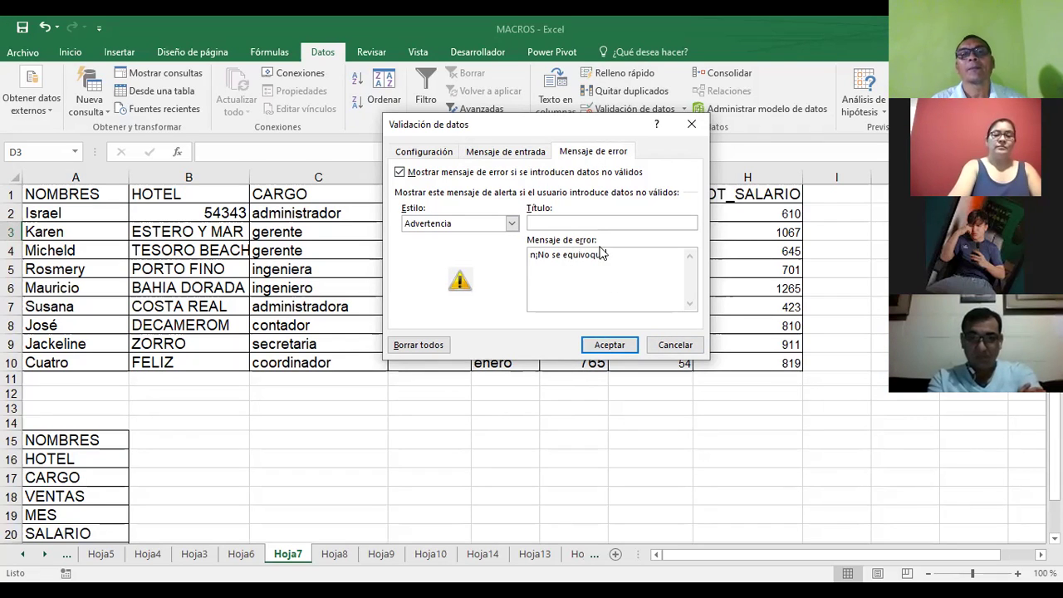
{"action": "key", "text": "BackSpace"}
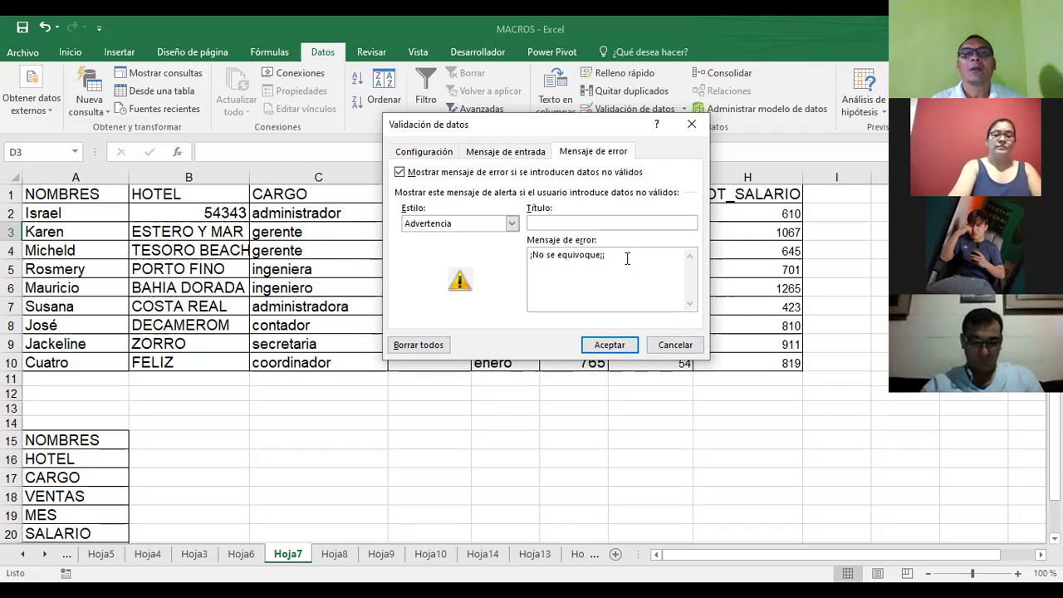
{"action": "left_click", "coordinate": [611, 344]}
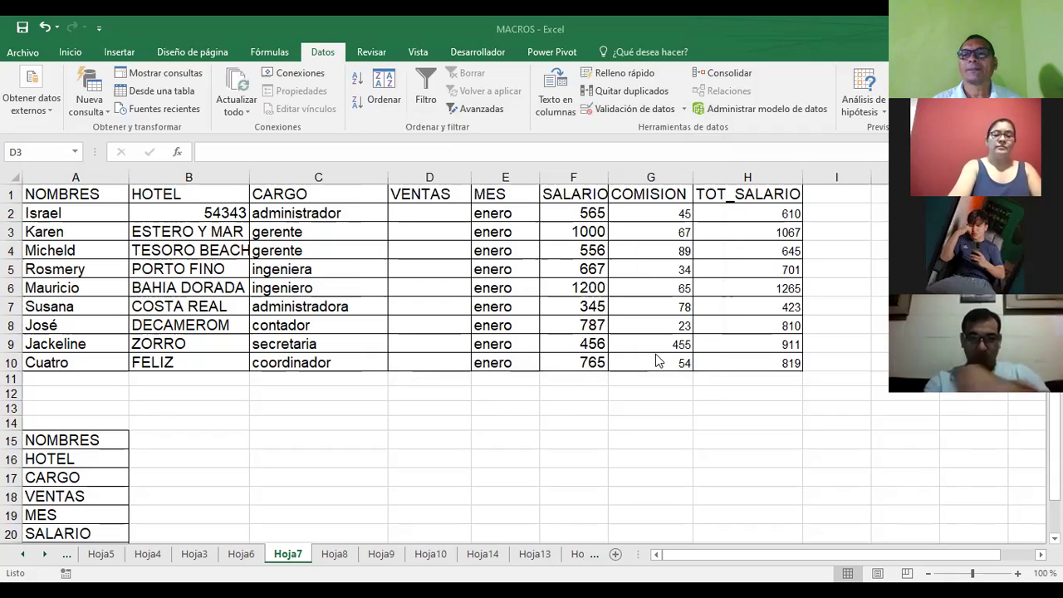
Step: Test D3 with the text 'dfs', then clear it and reselect D3
{"action": "left_click", "coordinate": [424, 226]}
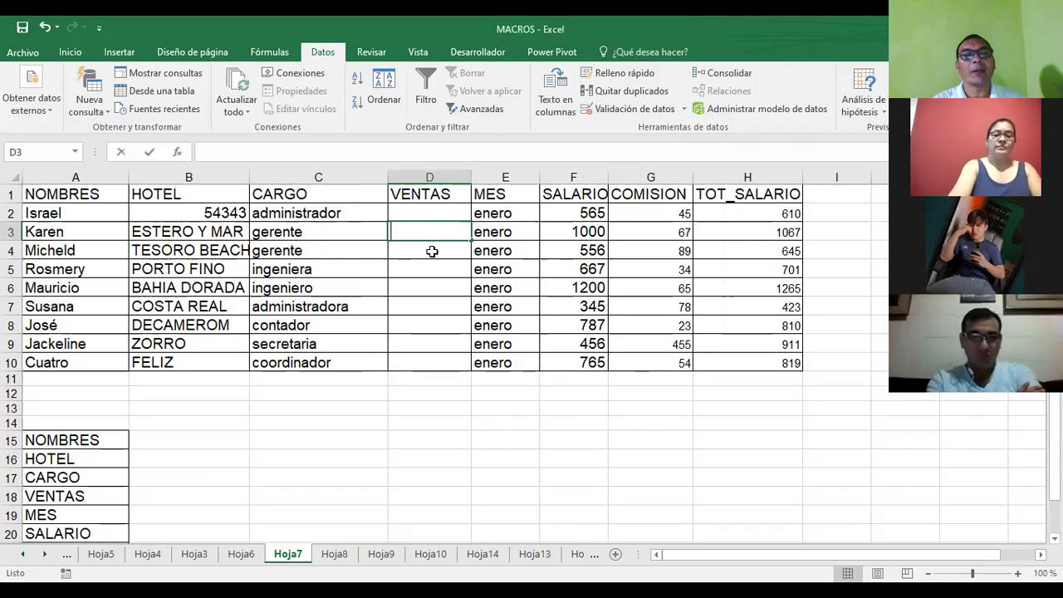
{"action": "type", "text": "dfs"}
{"action": "key", "text": "Return"}
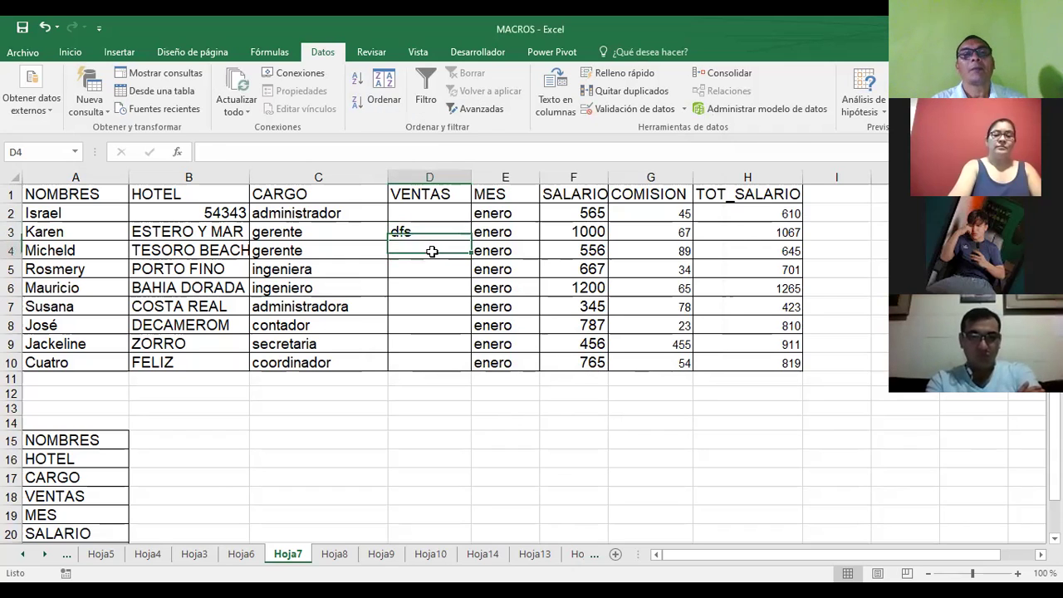
{"action": "key", "text": "Up"}
{"action": "key", "text": "Delete"}
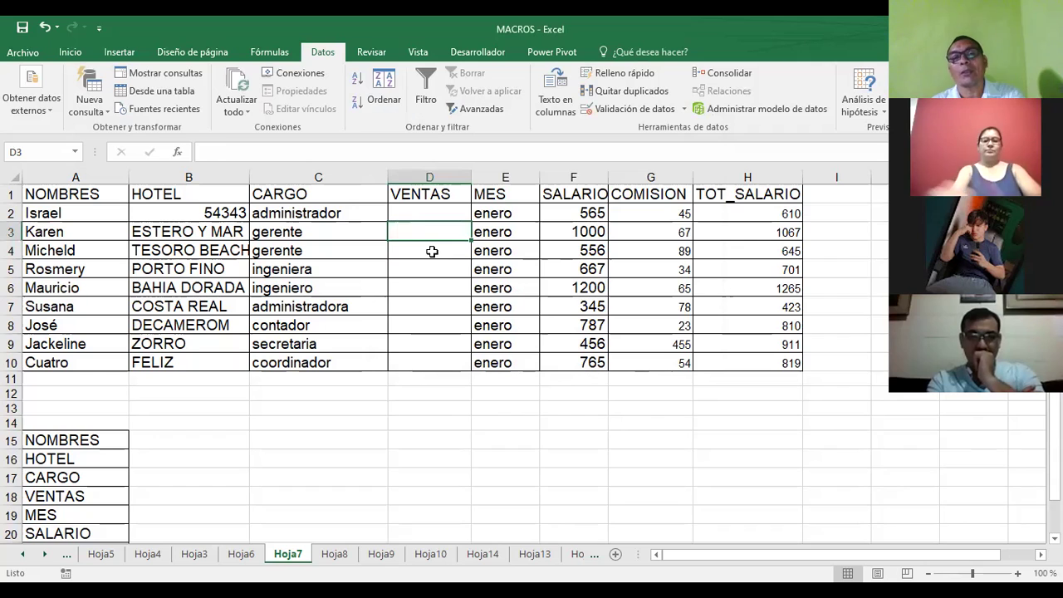
{"action": "left_click", "coordinate": [428, 211]}
{"action": "left_click", "coordinate": [423, 233]}
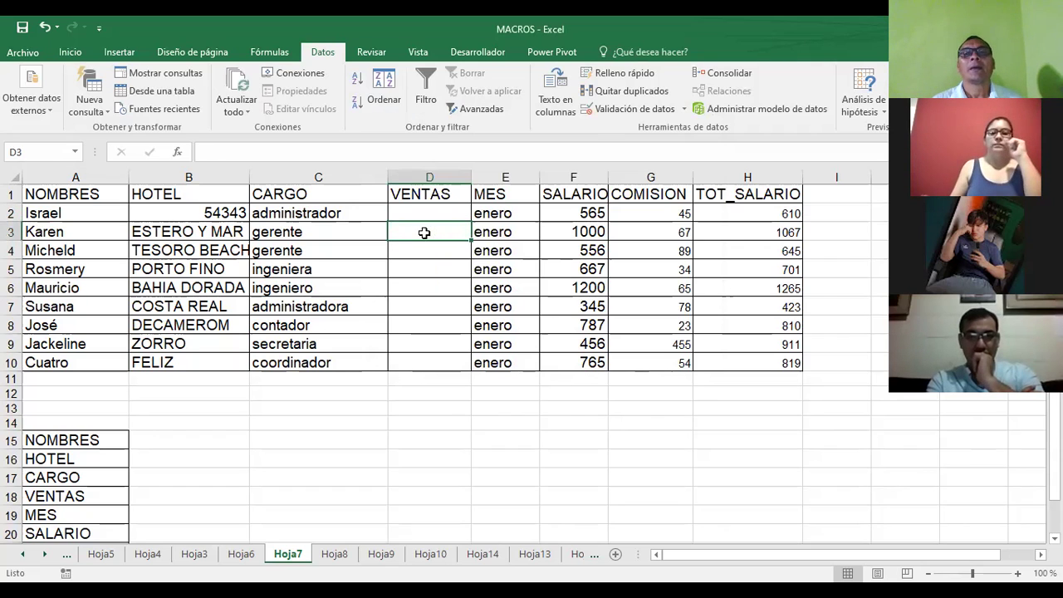
Step: Restrict D3 to whole numbers between 0 and 10000
{"action": "left_click", "coordinate": [631, 109]}
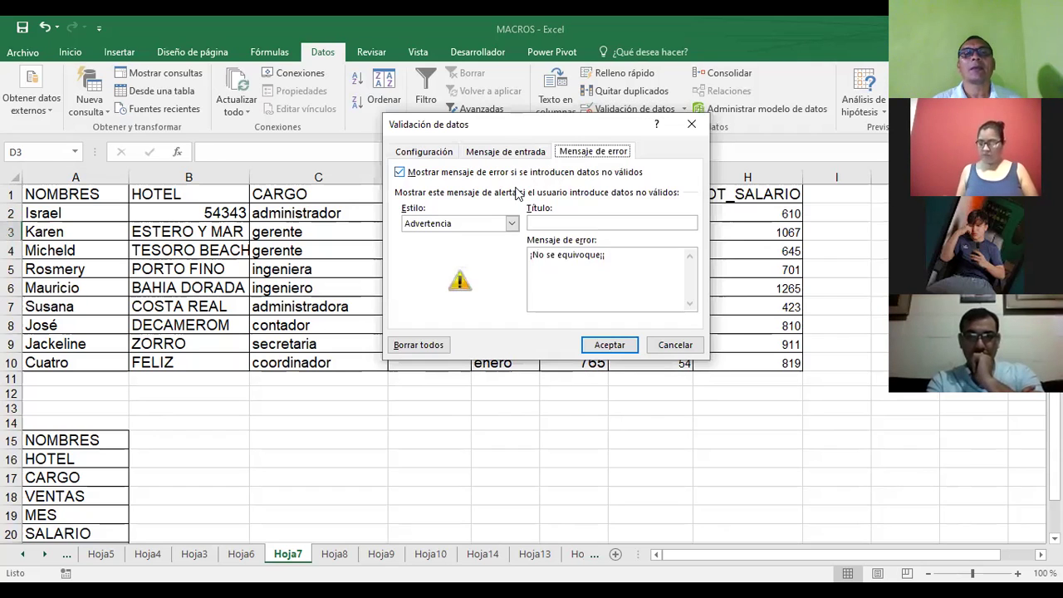
{"action": "left_click", "coordinate": [436, 152]}
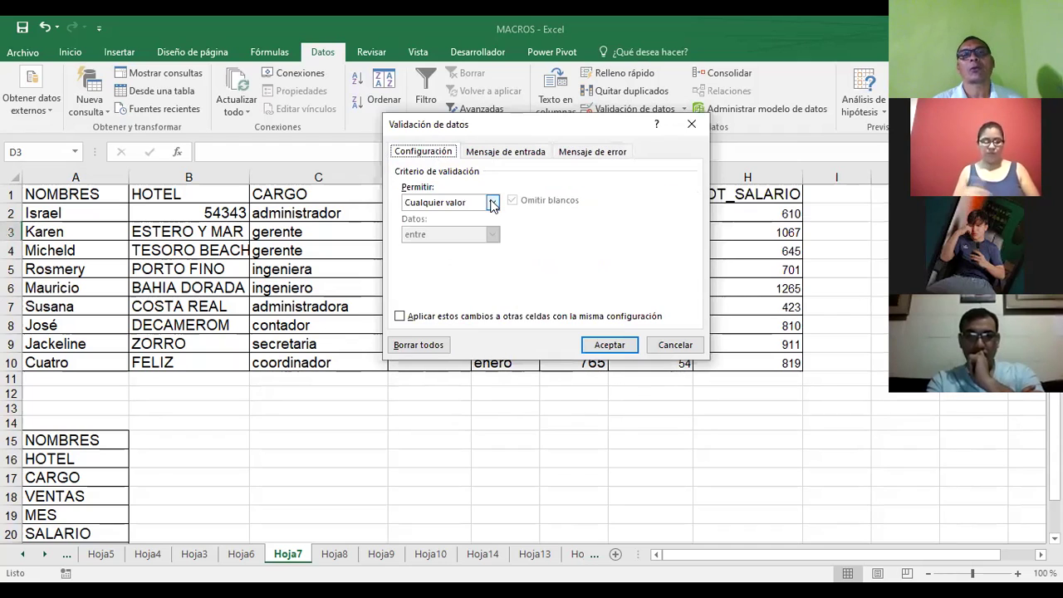
{"action": "left_click", "coordinate": [494, 203]}
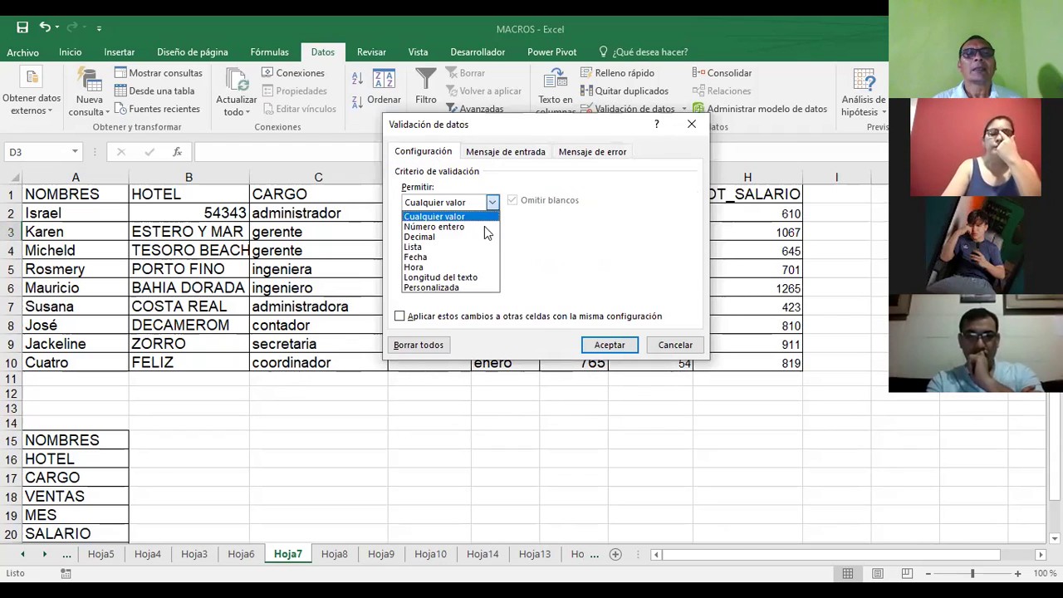
{"action": "left_click", "coordinate": [461, 227]}
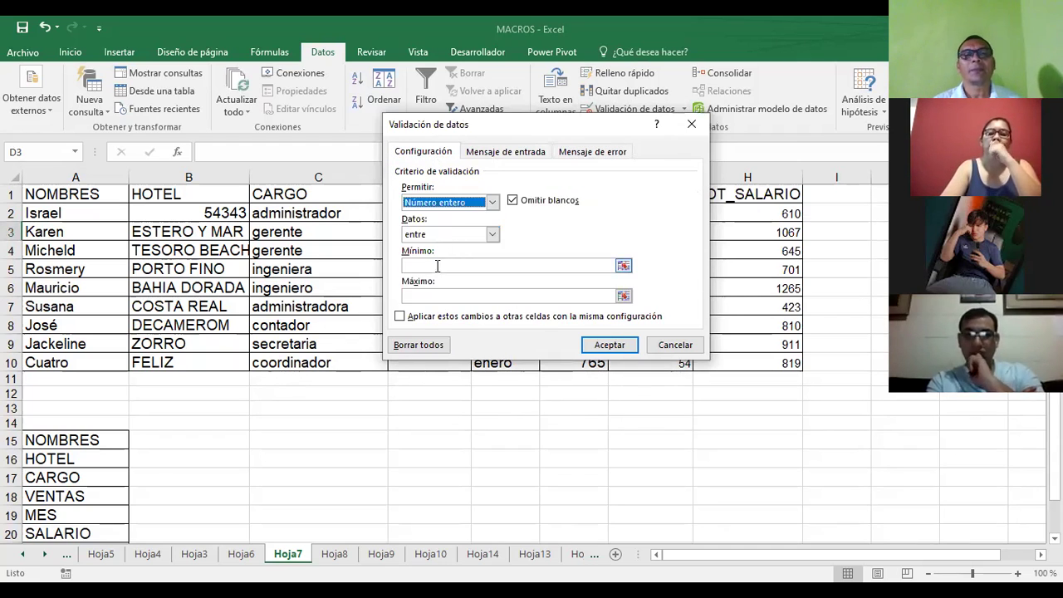
{"action": "left_click", "coordinate": [437, 266]}
{"action": "type", "text": "0"}
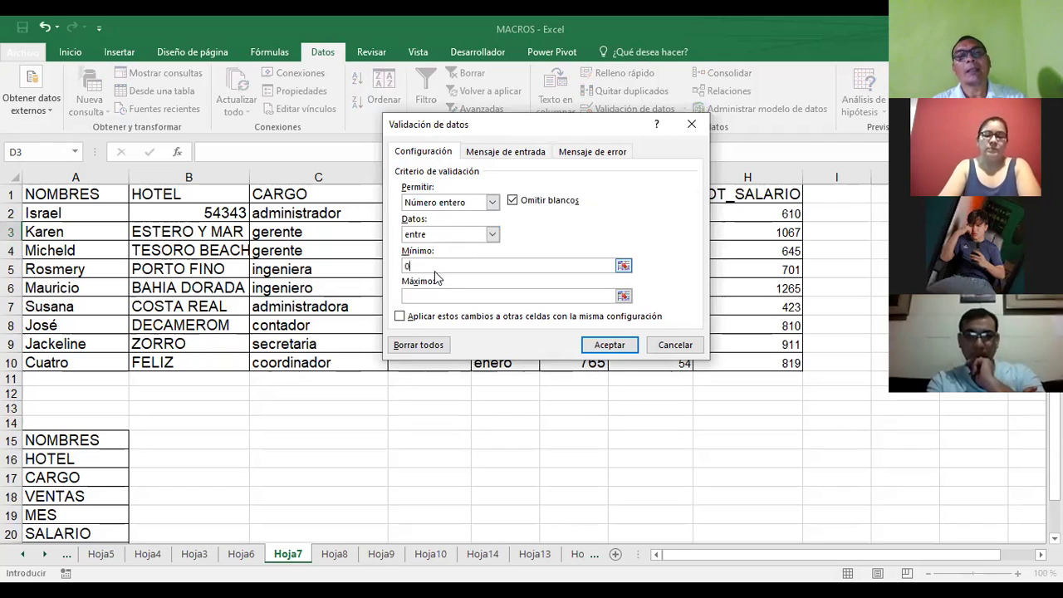
{"action": "type", "text": "000"}
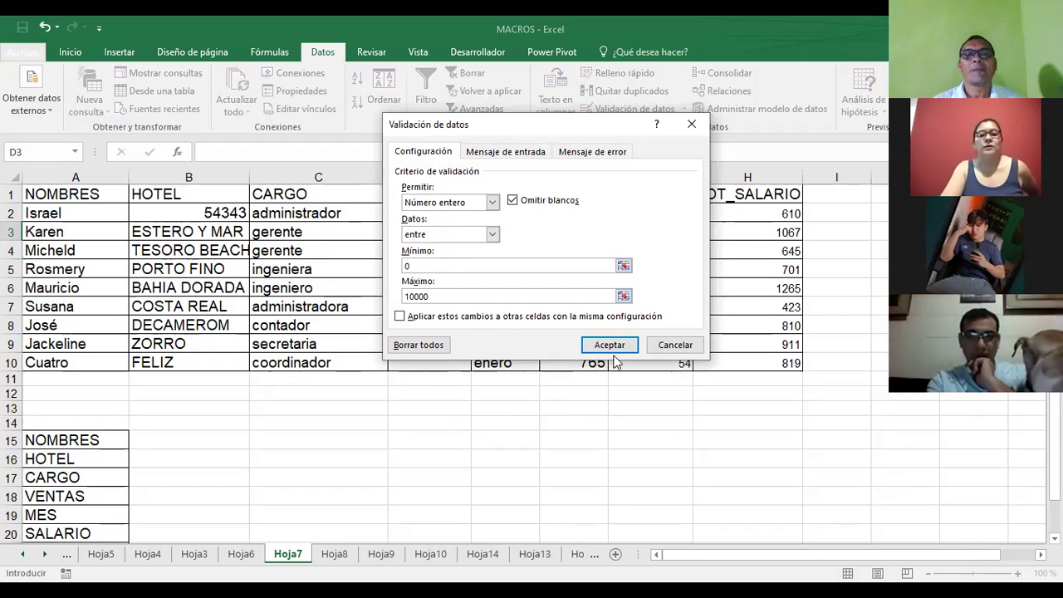
{"action": "key", "text": "Return"}
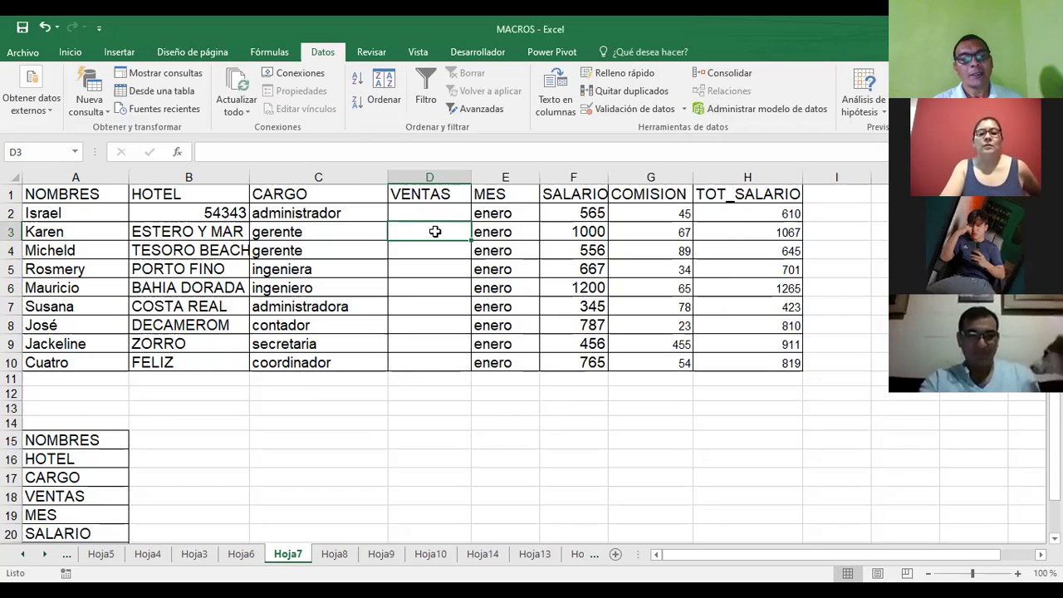
Step: Enter 134000 in D3, keeping it past the warning, then enter and delete 45000 in D4
{"action": "type", "text": "134000"}
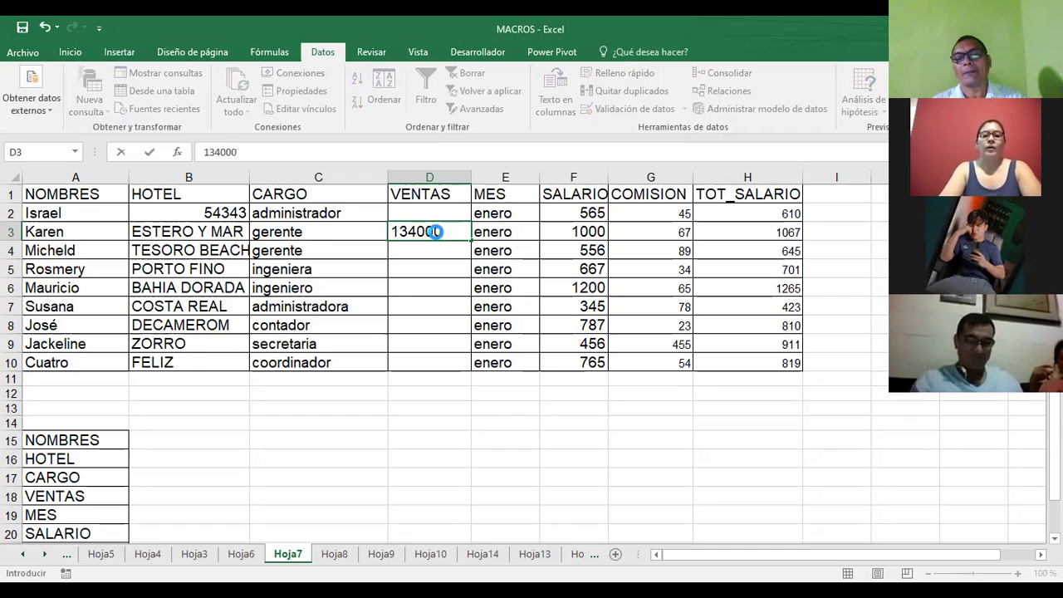
{"action": "key", "text": "Return"}
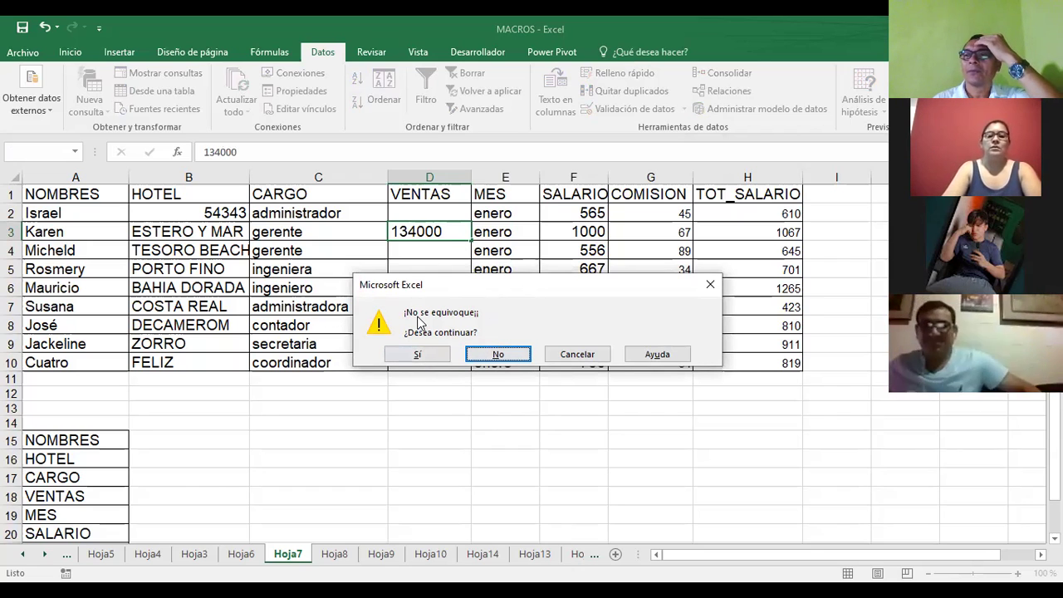
{"action": "left_click", "coordinate": [419, 356]}
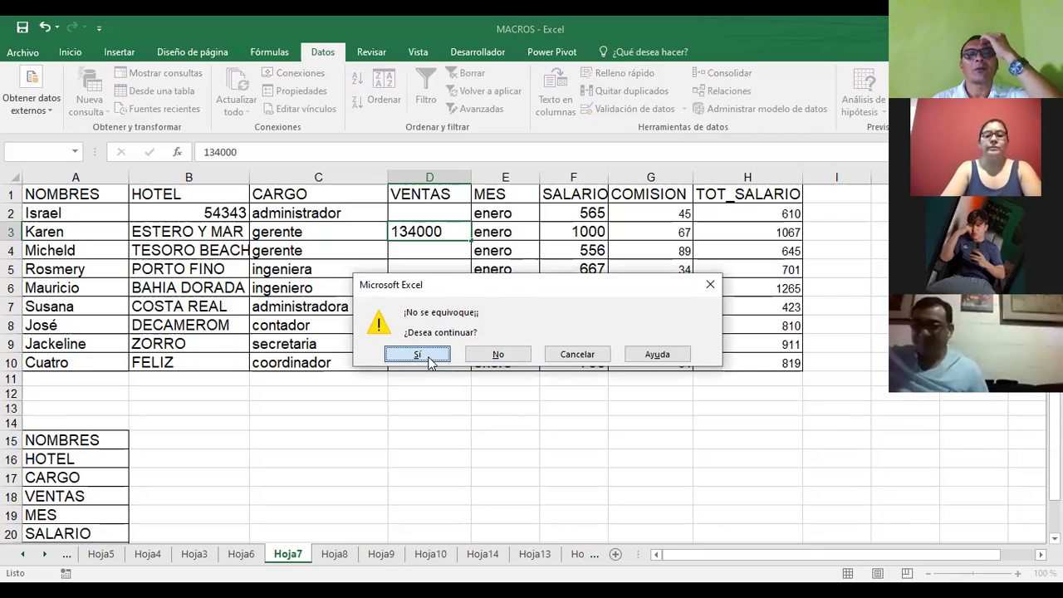
{"action": "type", "text": "45000"}
{"action": "key", "text": "Return"}
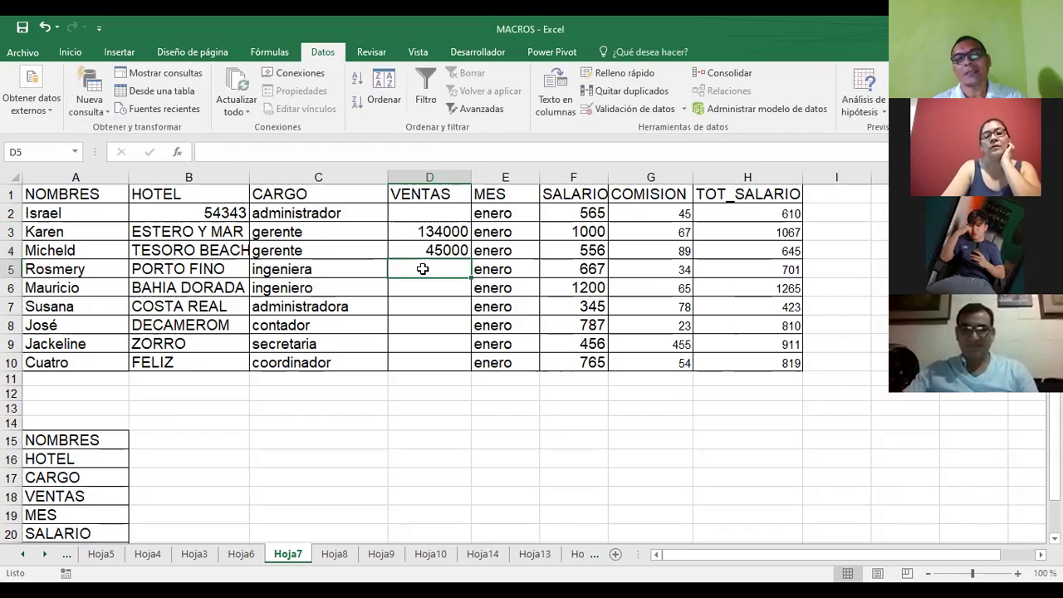
{"action": "left_click", "coordinate": [424, 249]}
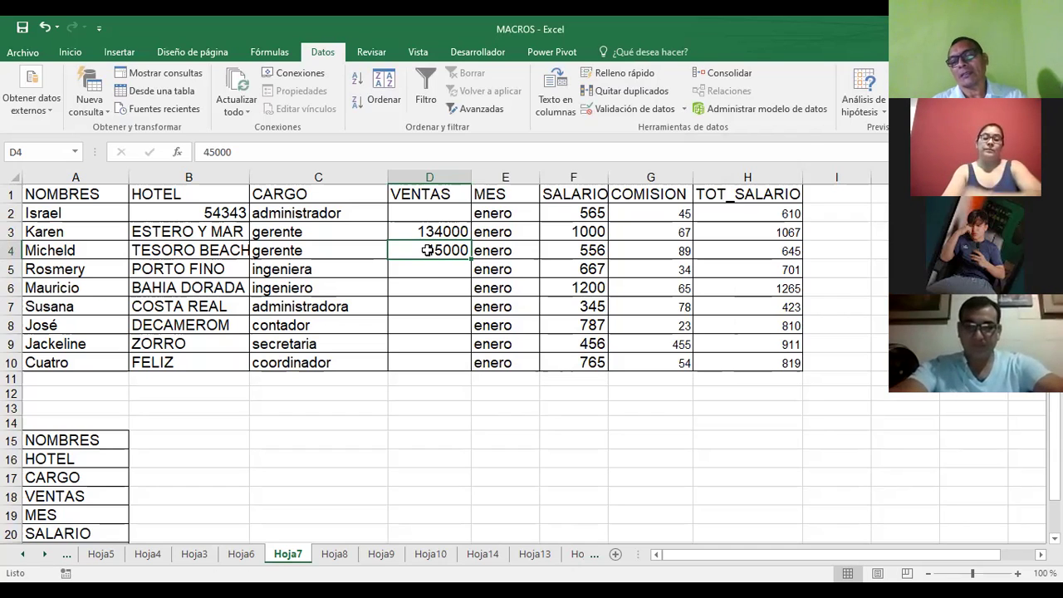
{"action": "key", "text": "Delete"}
Step: Replace D3's value with 23000, accepting it past the warning, then select D4
{"action": "left_click", "coordinate": [430, 231]}
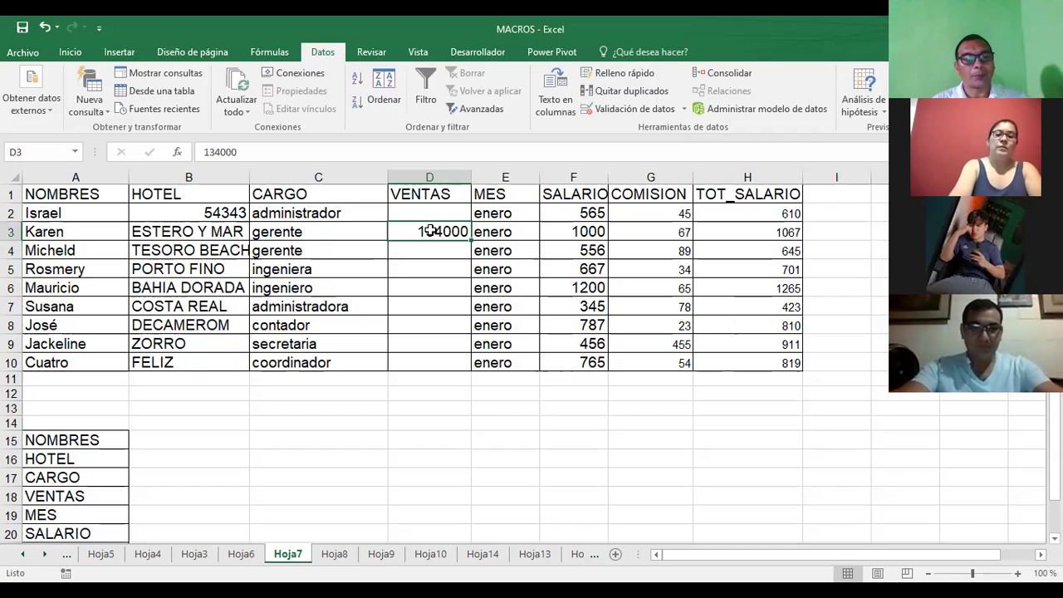
{"action": "type", "text": "230"}
{"action": "key", "text": "Return"}
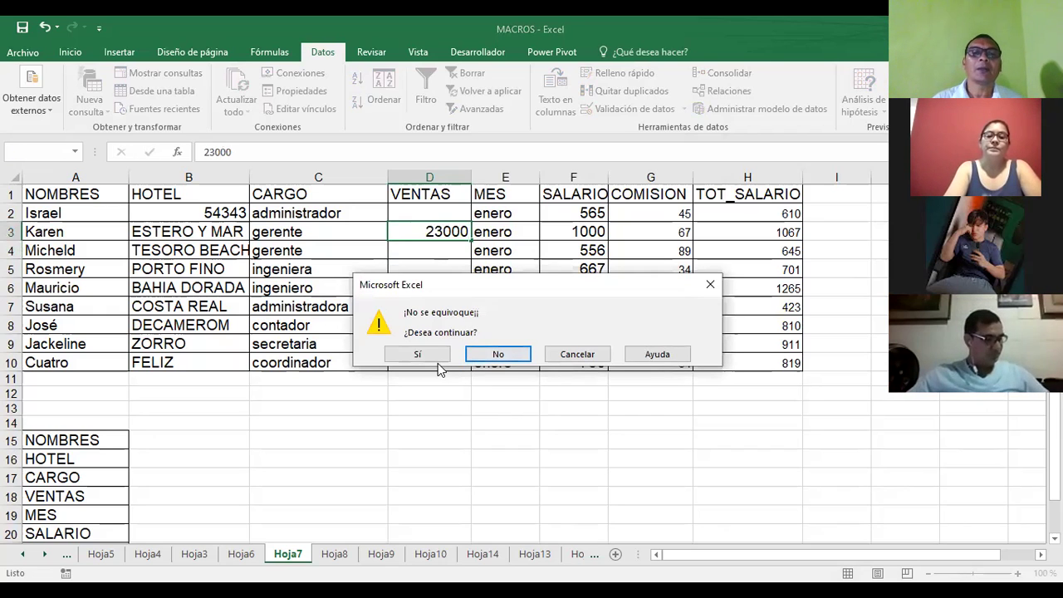
{"action": "left_click", "coordinate": [437, 362]}
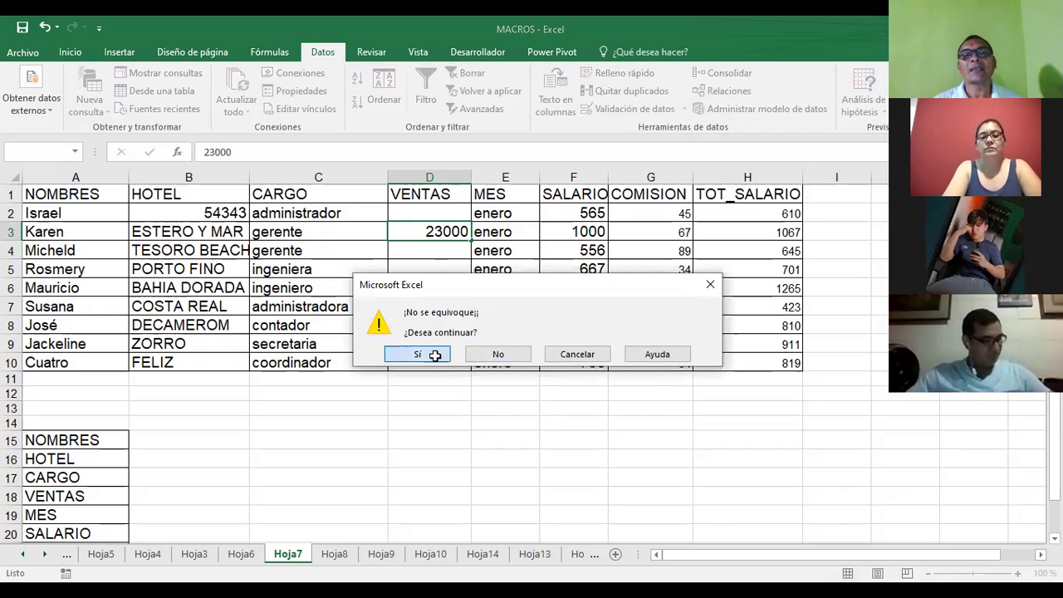
{"action": "left_click", "coordinate": [434, 356]}
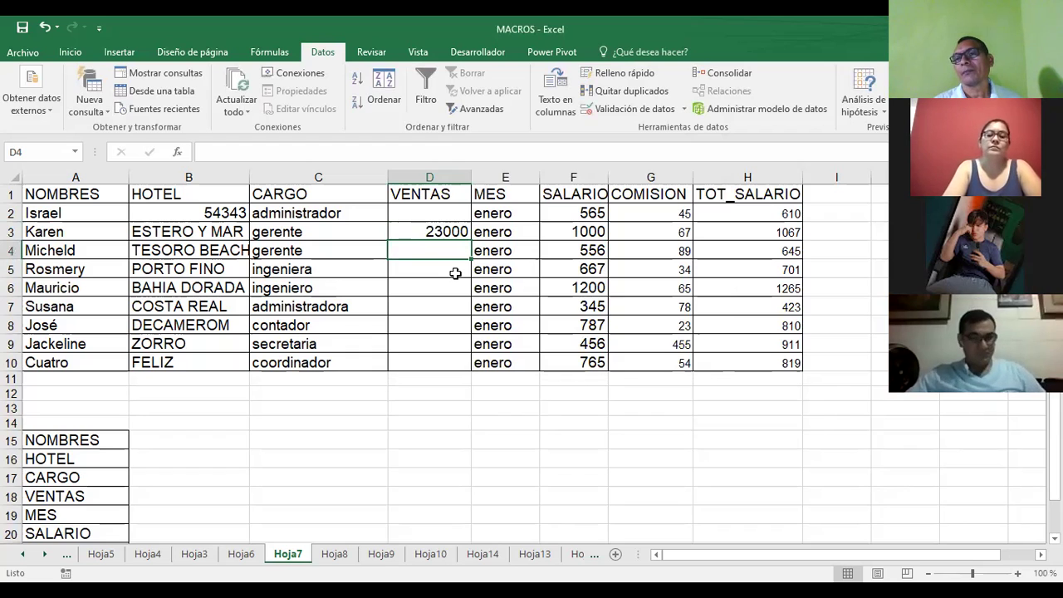
{"action": "left_click", "coordinate": [434, 232]}
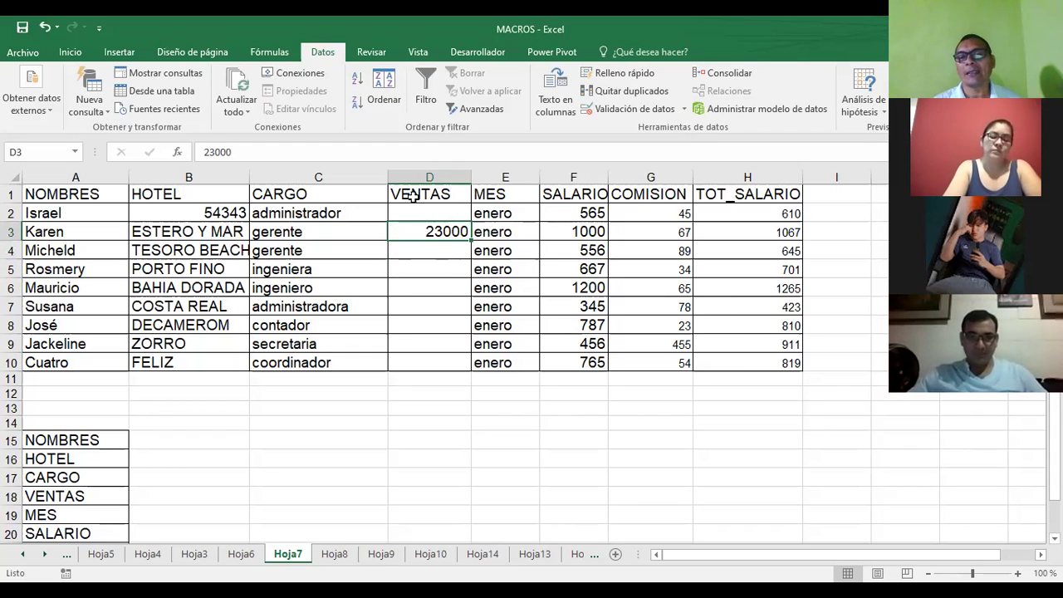
{"action": "left_click", "coordinate": [442, 252]}
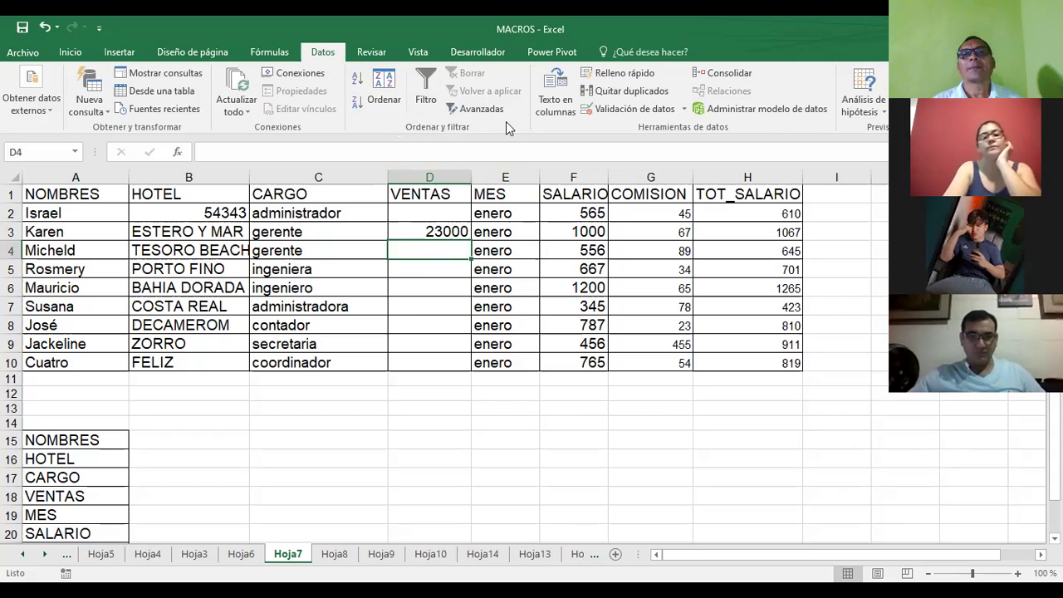
Step: Allow only whole numbers from 0 to 10000 in D4
{"action": "left_click", "coordinate": [680, 109]}
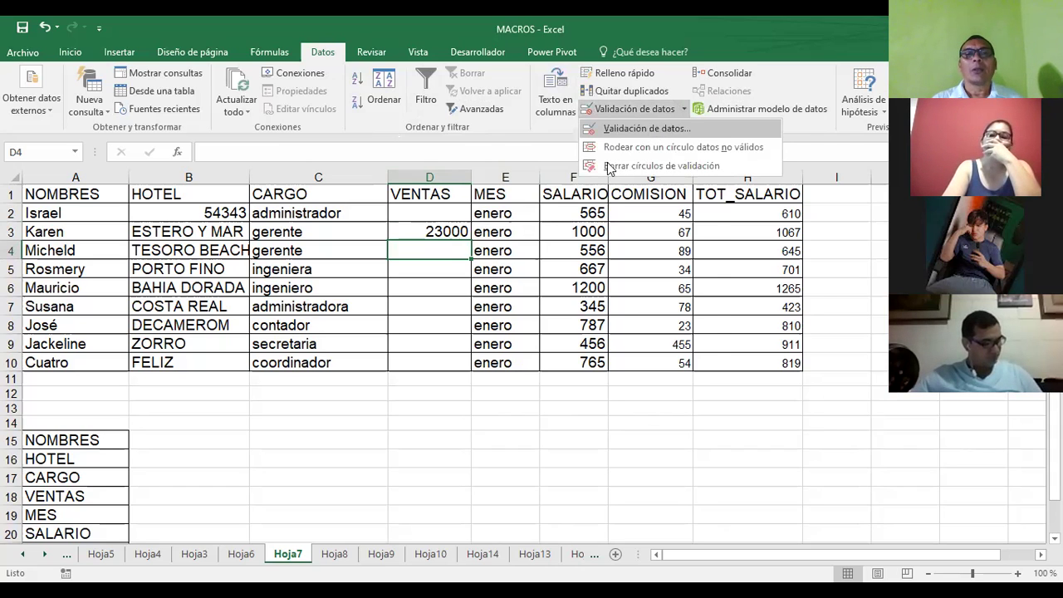
{"action": "left_click", "coordinate": [648, 128]}
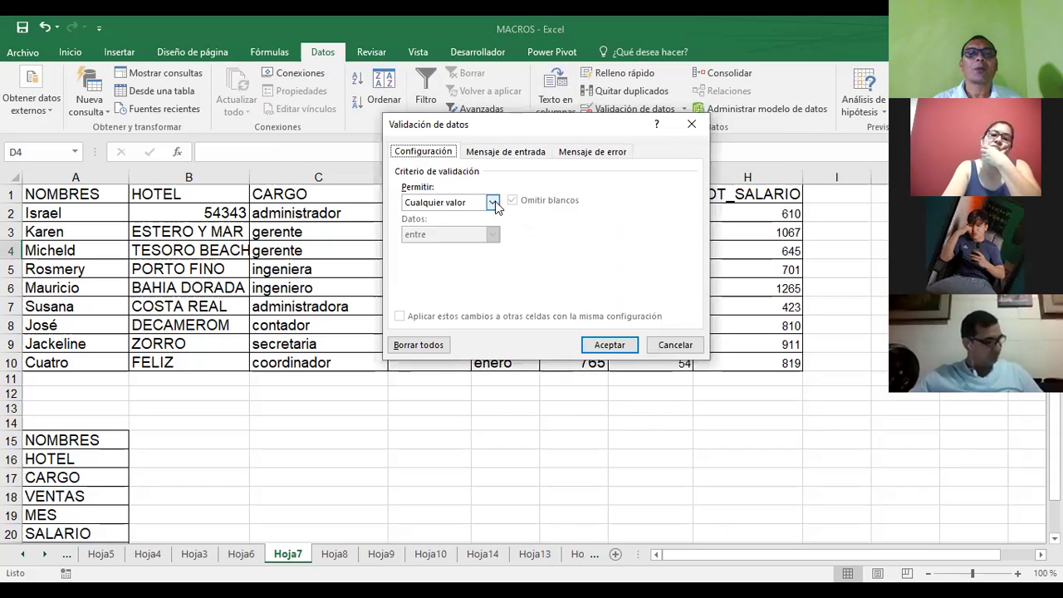
{"action": "left_click", "coordinate": [495, 201]}
{"action": "left_click", "coordinate": [436, 228]}
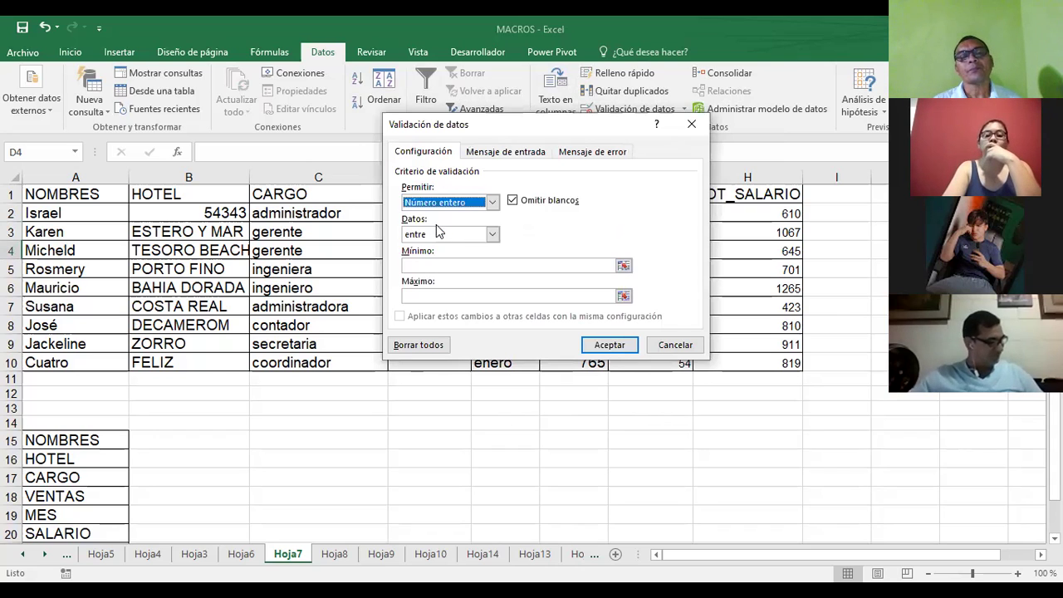
{"action": "left_click", "coordinate": [445, 266]}
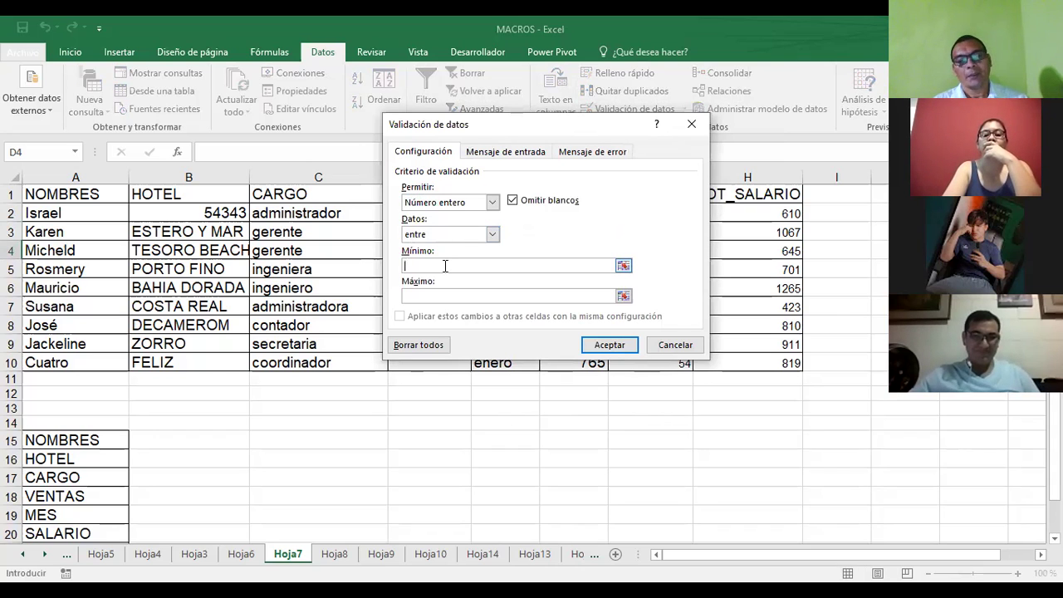
{"action": "type", "text": "0"}
{"action": "left_click", "coordinate": [430, 296]}
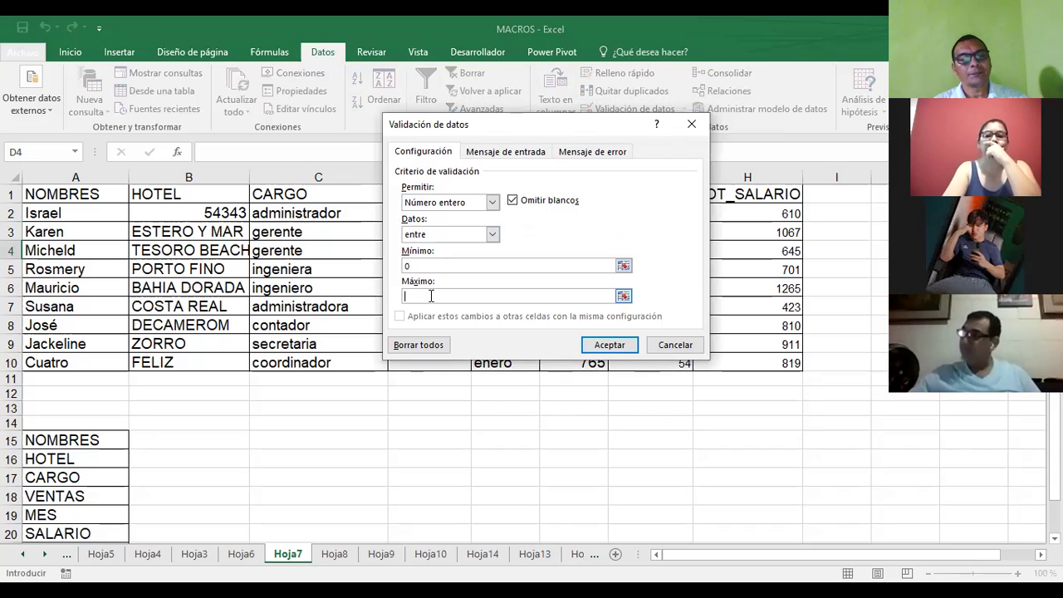
{"action": "type", "text": "10000"}
Step: Give D4 an Información-style error alert reading 'Verifique que su numero este en el rango'
{"action": "left_click", "coordinate": [591, 151]}
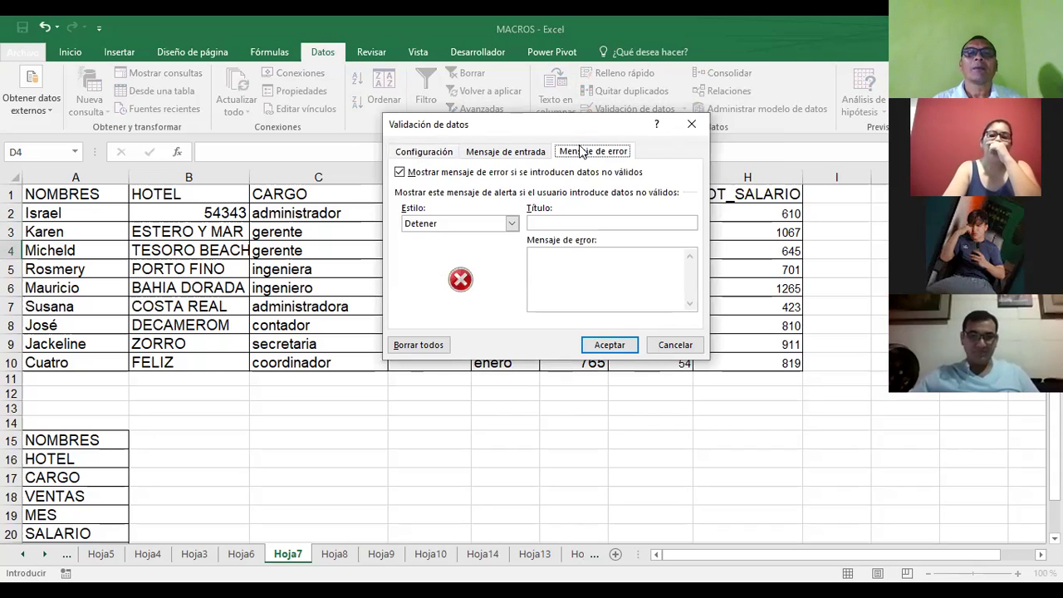
{"action": "left_click", "coordinate": [513, 222]}
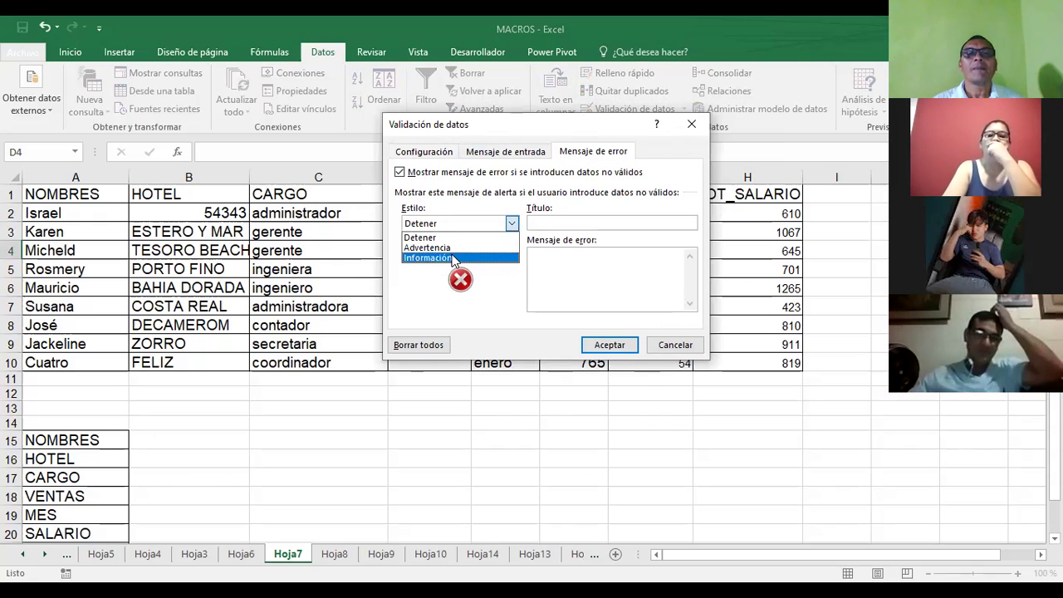
{"action": "left_click", "coordinate": [453, 258]}
{"action": "left_click", "coordinate": [543, 263]}
{"action": "type", "text": "N"}
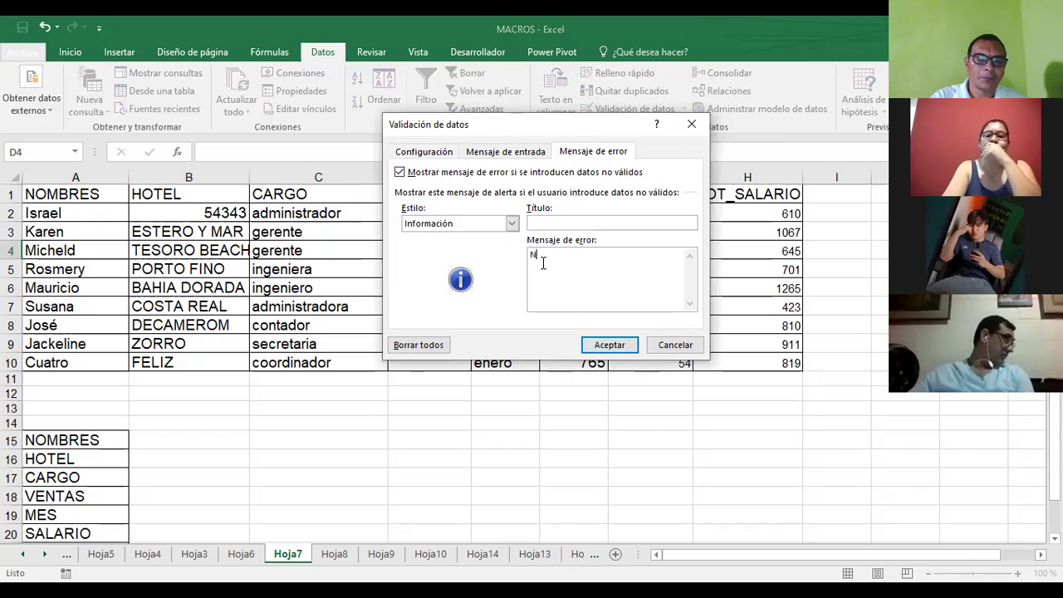
{"action": "key", "text": "BackSpace"}
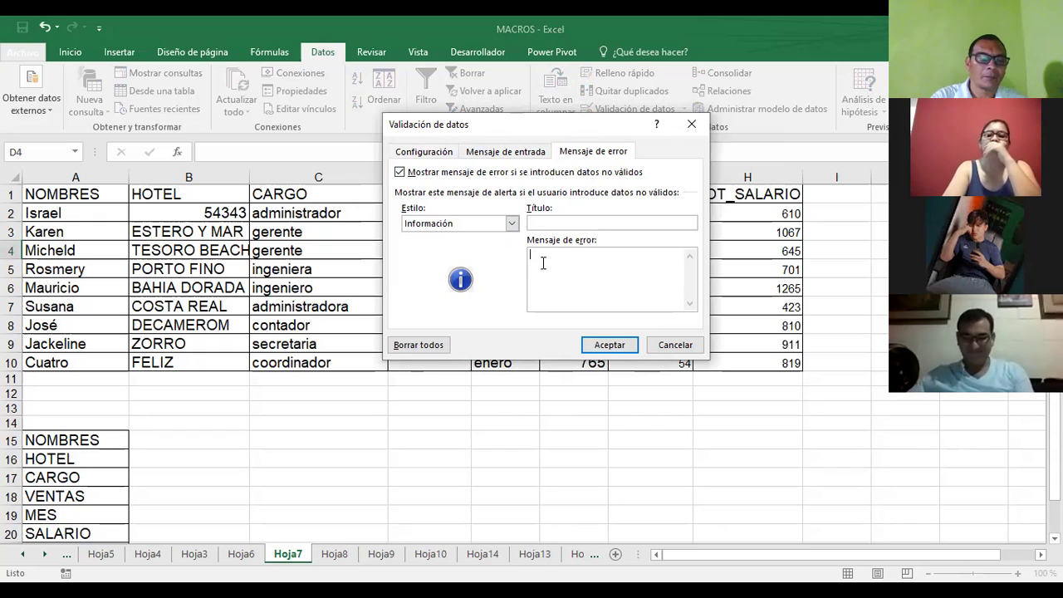
{"action": "type", "text": "Verificque que u"}
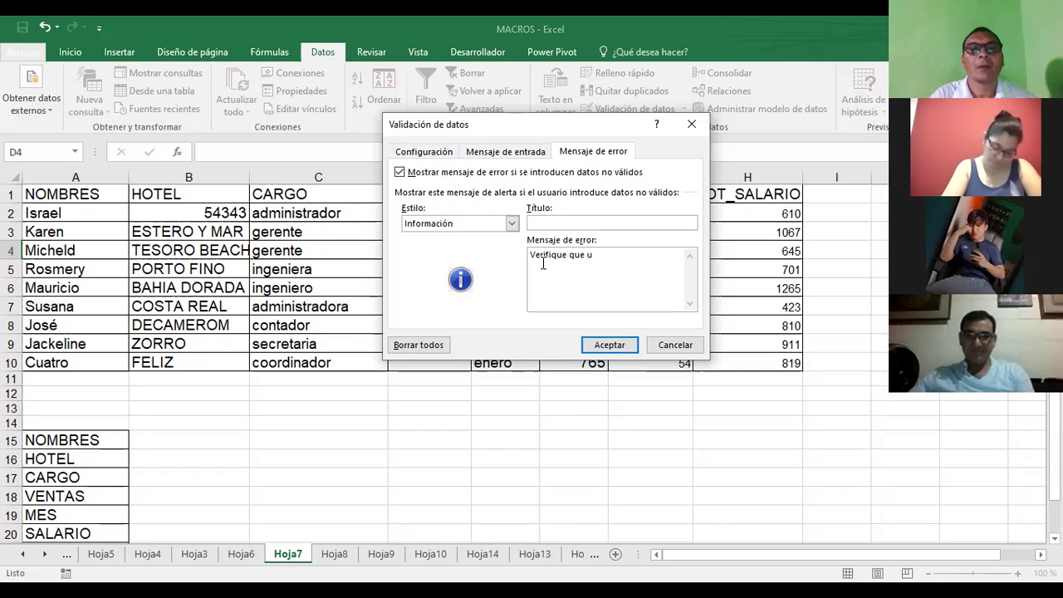
{"action": "key", "text": "BackSpace"}
{"action": "type", "text": "su num"}
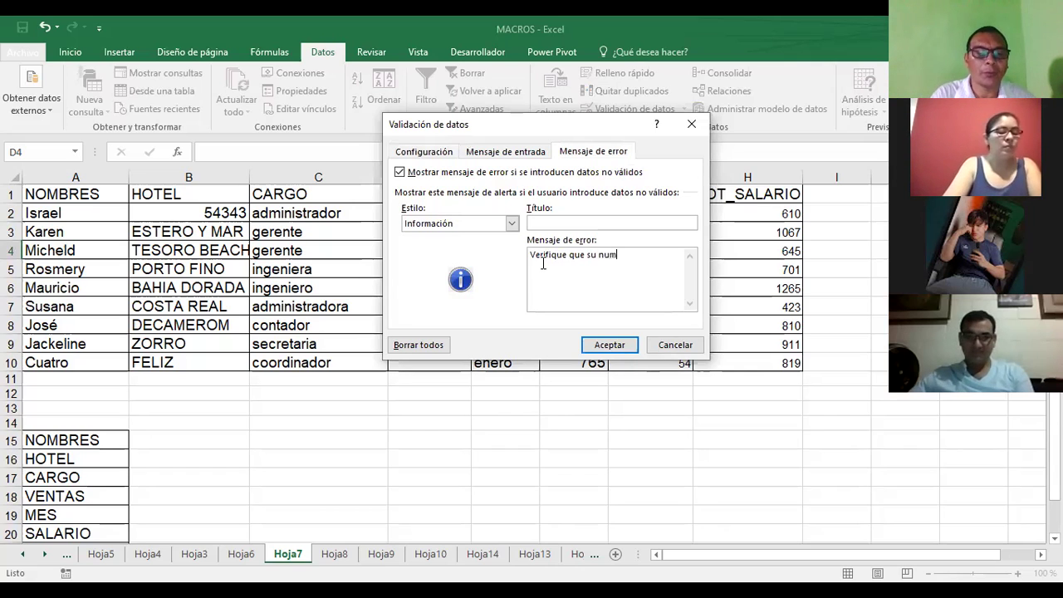
{"action": "type", "text": "ero e"}
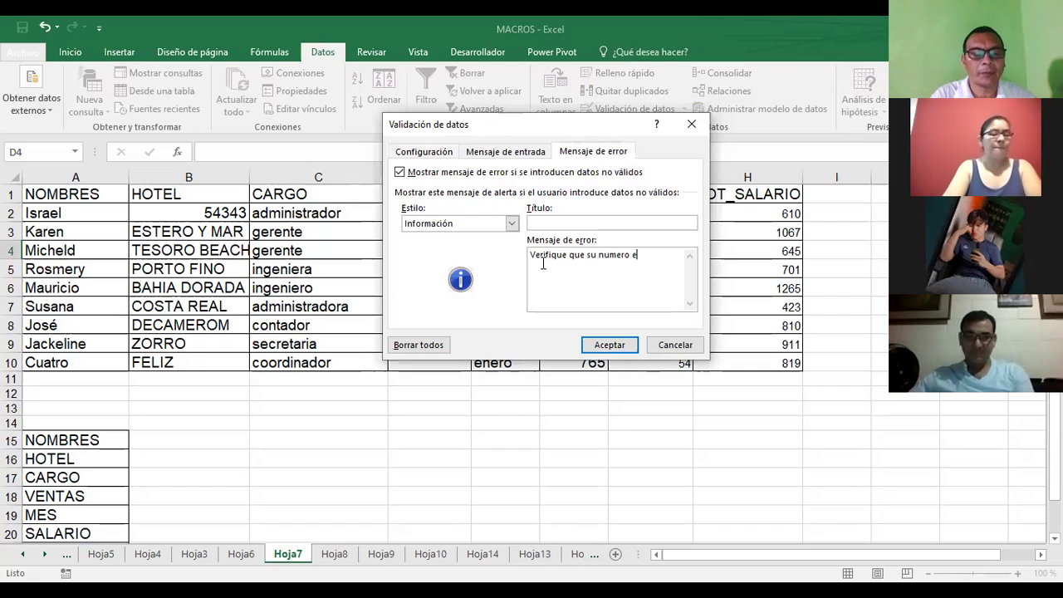
{"action": "type", "text": "ste en el rango"}
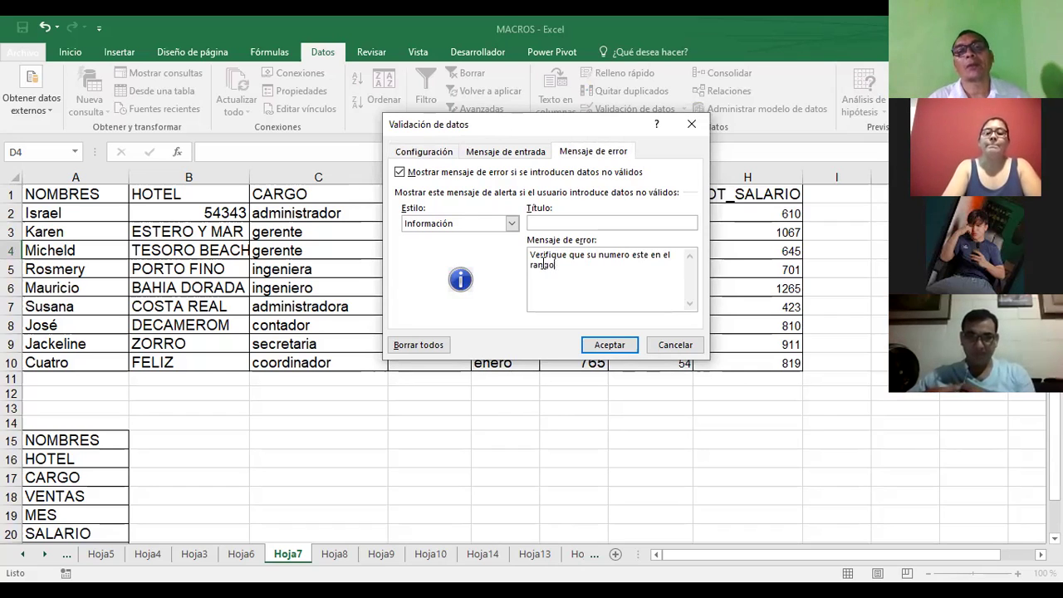
{"action": "left_click", "coordinate": [606, 344]}
Step: Enter 10000 in D4 and confirm the whole-number 0–10000 validation criteria are unchanged
{"action": "type", "text": "1000"}
{"action": "key", "text": "Return"}
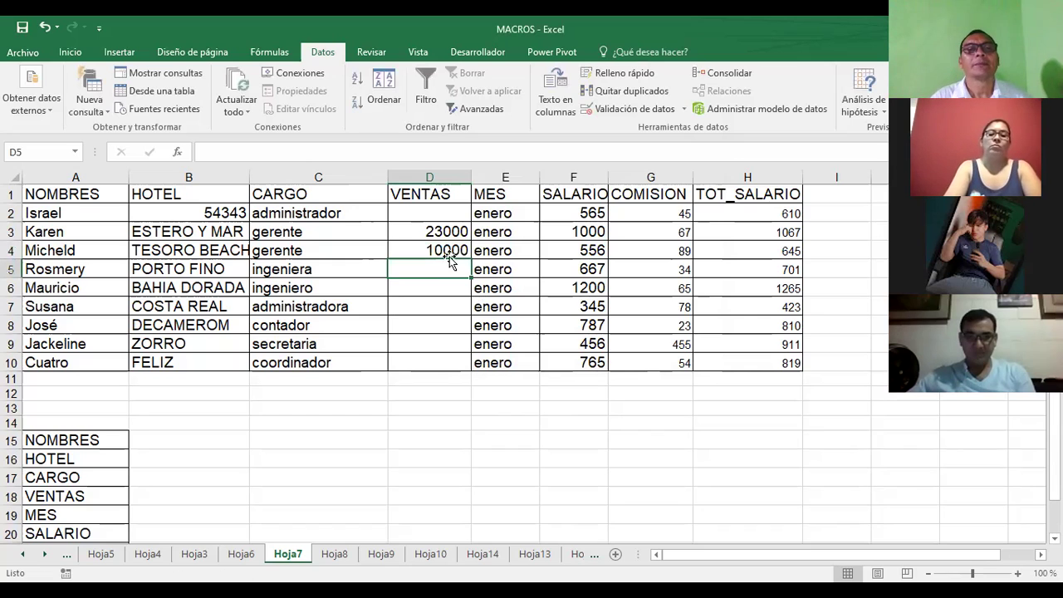
{"action": "left_click", "coordinate": [452, 252]}
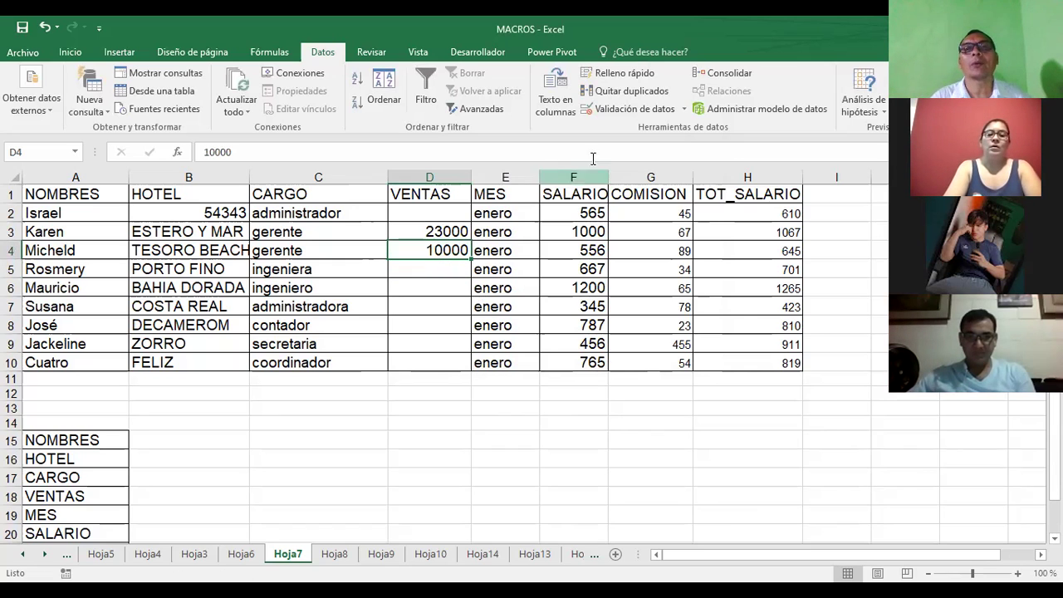
{"action": "left_click", "coordinate": [642, 106]}
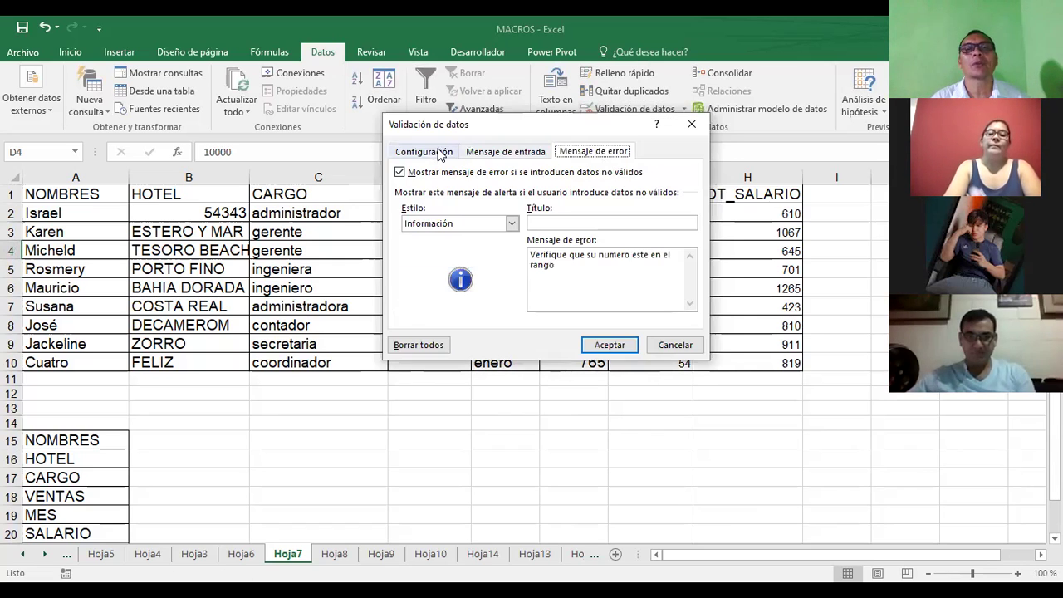
{"action": "left_click", "coordinate": [425, 152]}
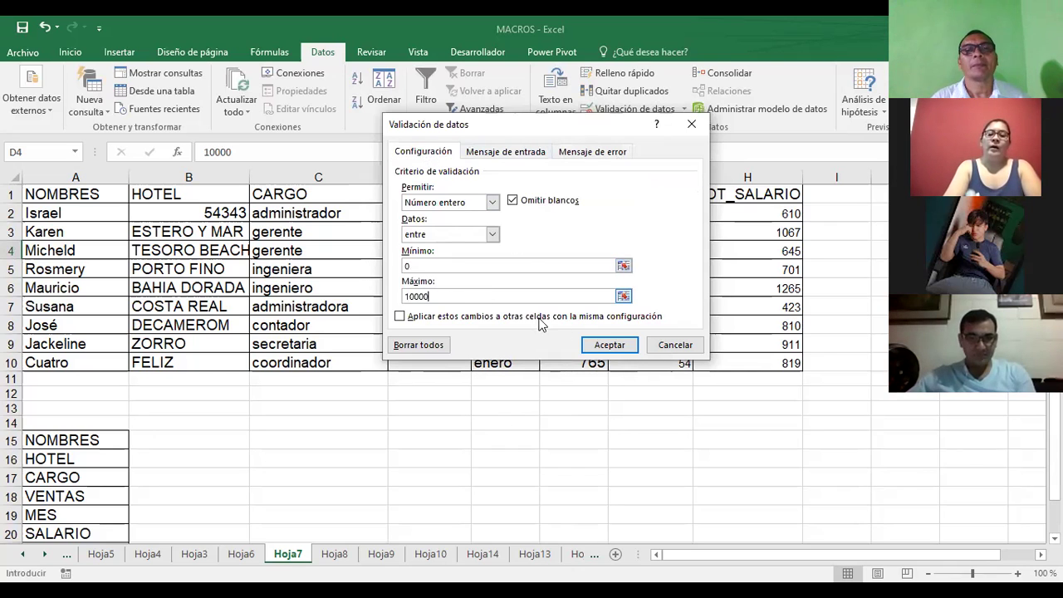
{"action": "left_click", "coordinate": [613, 343]}
Step: Enter 10001 in D4 and keep it past the Información alert
{"action": "type", "text": "1"}
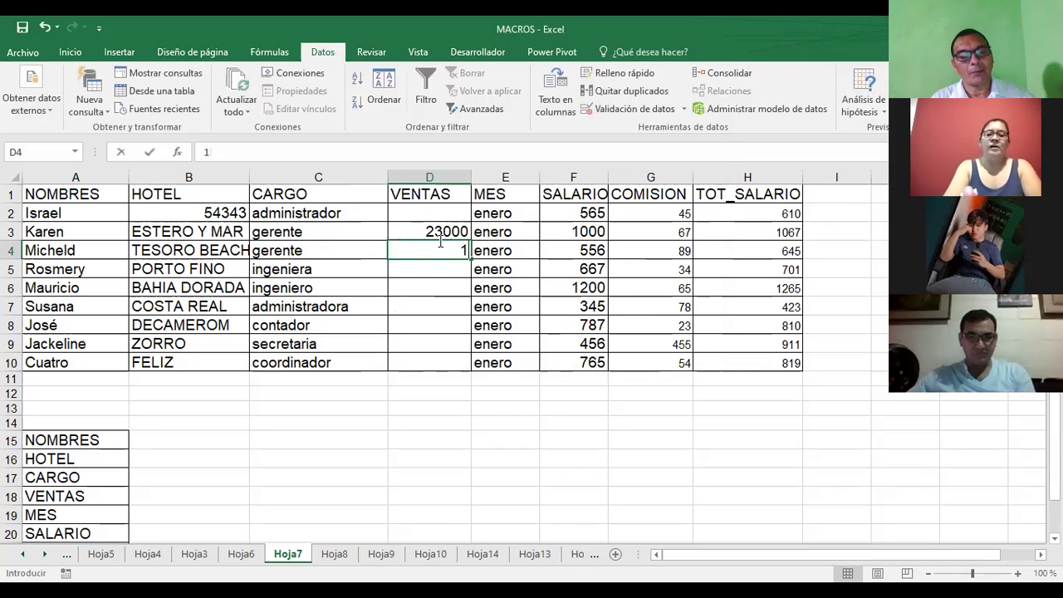
{"action": "type", "text": "0001"}
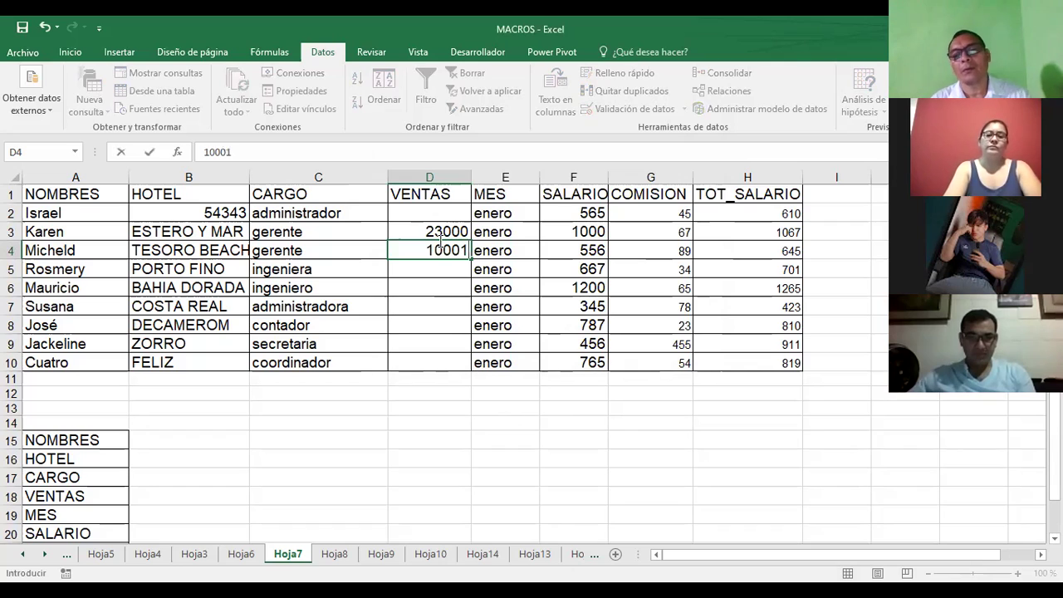
{"action": "key", "text": "Return"}
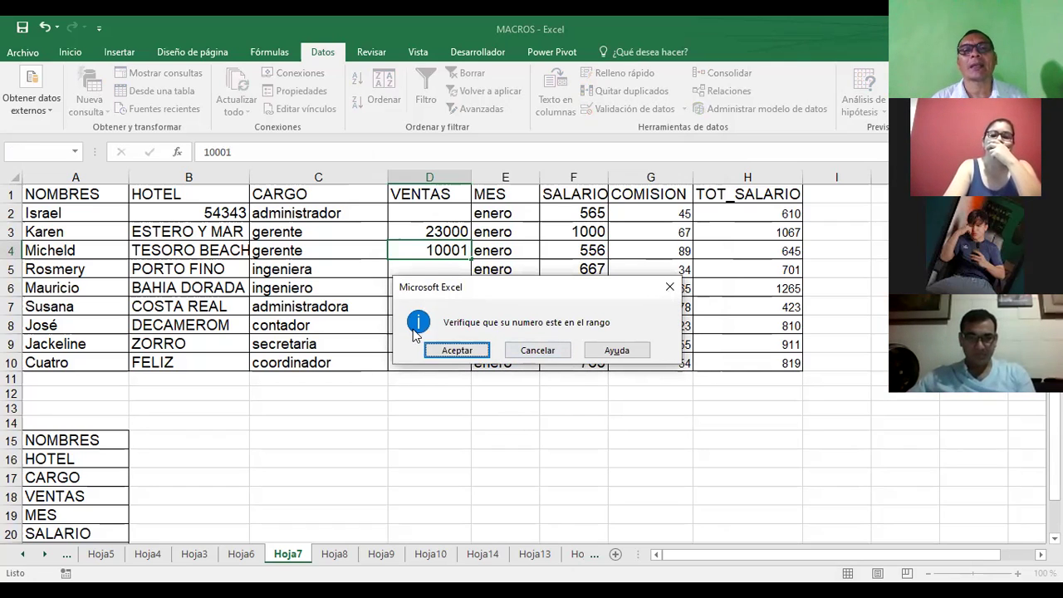
{"action": "left_click", "coordinate": [473, 348]}
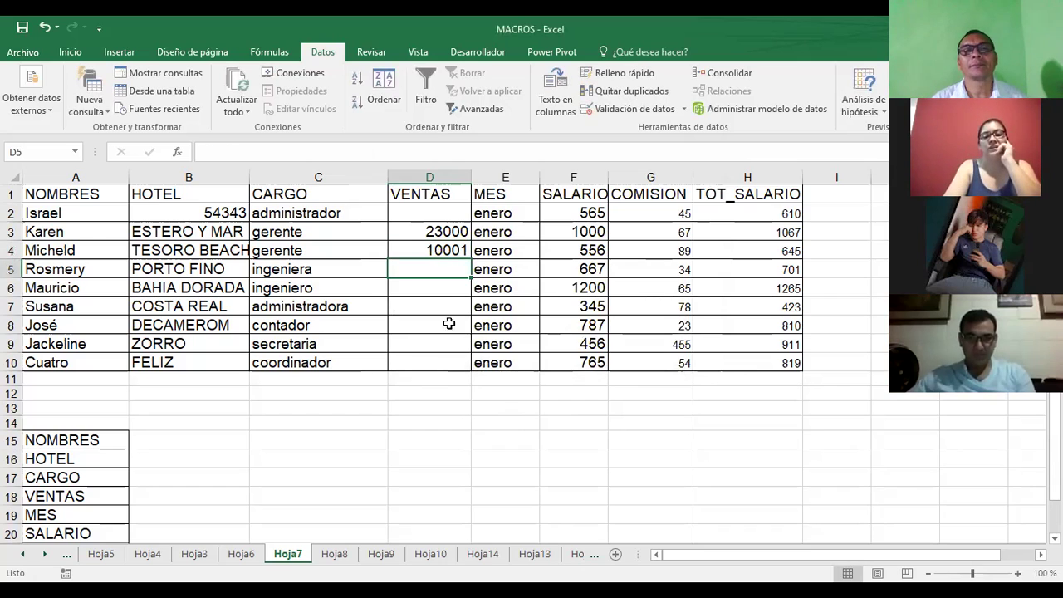
{"action": "left_click", "coordinate": [423, 247]}
Step: Change D3 to 34000, accepting it past the Advertencia warning
{"action": "left_click", "coordinate": [431, 231]}
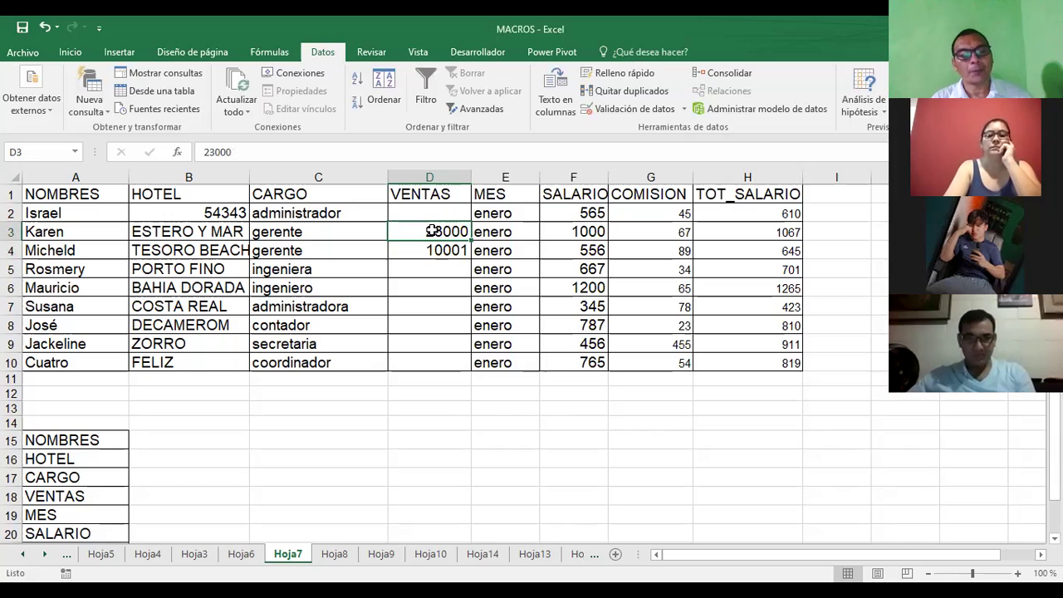
{"action": "type", "text": "3"}
{"action": "key", "text": "Return"}
{"action": "left_click", "coordinate": [411, 360]}
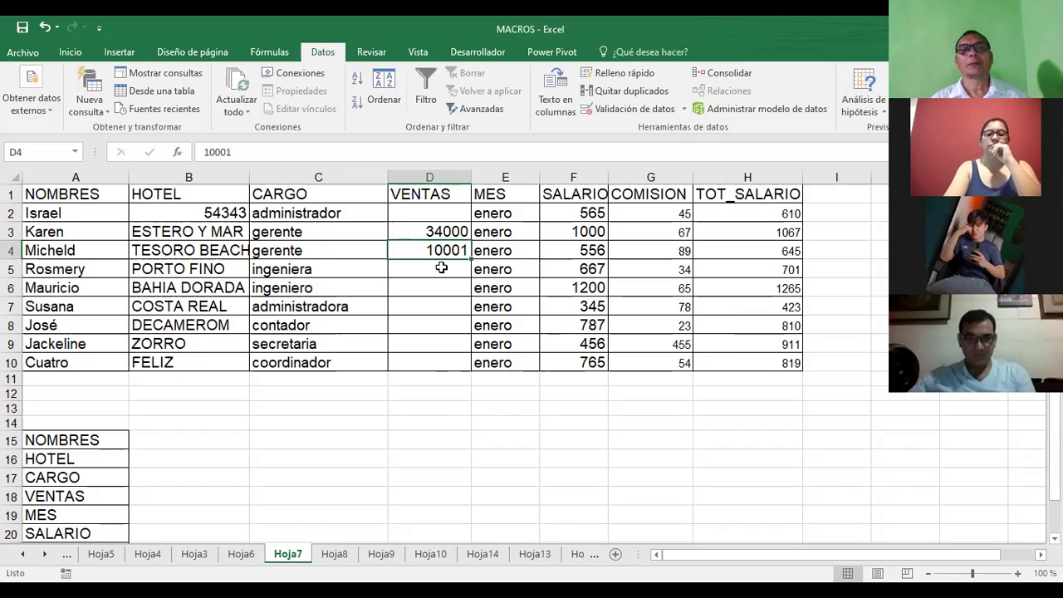
{"action": "left_click", "coordinate": [441, 268]}
{"action": "left_click", "coordinate": [444, 245]}
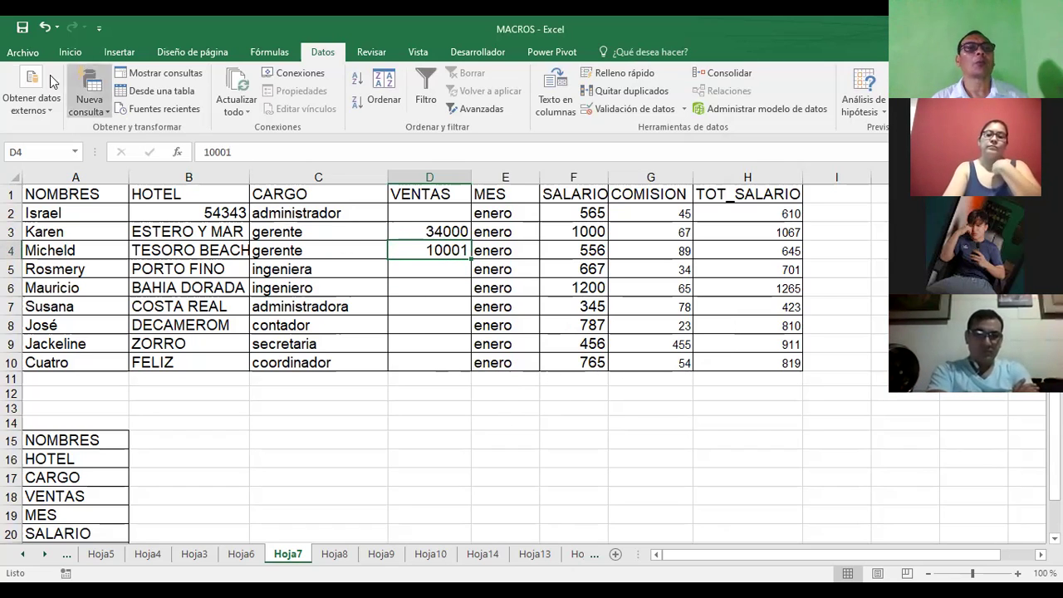
Step: Copy D4 and paste it into D5 using Paste Special
{"action": "right_click", "coordinate": [429, 259]}
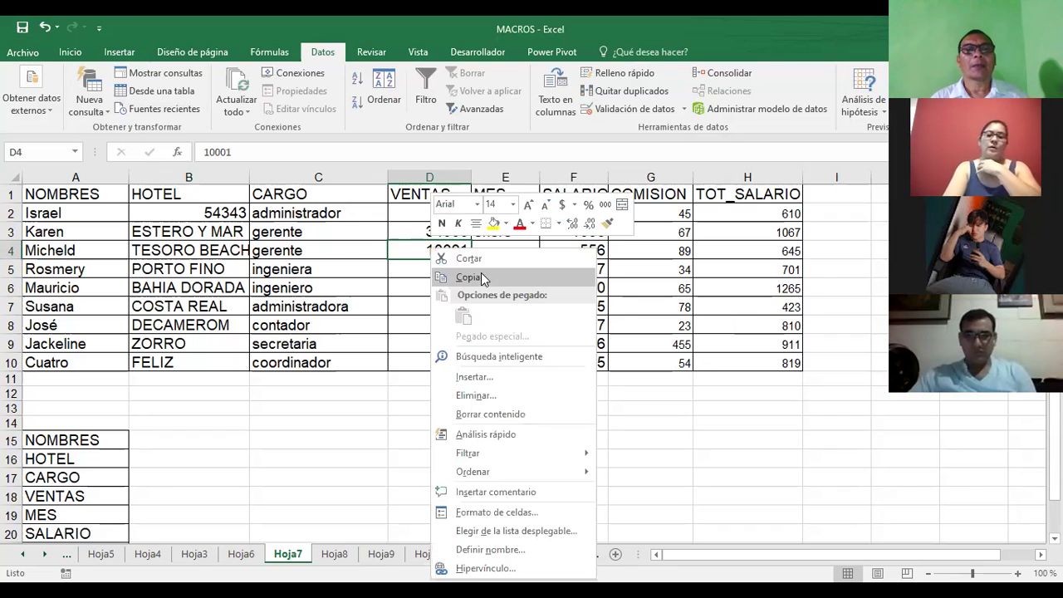
{"action": "left_click", "coordinate": [481, 274]}
{"action": "left_click", "coordinate": [425, 264]}
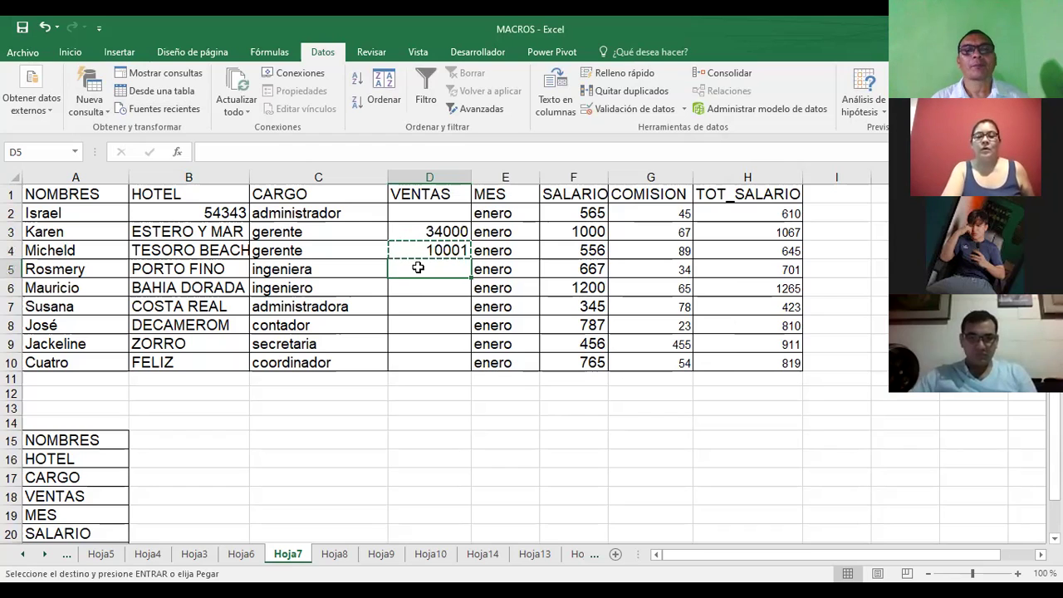
{"action": "right_click", "coordinate": [425, 270]}
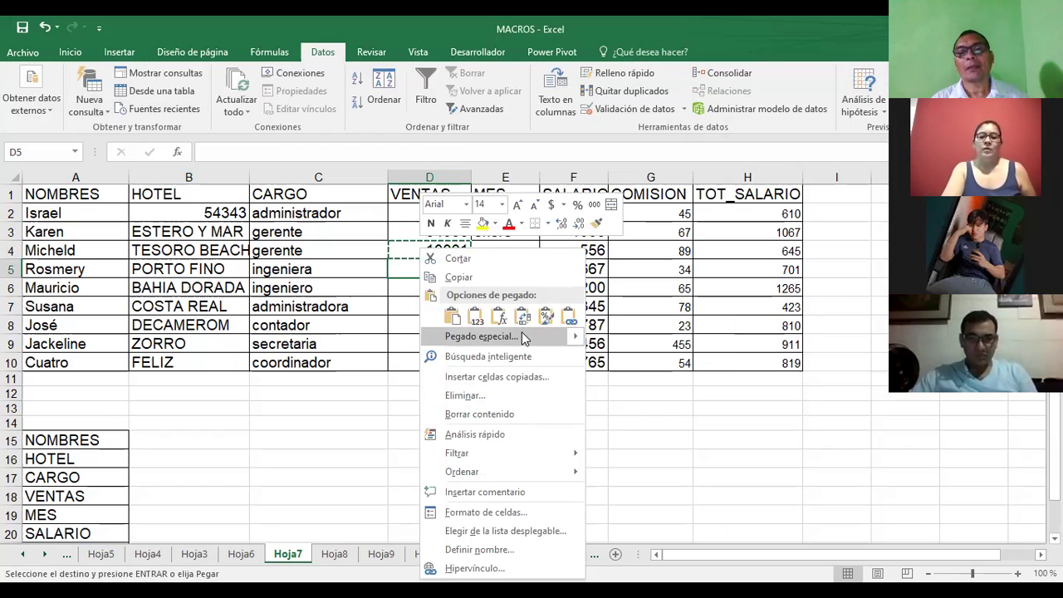
{"action": "mouse_move", "coordinate": [481, 337]}
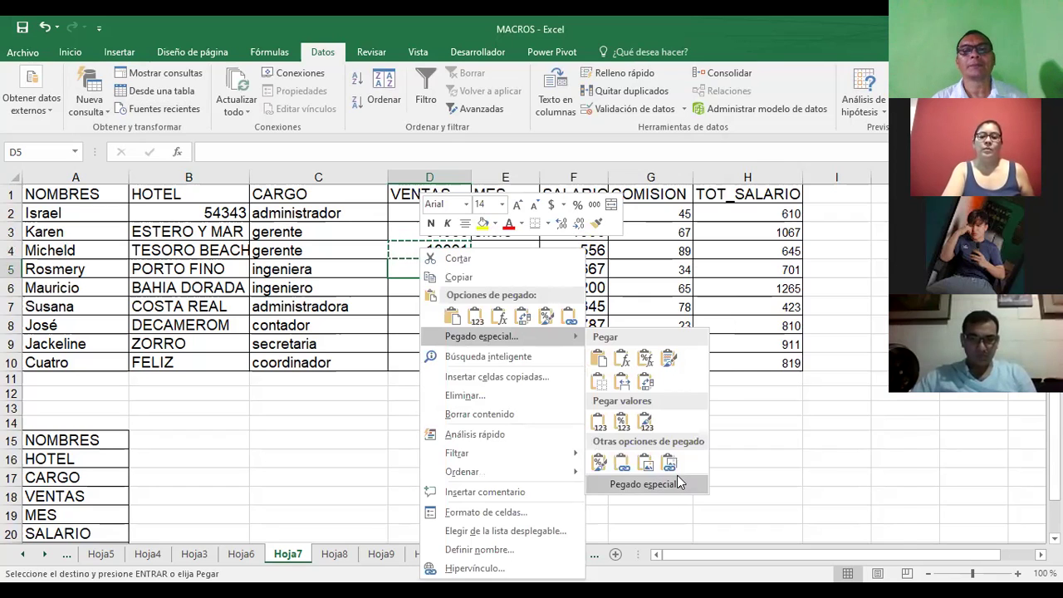
{"action": "left_click", "coordinate": [680, 484]}
{"action": "left_click", "coordinate": [792, 563]}
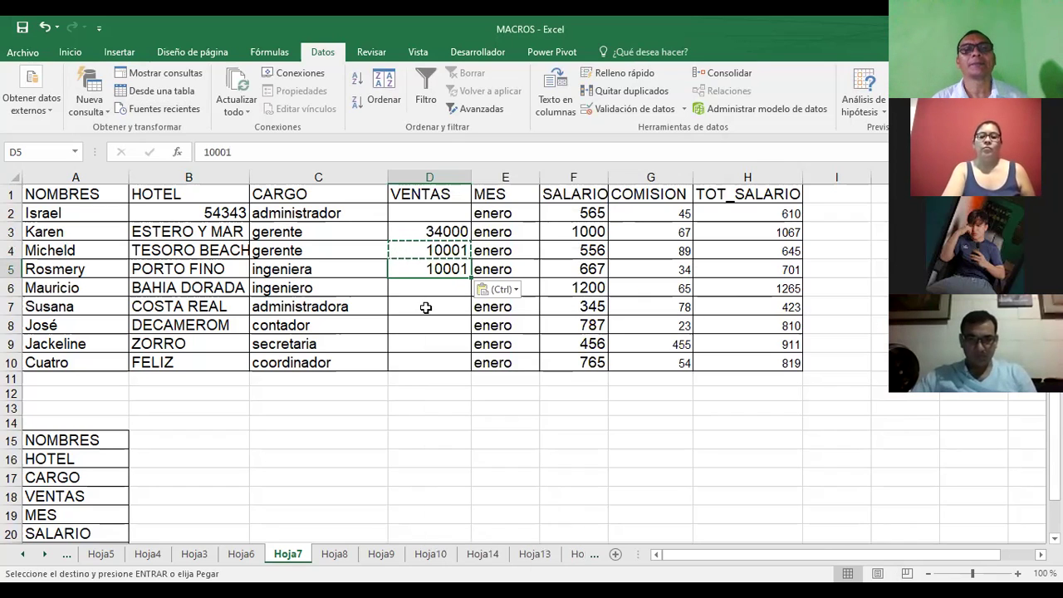
{"action": "key", "text": "Escape"}
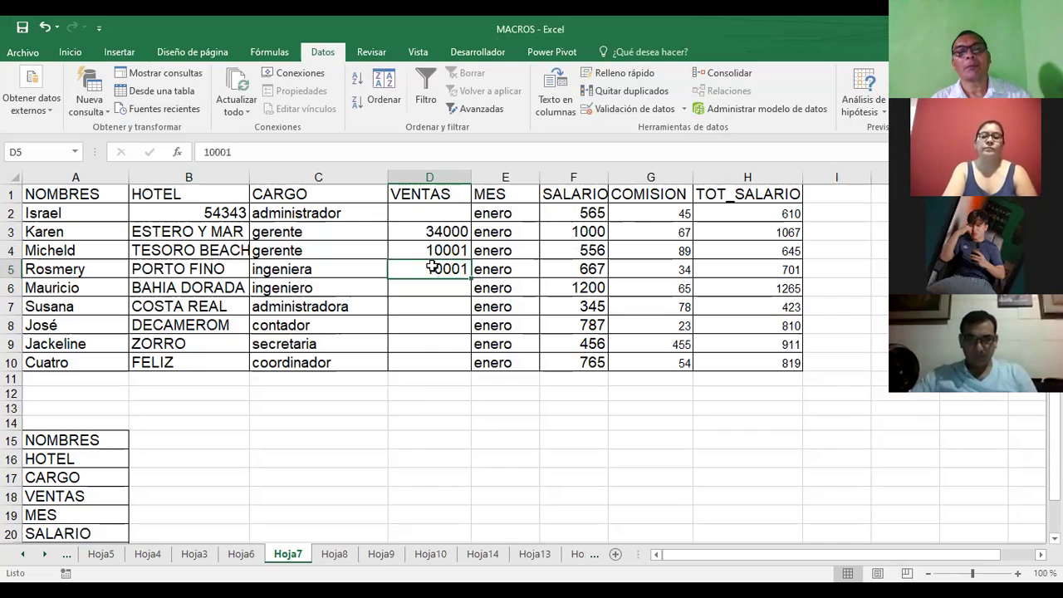
Step: Enter 45000 in D5 and dismiss the out-of-range information alert
{"action": "type", "text": "45000"}
{"action": "key", "text": "Return"}
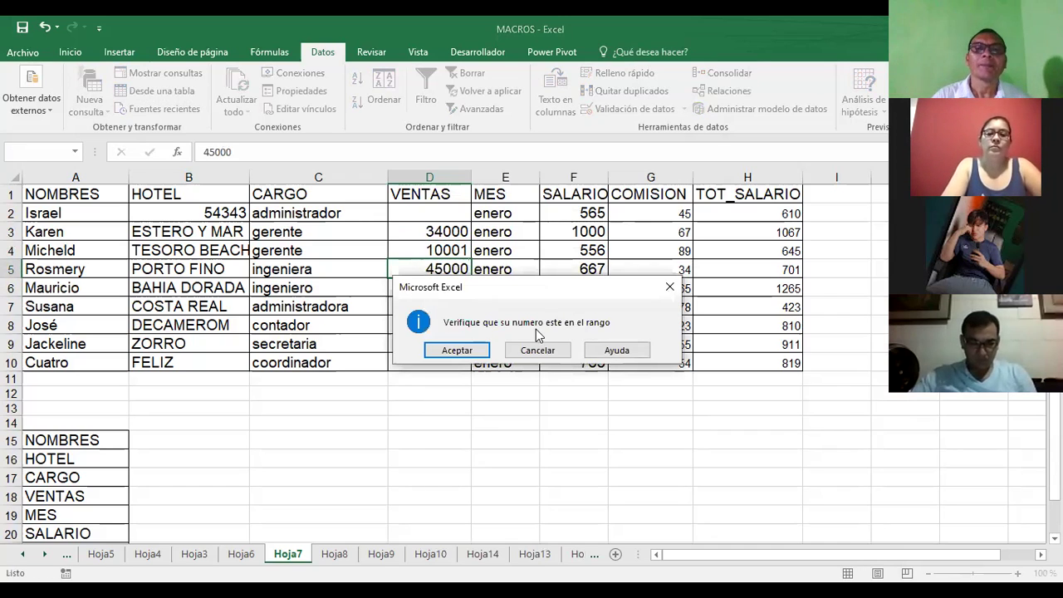
{"action": "left_click", "coordinate": [470, 351]}
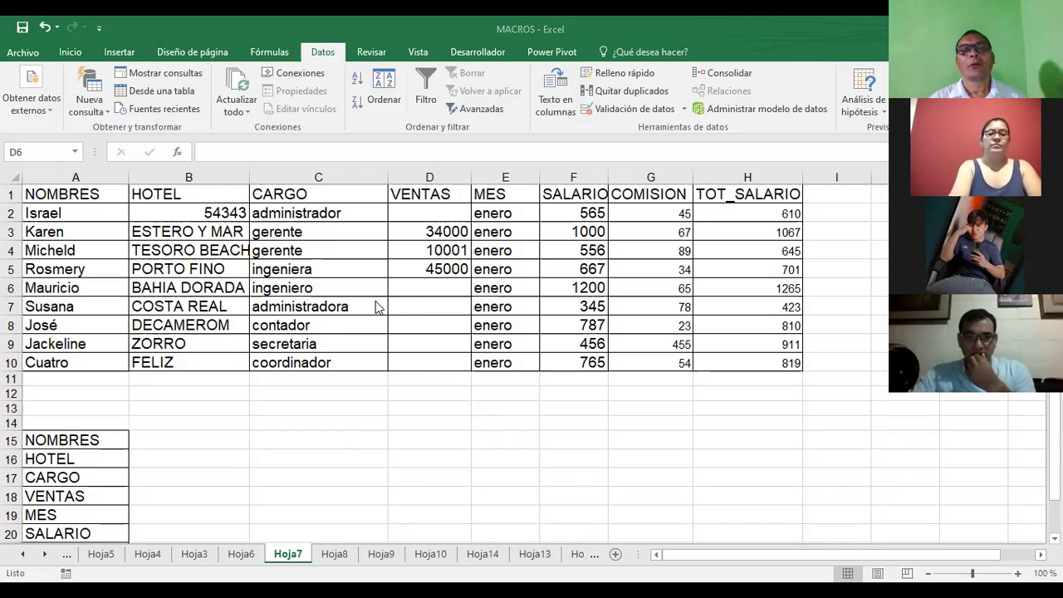
{"action": "left_click", "coordinate": [411, 268]}
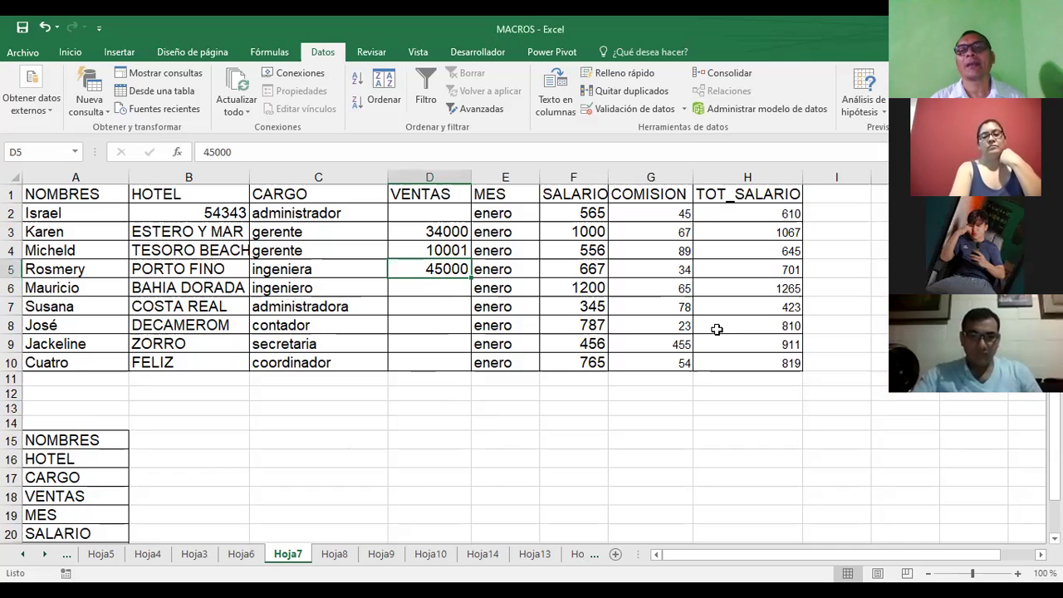
{"action": "scroll", "coordinate": [499, 357], "scroll_direction": "down", "scroll_amount": 3}
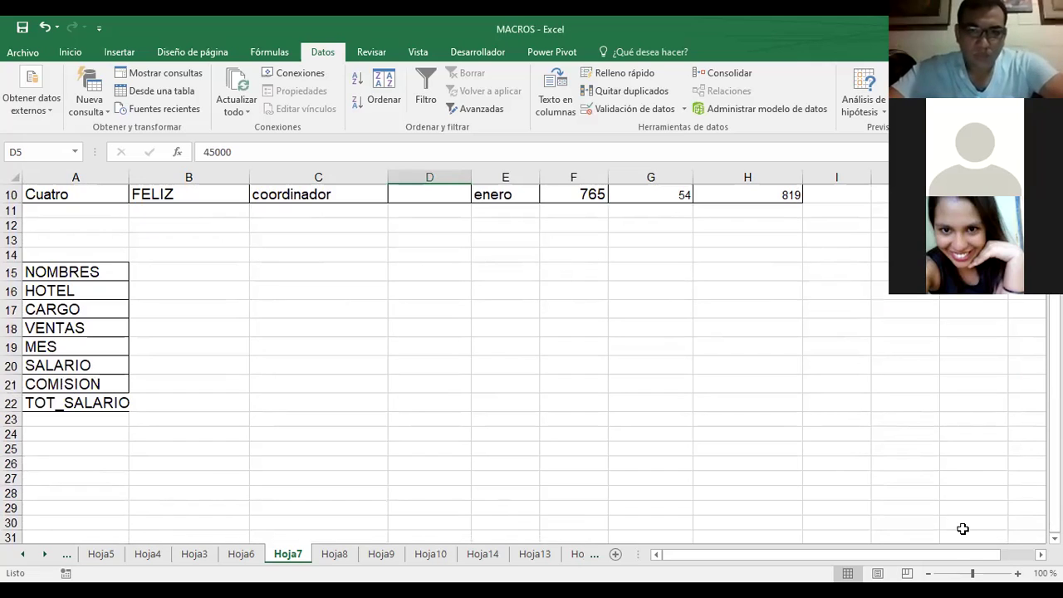
{"action": "scroll", "coordinate": [861, 309], "scroll_direction": "down", "scroll_amount": 3}
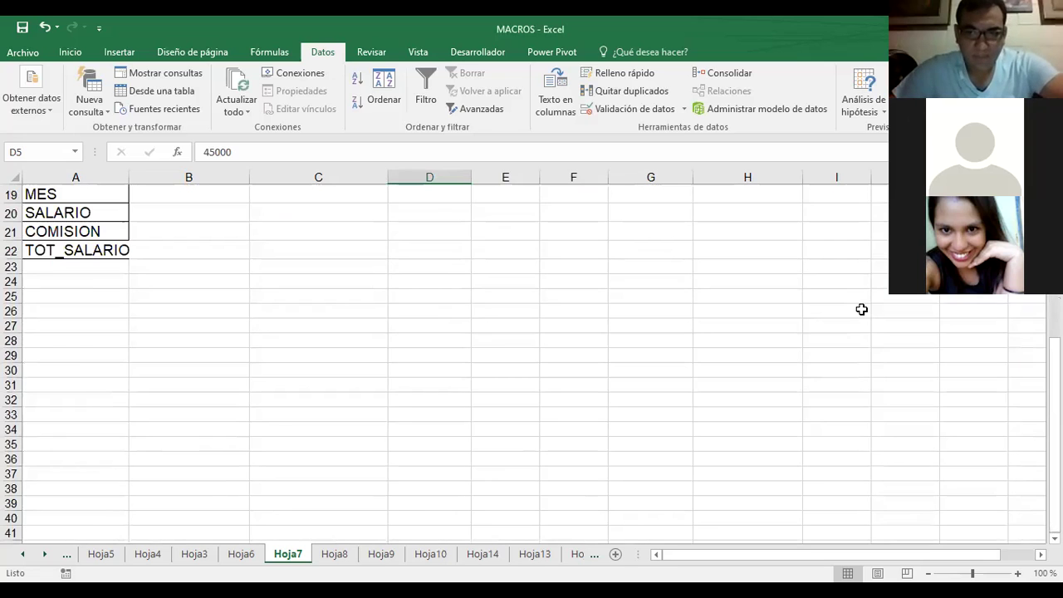
{"action": "scroll", "coordinate": [861, 309], "scroll_direction": "up", "scroll_amount": 6}
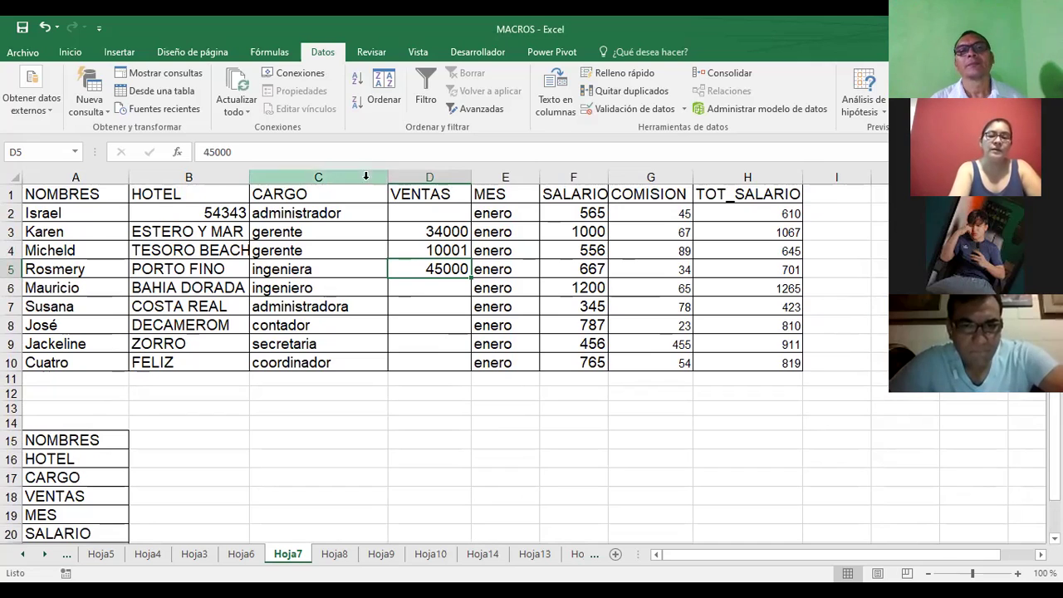
Step: Try 3434344 in D2 and cancel the 'solo numeros de 0 a 10000' error, leaving D2 empty
{"action": "left_click", "coordinate": [452, 215]}
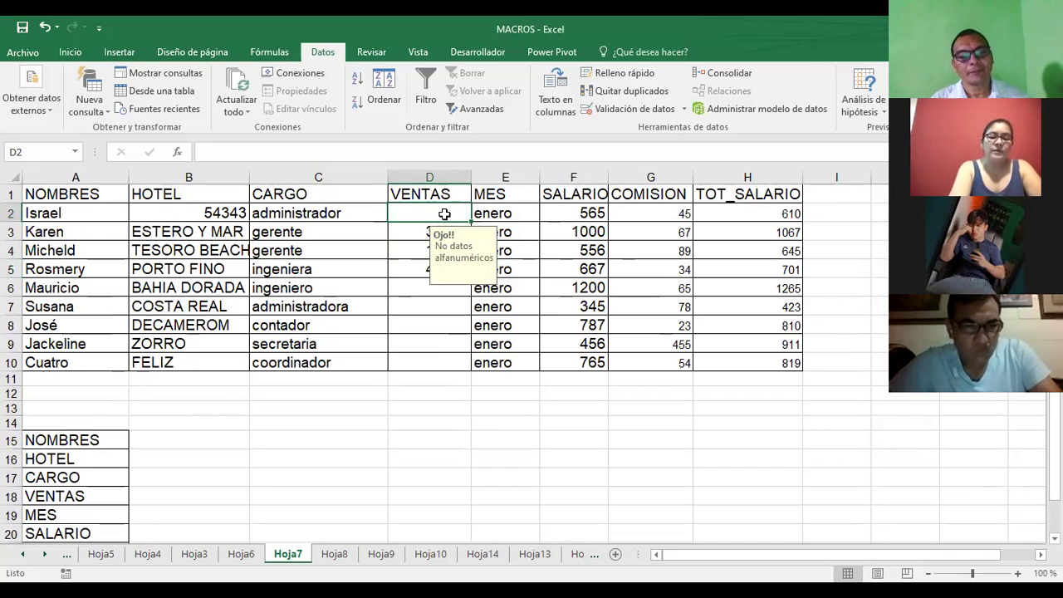
{"action": "type", "text": "3434344"}
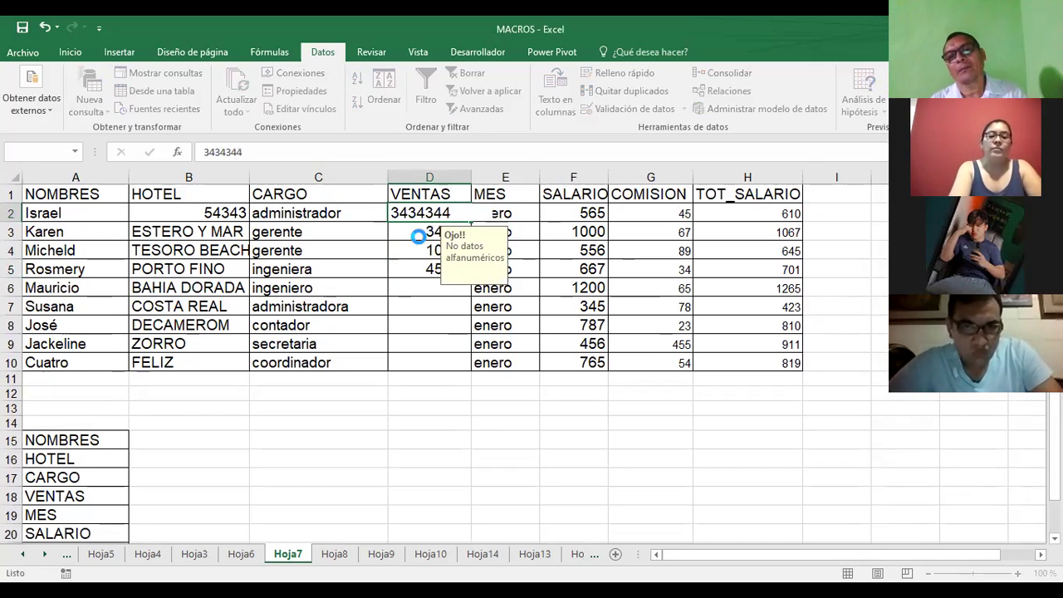
{"action": "left_click", "coordinate": [420, 241]}
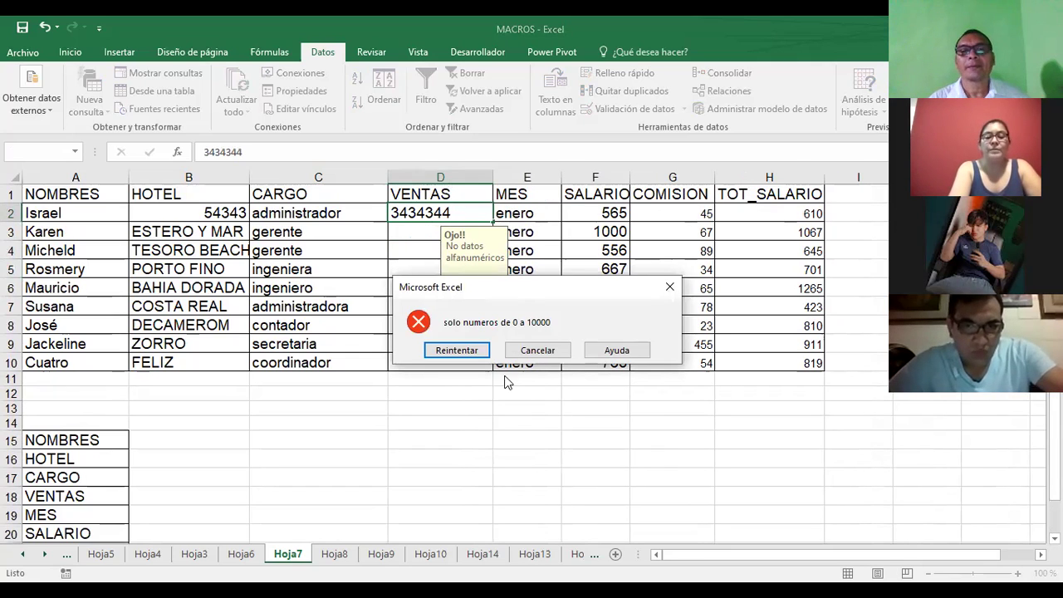
{"action": "left_click", "coordinate": [538, 351]}
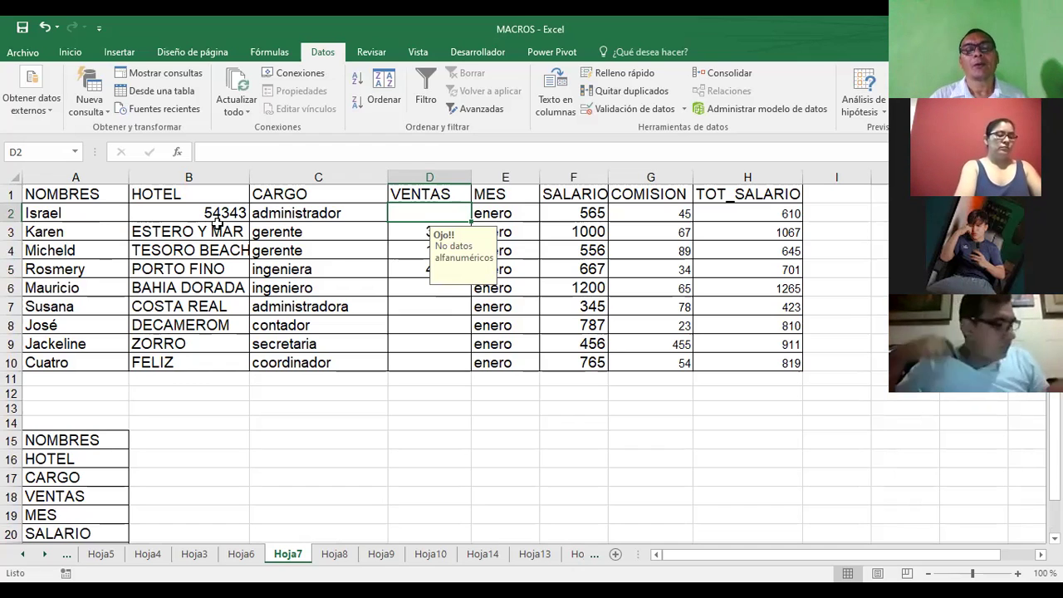
{"action": "left_click", "coordinate": [67, 191]}
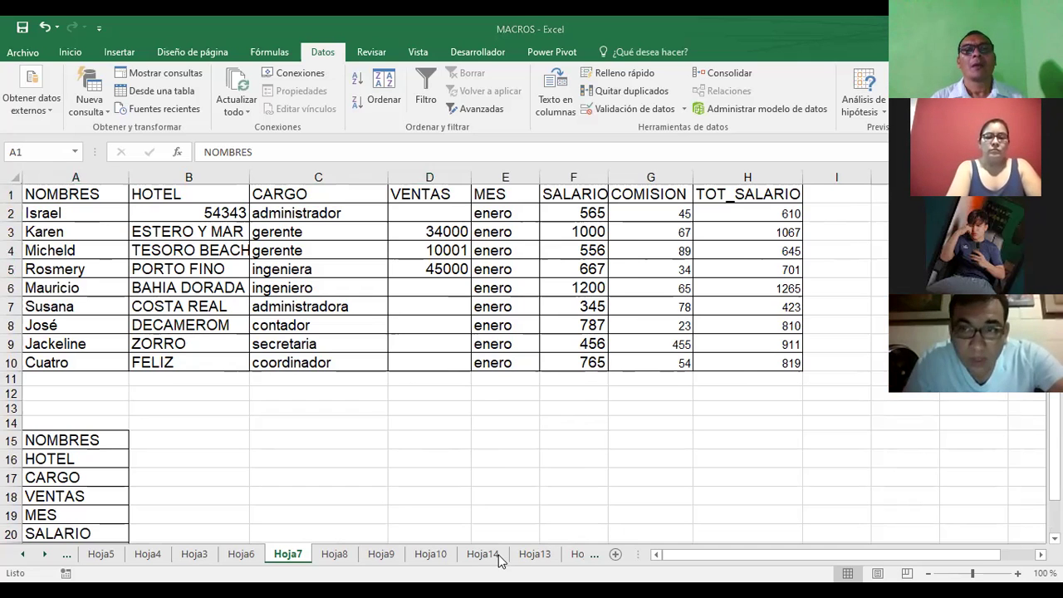
Step: Switch to the Libro1 workbook showing the 'Curso de Excel' cover image
{"action": "key", "text": "alt+Tab"}
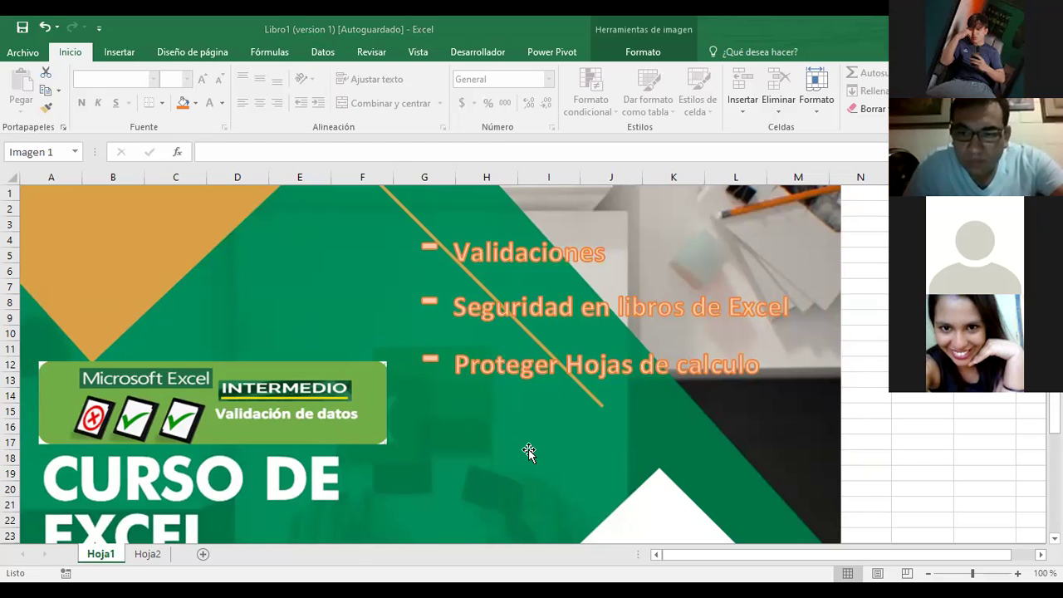
Step: Back in MACROS Hoja7, set the SALARIO value in F10 to 365
{"action": "key", "text": "alt+Tab"}
{"action": "left_click", "coordinate": [338, 268]}
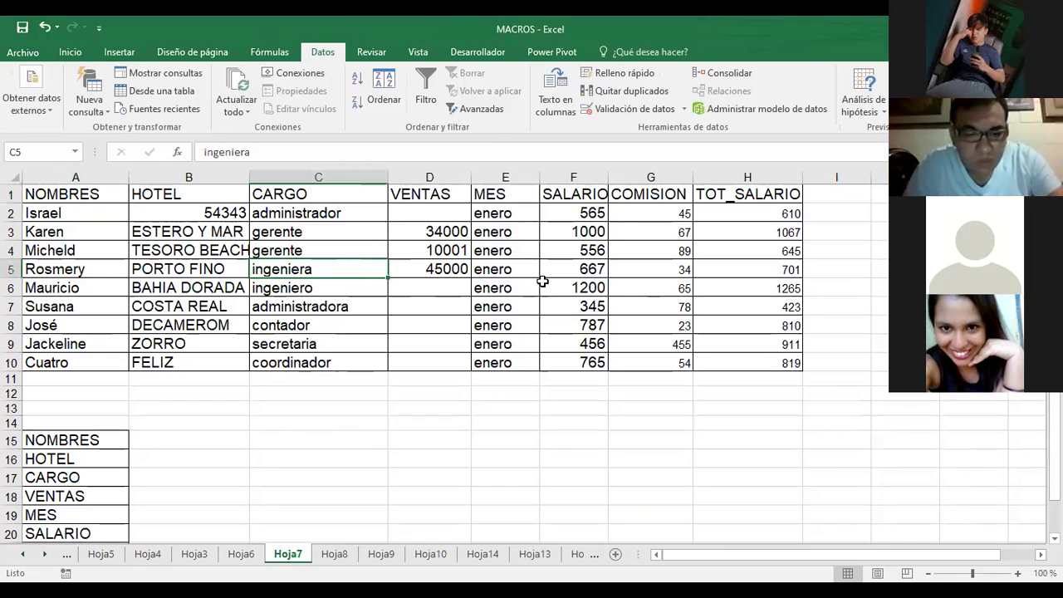
{"action": "left_click_drag", "start_coordinate": [585, 213], "coordinate": [573, 357]}
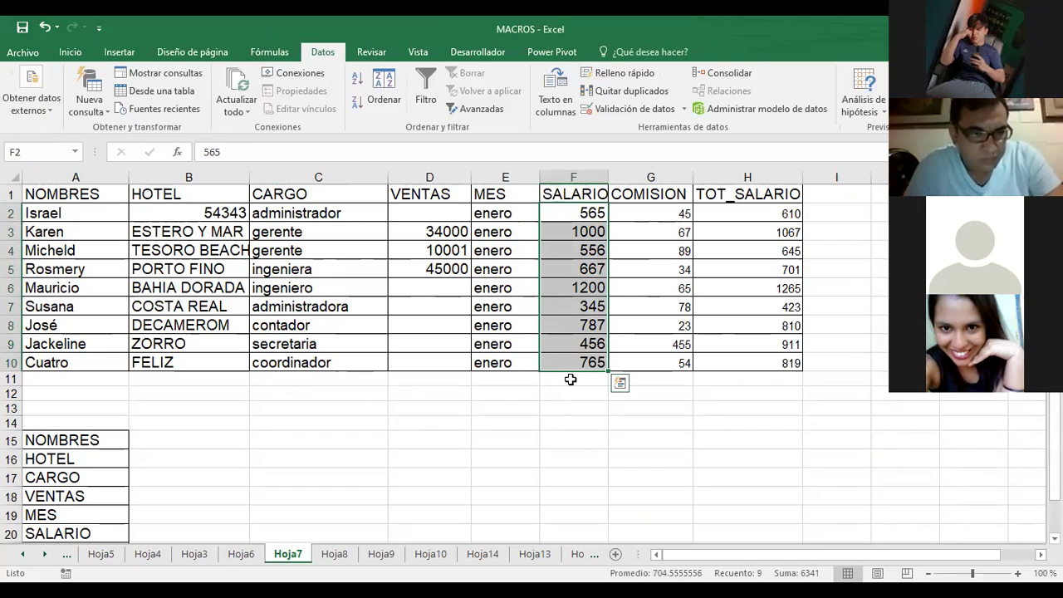
{"action": "left_click", "coordinate": [572, 362]}
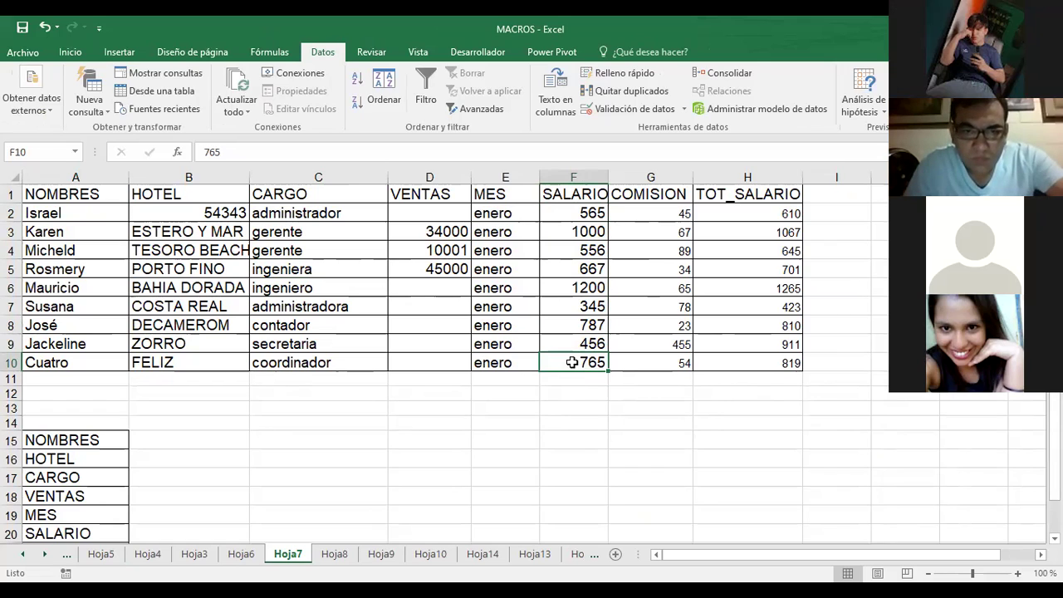
{"action": "type", "text": "3"}
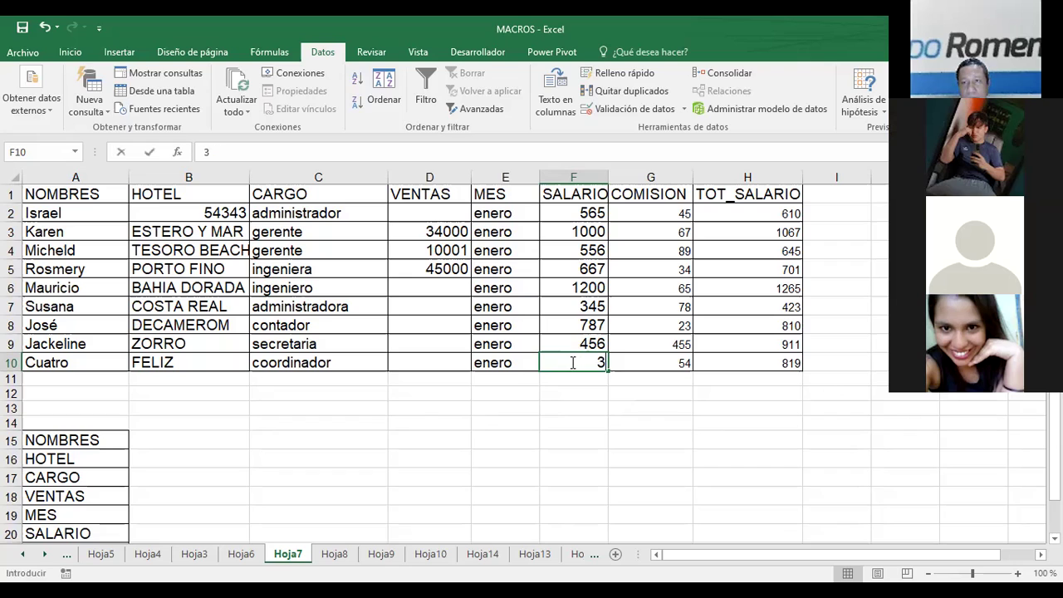
{"action": "type", "text": "65"}
{"action": "key", "text": "Return"}
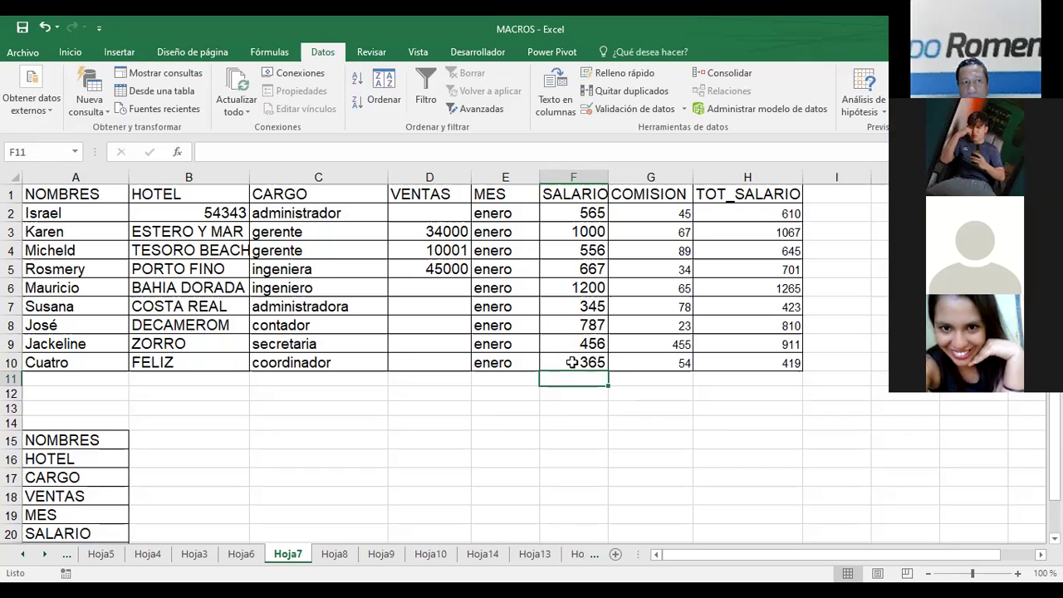
Step: Correct F10's salary to 465 and check the values in F10 and F9
{"action": "left_click", "coordinate": [572, 362]}
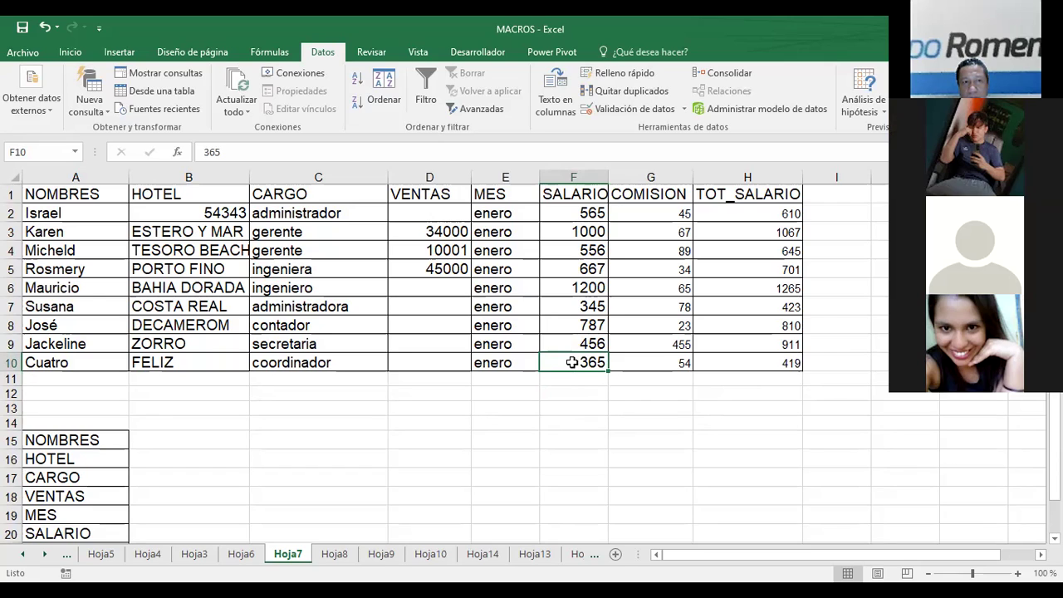
{"action": "type", "text": "4"}
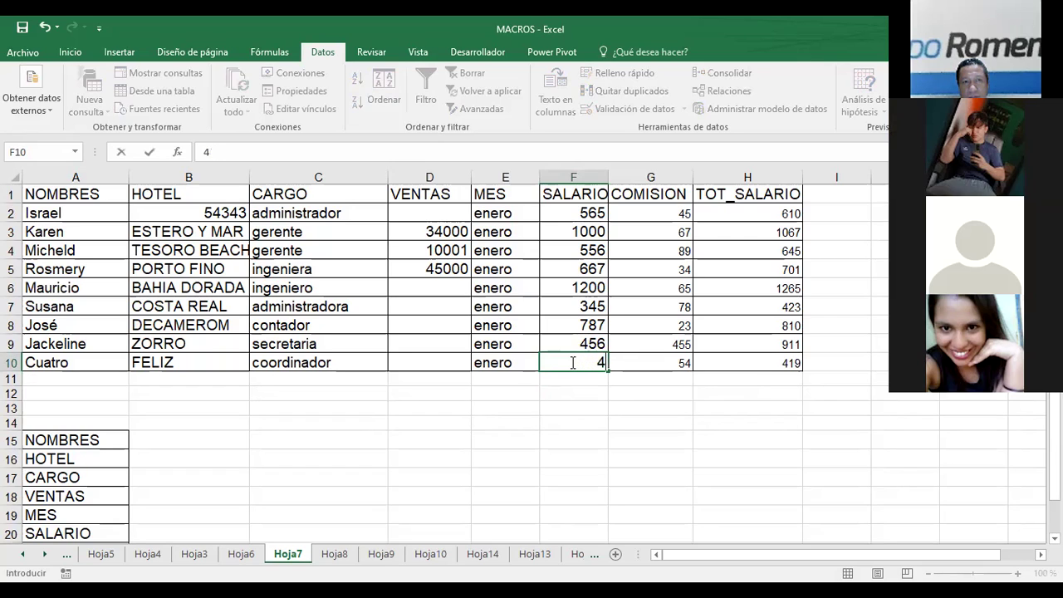
{"action": "type", "text": "5"}
{"action": "key", "text": "Return"}
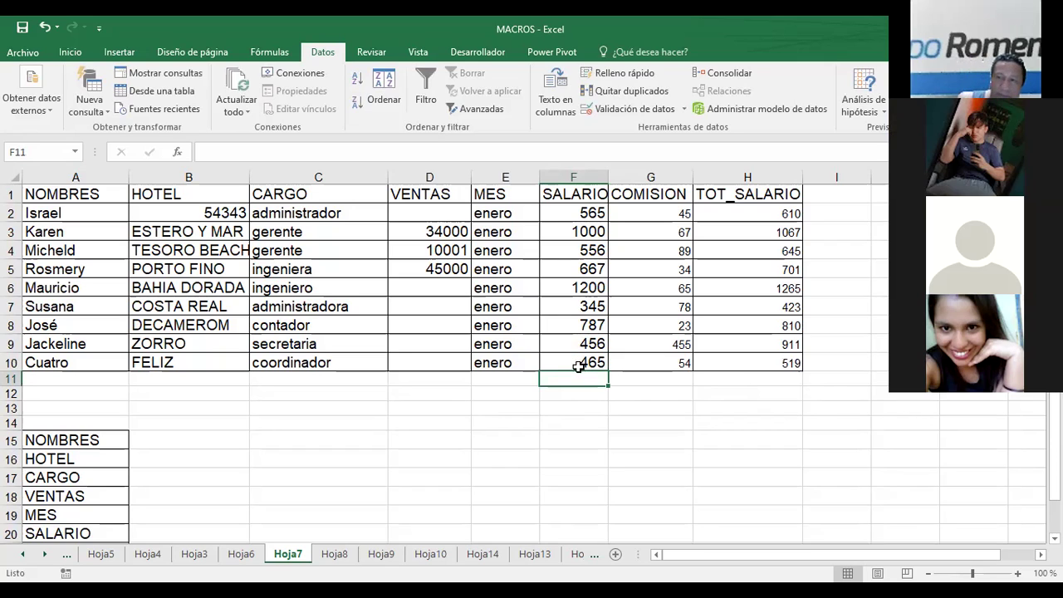
{"action": "left_click", "coordinate": [576, 364]}
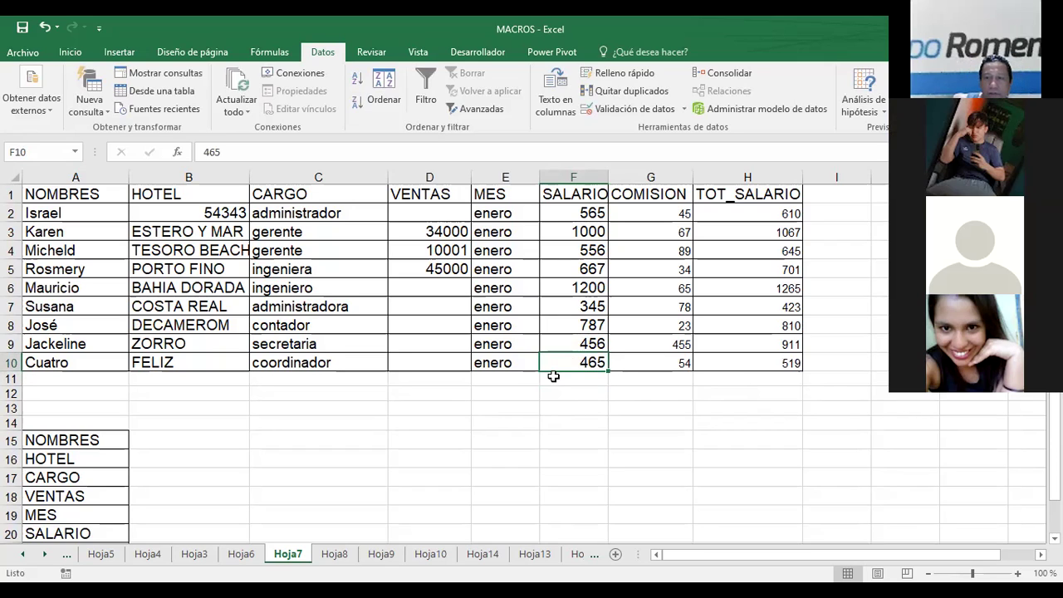
{"action": "left_click", "coordinate": [573, 343]}
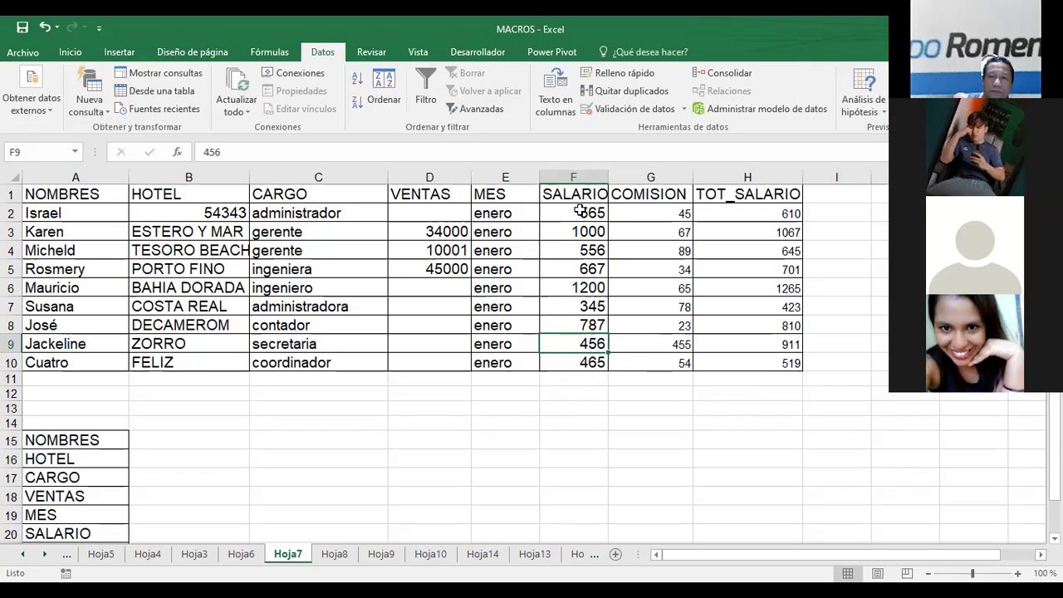
{"action": "left_click_drag", "start_coordinate": [579, 215], "coordinate": [573, 365]}
{"action": "left_click", "coordinate": [656, 269]}
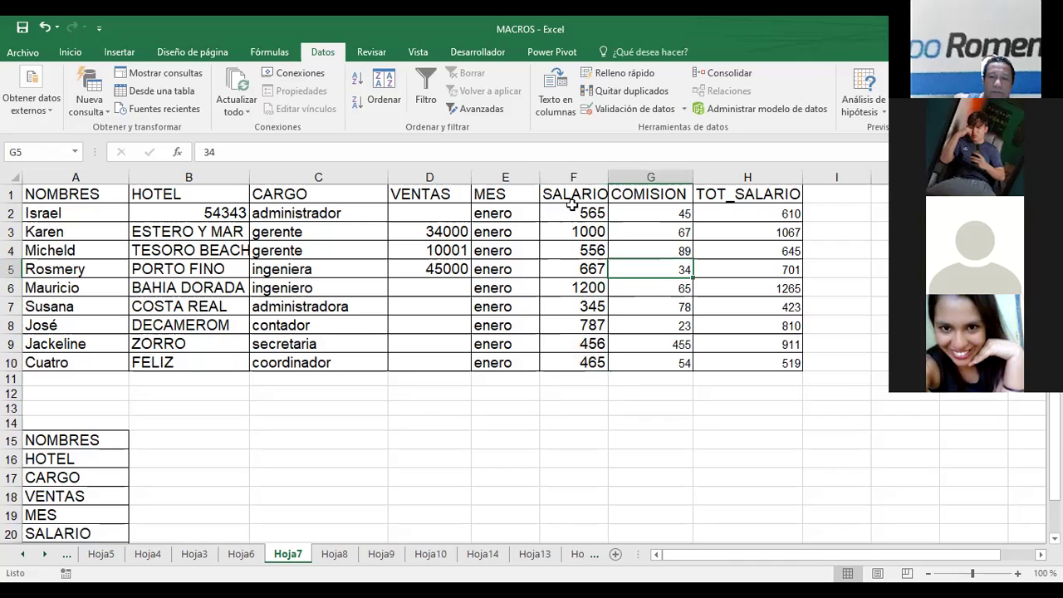
{"action": "left_click", "coordinate": [572, 215]}
{"action": "left_click_drag", "start_coordinate": [573, 215], "coordinate": [569, 365]}
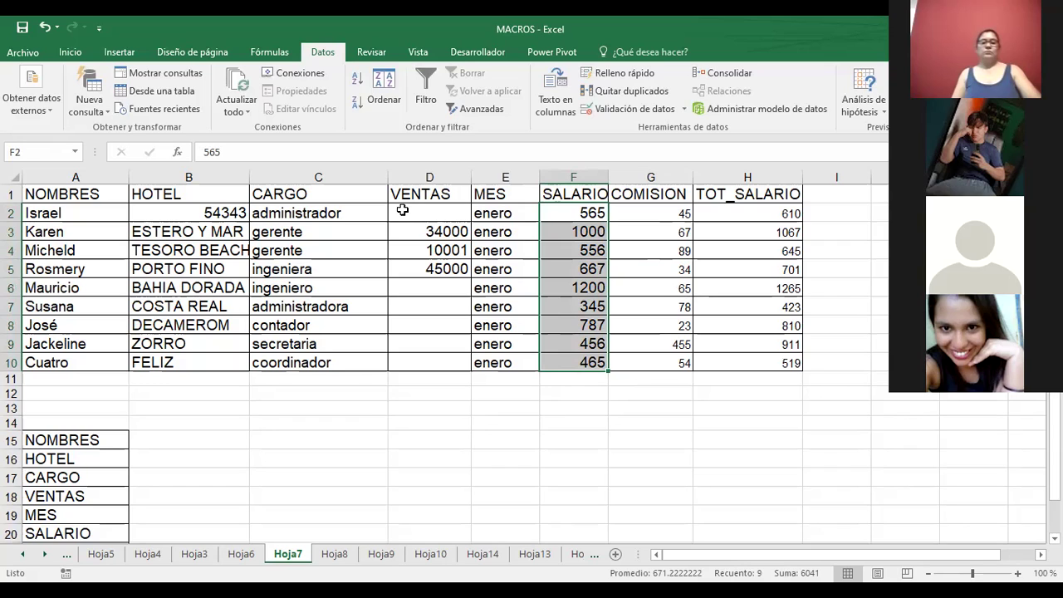
{"action": "left_click", "coordinate": [563, 212]}
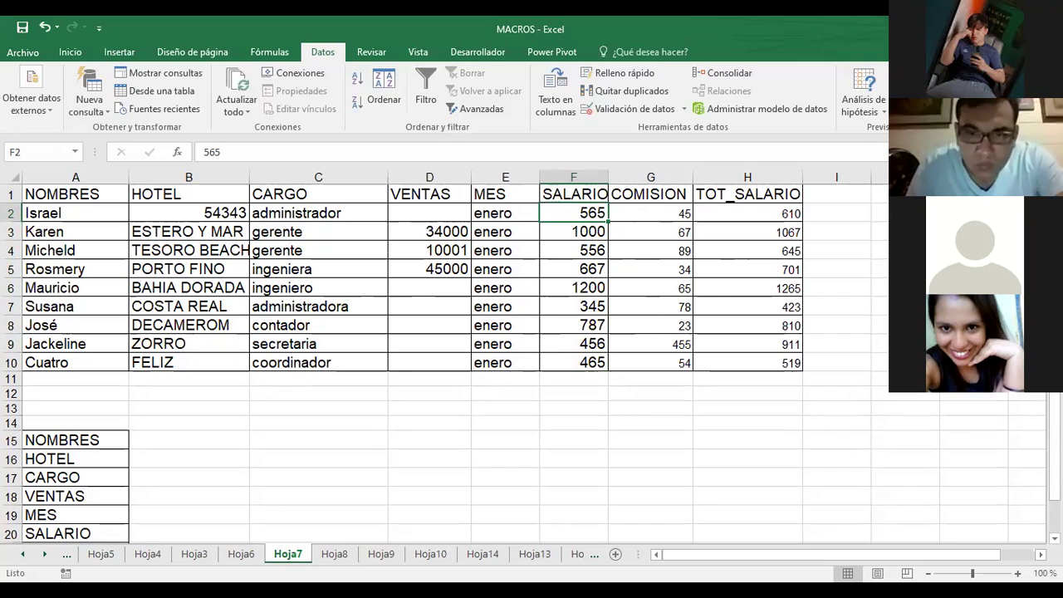
{"action": "left_click", "coordinate": [579, 232]}
{"action": "left_click", "coordinate": [578, 210]}
{"action": "left_click", "coordinate": [583, 249]}
{"action": "left_click", "coordinate": [581, 270]}
{"action": "left_click", "coordinate": [588, 288]}
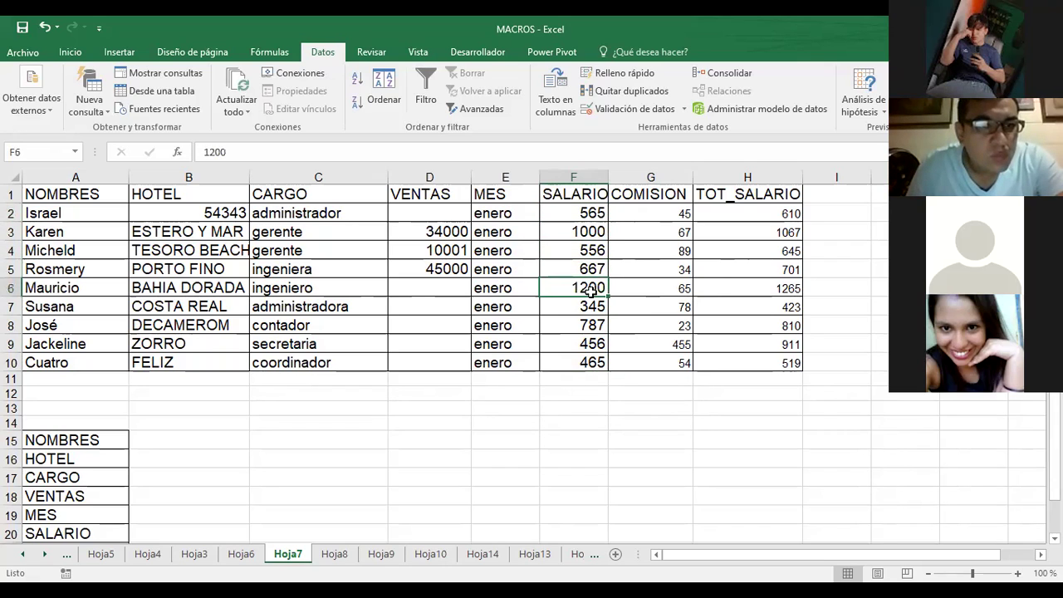
{"action": "left_click", "coordinate": [587, 307]}
{"action": "left_click", "coordinate": [590, 324]}
{"action": "left_click", "coordinate": [589, 344]}
{"action": "left_click", "coordinate": [588, 362]}
{"action": "left_click", "coordinate": [579, 214]}
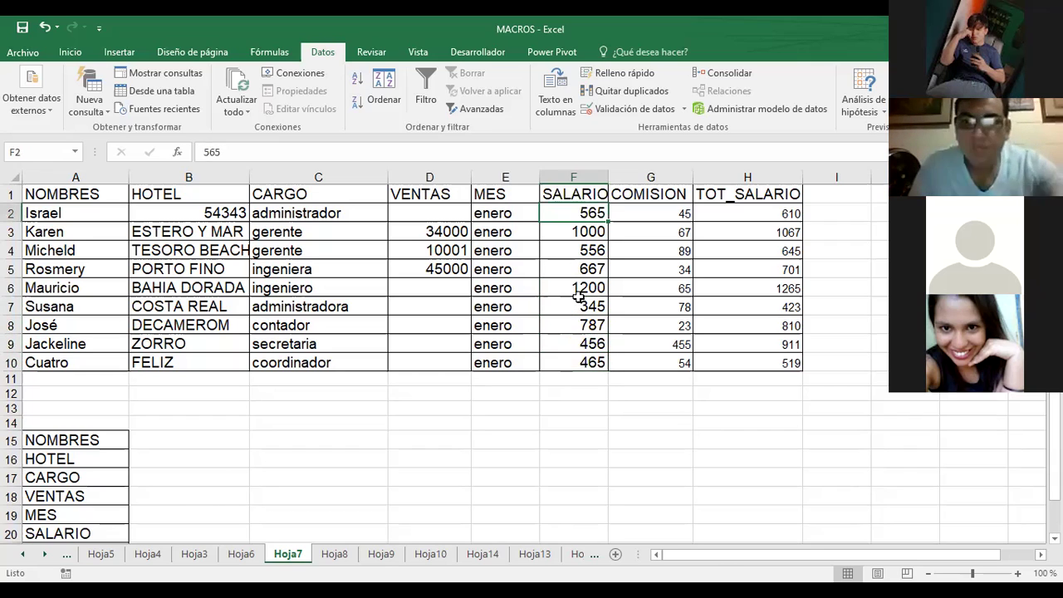
{"action": "left_click_drag", "start_coordinate": [579, 297], "coordinate": [590, 363]}
{"action": "left_click_drag", "start_coordinate": [585, 404], "coordinate": [590, 391]}
{"action": "left_click", "coordinate": [591, 215]}
{"action": "left_click", "coordinate": [562, 234]}
{"action": "left_click", "coordinate": [596, 213]}
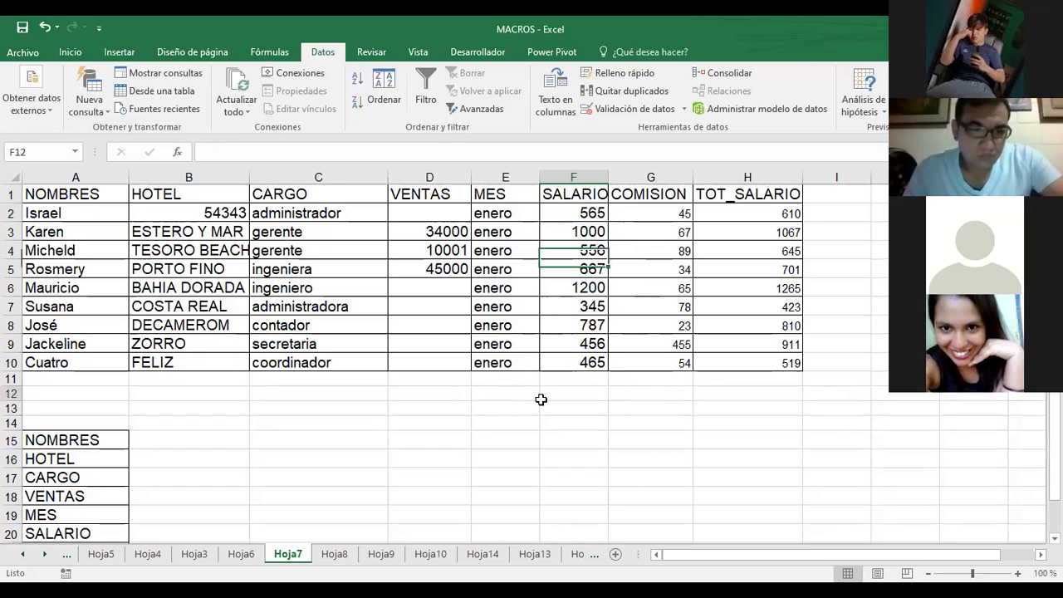
{"action": "left_click", "coordinate": [544, 399]}
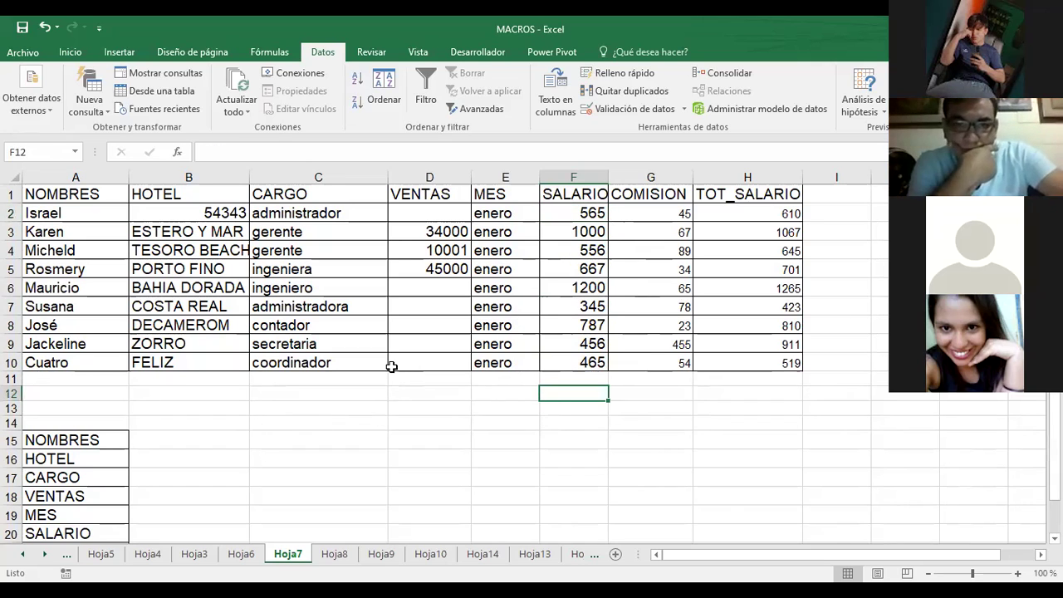
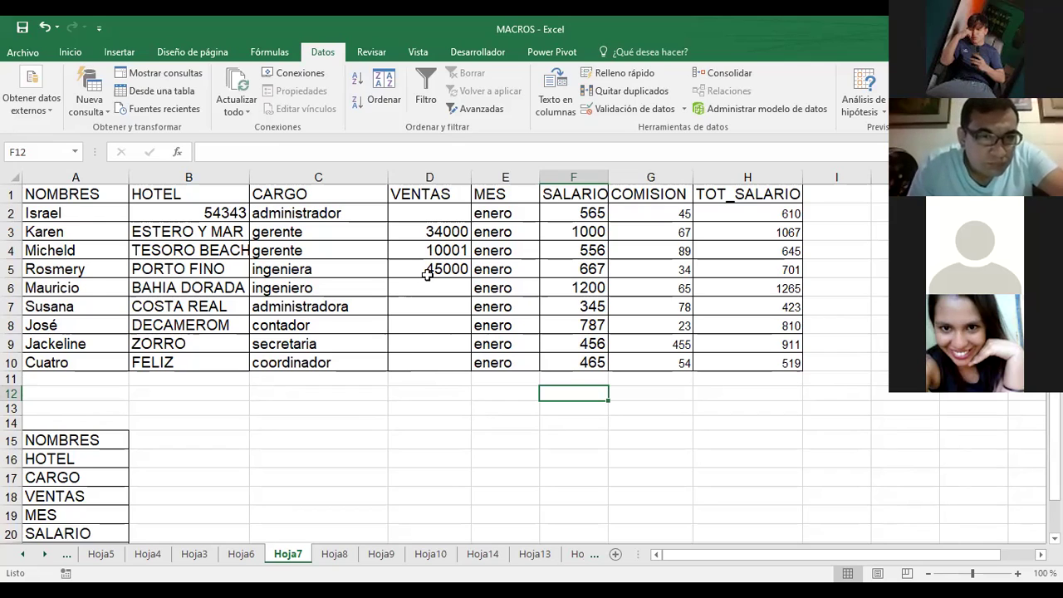
Step: Point out table entries: employee Karen, job title administrador, month entries and the HOTEL heading
{"action": "left_click", "coordinate": [63, 233]}
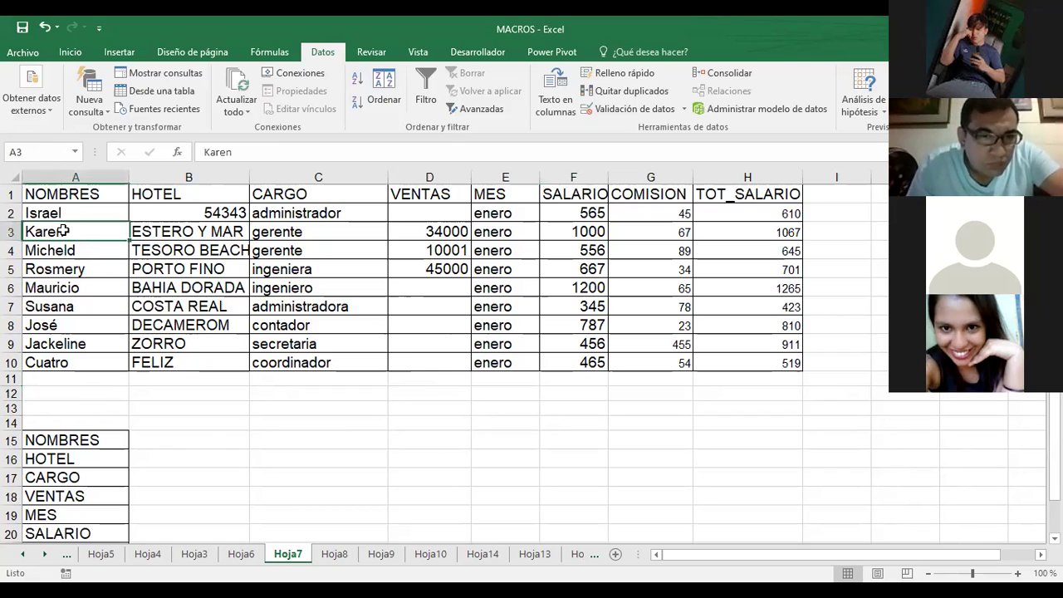
{"action": "left_click", "coordinate": [488, 237]}
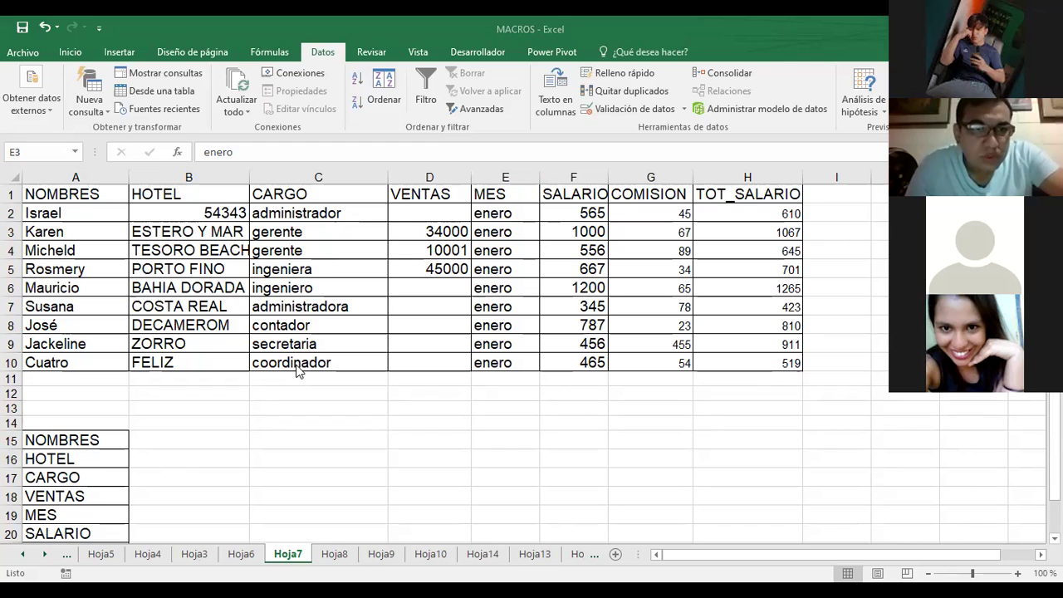
{"action": "left_click", "coordinate": [304, 214]}
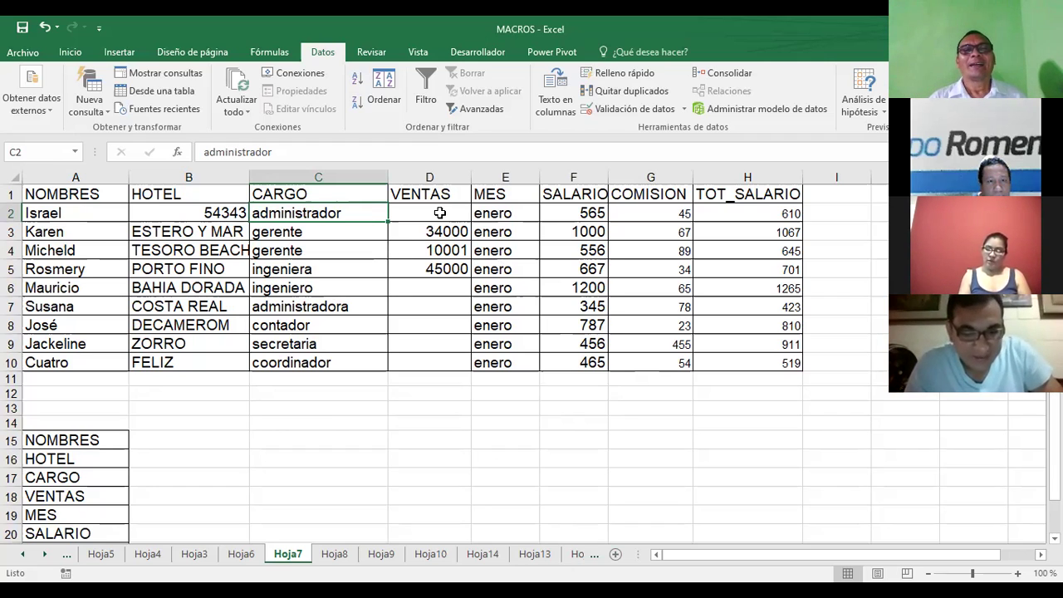
{"action": "left_click", "coordinate": [491, 217]}
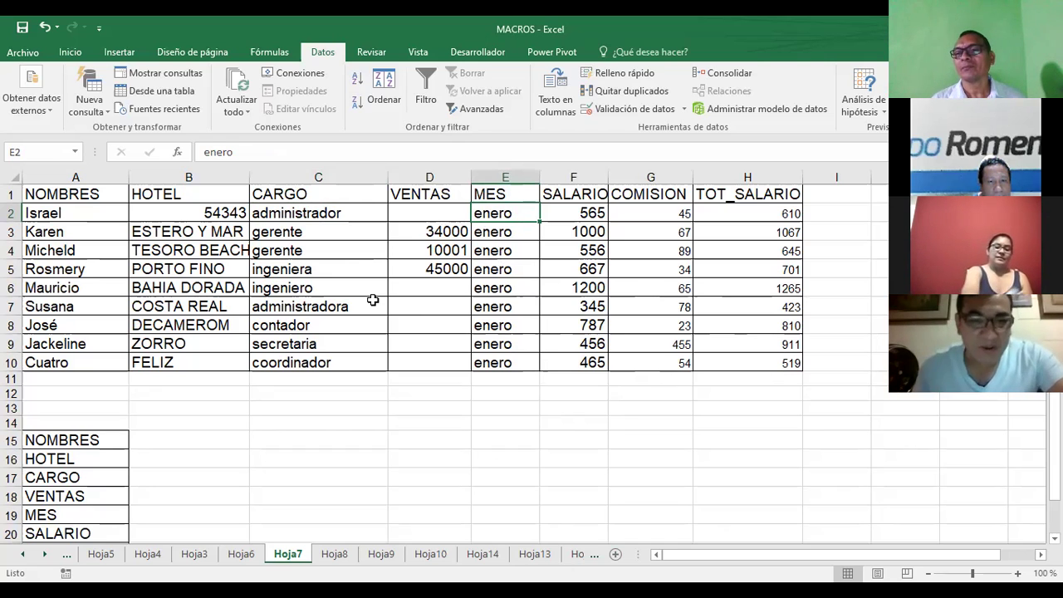
{"action": "left_click", "coordinate": [222, 192]}
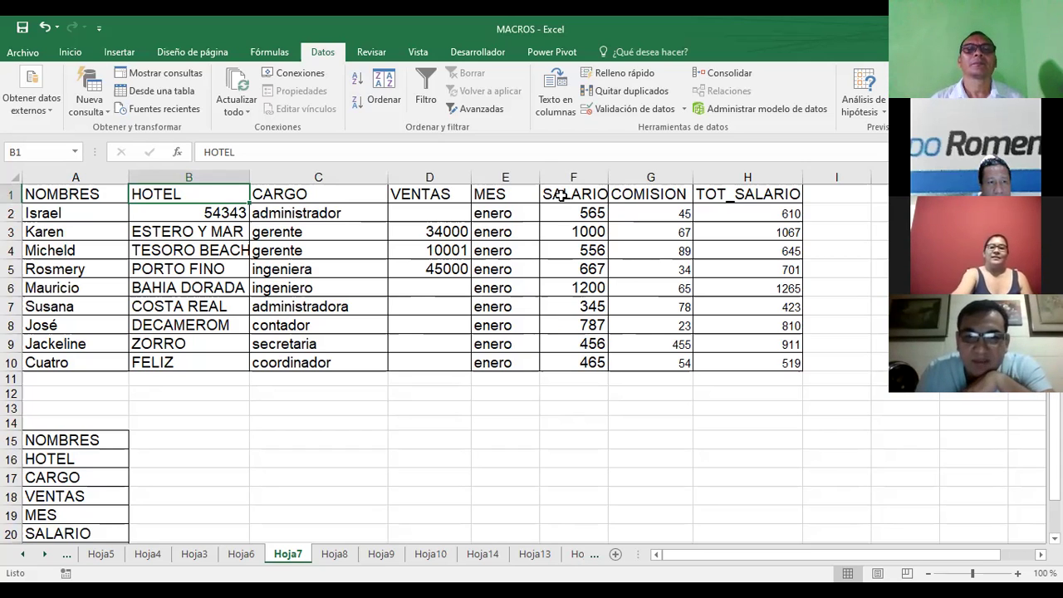
Step: Select the SALARIO cells F1 to F10
{"action": "left_click_drag", "start_coordinate": [561, 194], "coordinate": [553, 362]}
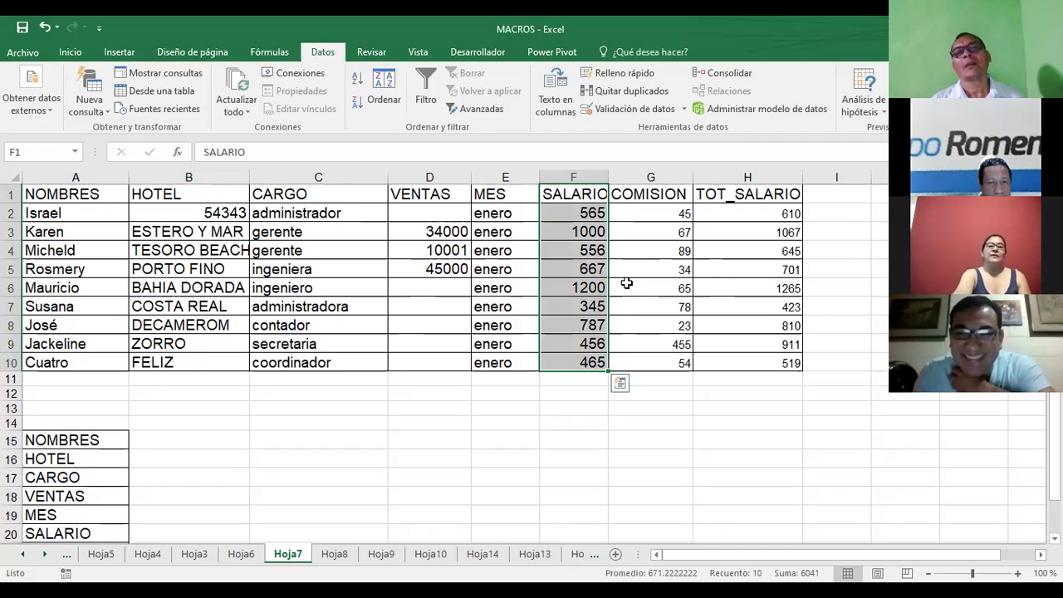
{"action": "left_click", "coordinate": [594, 248]}
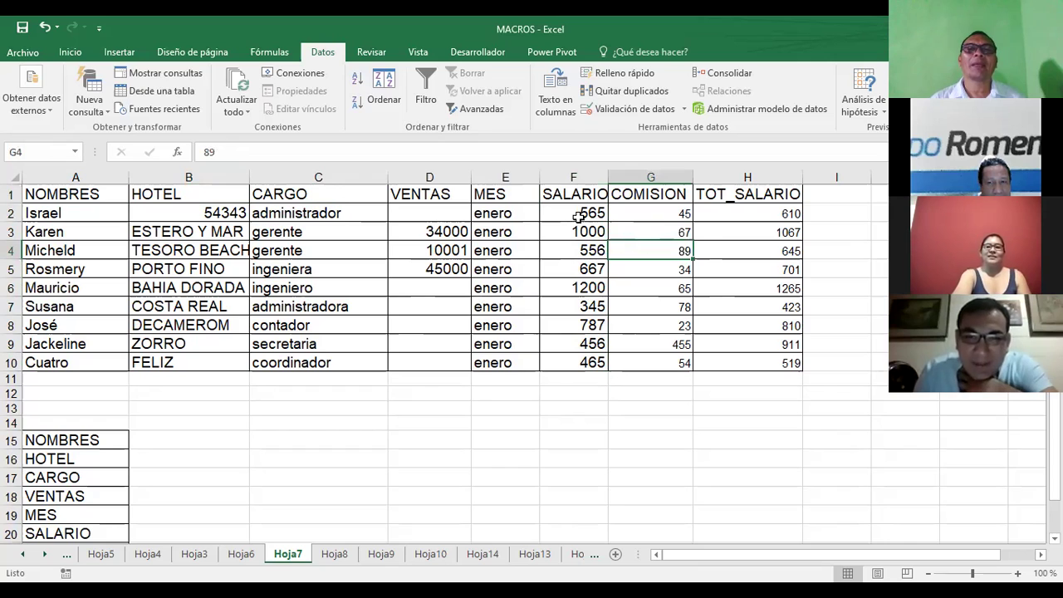
{"action": "left_click", "coordinate": [560, 193]}
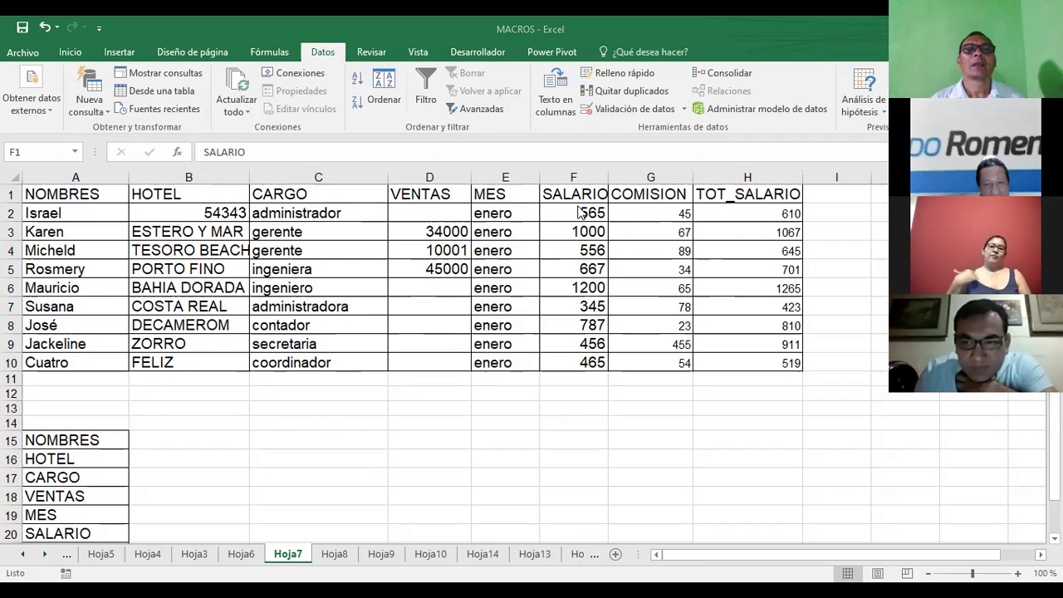
{"action": "left_click_drag", "start_coordinate": [577, 189], "coordinate": [562, 361]}
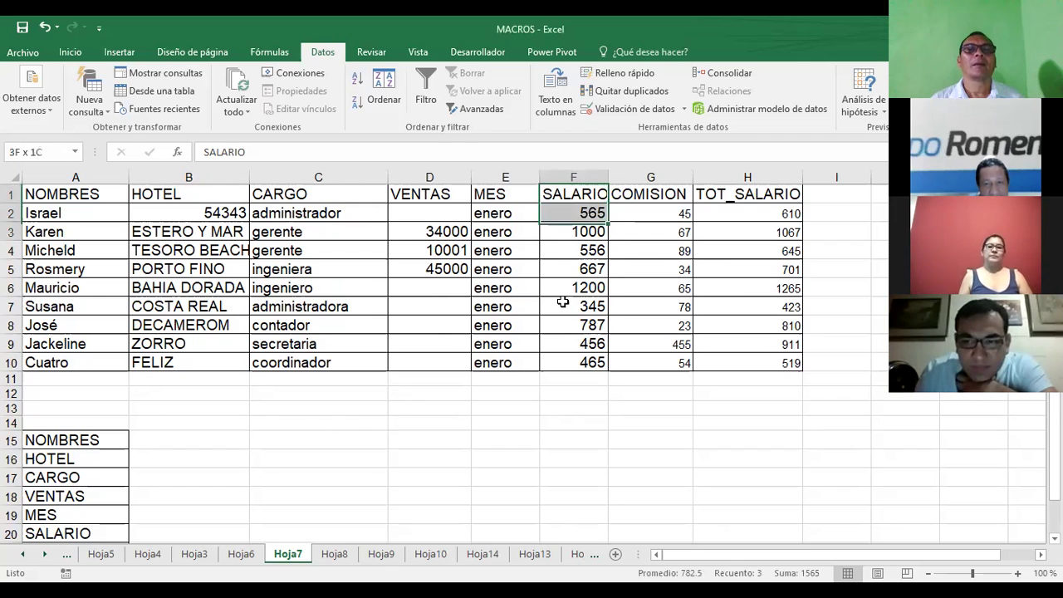
{"action": "right_click", "coordinate": [563, 367]}
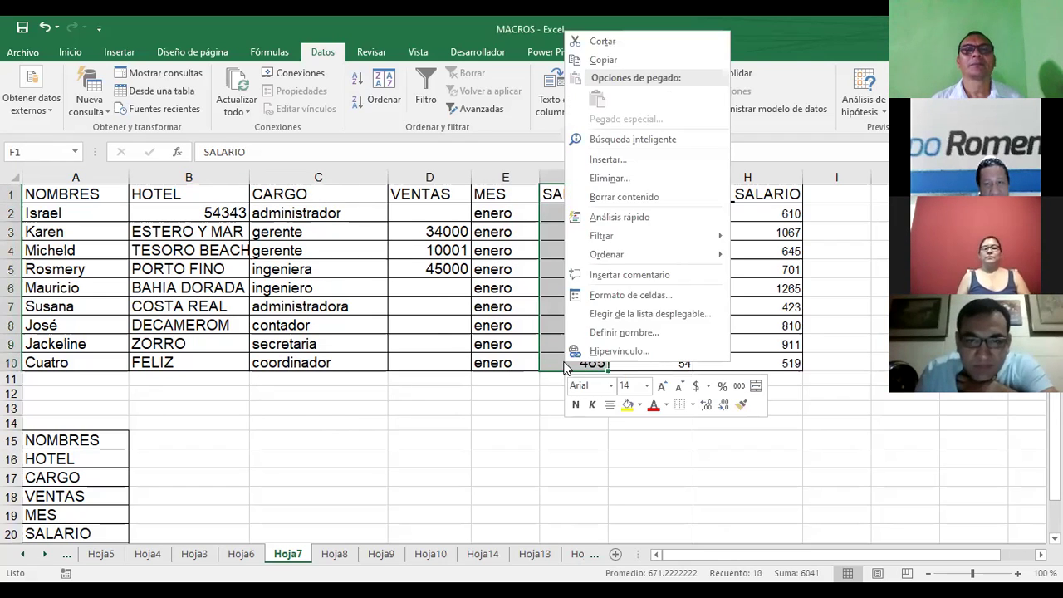
{"action": "left_click", "coordinate": [683, 294]}
{"action": "left_click", "coordinate": [734, 143]}
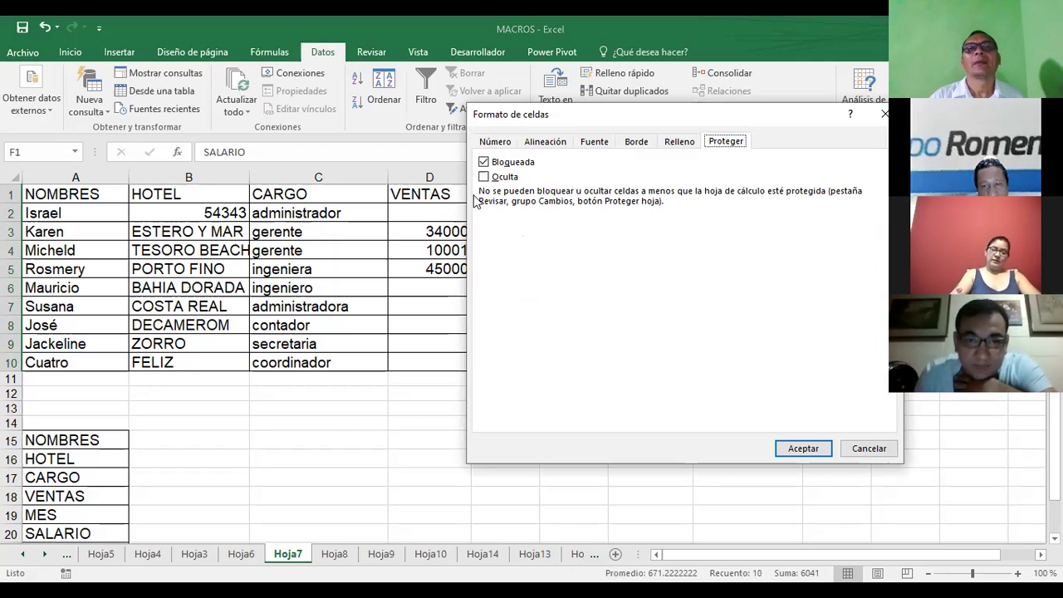
{"action": "double_click", "coordinate": [484, 161]}
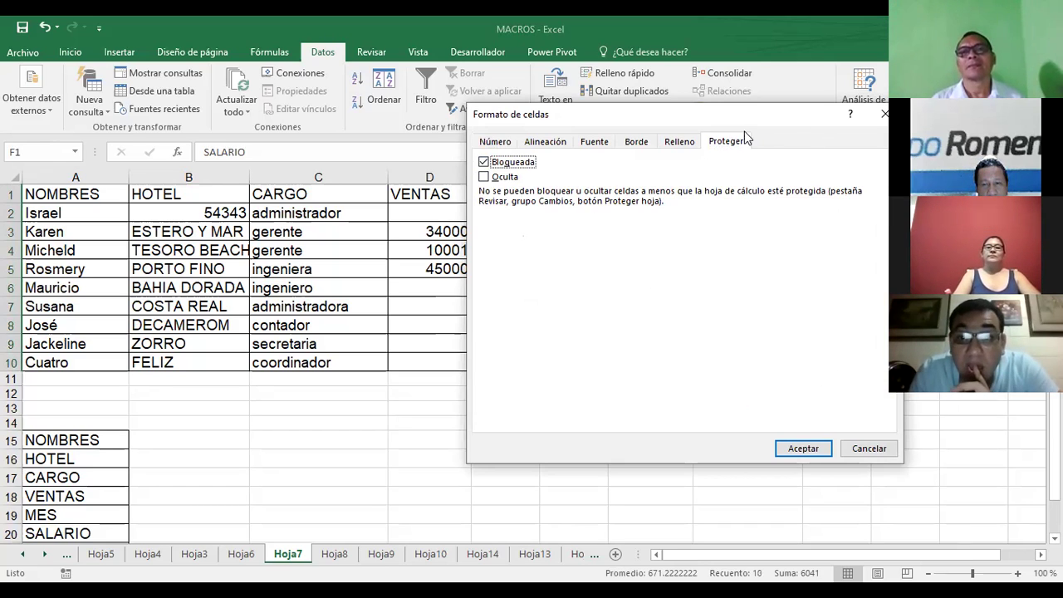
{"action": "left_click_drag", "start_coordinate": [754, 114], "coordinate": [529, 116]}
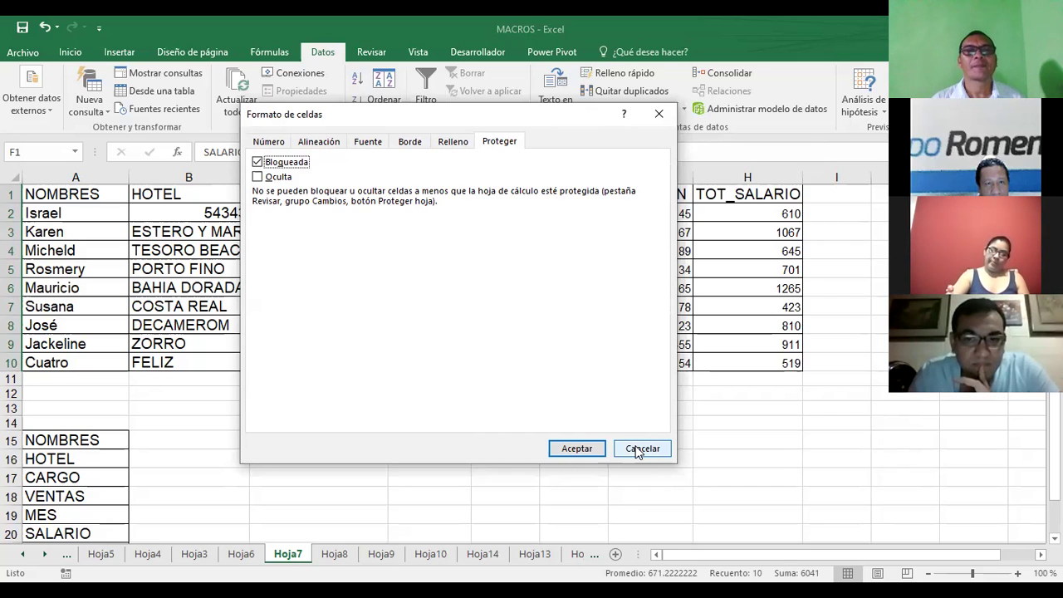
{"action": "left_click", "coordinate": [637, 450]}
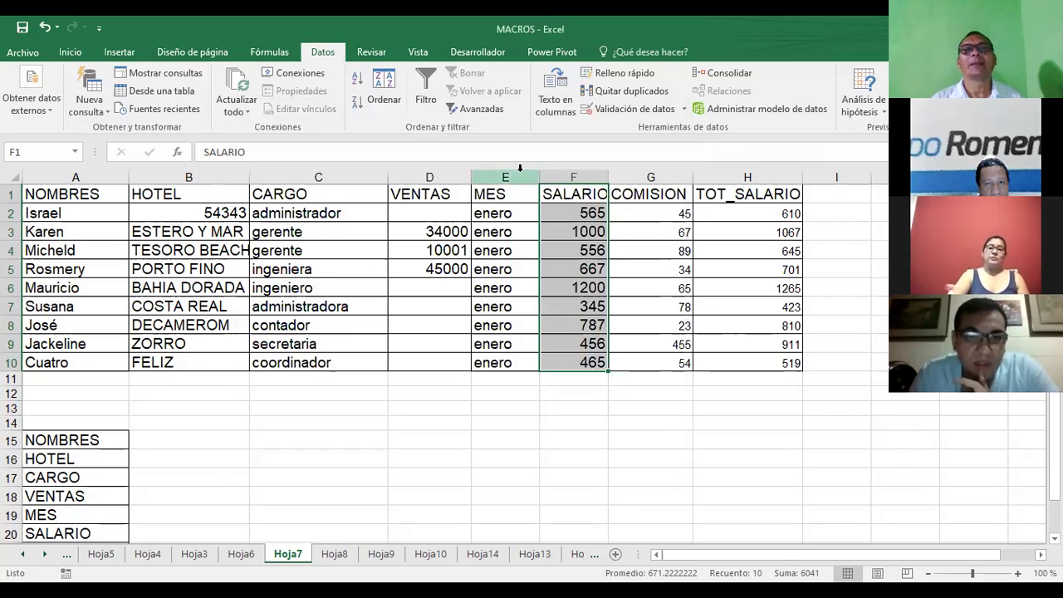
Step: Protect Hoja7 with Proteger hoja, additionally allowing Aplicar formato a columnas
{"action": "left_click", "coordinate": [375, 52]}
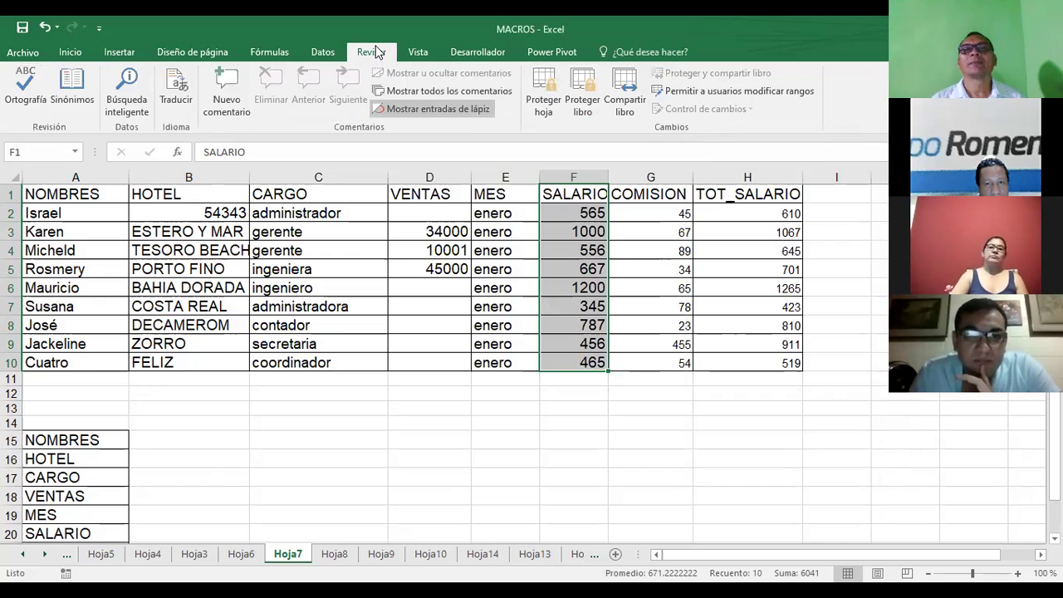
{"action": "left_click", "coordinate": [544, 90]}
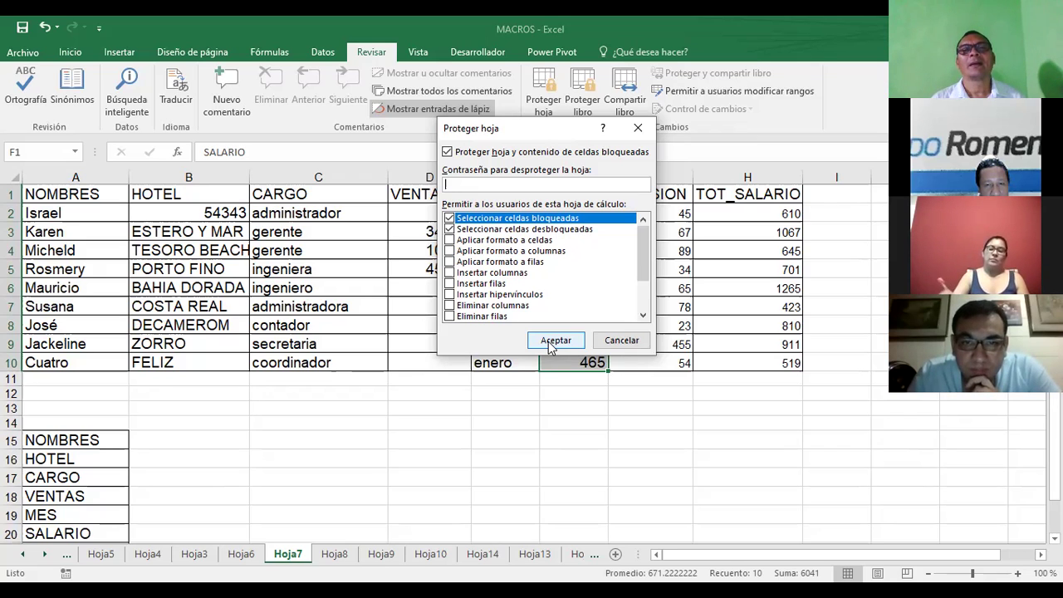
{"action": "left_click", "coordinate": [450, 250]}
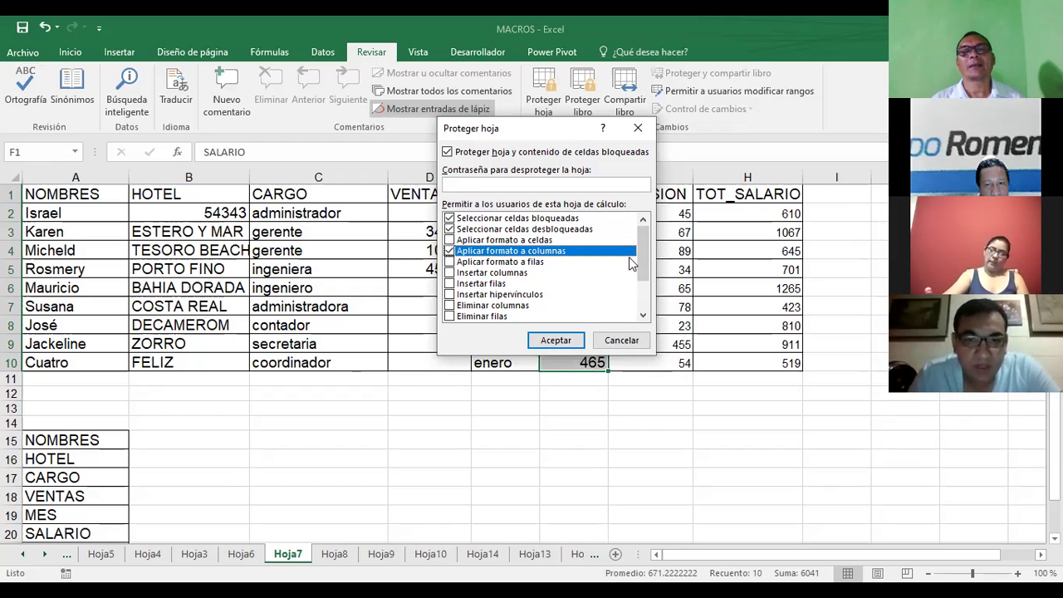
{"action": "left_click", "coordinate": [554, 341]}
{"action": "left_click", "coordinate": [573, 306]}
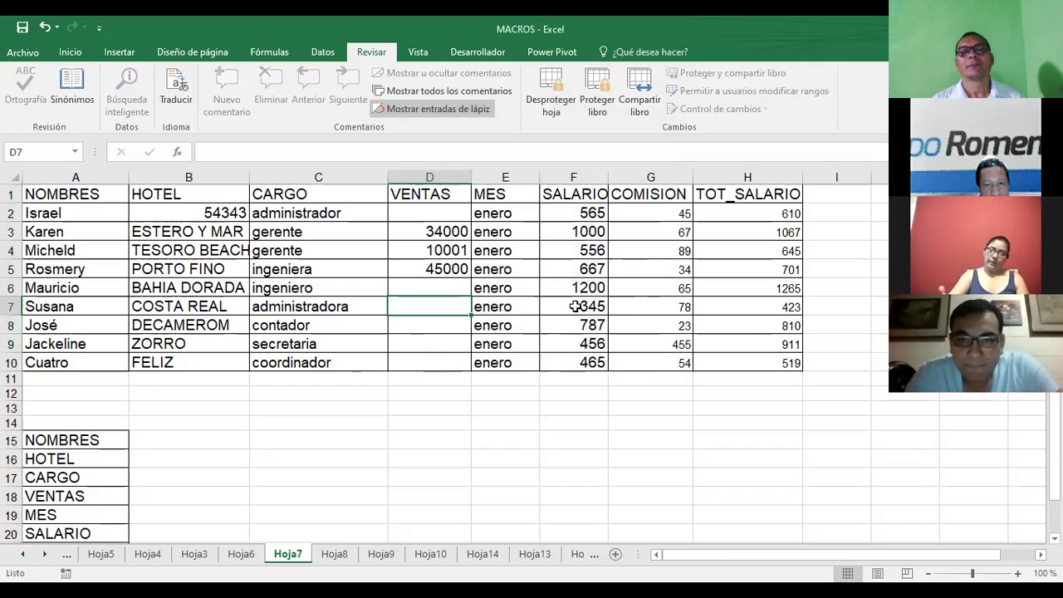
{"action": "double_click", "coordinate": [573, 307]}
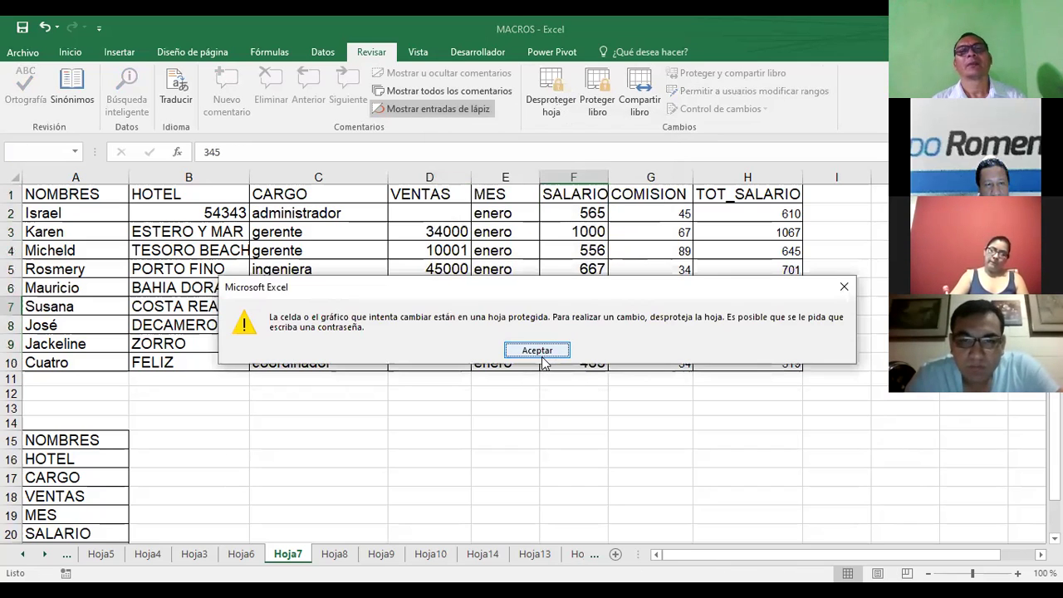
{"action": "left_click", "coordinate": [538, 352]}
{"action": "left_click", "coordinate": [576, 250]}
{"action": "double_click", "coordinate": [576, 249]}
{"action": "left_click", "coordinate": [554, 350]}
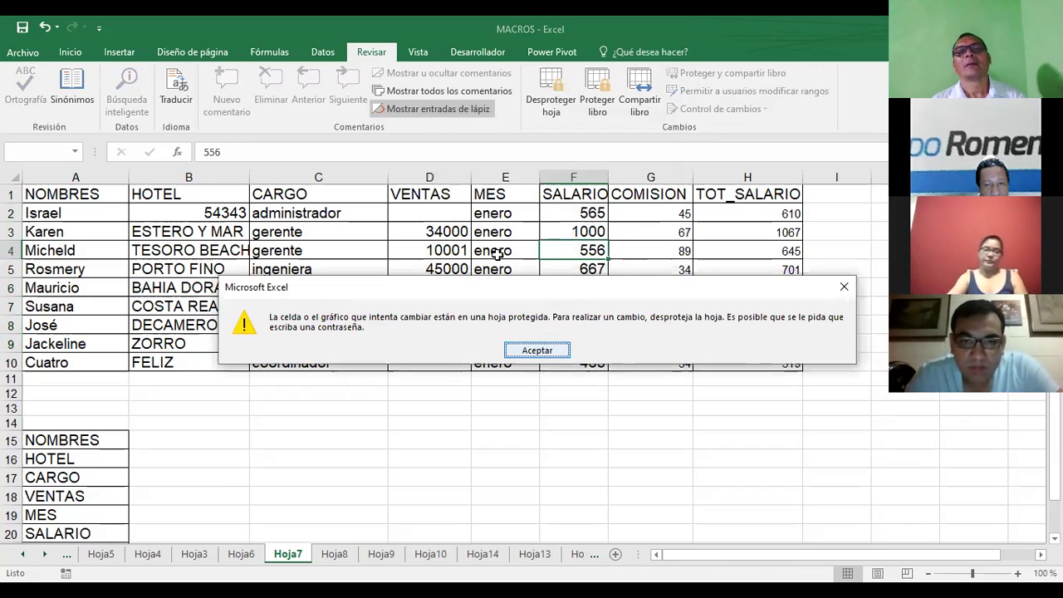
{"action": "left_click", "coordinate": [498, 253]}
{"action": "double_click", "coordinate": [498, 253]}
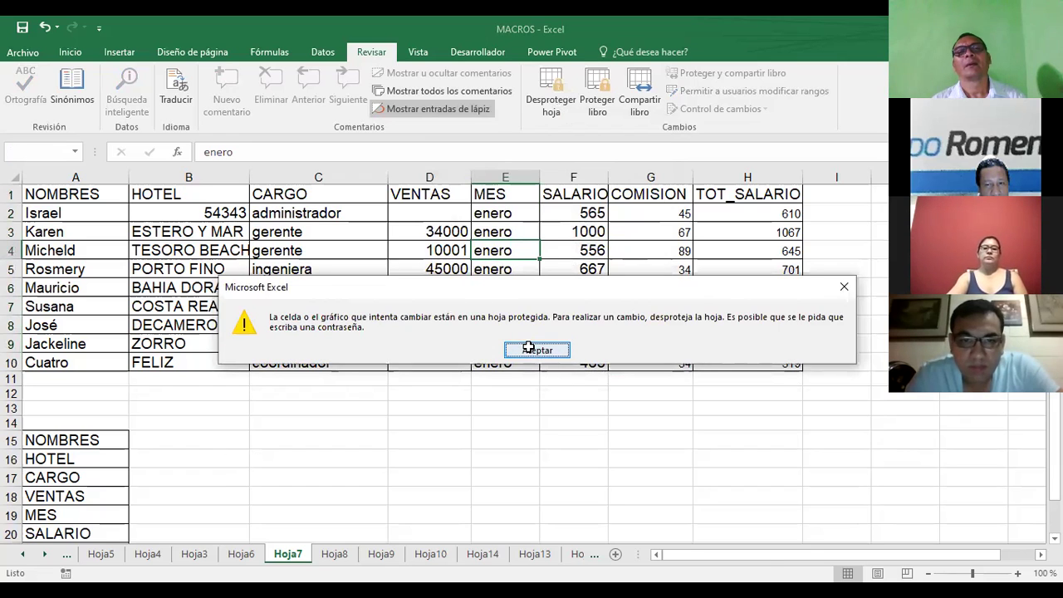
{"action": "left_click", "coordinate": [528, 349]}
{"action": "left_click_drag", "start_coordinate": [448, 249], "coordinate": [448, 232]}
{"action": "double_click", "coordinate": [449, 250]}
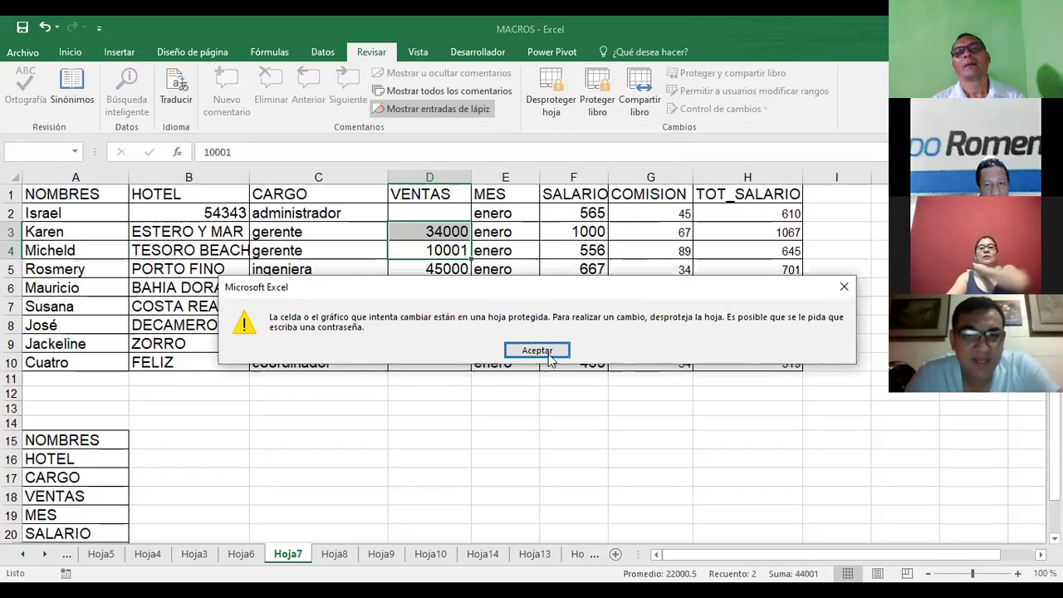
{"action": "left_click", "coordinate": [539, 348]}
{"action": "left_click", "coordinate": [657, 249]}
{"action": "double_click", "coordinate": [657, 249]}
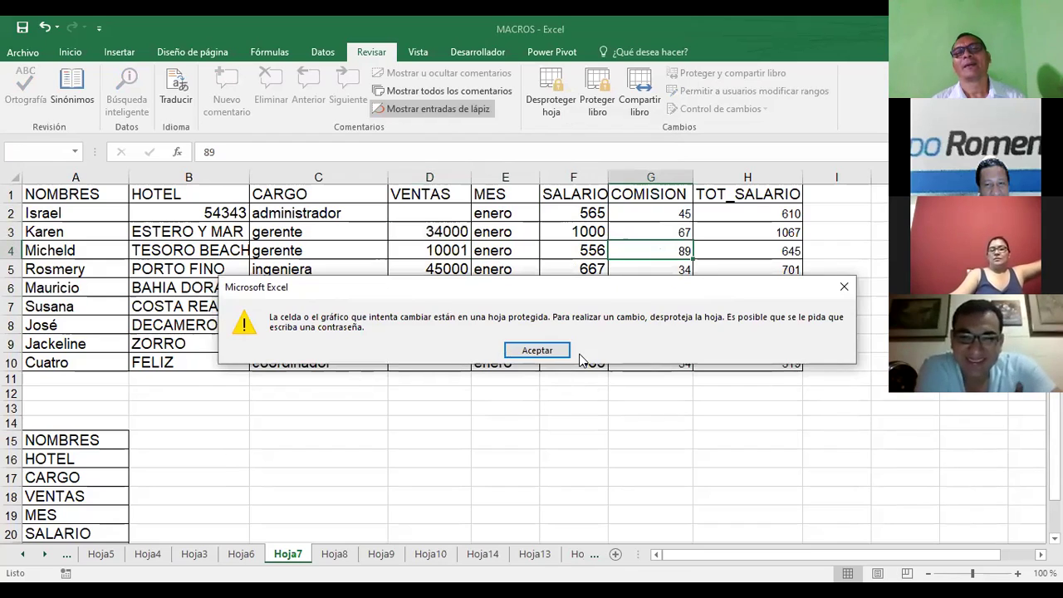
{"action": "key", "text": "Return"}
{"action": "left_click", "coordinate": [731, 249]}
{"action": "double_click", "coordinate": [733, 252]}
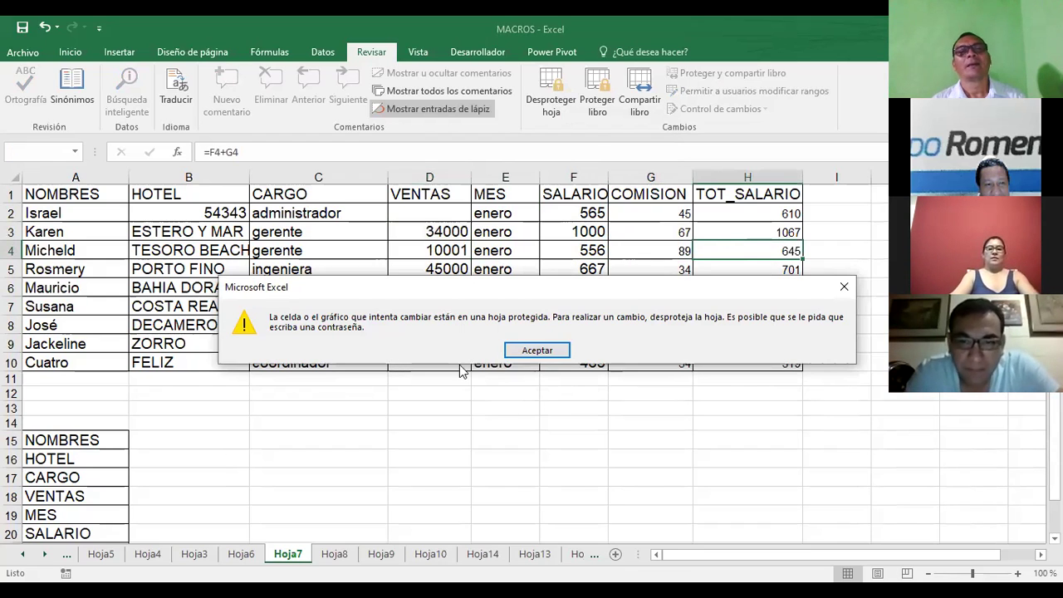
{"action": "left_click", "coordinate": [517, 343]}
{"action": "double_click", "coordinate": [318, 389]}
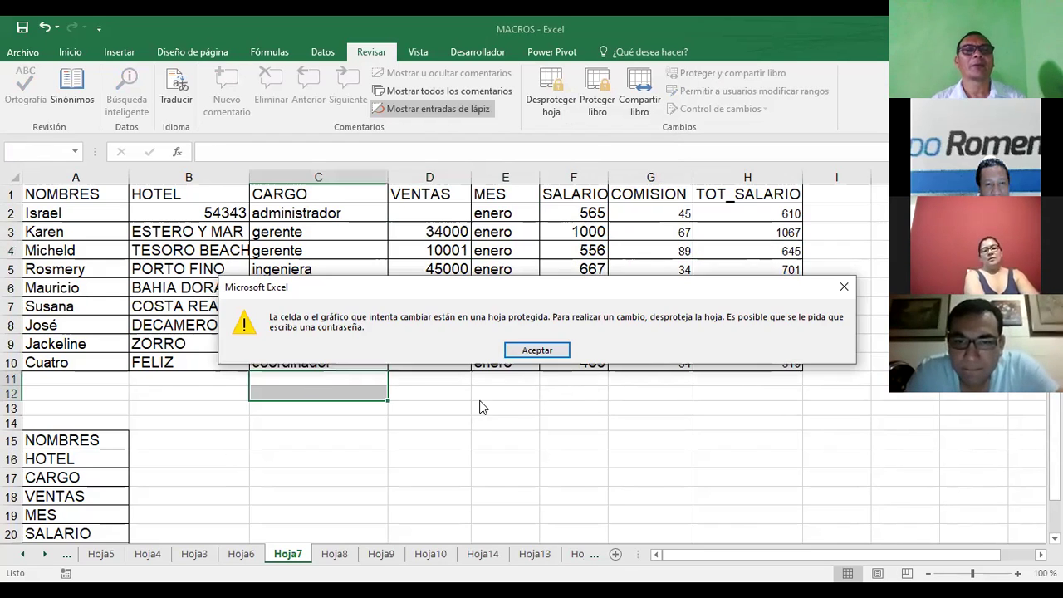
{"action": "key", "text": "Return"}
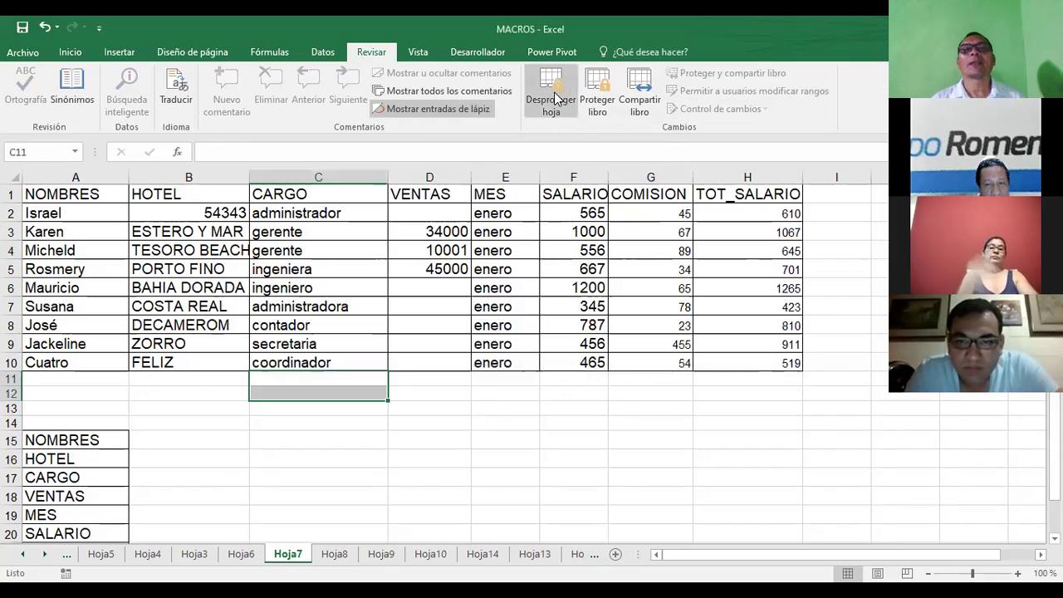
{"action": "left_click", "coordinate": [552, 96]}
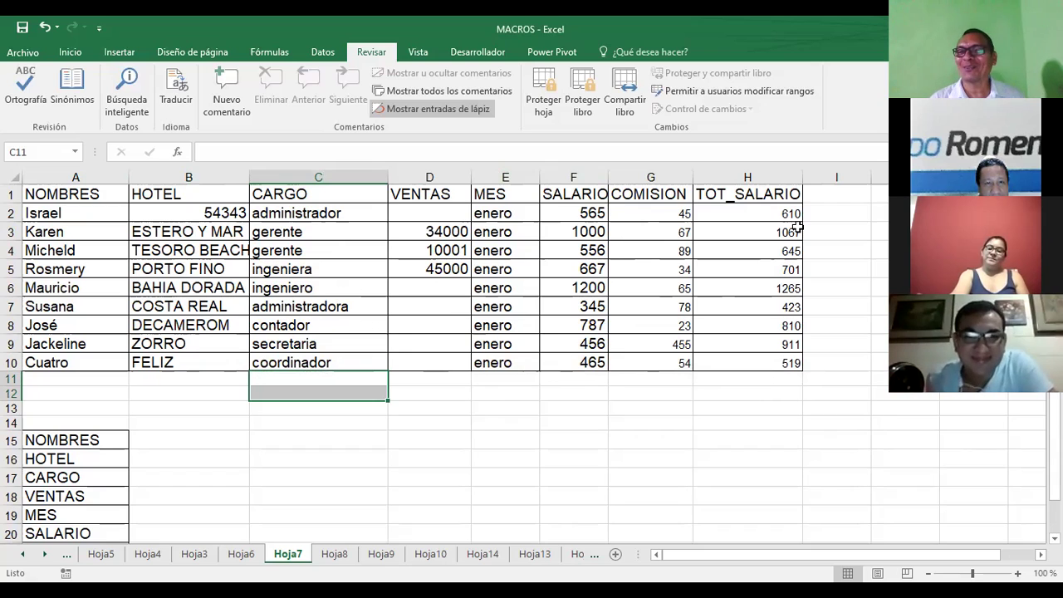
{"action": "left_click", "coordinate": [461, 228]}
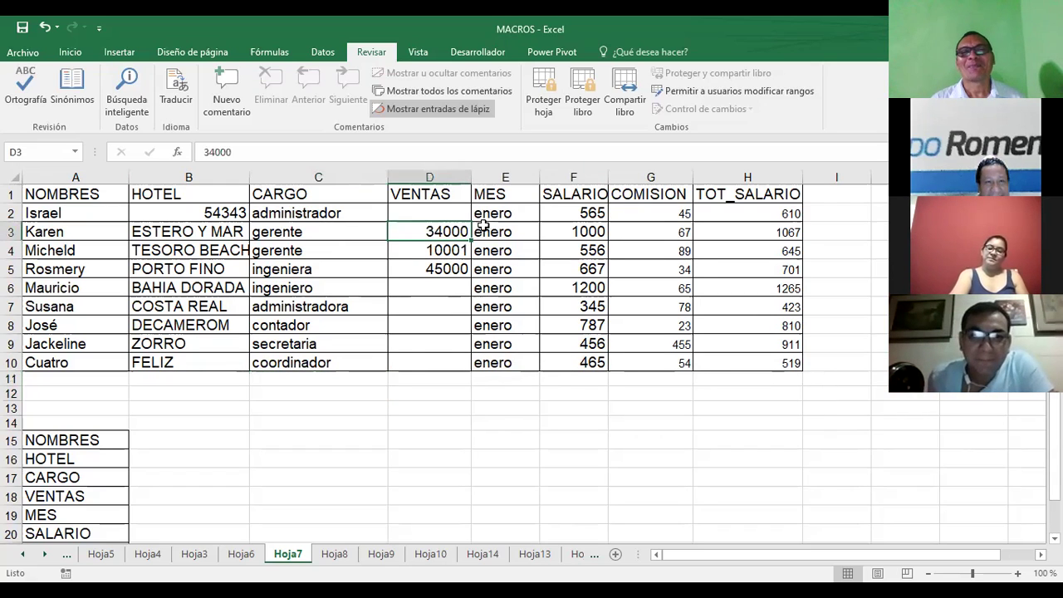
{"action": "left_click", "coordinate": [482, 225]}
{"action": "left_click", "coordinate": [450, 209]}
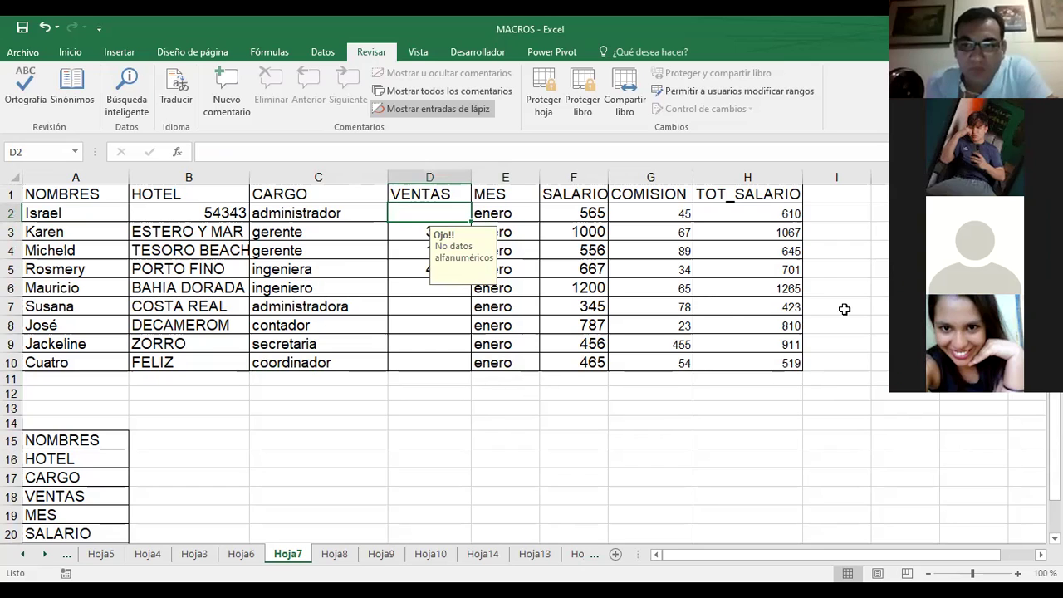
{"action": "scroll", "coordinate": [978, 529], "scroll_direction": "down", "scroll_amount": 2}
{"action": "scroll", "coordinate": [978, 530], "scroll_direction": "up", "scroll_amount": 2}
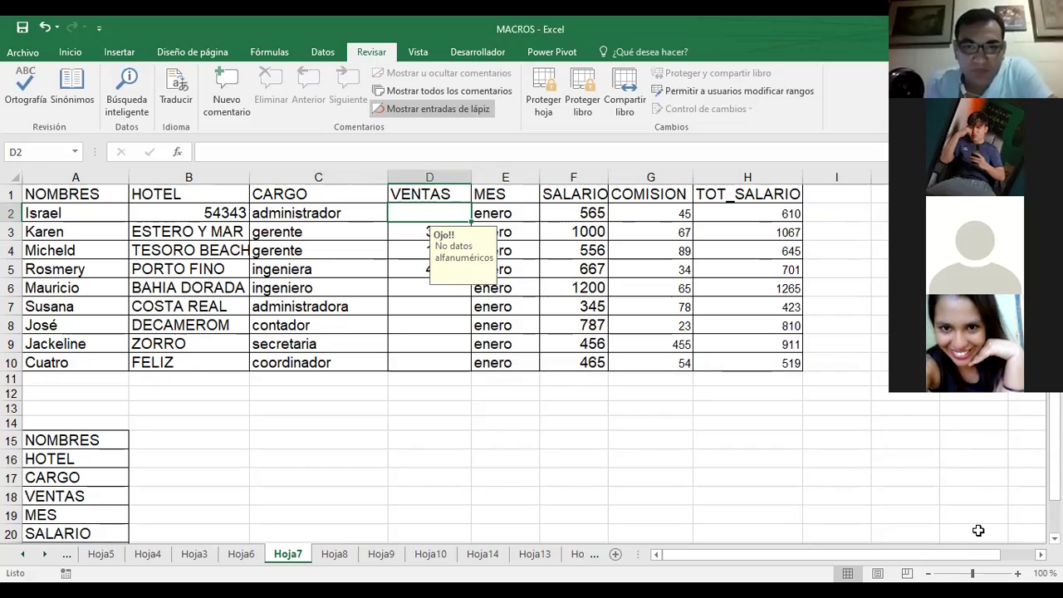
{"action": "scroll", "coordinate": [978, 529], "scroll_direction": "down", "scroll_amount": 2}
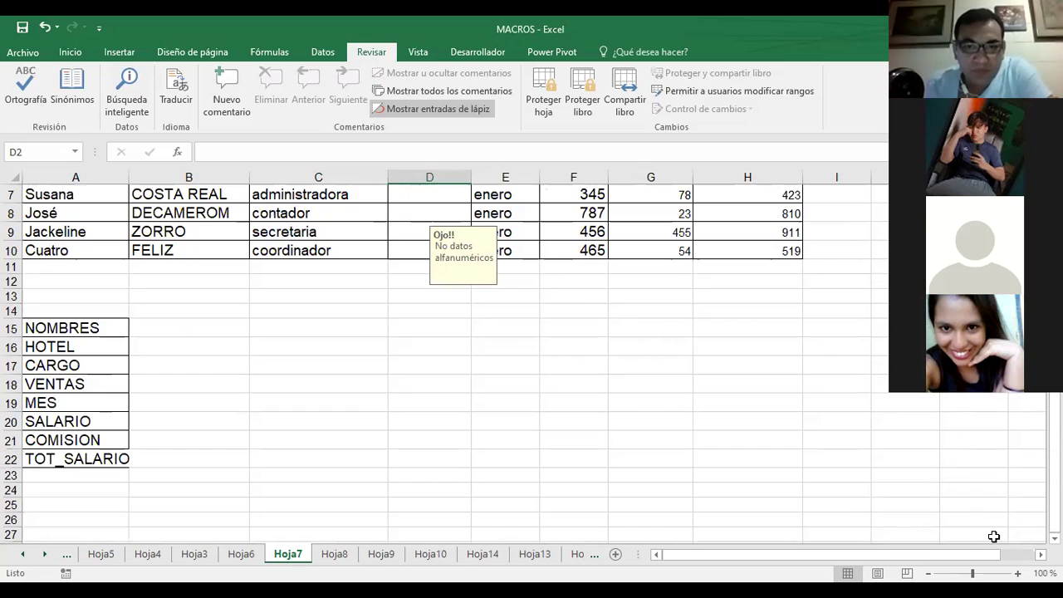
{"action": "scroll", "coordinate": [837, 330], "scroll_direction": "down", "scroll_amount": 4}
{"action": "scroll", "coordinate": [763, 342], "scroll_direction": "up", "scroll_amount": 6}
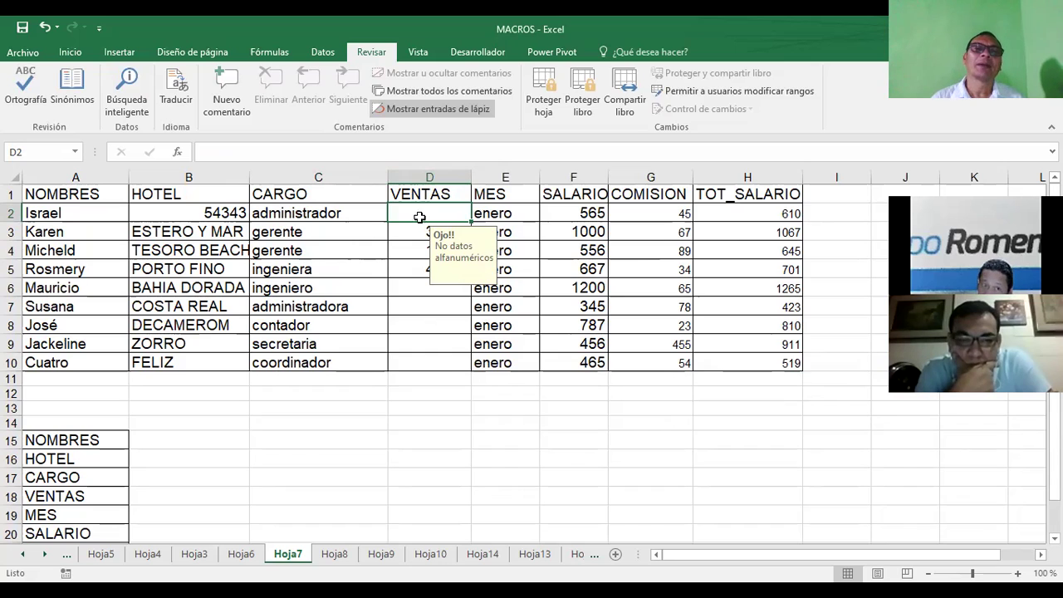
{"action": "left_click", "coordinate": [332, 210]}
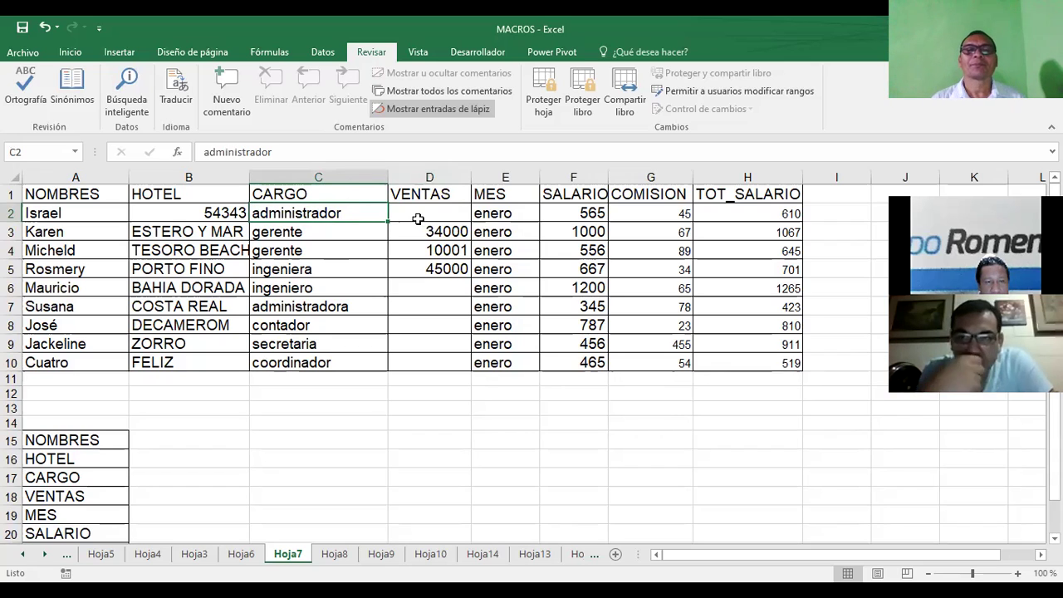
Step: Select the whole sheet and clear Bloqueada in Formato de celdas so all cells are unlocked
{"action": "left_click", "coordinate": [13, 175]}
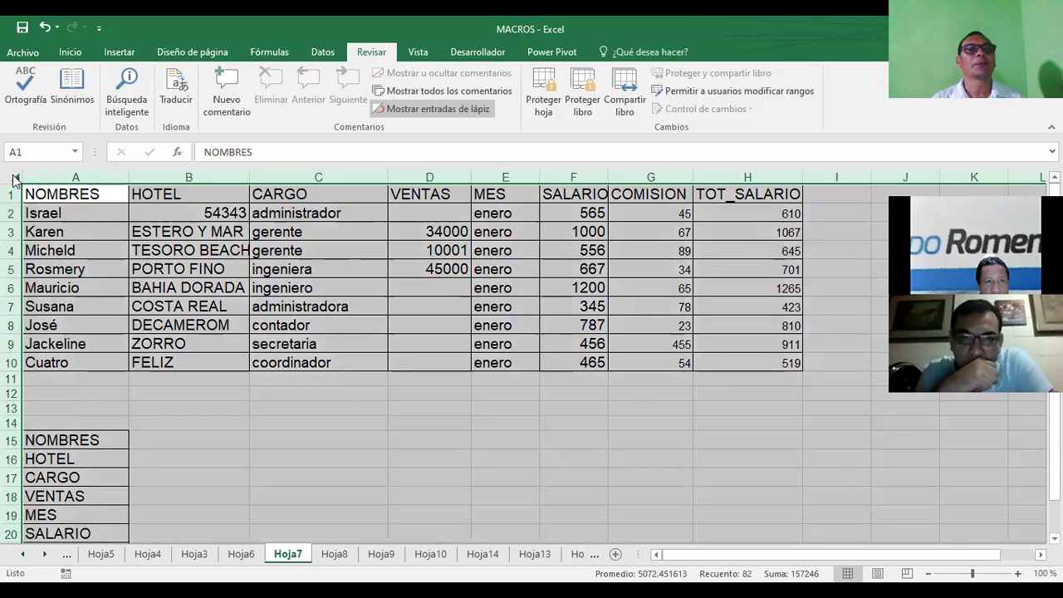
{"action": "right_click", "coordinate": [13, 179]}
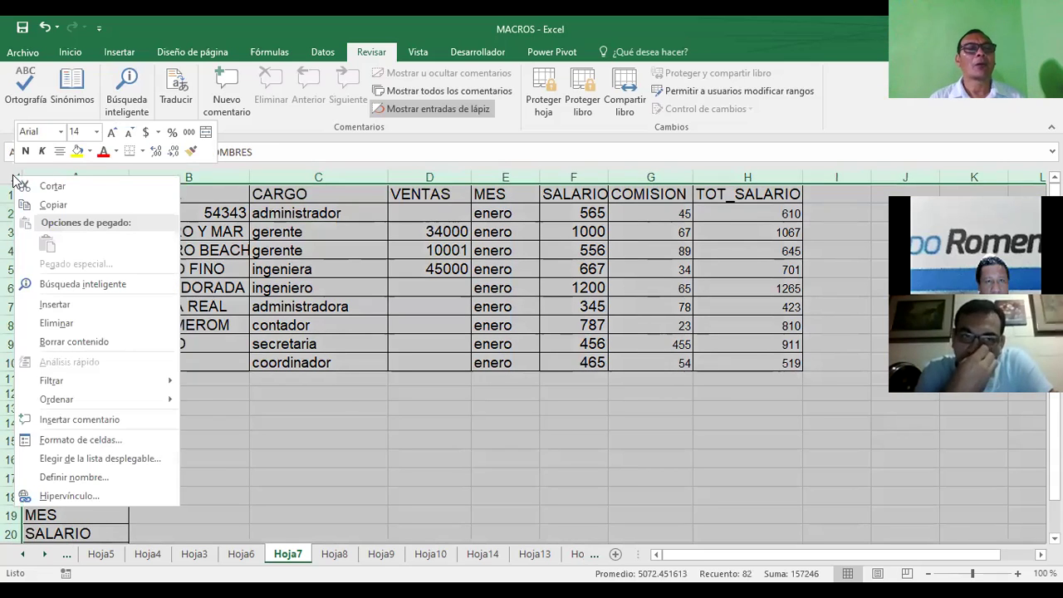
{"action": "left_click", "coordinate": [106, 440]}
{"action": "left_click", "coordinate": [23, 273]}
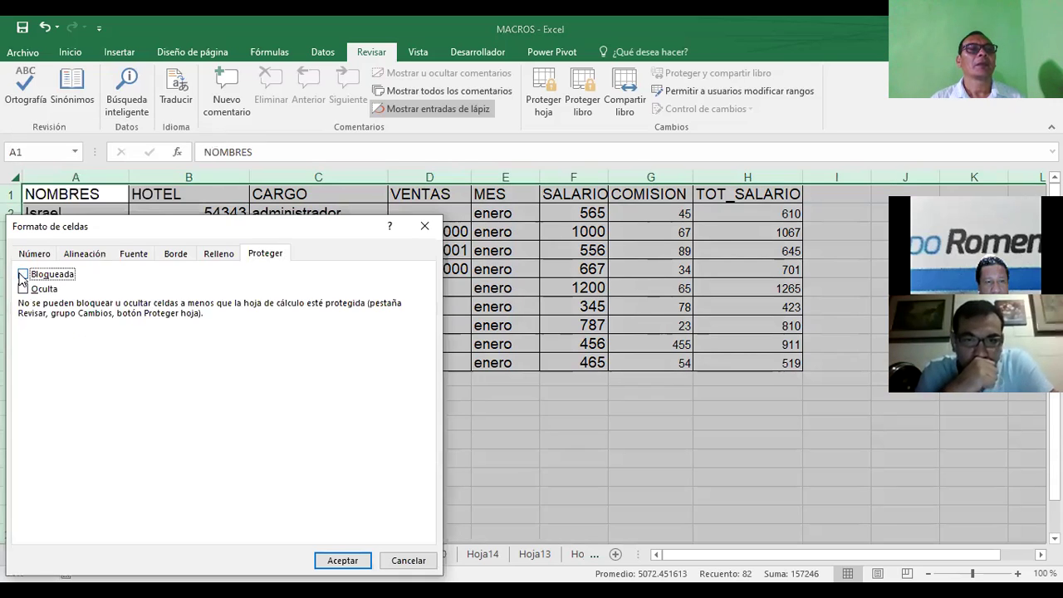
{"action": "left_click", "coordinate": [343, 560]}
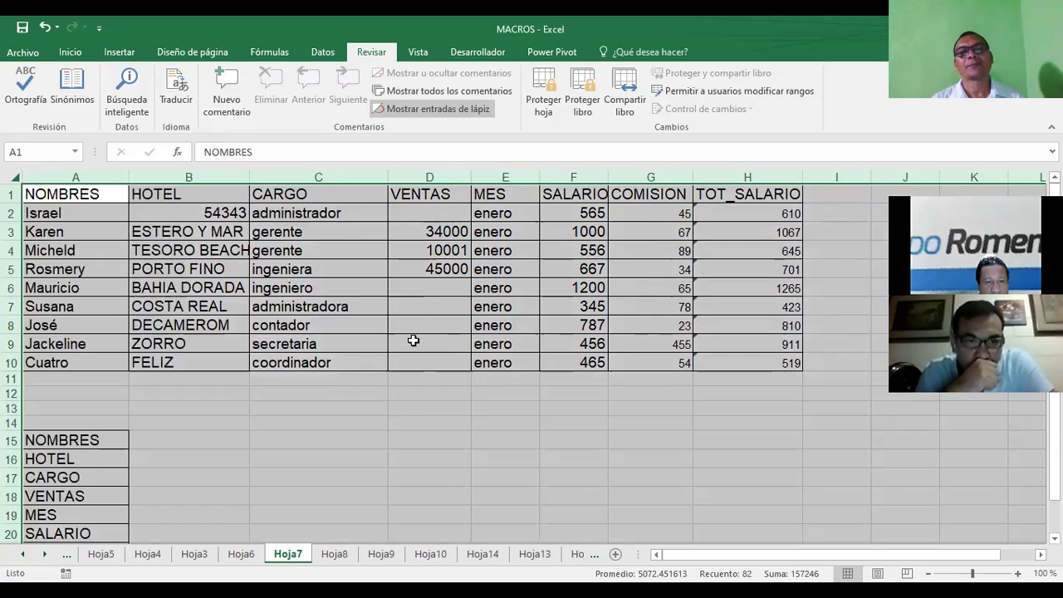
{"action": "left_click", "coordinate": [413, 341]}
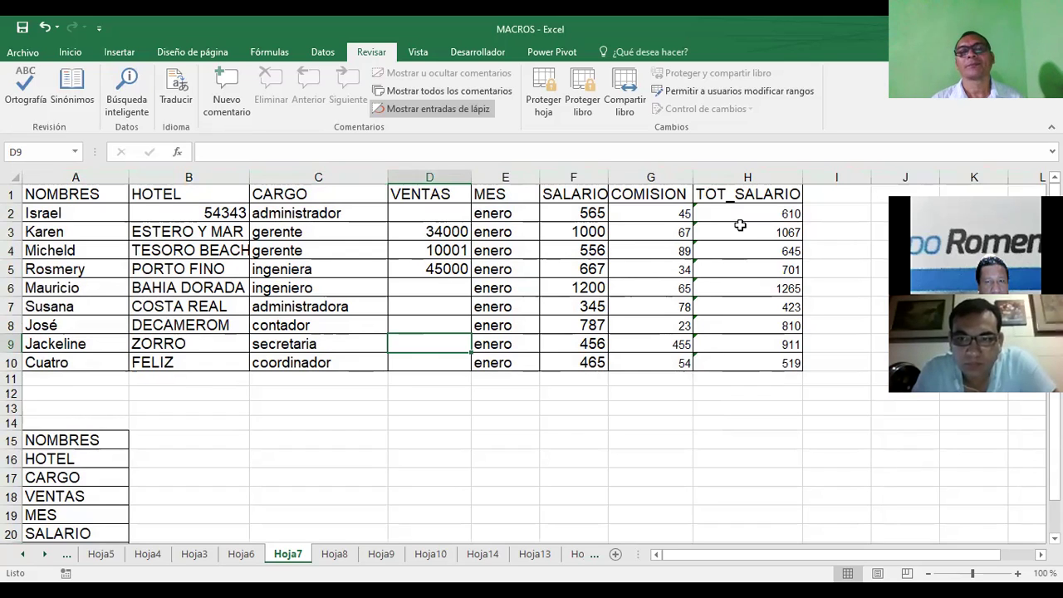
Step: Mark the SALARIO cells F1:F10 as Bloqueada in Formato de celdas
{"action": "left_click_drag", "start_coordinate": [561, 194], "coordinate": [575, 359]}
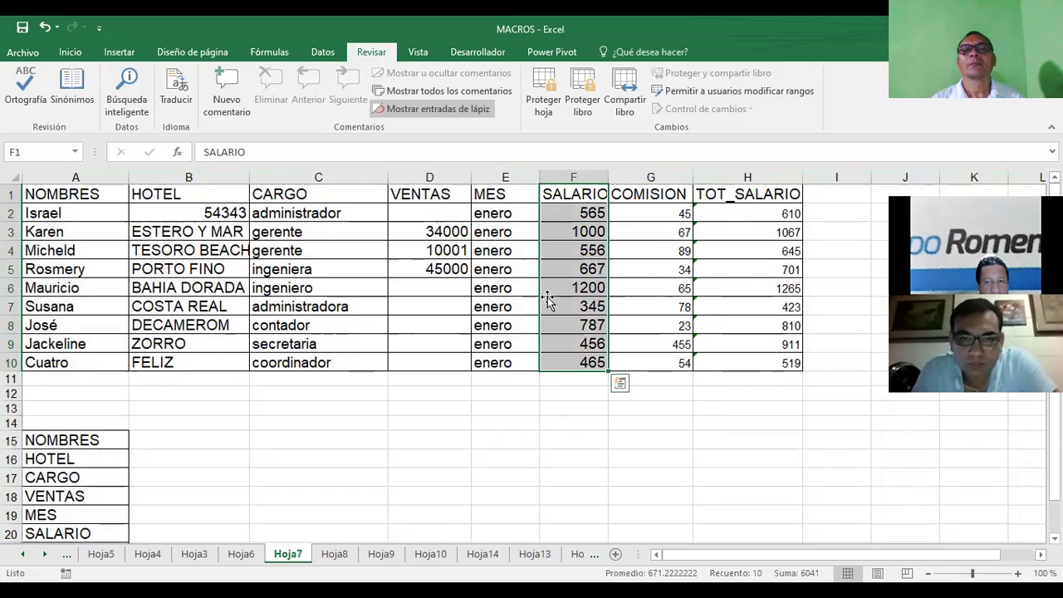
{"action": "right_click", "coordinate": [566, 209]}
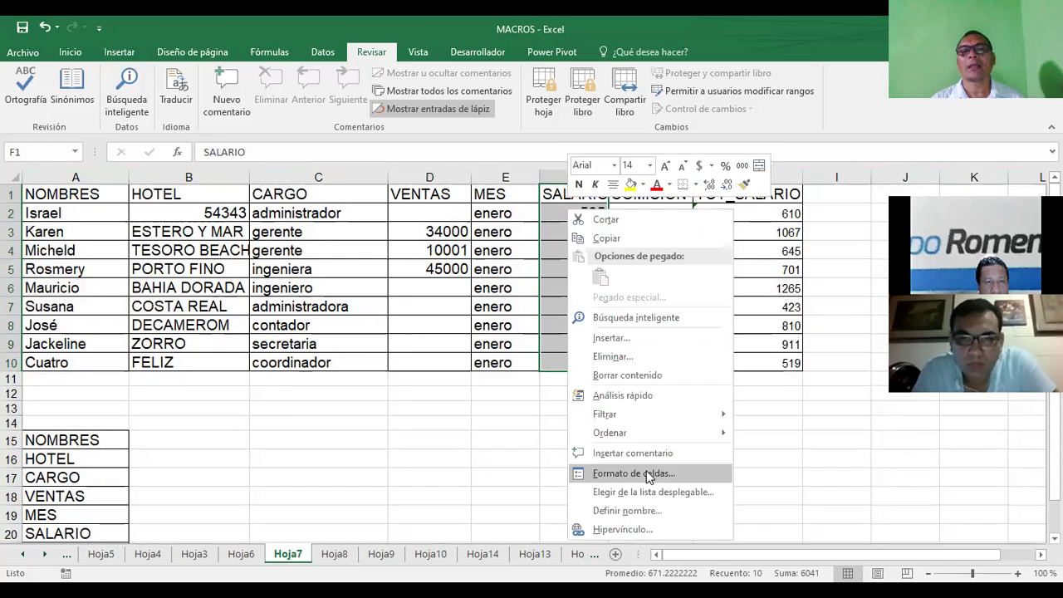
{"action": "left_click", "coordinate": [646, 470]}
{"action": "left_click", "coordinate": [446, 275]}
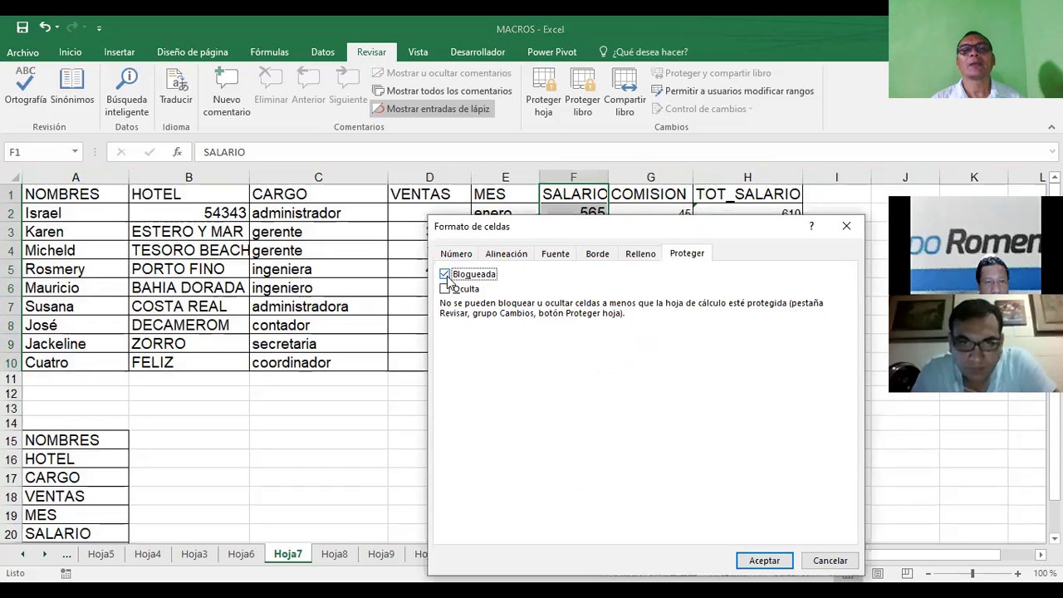
{"action": "left_click", "coordinate": [765, 561]}
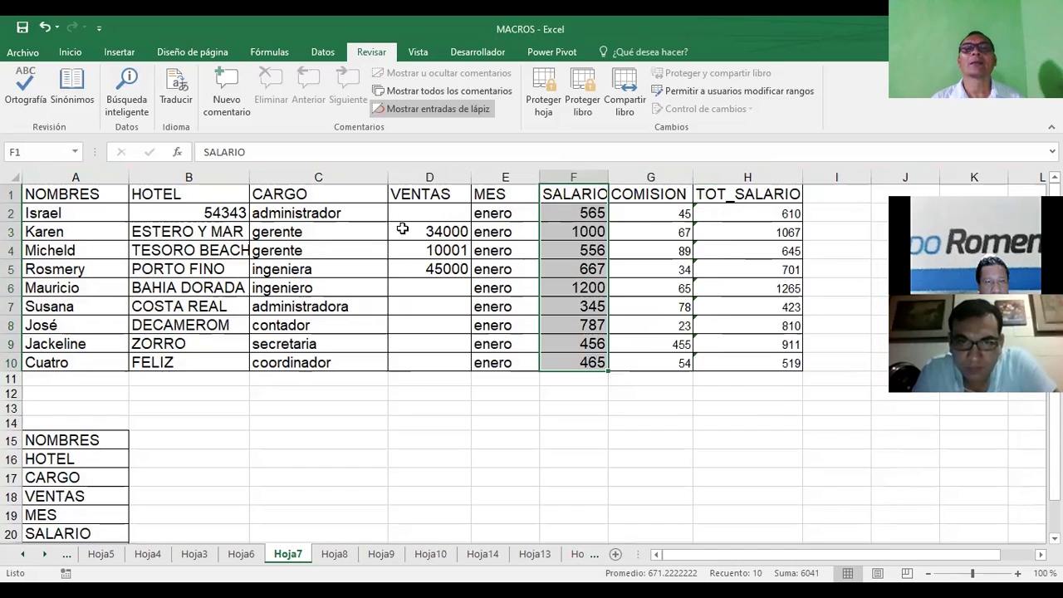
Step: Protect Hoja7 with Aplicar formato a columnas unchecked
{"action": "left_click", "coordinate": [544, 105]}
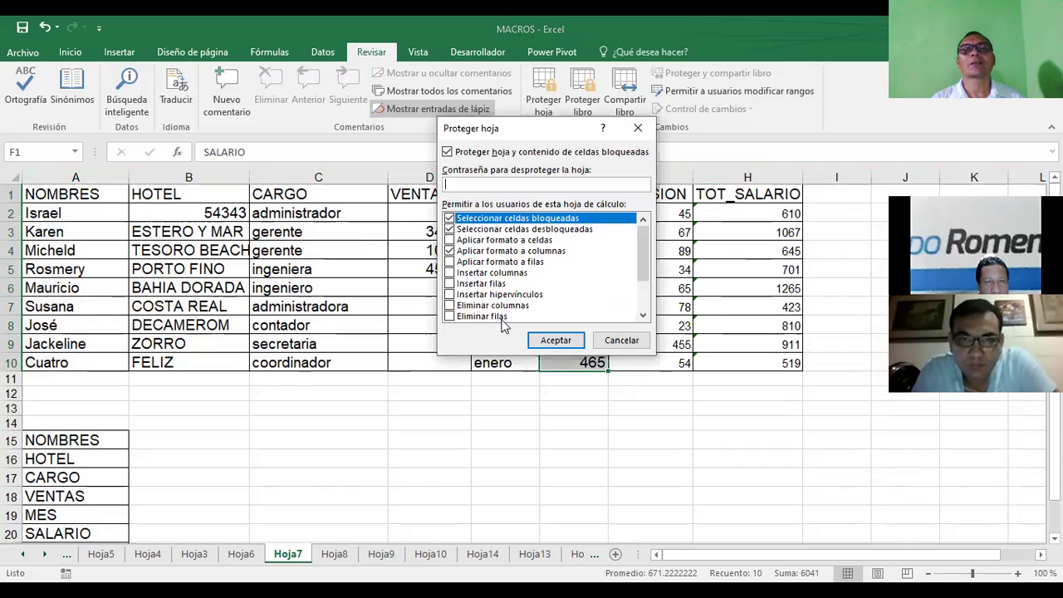
{"action": "left_click", "coordinate": [450, 251]}
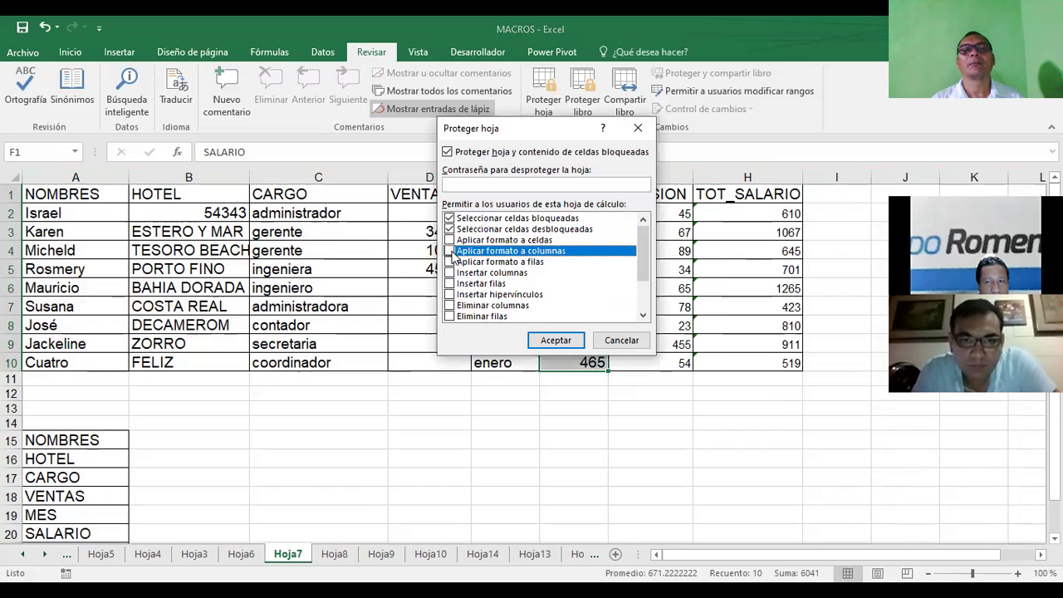
{"action": "left_click", "coordinate": [565, 341]}
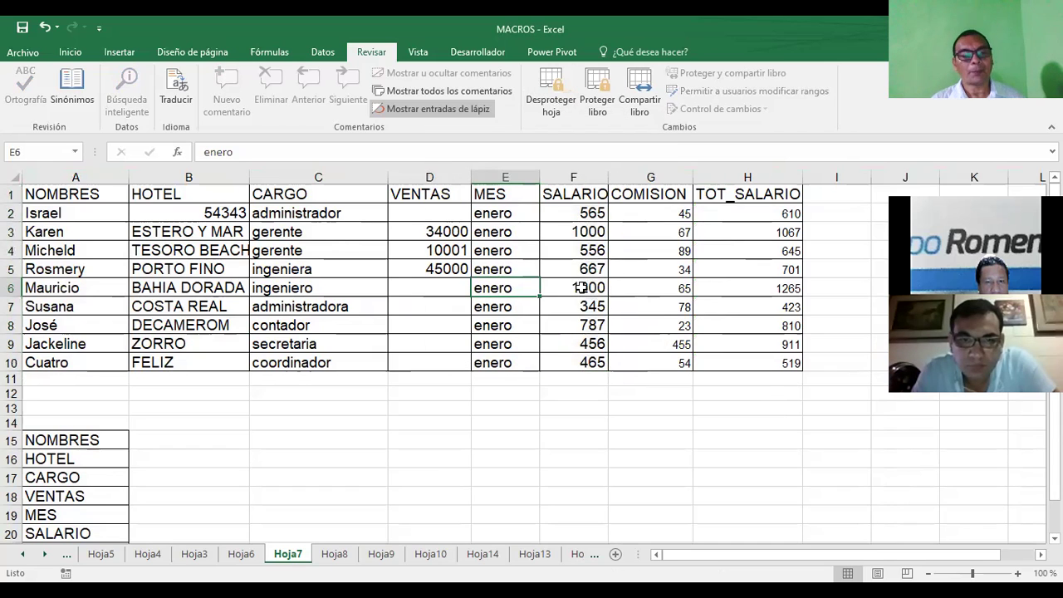
Step: Try editing locked salary cell F6 and dismiss the protected-sheet warning
{"action": "left_click", "coordinate": [579, 288]}
{"action": "double_click", "coordinate": [579, 287]}
{"action": "left_click", "coordinate": [537, 348]}
Step: Enter test text cgc in E4, fdgd in G4, gdfg in H4 and sdf in C5
{"action": "left_click", "coordinate": [505, 250]}
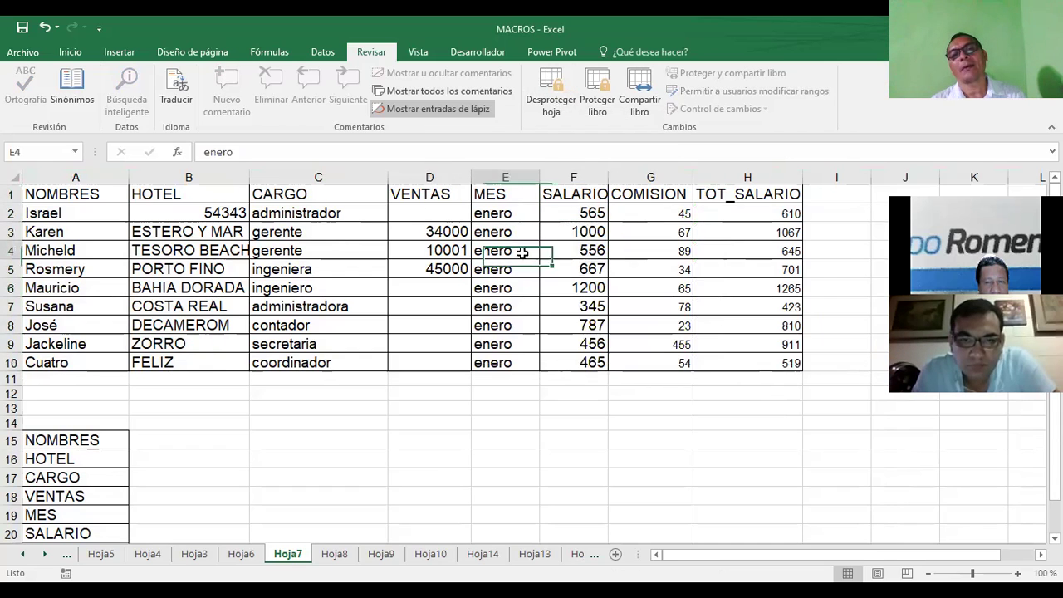
{"action": "type", "text": "cgc"}
{"action": "left_click", "coordinate": [675, 254]}
{"action": "type", "text": "fdgd"}
{"action": "left_click", "coordinate": [780, 250]}
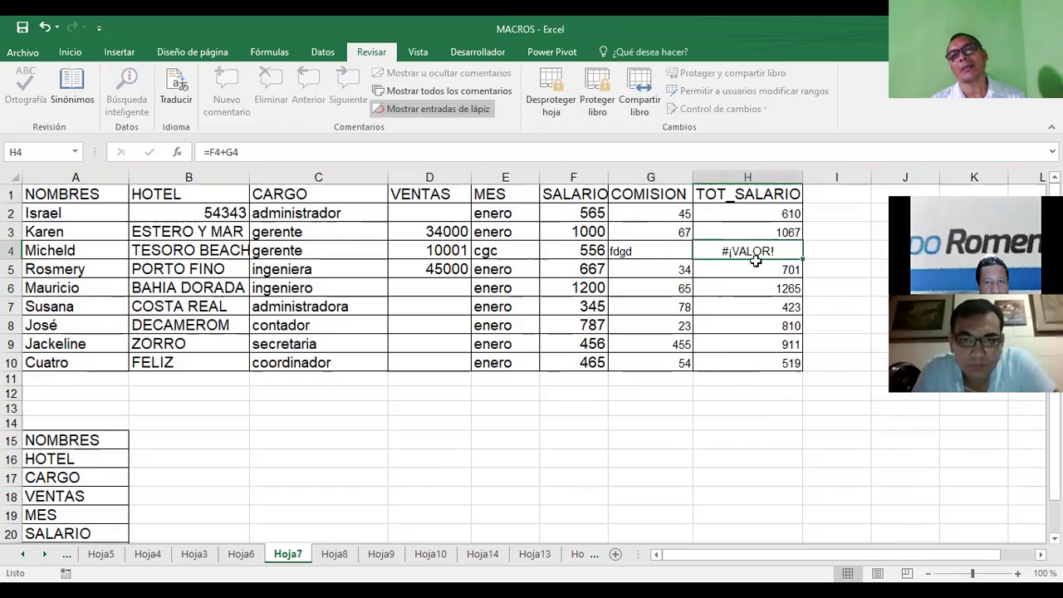
{"action": "type", "text": "gdfg"}
{"action": "left_click", "coordinate": [335, 269]}
{"action": "type", "text": "sdf"}
{"action": "left_click", "coordinate": [429, 287]}
{"action": "left_click", "coordinate": [573, 287]}
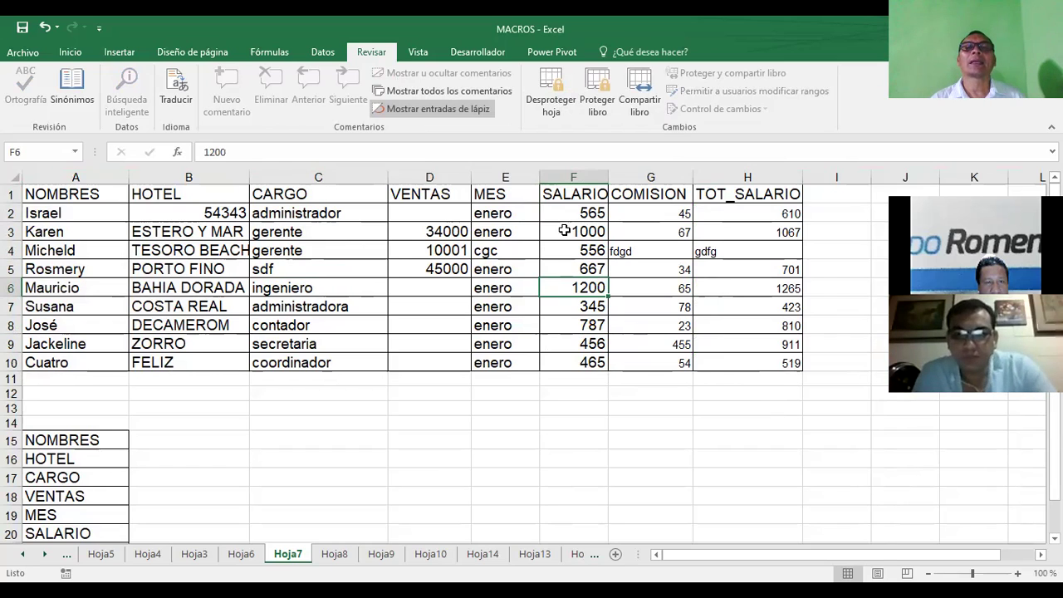
{"action": "left_click", "coordinate": [572, 197]}
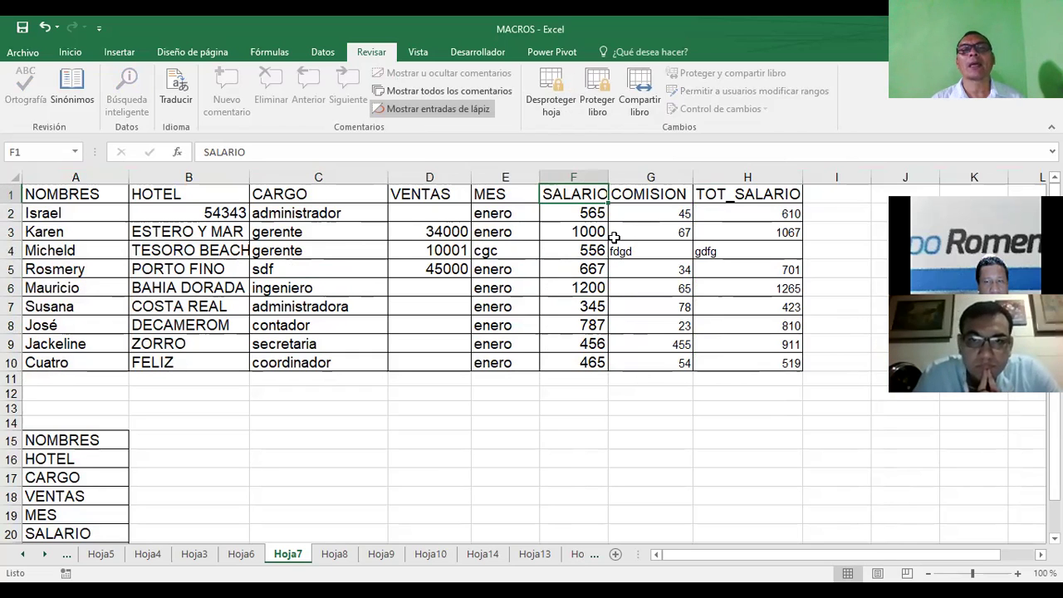
Step: Select the whole sheet, check its context menu, then remove protection with Desproteger hoja
{"action": "left_click", "coordinate": [10, 178]}
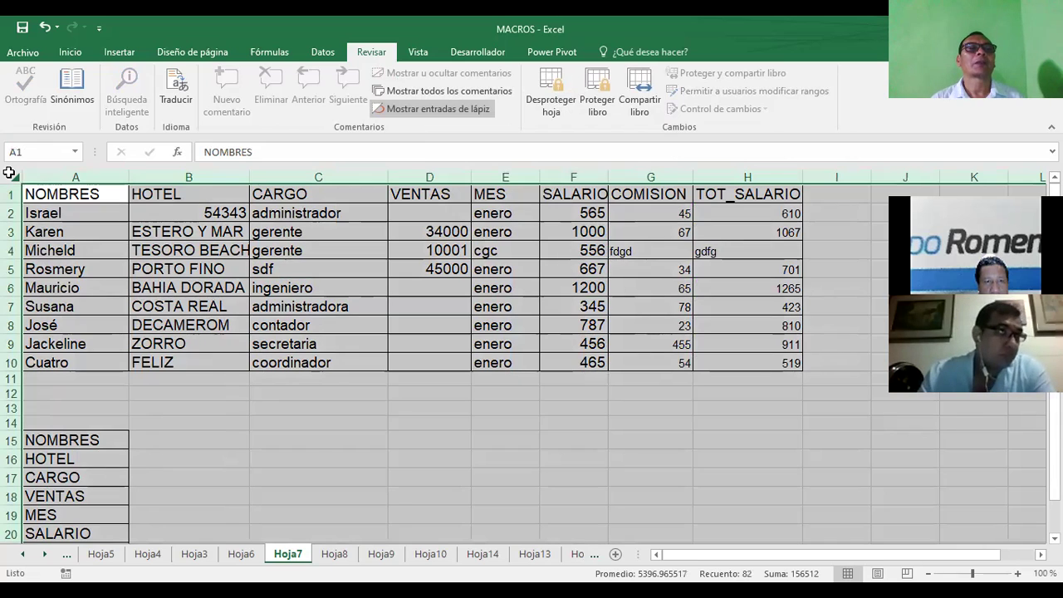
{"action": "right_click", "coordinate": [10, 176]}
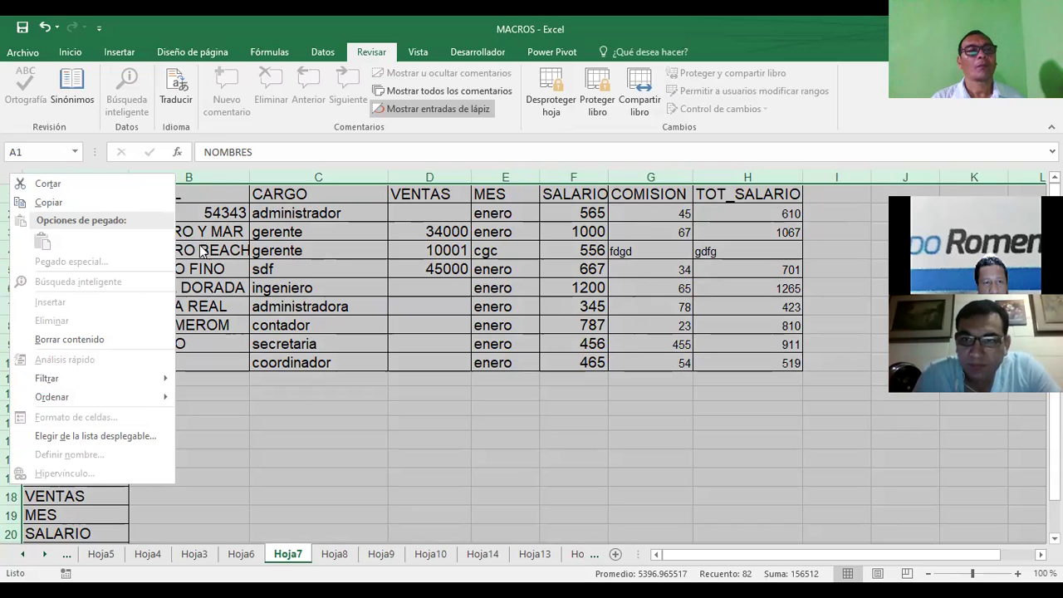
{"action": "left_click", "coordinate": [552, 89]}
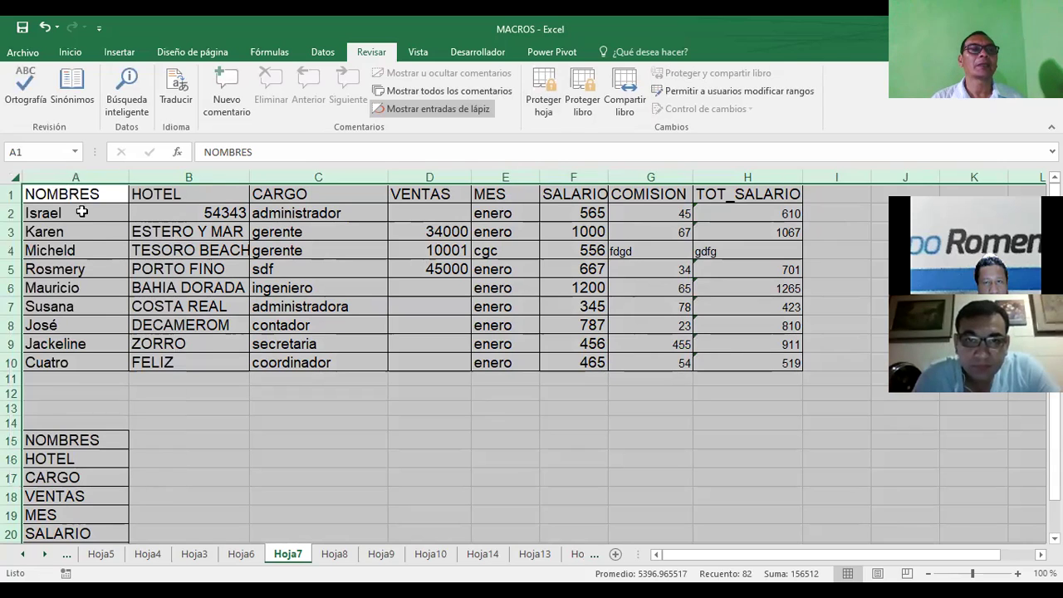
Step: Protect Hoja7 again with the default Proteger hoja settings
{"action": "right_click", "coordinate": [12, 181]}
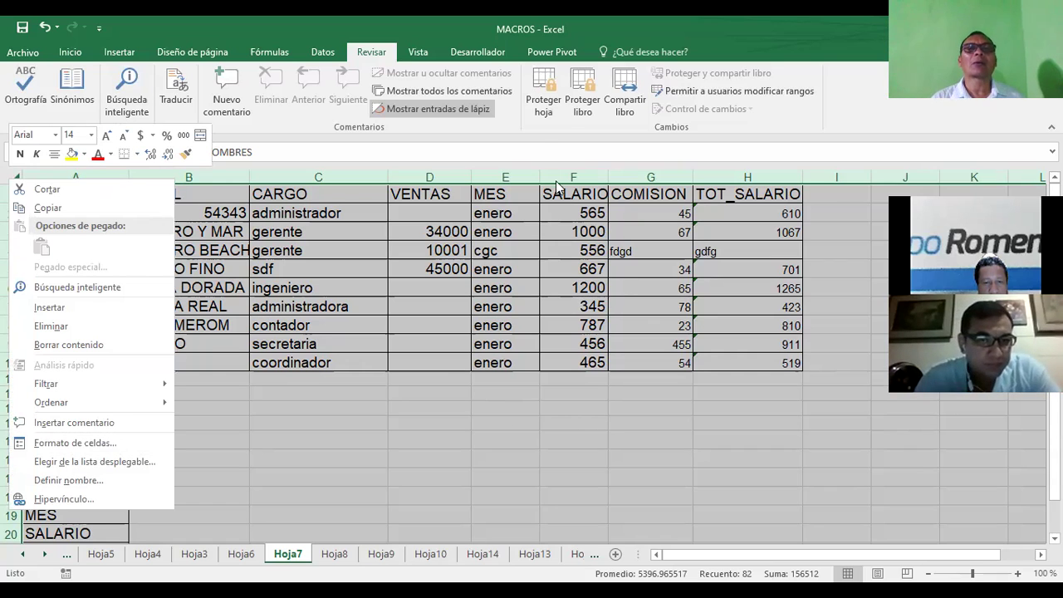
{"action": "left_click", "coordinate": [553, 99]}
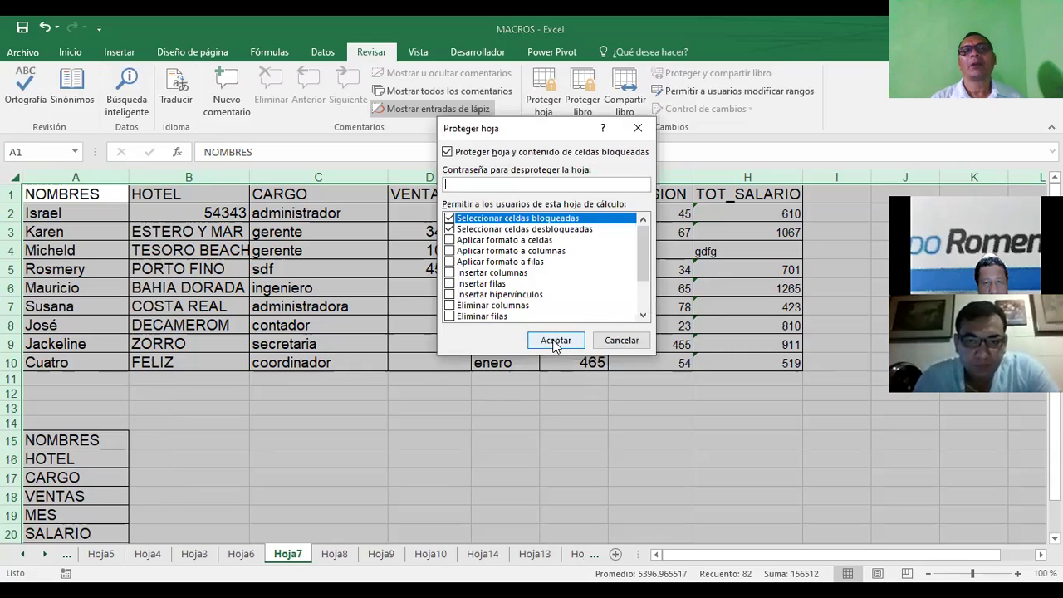
{"action": "left_click", "coordinate": [553, 343]}
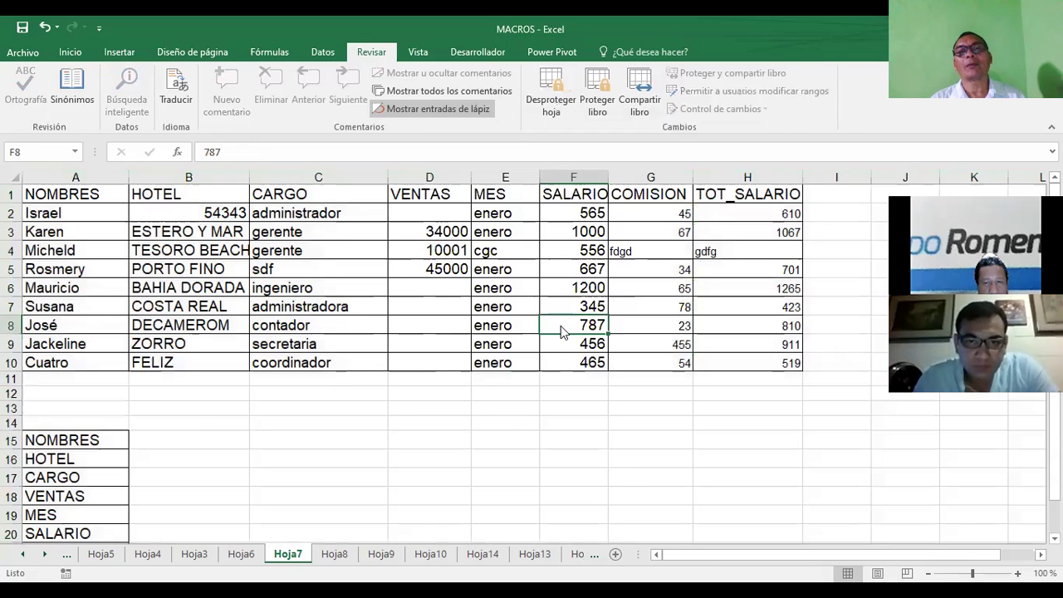
Step: Try editing locked salary cells F8 and F3, dismissing each protection warning
{"action": "double_click", "coordinate": [561, 326]}
{"action": "left_click", "coordinate": [531, 350]}
{"action": "left_click", "coordinate": [565, 236]}
{"action": "double_click", "coordinate": [565, 235]}
{"action": "left_click", "coordinate": [536, 351]}
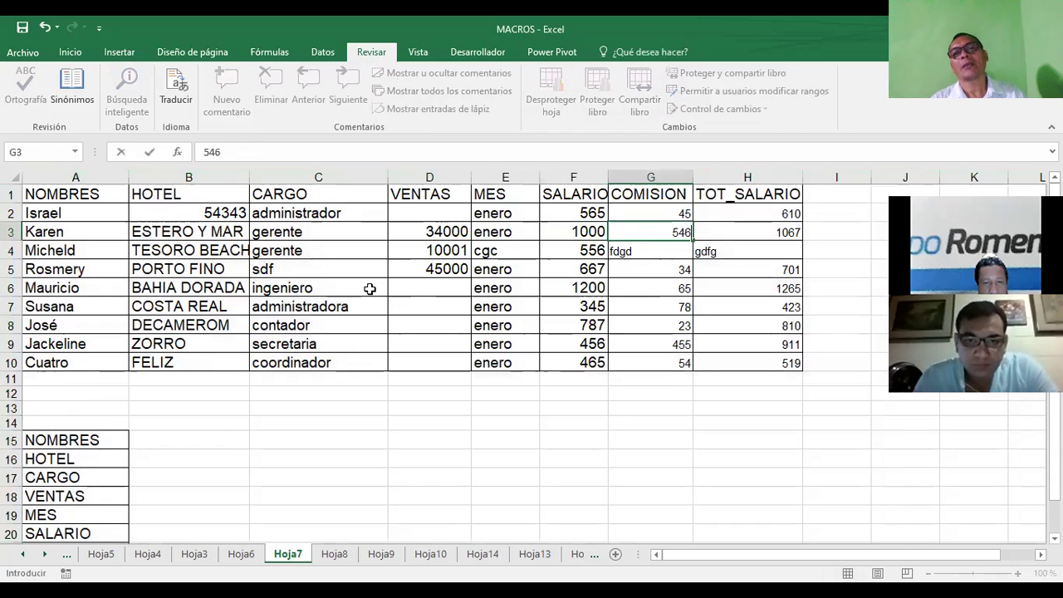
Step: Enter 546 in unlocked cell C6 and confirm salary cell F4 still rejects edits
{"action": "left_click", "coordinate": [368, 288]}
{"action": "type", "text": "546"}
{"action": "left_click", "coordinate": [575, 252]}
{"action": "double_click", "coordinate": [575, 252]}
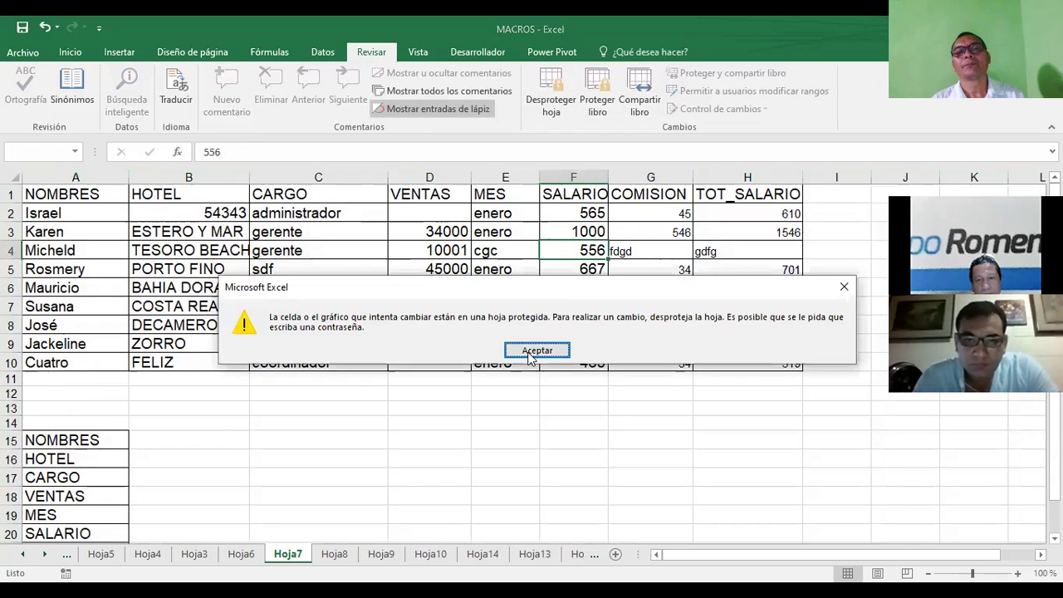
{"action": "left_click", "coordinate": [537, 350]}
{"action": "left_click", "coordinate": [574, 245]}
{"action": "double_click", "coordinate": [574, 245]}
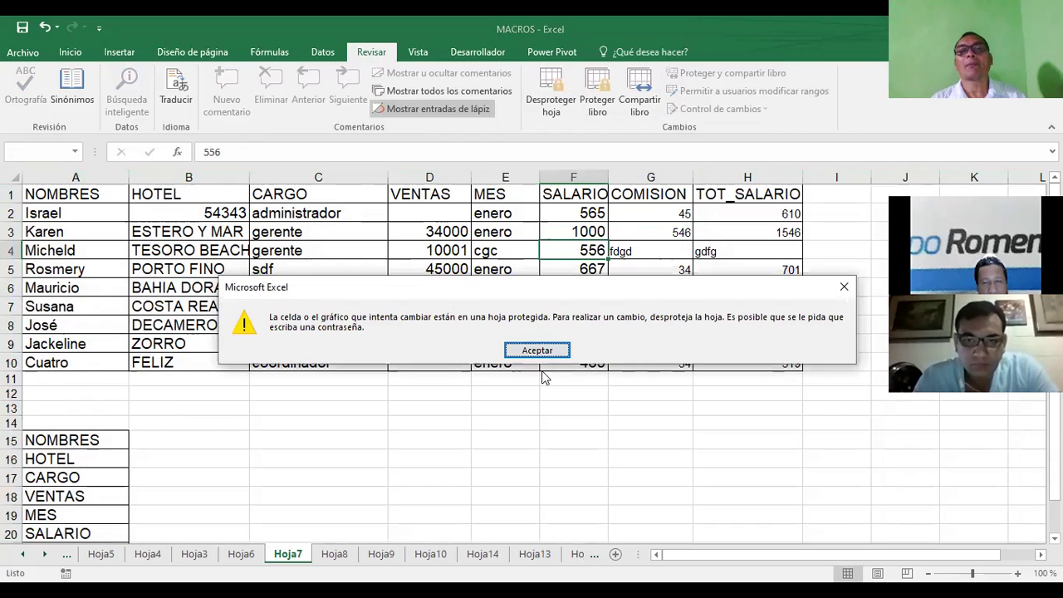
{"action": "key", "text": "Return"}
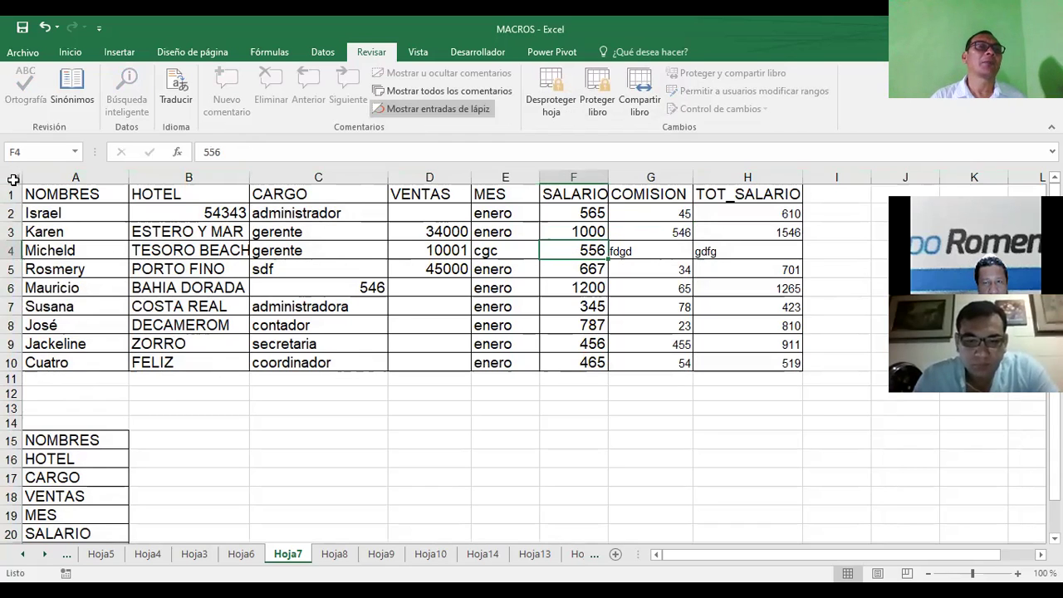
{"action": "left_click", "coordinate": [15, 177]}
Step: Inspect the context menu and select the CARGO, SALARIO and VENTAS column ranges
{"action": "right_click", "coordinate": [15, 181]}
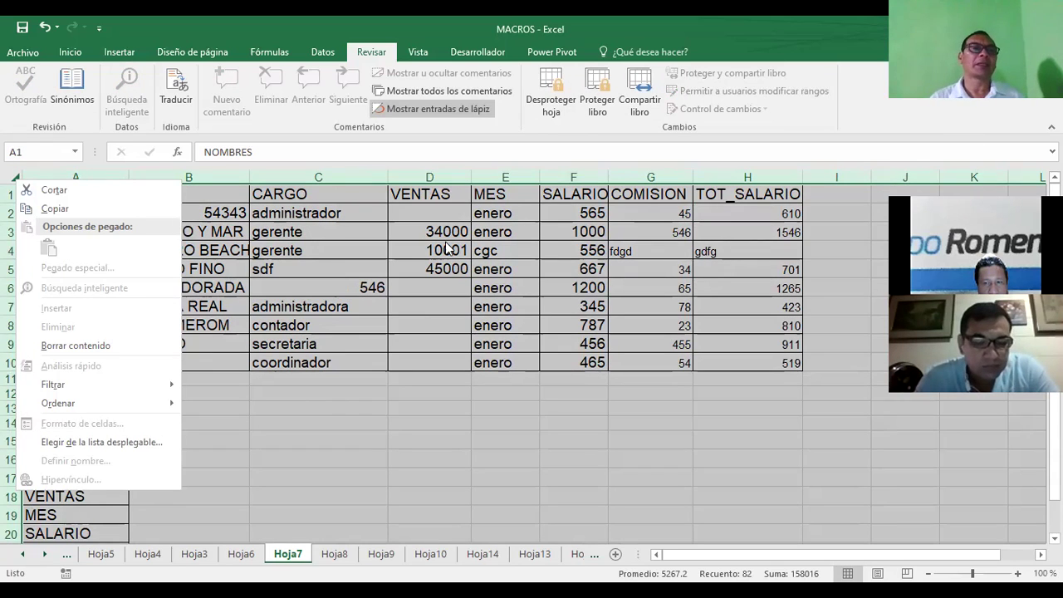
{"action": "key", "text": "Escape"}
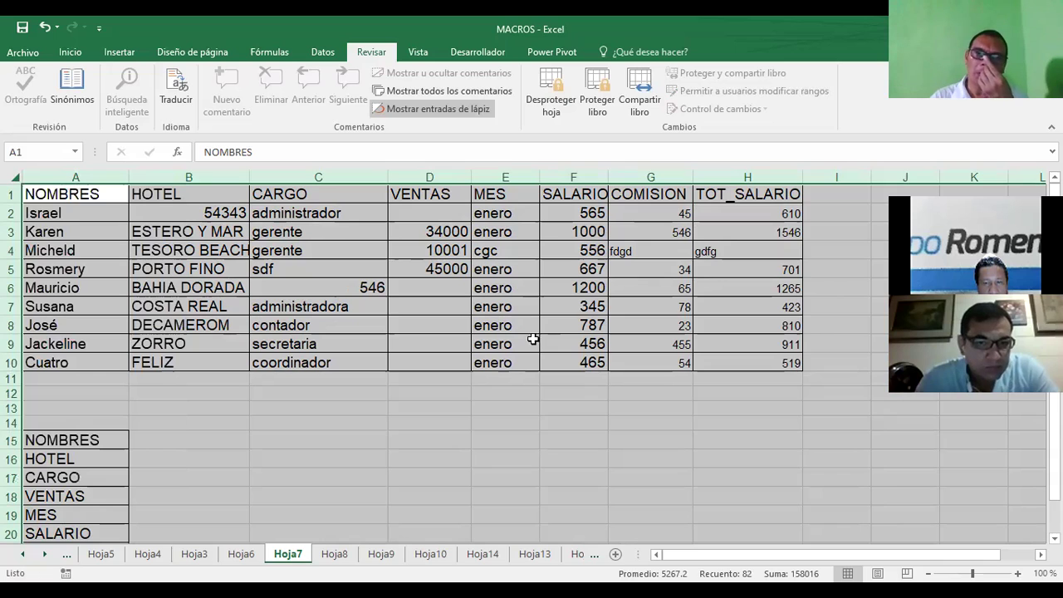
{"action": "left_click", "coordinate": [430, 274]}
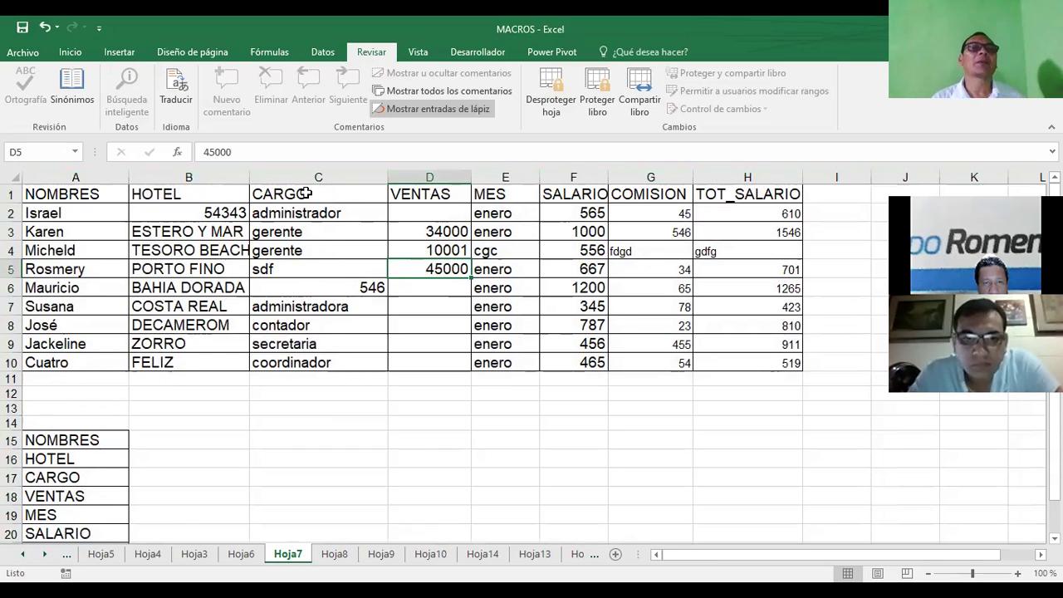
{"action": "left_click_drag", "start_coordinate": [294, 196], "coordinate": [252, 368]}
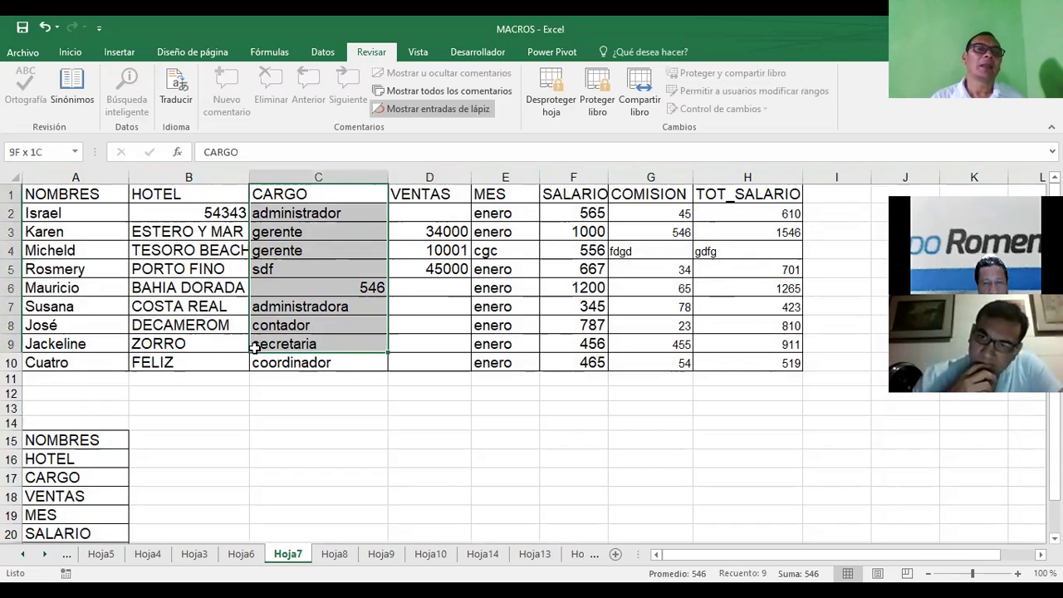
{"action": "left_click", "coordinate": [451, 251]}
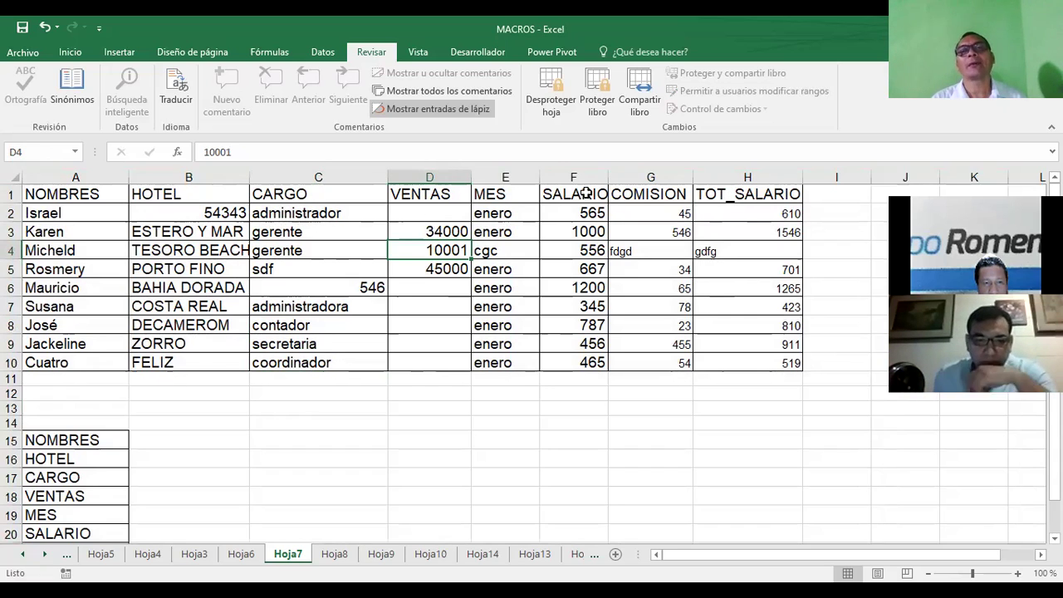
{"action": "left_click_drag", "start_coordinate": [586, 192], "coordinate": [573, 363]}
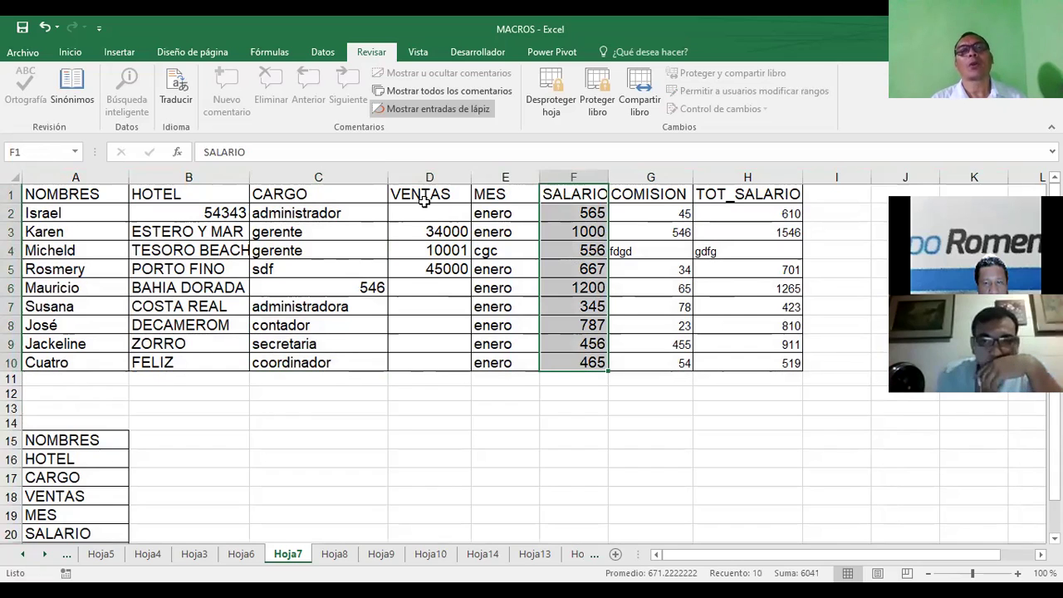
{"action": "left_click_drag", "start_coordinate": [424, 201], "coordinate": [410, 358]}
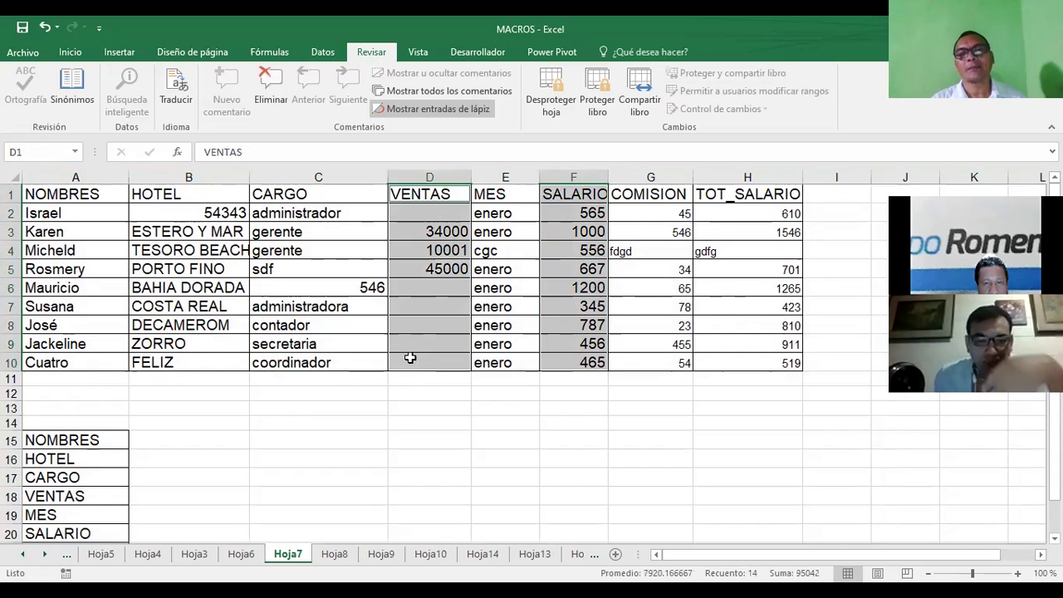
{"action": "right_click", "coordinate": [433, 230]}
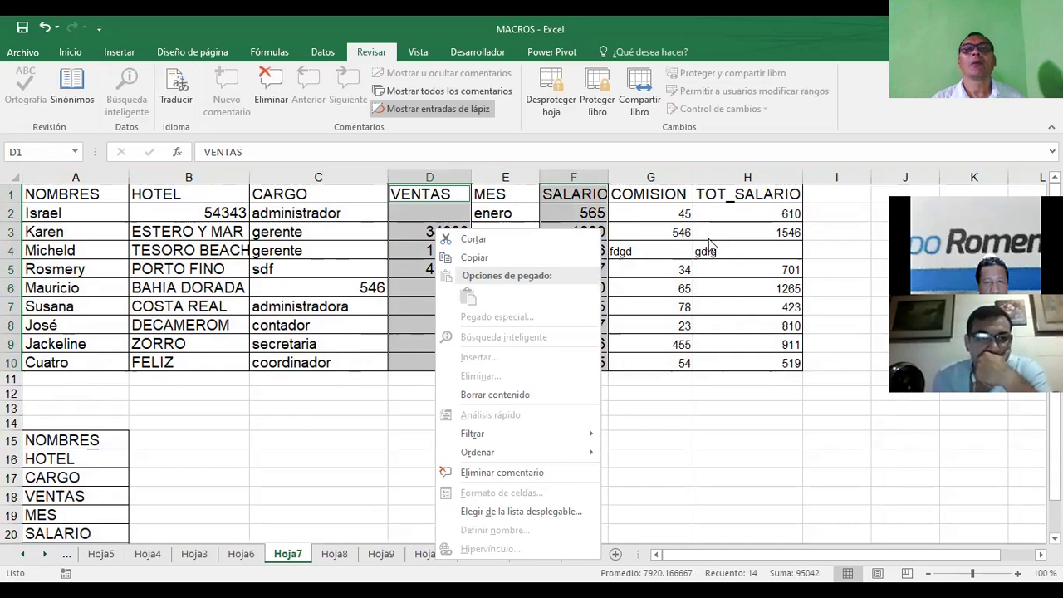
{"action": "left_click", "coordinate": [561, 89]}
Step: Reprotect Hoja7 permitting only selection of locked and unlocked cells
{"action": "left_click", "coordinate": [561, 89]}
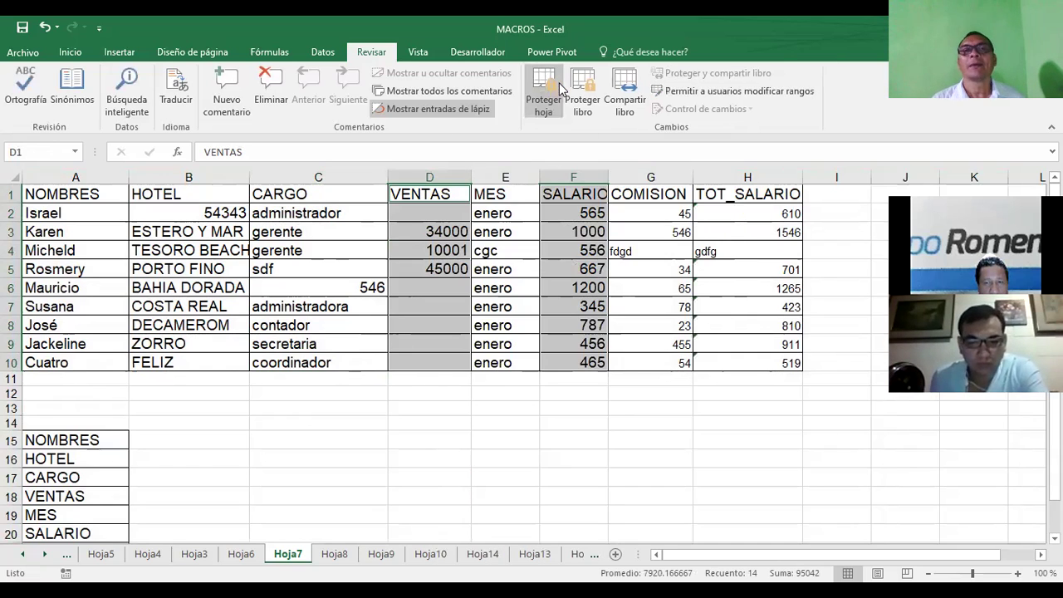
{"action": "left_click", "coordinate": [552, 87]}
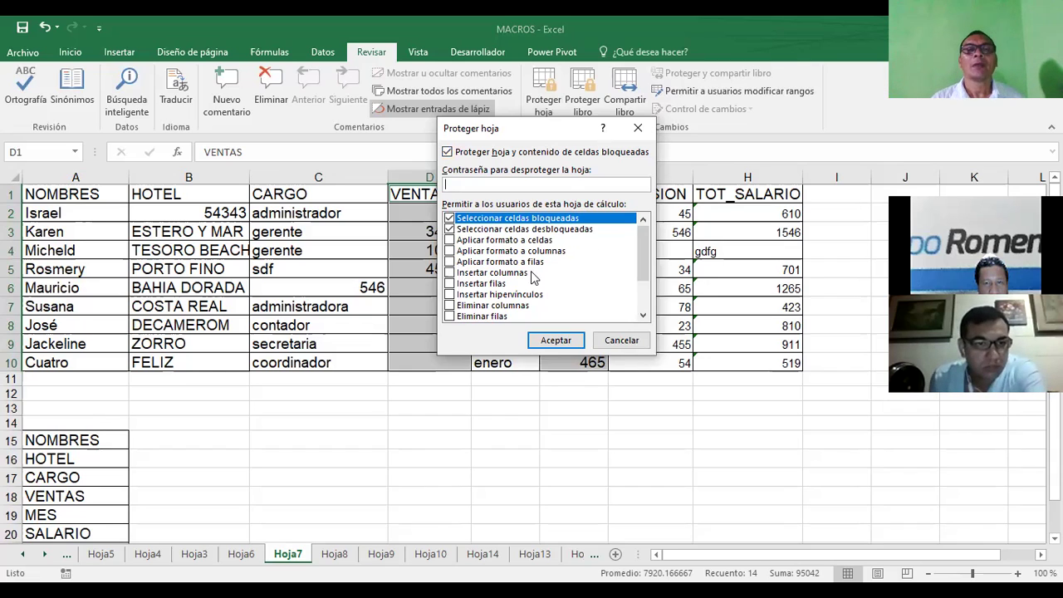
{"action": "left_click", "coordinate": [449, 229]}
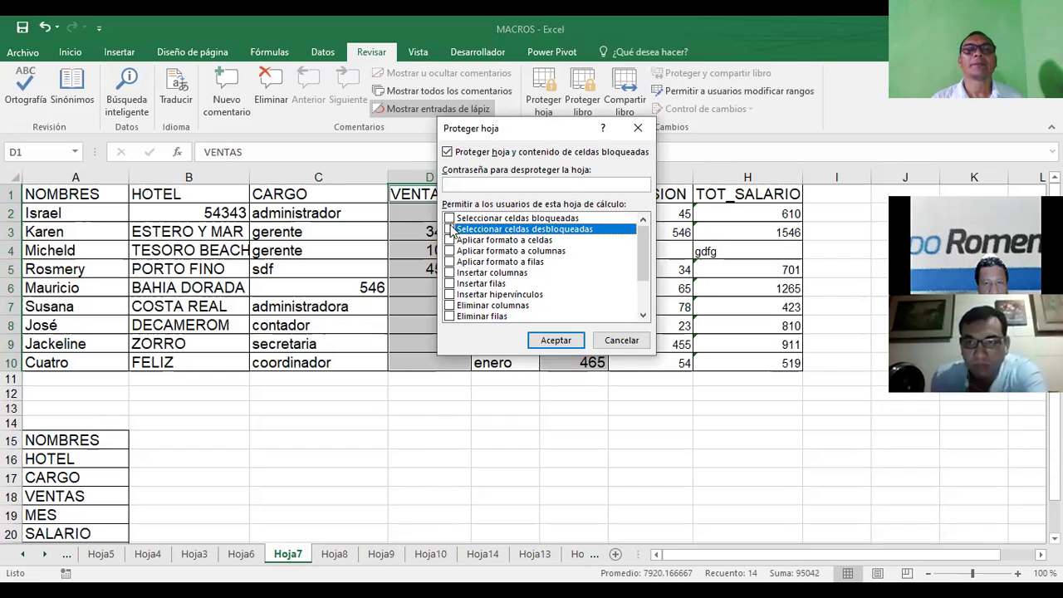
{"action": "left_click", "coordinate": [450, 218]}
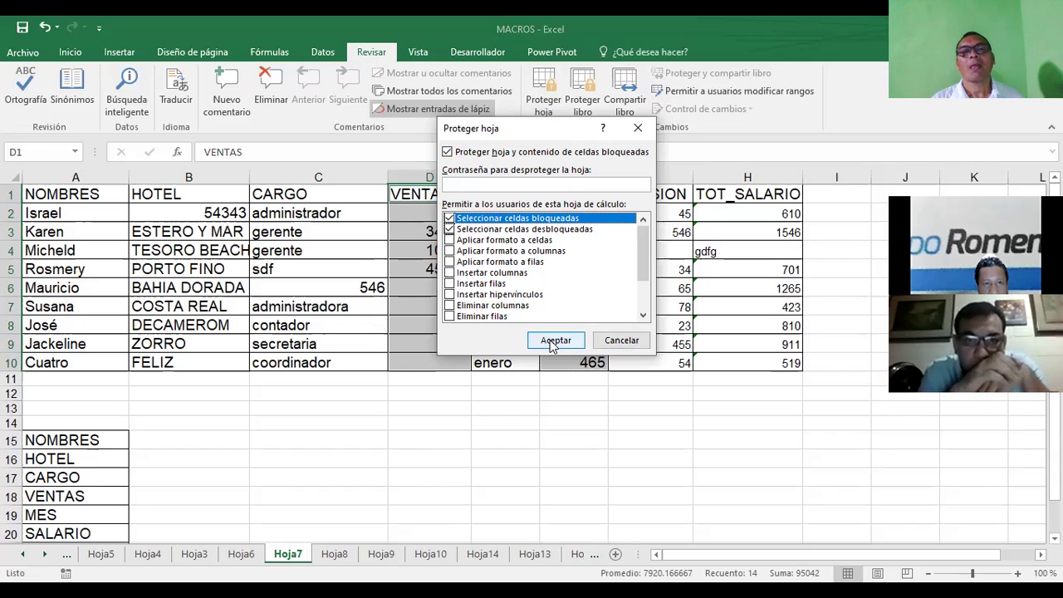
{"action": "left_click", "coordinate": [576, 341]}
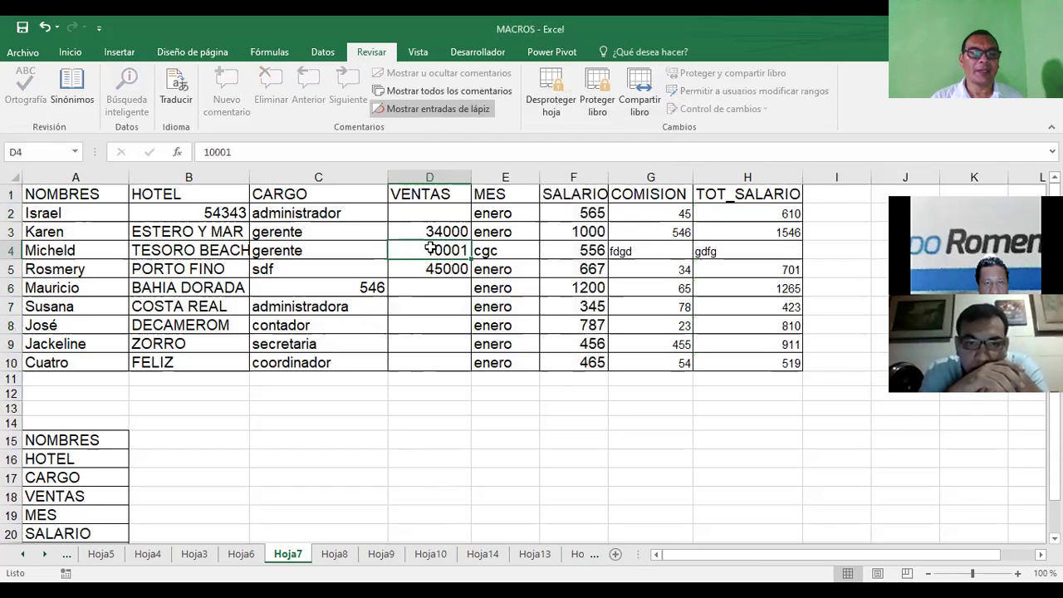
{"action": "left_click", "coordinate": [429, 250]}
{"action": "type", "text": "45"}
Step: Enter ewrw in D6 and erw in D8; cancel the rejected ewrw entry in D5
{"action": "left_click", "coordinate": [424, 286]}
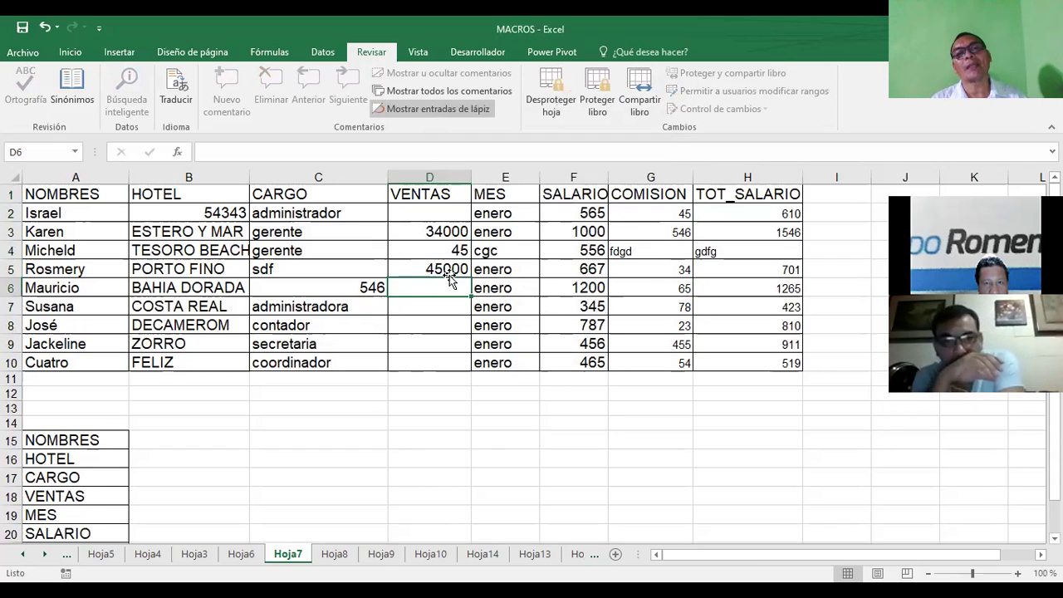
{"action": "type", "text": "ewrw"}
{"action": "left_click", "coordinate": [439, 324]}
{"action": "type", "text": "erw"}
{"action": "key", "text": "Return"}
{"action": "left_click", "coordinate": [422, 271]}
{"action": "type", "text": "ewrw"}
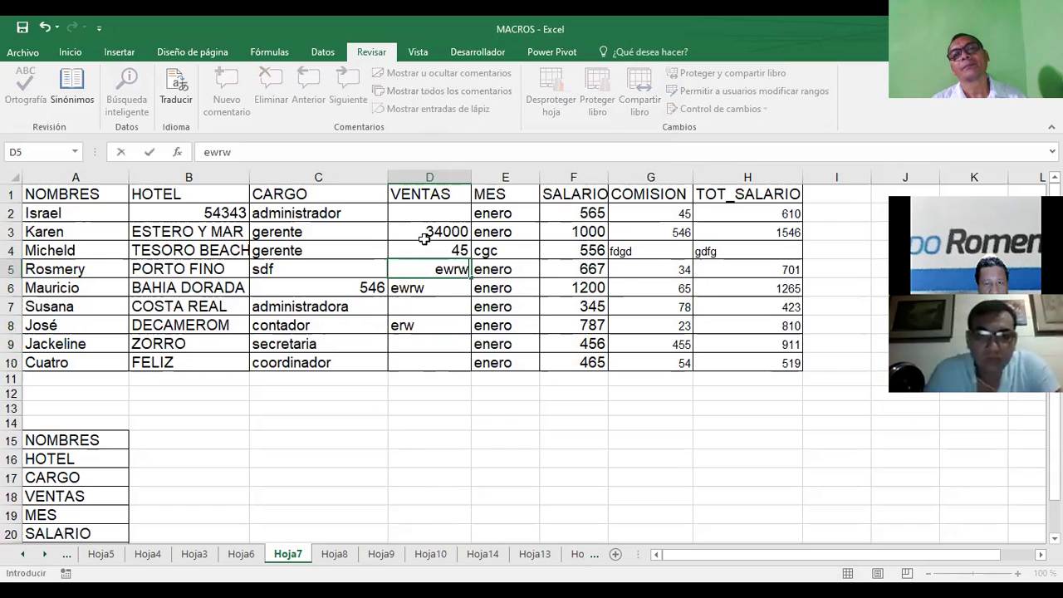
{"action": "key", "text": "Return"}
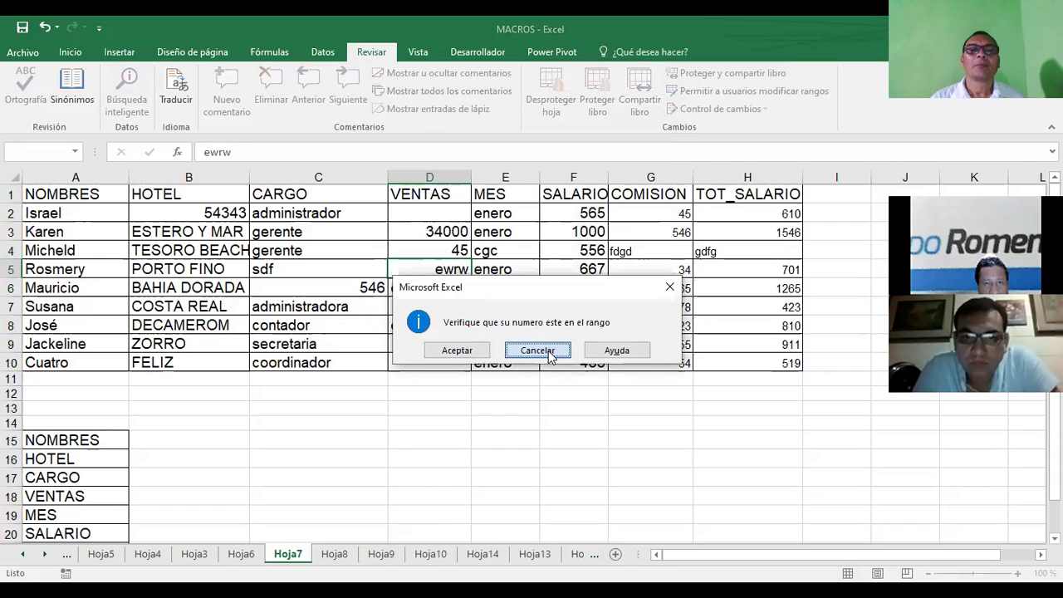
{"action": "left_click", "coordinate": [548, 352]}
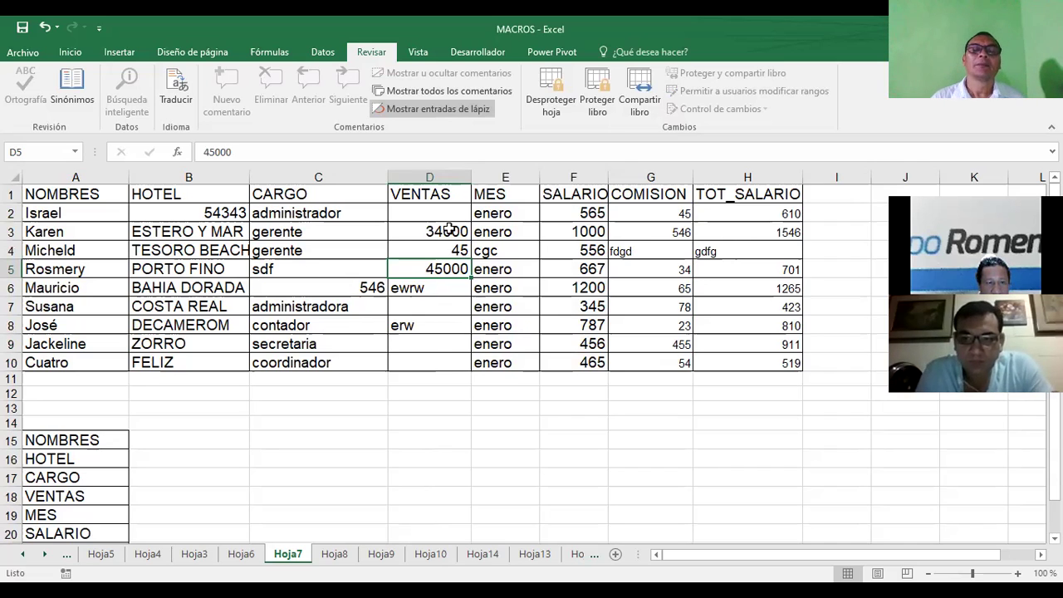
Step: Try entering text 'try' into D2 and cancel the validation-rejected entry
{"action": "left_click_drag", "start_coordinate": [429, 212], "coordinate": [430, 363]}
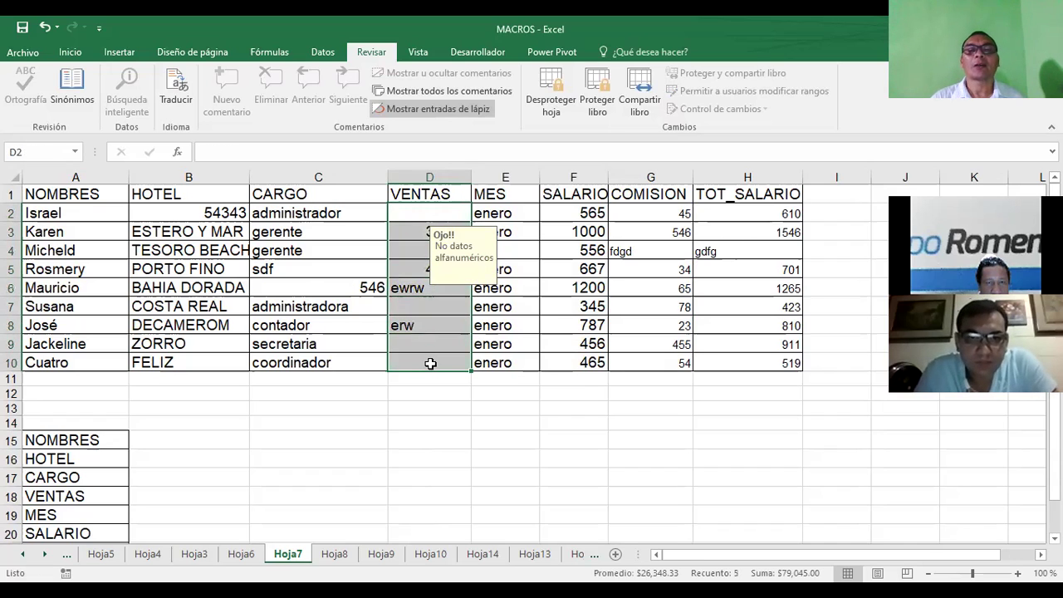
{"action": "type", "text": "try"}
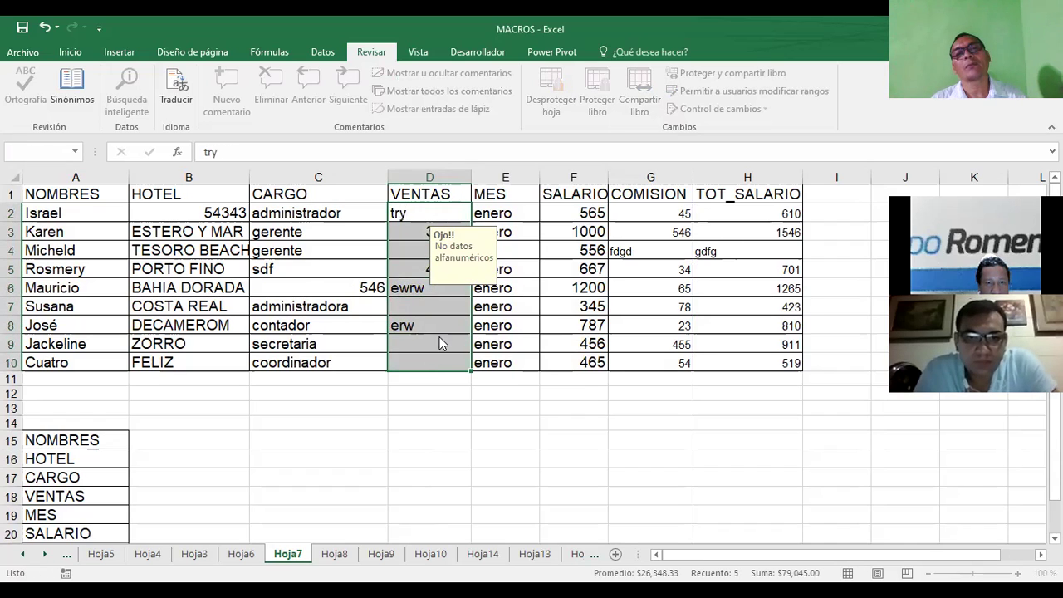
{"action": "key", "text": "Return"}
{"action": "left_click", "coordinate": [537, 352]}
{"action": "type", "text": "tr"}
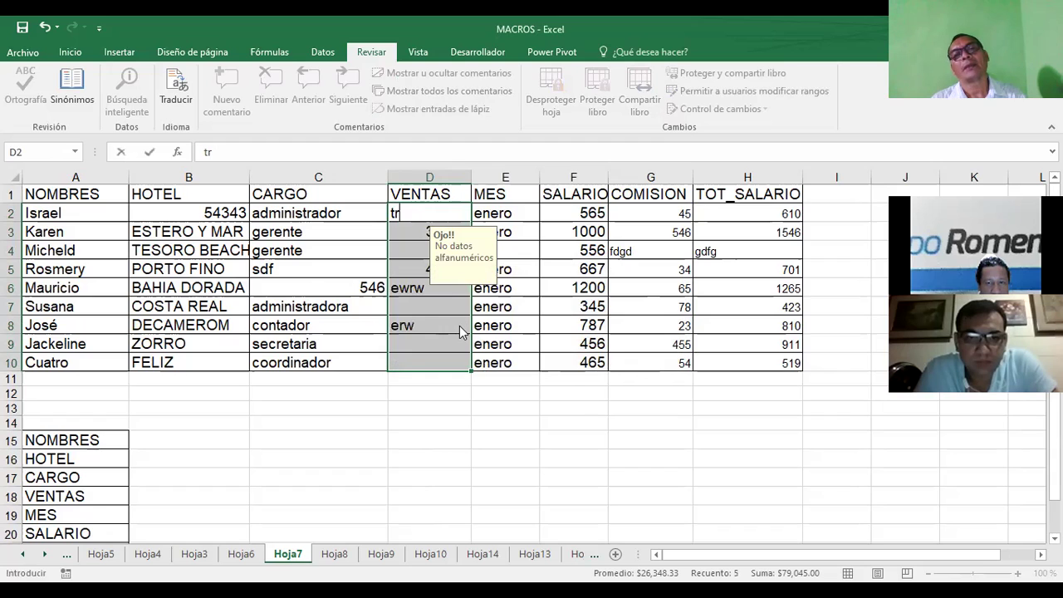
{"action": "key", "text": "F2"}
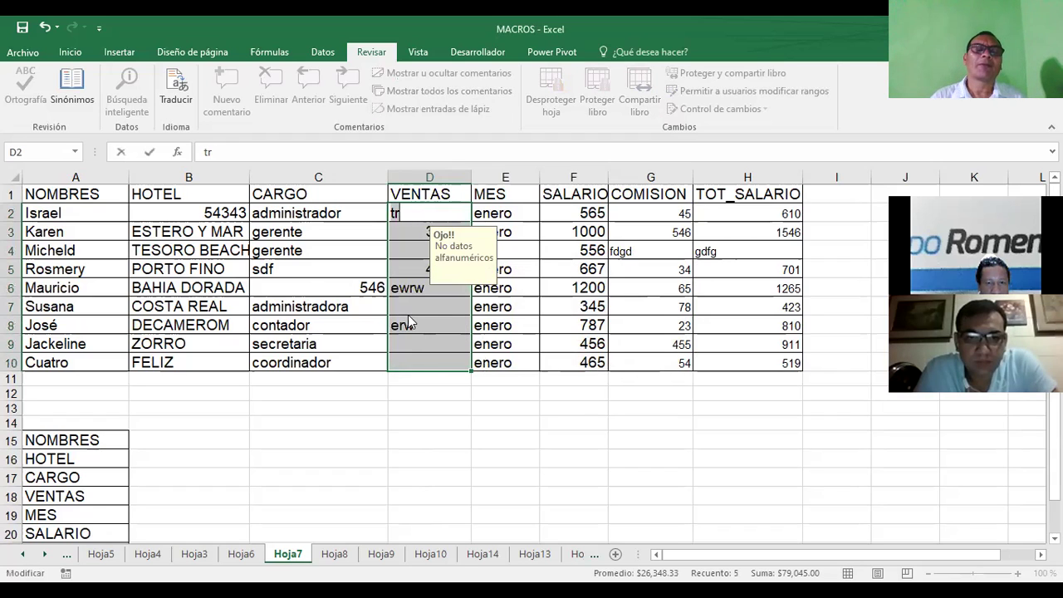
{"action": "key", "text": "Return"}
{"action": "left_click", "coordinate": [538, 352]}
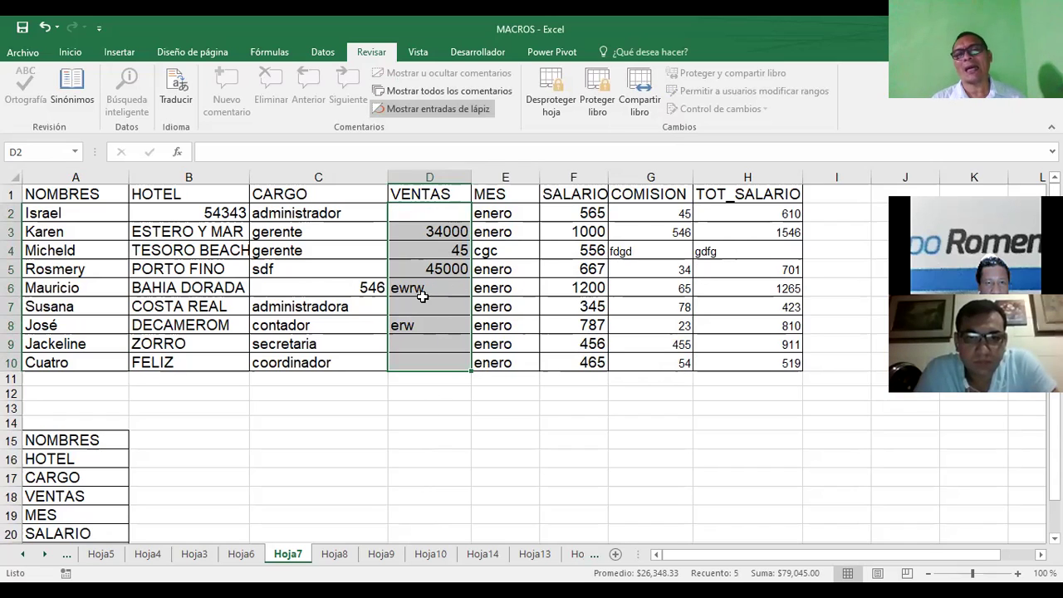
Step: Select the whole employee table starting from A1
{"action": "left_click", "coordinate": [550, 267]}
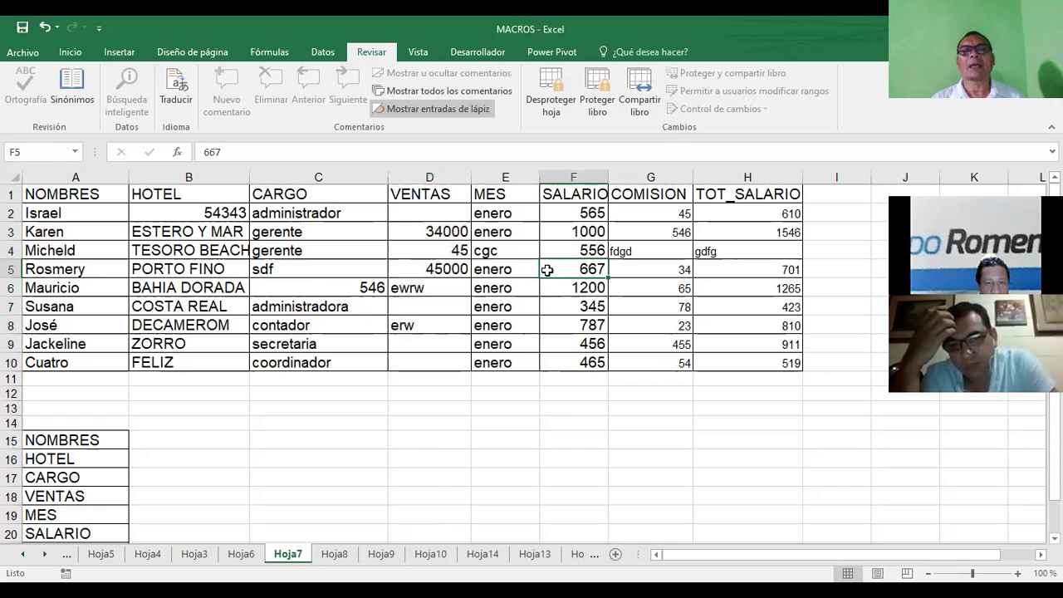
{"action": "left_click", "coordinate": [79, 193]}
{"action": "left_click_drag", "start_coordinate": [79, 194], "coordinate": [768, 362]}
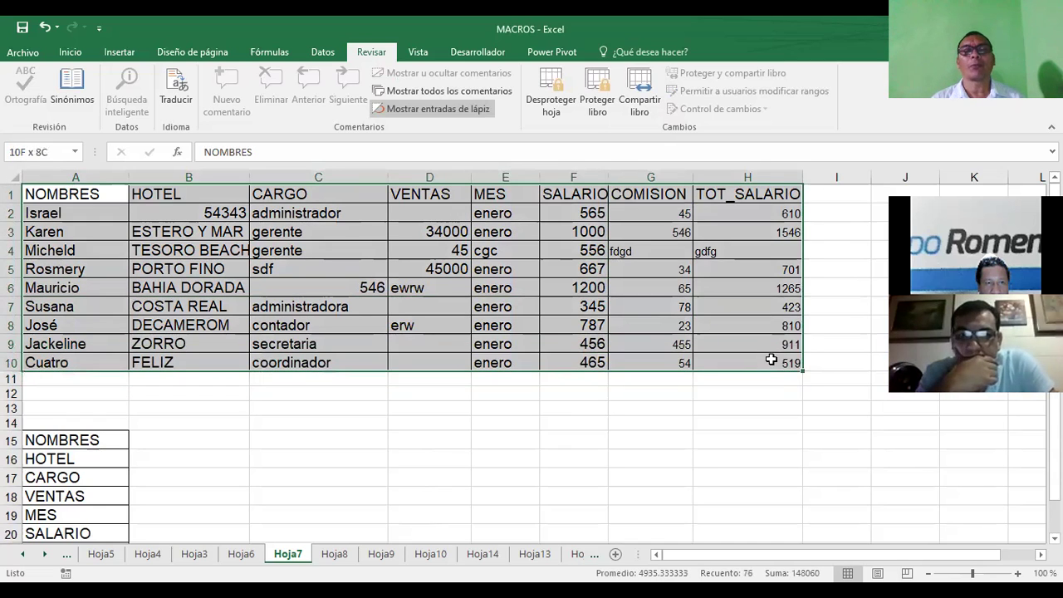
Step: Unprotect Hoja7 and reduce the employee table A1:H10 to font size 12
{"action": "left_click", "coordinate": [494, 234]}
{"action": "left_click", "coordinate": [548, 110]}
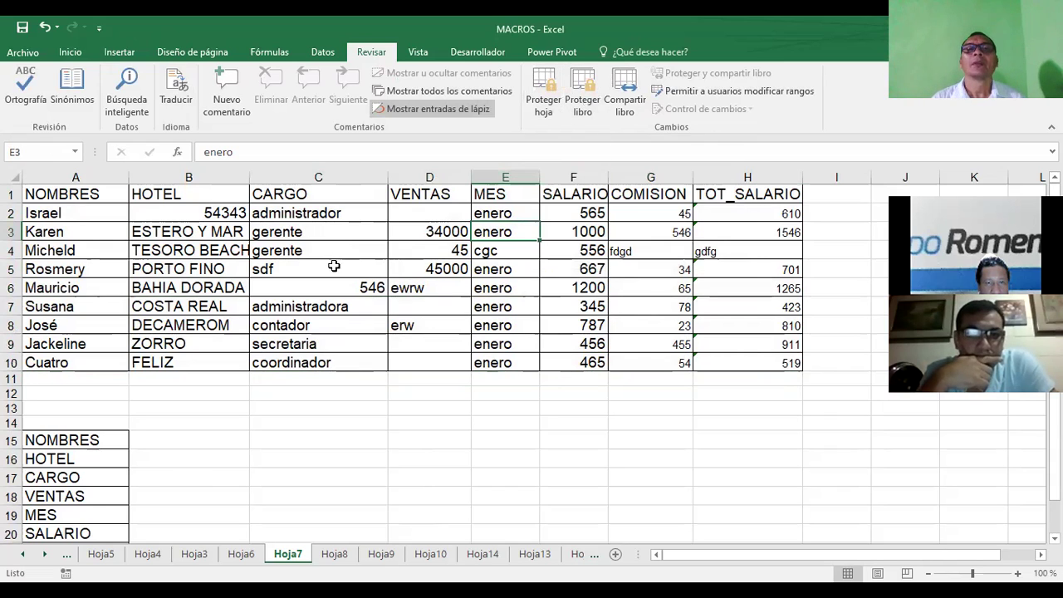
{"action": "left_click", "coordinate": [274, 234]}
{"action": "left_click_drag", "start_coordinate": [118, 200], "coordinate": [761, 352]}
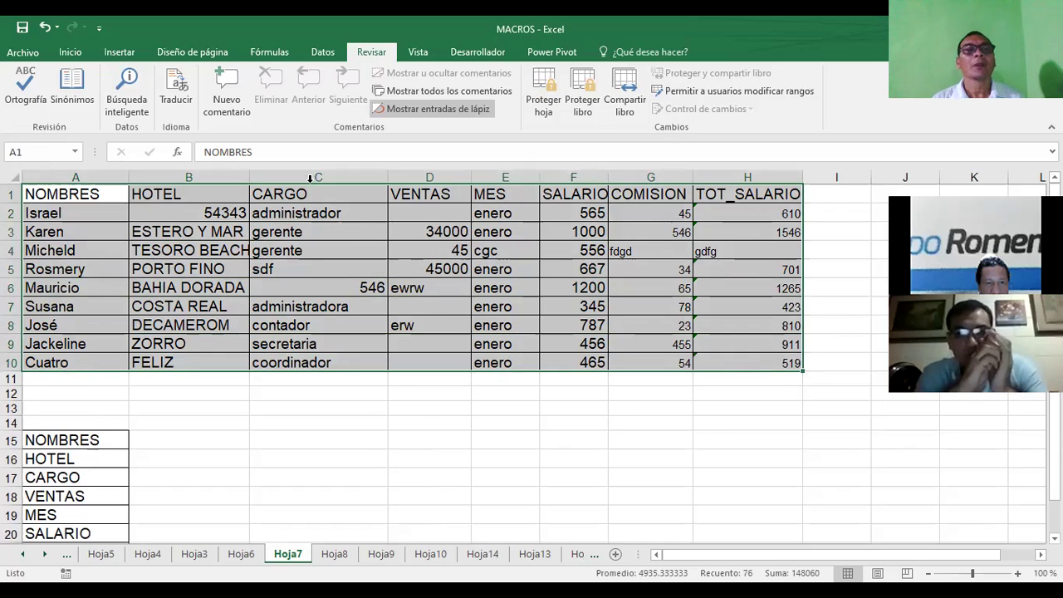
{"action": "left_click", "coordinate": [306, 231]}
{"action": "left_click", "coordinate": [73, 55]}
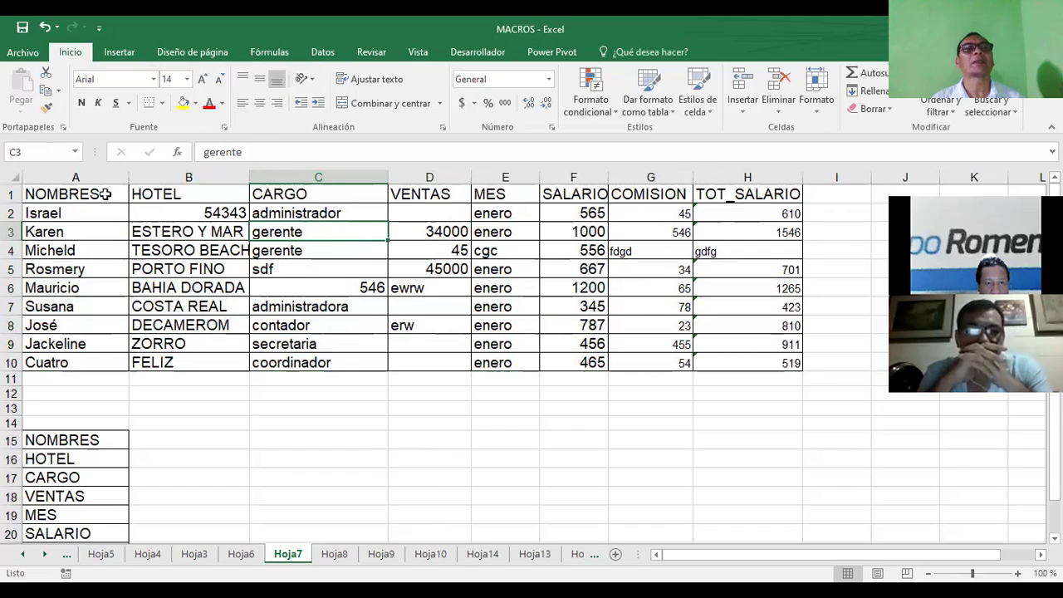
{"action": "left_click_drag", "start_coordinate": [50, 199], "coordinate": [764, 363]}
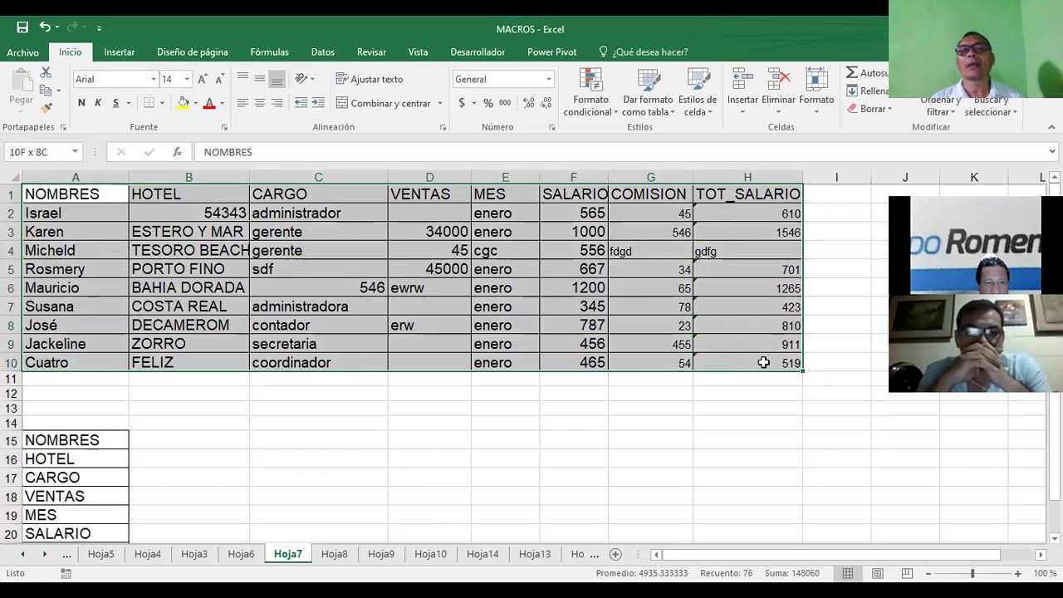
{"action": "left_click", "coordinate": [218, 80]}
Step: Give the employee table rows a blue fill colour
{"action": "left_click", "coordinate": [196, 103]}
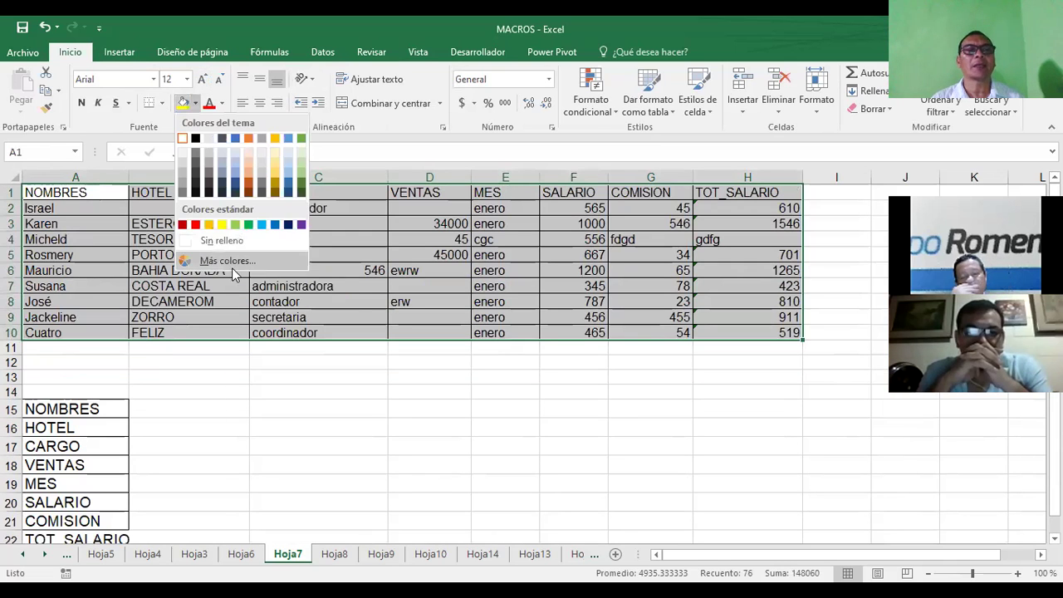
{"action": "left_click", "coordinate": [342, 284]}
{"action": "left_click", "coordinate": [308, 286]}
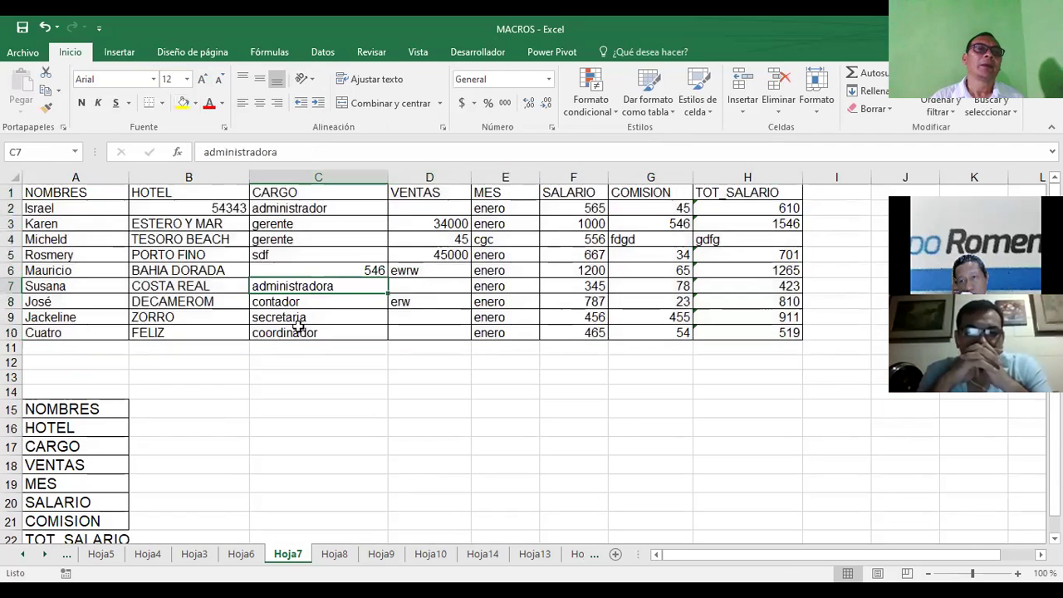
{"action": "left_click_drag", "start_coordinate": [72, 194], "coordinate": [770, 326]}
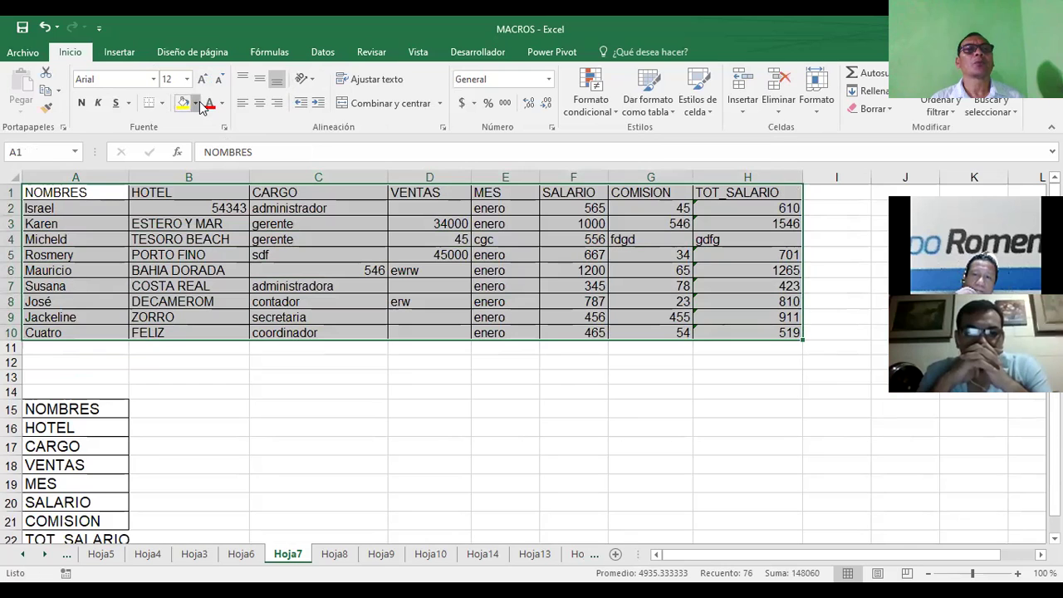
{"action": "left_click", "coordinate": [195, 103]}
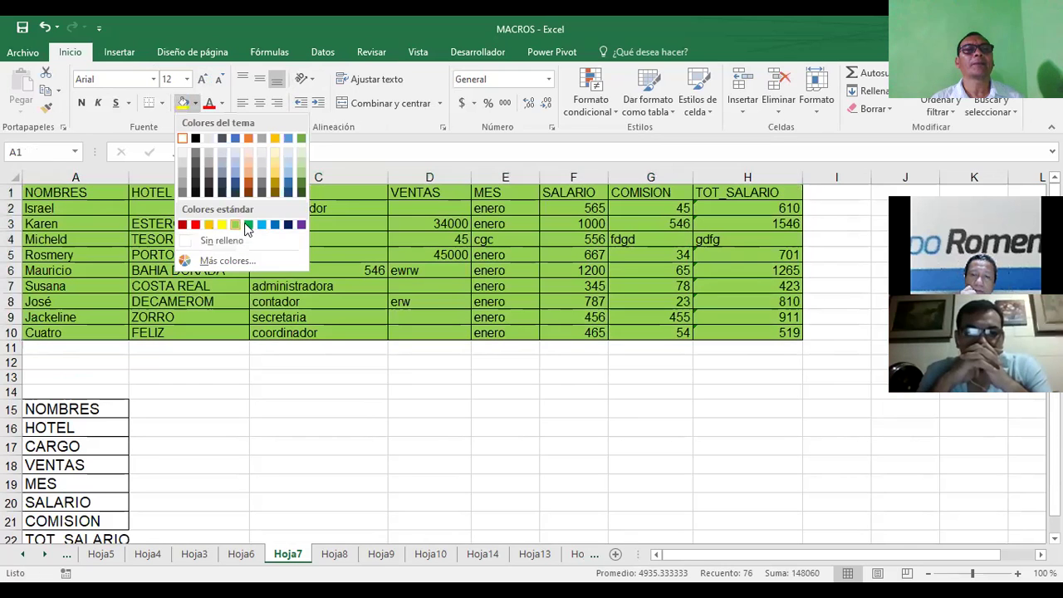
{"action": "left_click", "coordinate": [260, 224]}
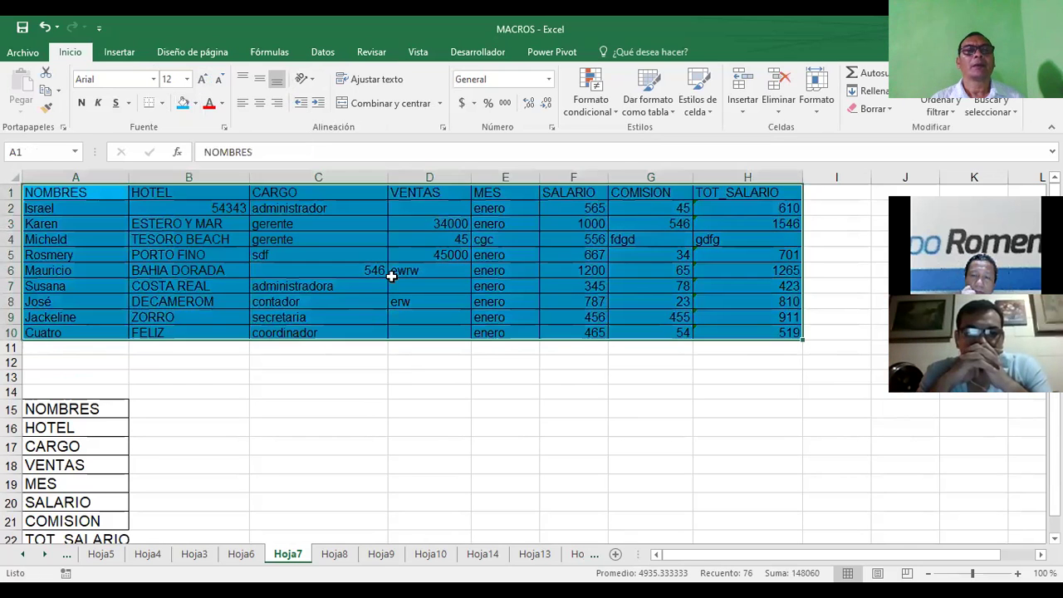
{"action": "left_click", "coordinate": [414, 360]}
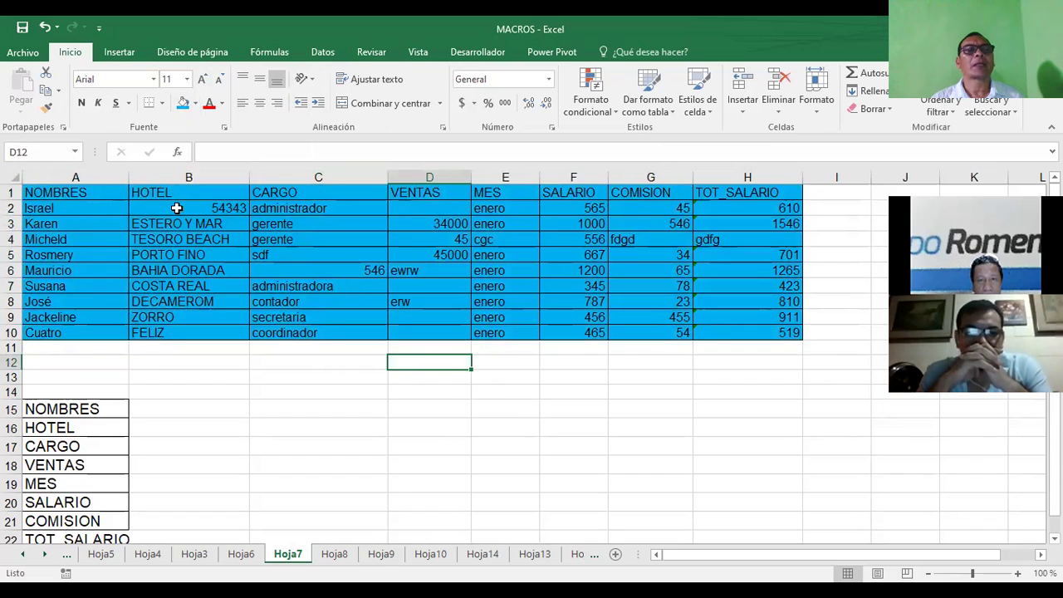
Step: Hide the sheet's gridlines from the Vista tab
{"action": "left_click", "coordinate": [417, 52]}
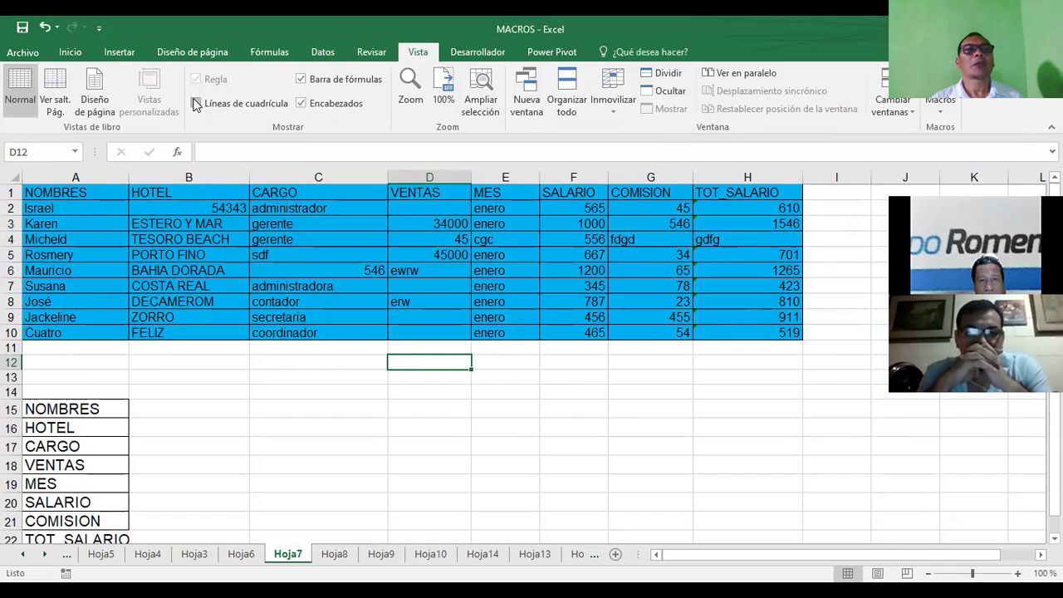
{"action": "left_click", "coordinate": [309, 378]}
{"action": "left_click", "coordinate": [552, 379]}
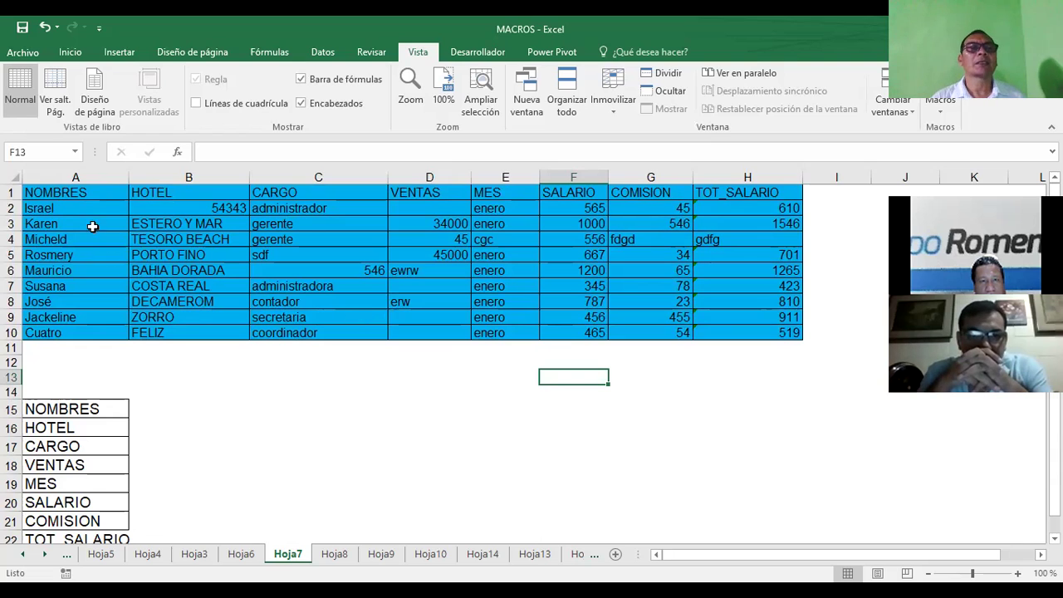
Step: Select each column's values from NOMBRES to TOT_SALARIO, then open the workbook's Información page
{"action": "left_click_drag", "start_coordinate": [88, 208], "coordinate": [71, 332]}
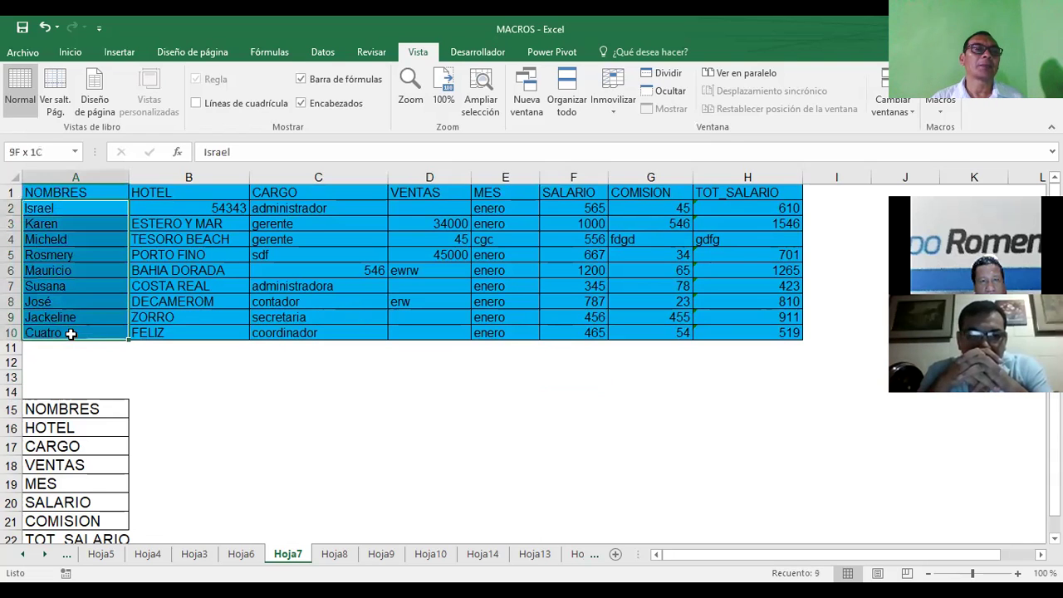
{"action": "left_click_drag", "start_coordinate": [189, 208], "coordinate": [171, 332]}
{"action": "left_click_drag", "start_coordinate": [286, 208], "coordinate": [313, 334]}
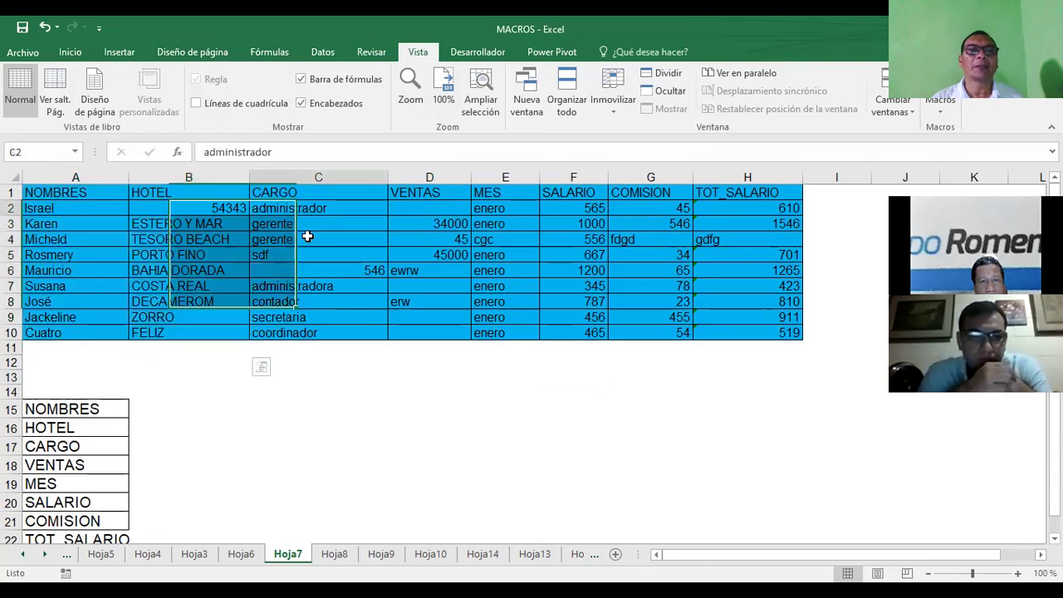
{"action": "left_click_drag", "start_coordinate": [429, 209], "coordinate": [429, 332]}
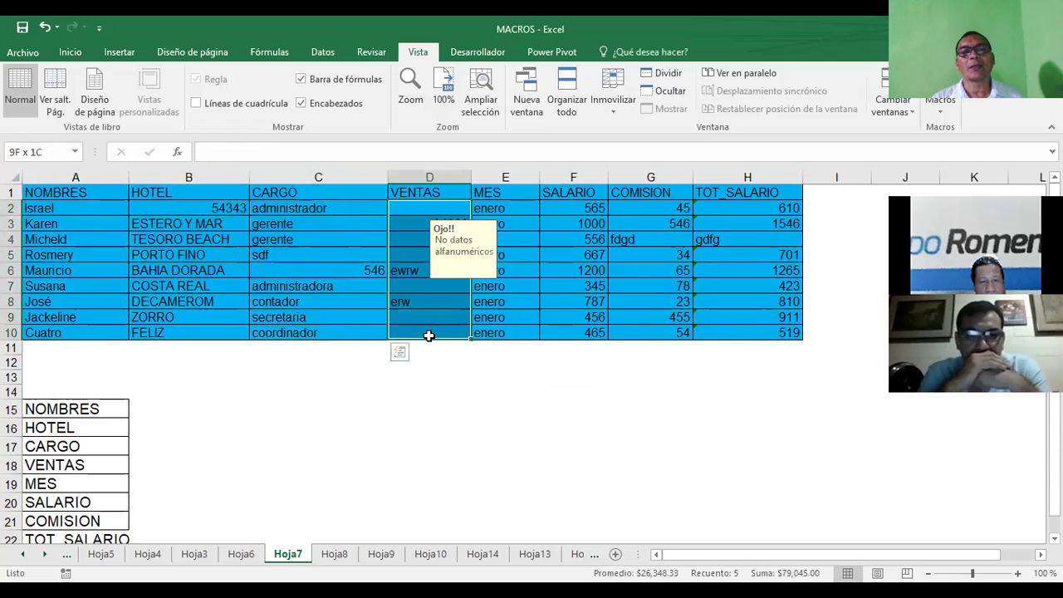
{"action": "left_click_drag", "start_coordinate": [524, 210], "coordinate": [522, 332]}
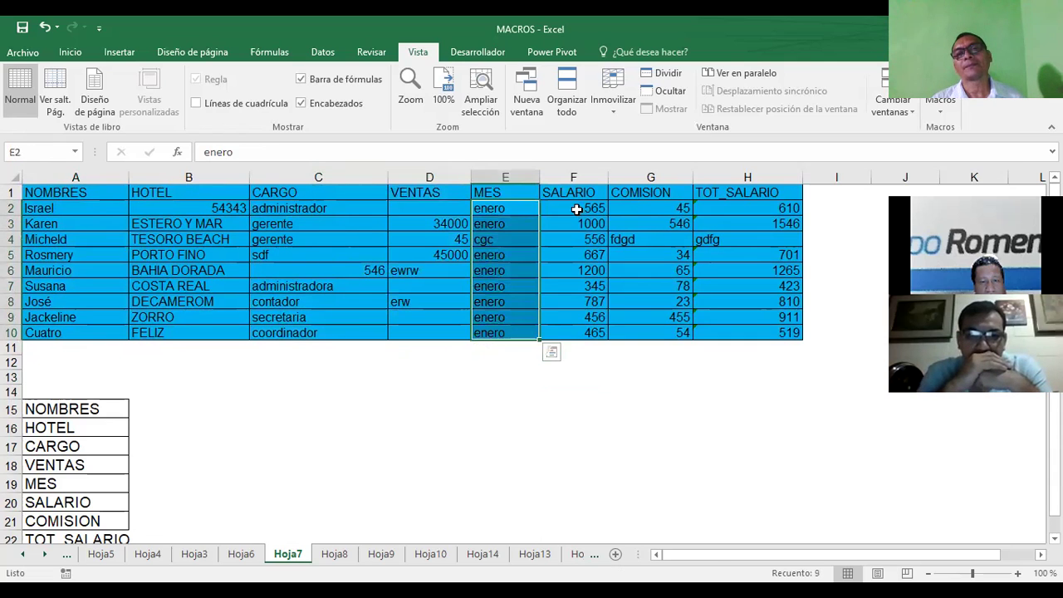
{"action": "left_click_drag", "start_coordinate": [576, 208], "coordinate": [571, 357]}
{"action": "left_click_drag", "start_coordinate": [650, 208], "coordinate": [639, 349]}
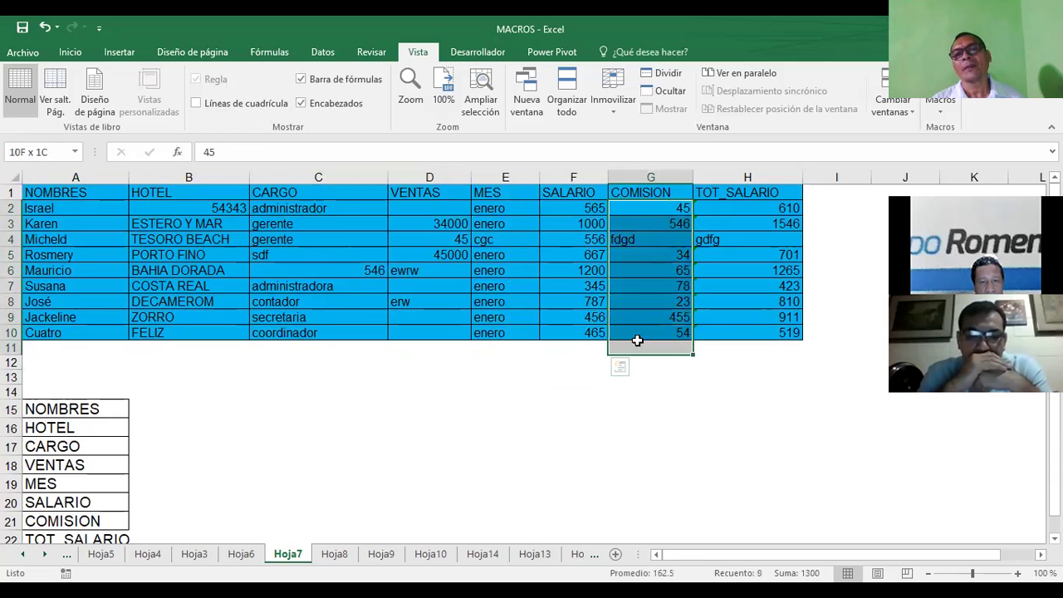
{"action": "left_click_drag", "start_coordinate": [742, 208], "coordinate": [712, 349]}
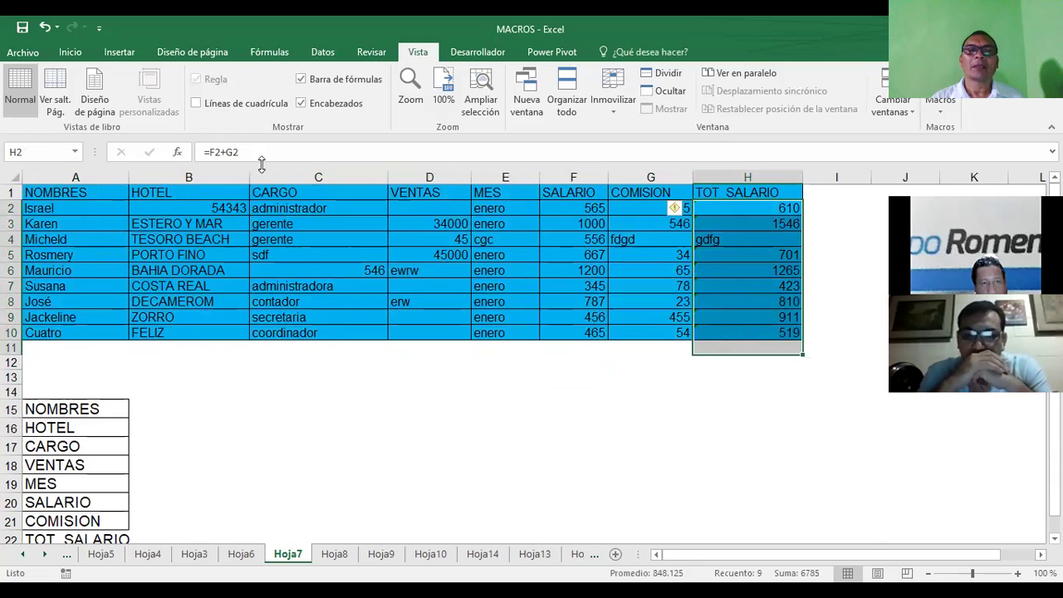
{"action": "left_click", "coordinate": [390, 376]}
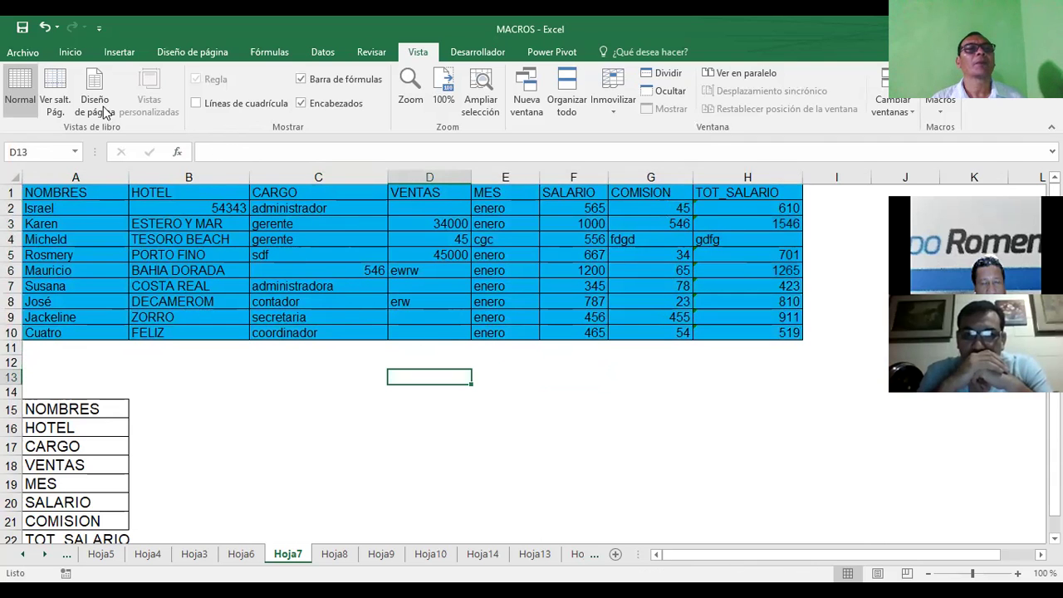
{"action": "left_click", "coordinate": [23, 52]}
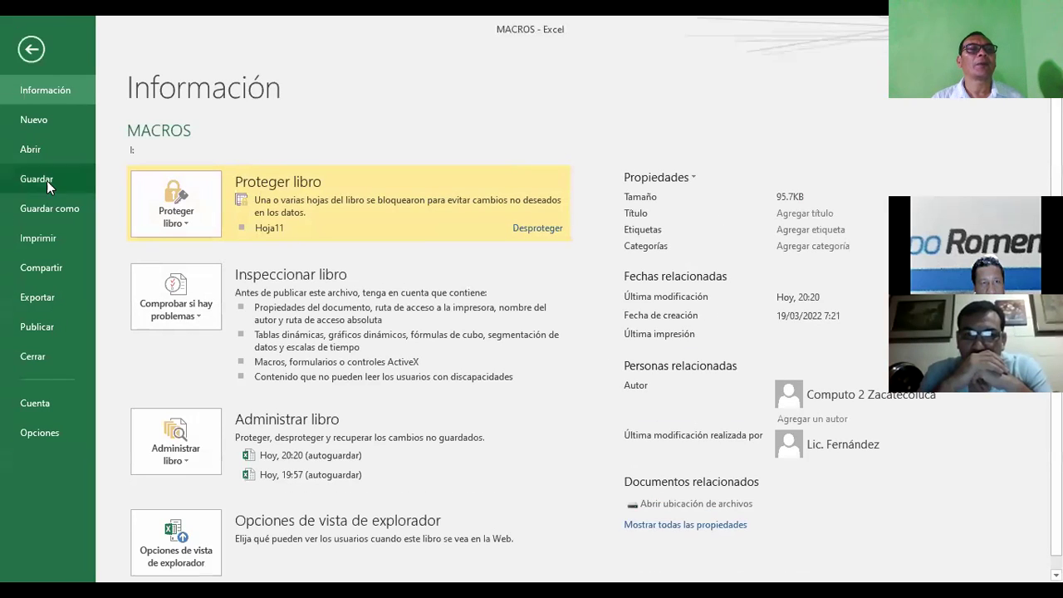
Step: Save the workbook as MACROS on the Desktop (Escritorio)
{"action": "left_click", "coordinate": [34, 209]}
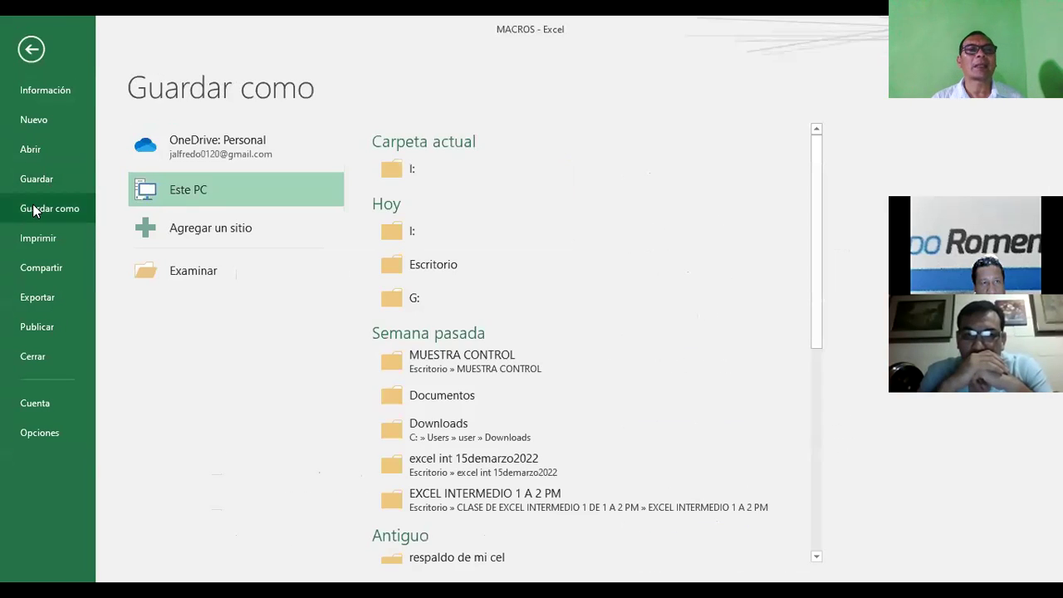
{"action": "left_click", "coordinate": [473, 265]}
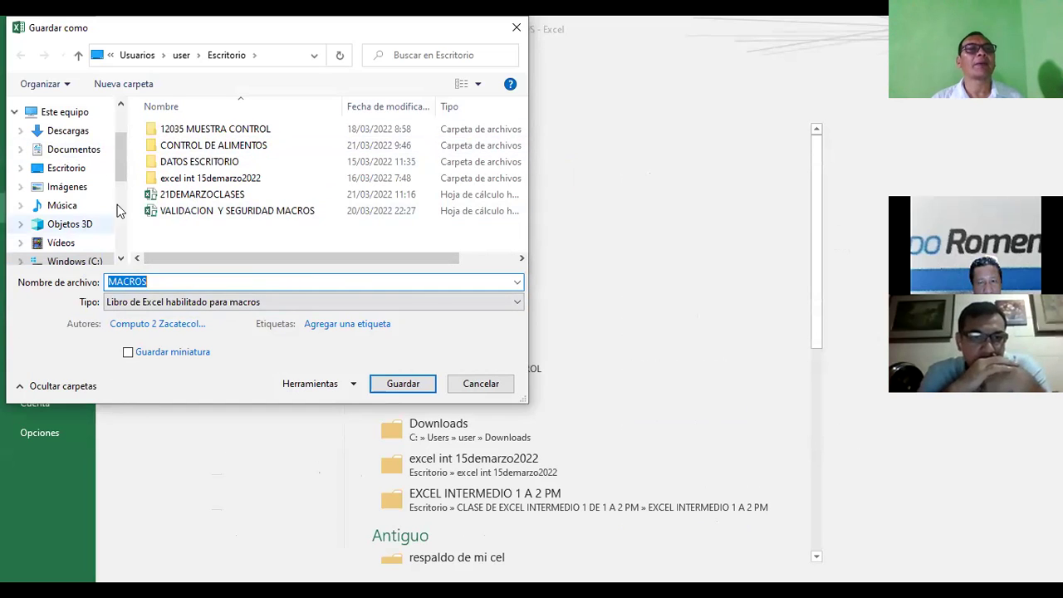
{"action": "left_click", "coordinate": [403, 389]}
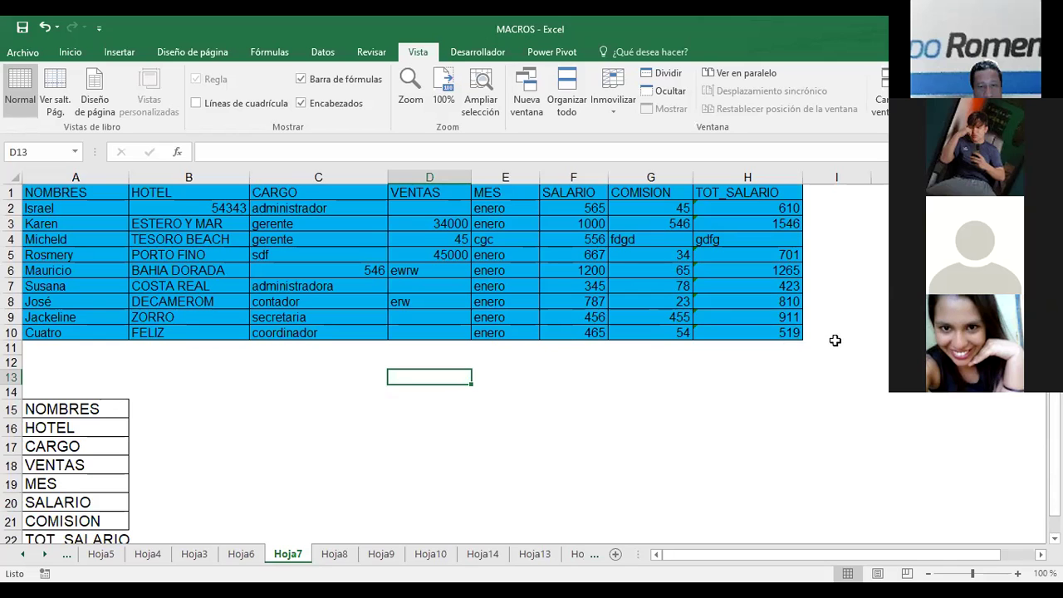
{"action": "scroll", "coordinate": [835, 341], "scroll_direction": "down", "scroll_amount": 5}
{"action": "scroll", "coordinate": [835, 340], "scroll_direction": "up", "scroll_amount": 5}
Step: Protect Hoja7 with Proteger hoja, accepting the default settings
{"action": "left_click", "coordinate": [694, 403]}
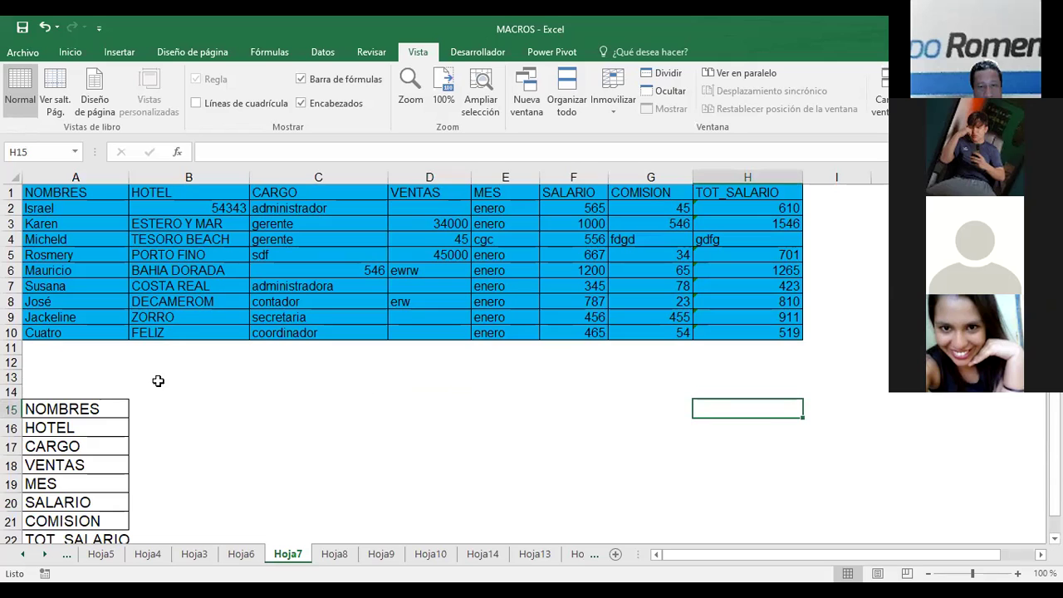
{"action": "left_click", "coordinate": [269, 374]}
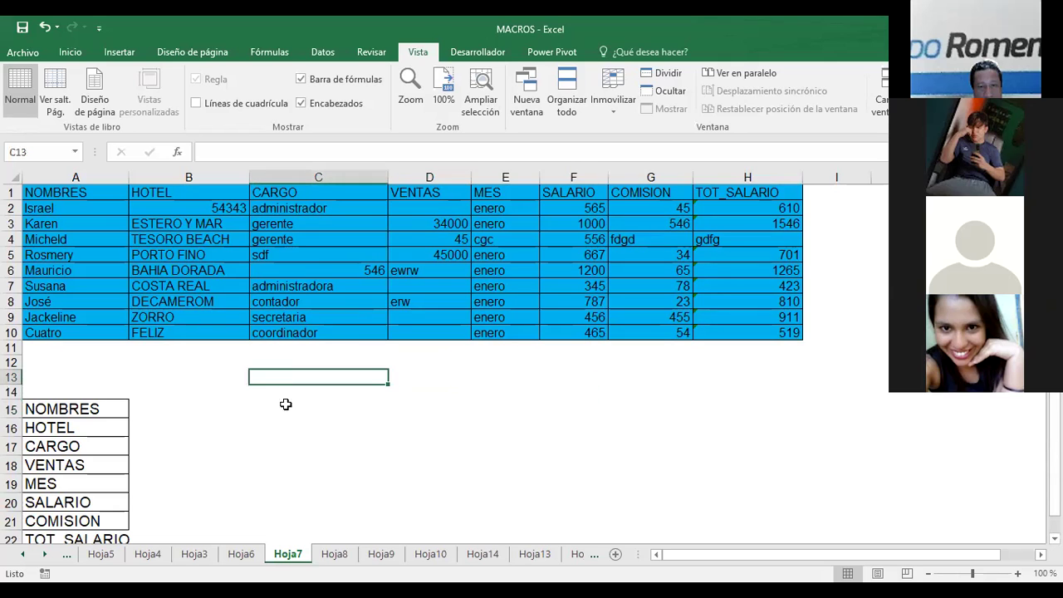
{"action": "left_click", "coordinate": [370, 50]}
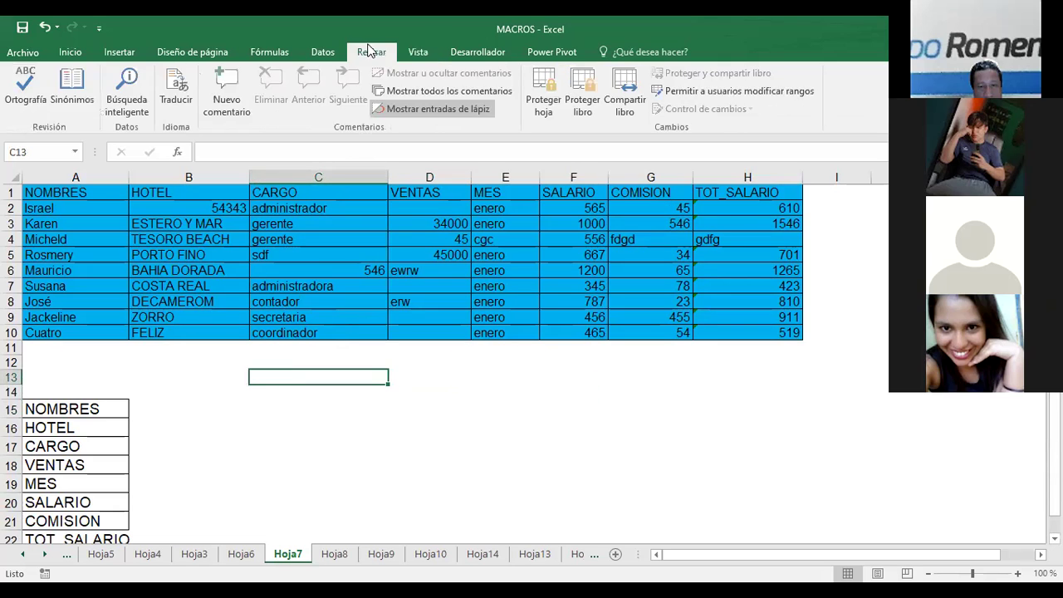
{"action": "left_click", "coordinate": [545, 99]}
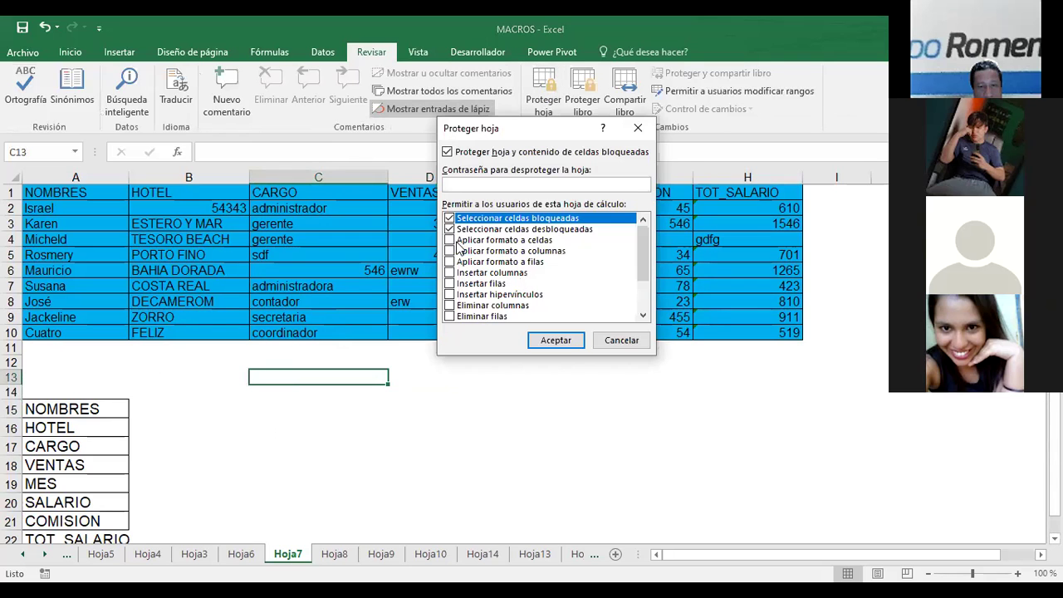
{"action": "left_click", "coordinate": [556, 340]}
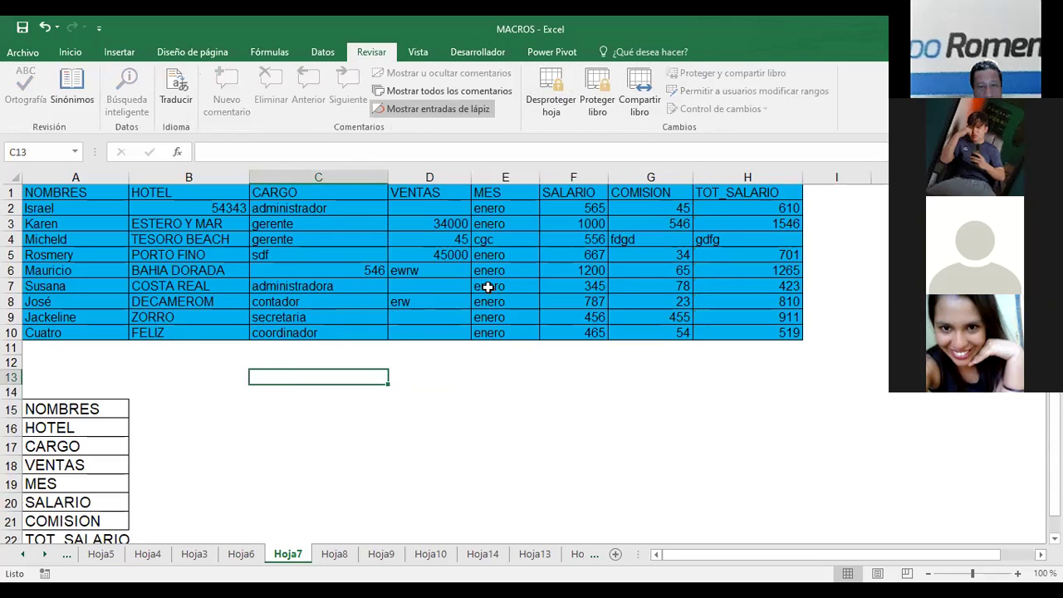
Step: Try editing SALARIO cell F4 and dismiss the protected-sheet warning
{"action": "left_click", "coordinate": [488, 285]}
{"action": "left_click", "coordinate": [502, 252]}
{"action": "left_click", "coordinate": [579, 235]}
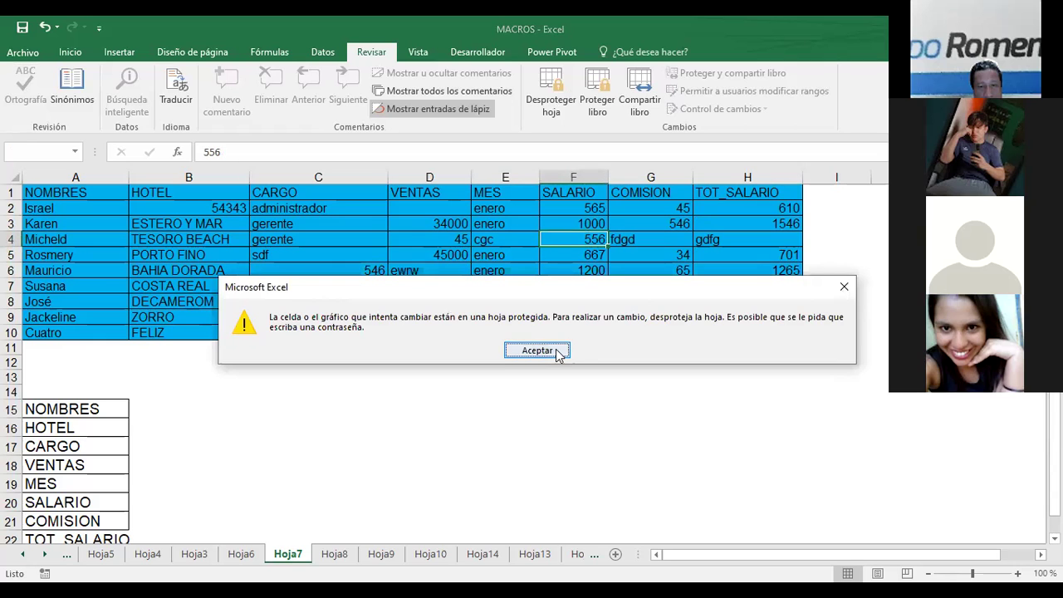
{"action": "left_click", "coordinate": [557, 352]}
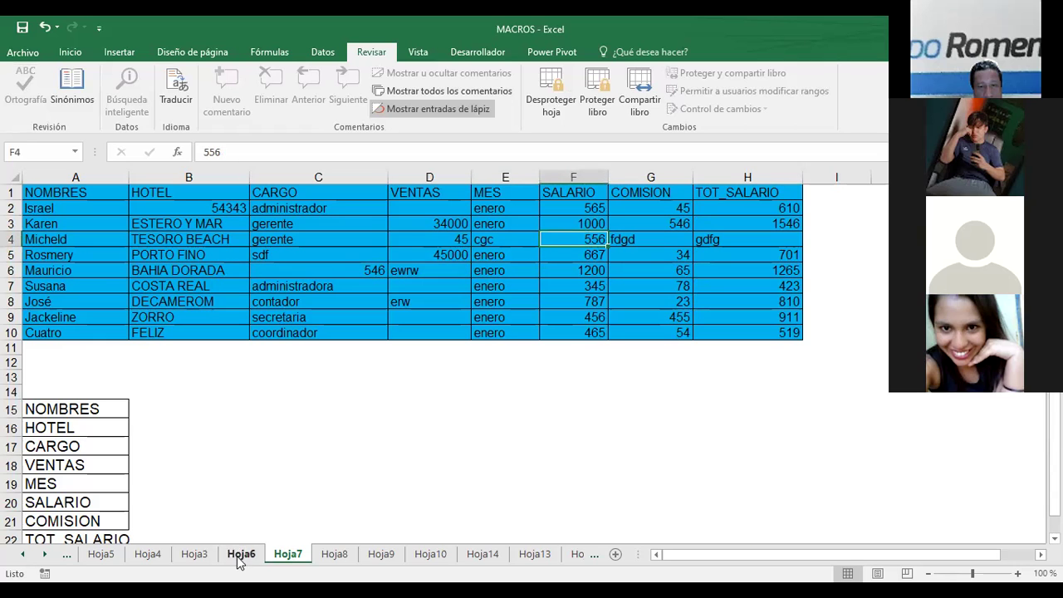
Step: Add three blank sheets, Hoja17, Hoja18 and Hoja19, and view each one
{"action": "left_click", "coordinate": [615, 555]}
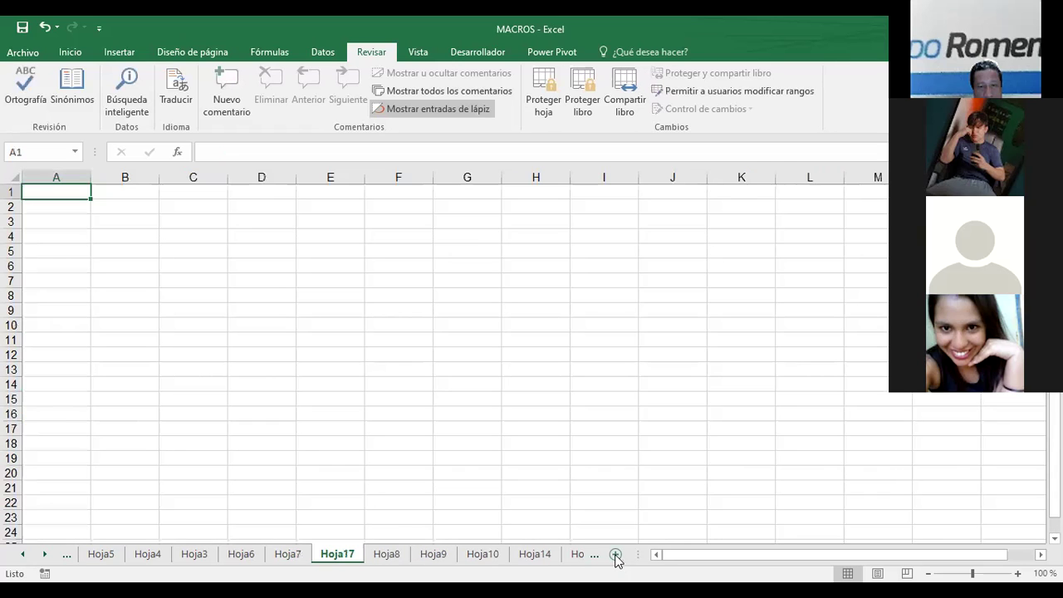
{"action": "left_click", "coordinate": [615, 554]}
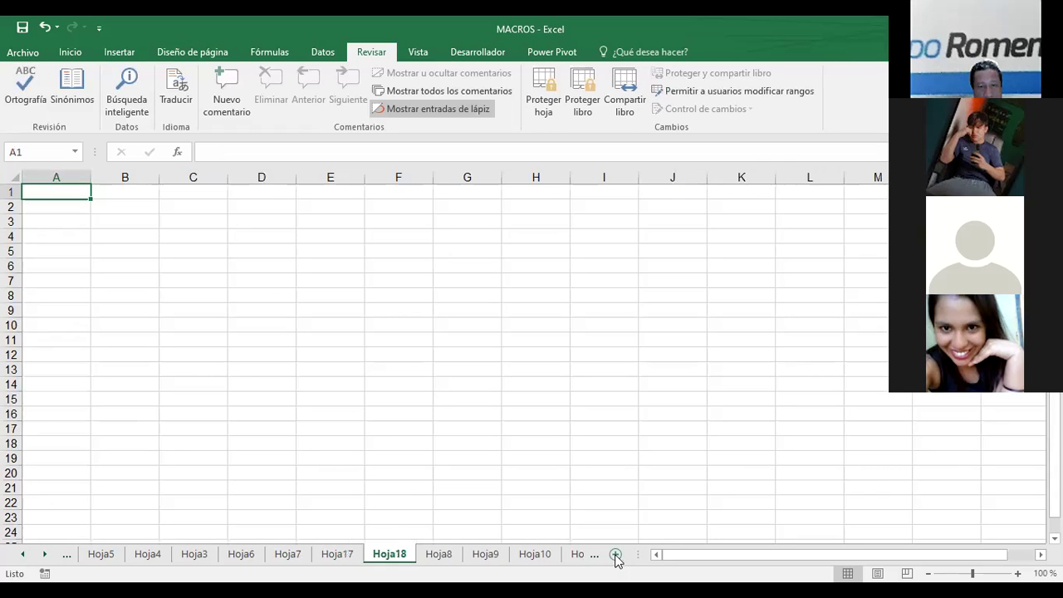
{"action": "left_click", "coordinate": [615, 555]}
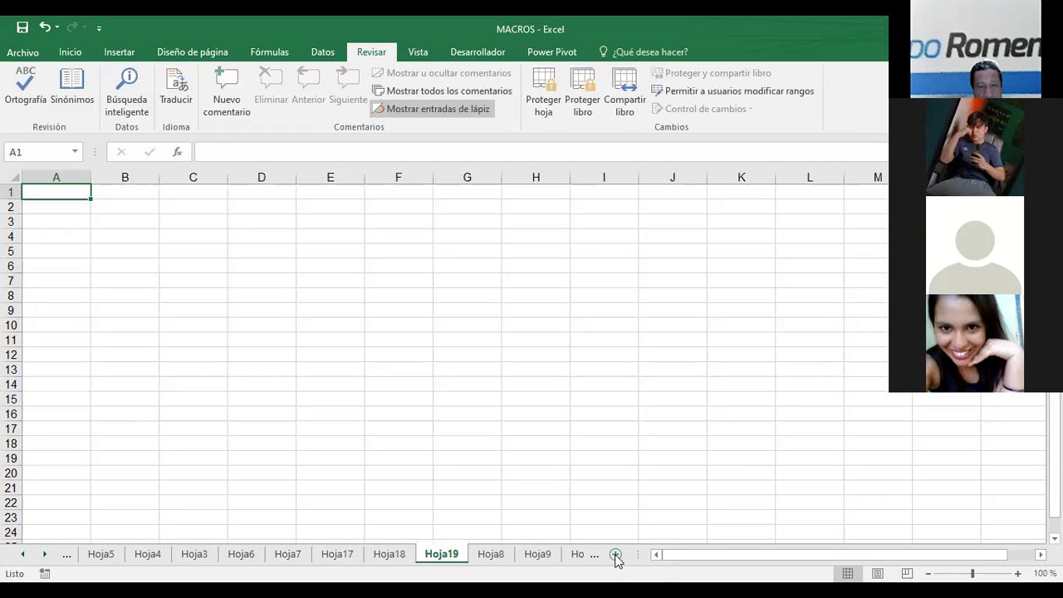
{"action": "left_click", "coordinate": [336, 555]}
{"action": "left_click", "coordinate": [378, 554]}
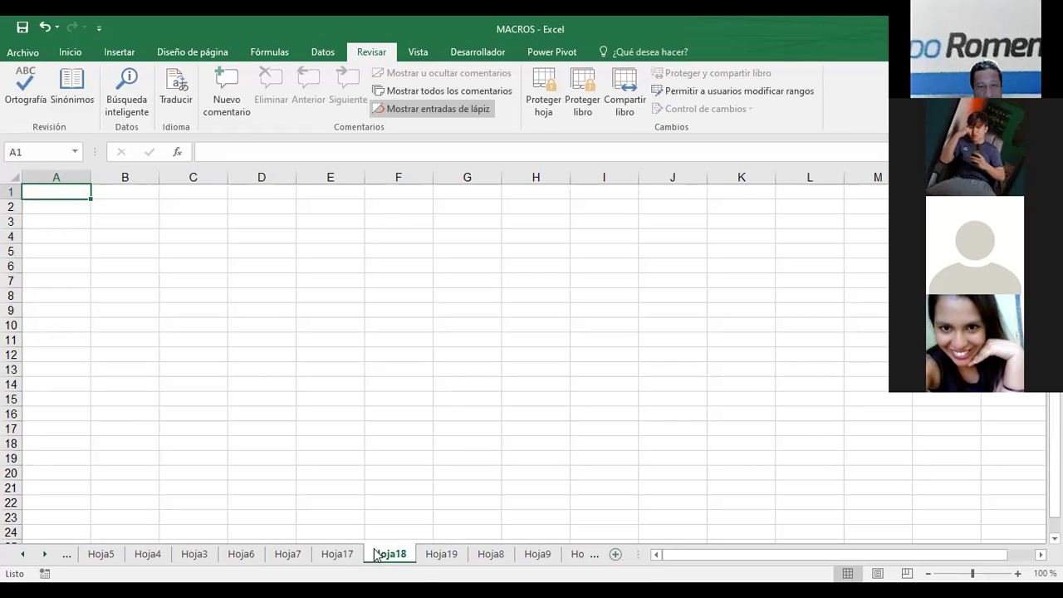
{"action": "left_click", "coordinate": [443, 560]}
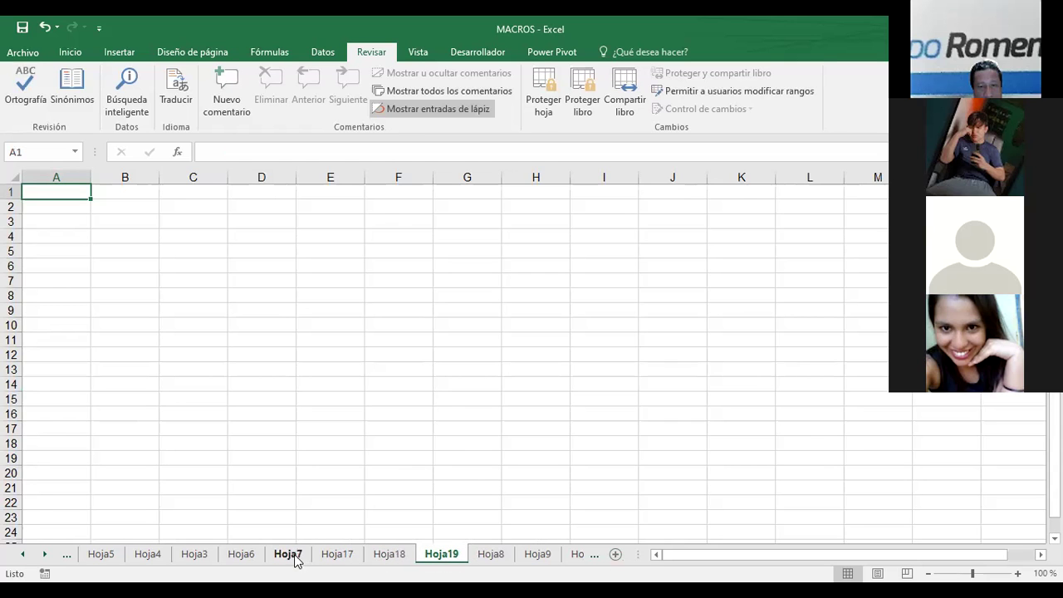
Step: Return to the Hoja7 employee table and open the Proteger libro settings
{"action": "left_click", "coordinate": [292, 559]}
{"action": "left_click", "coordinate": [278, 402]}
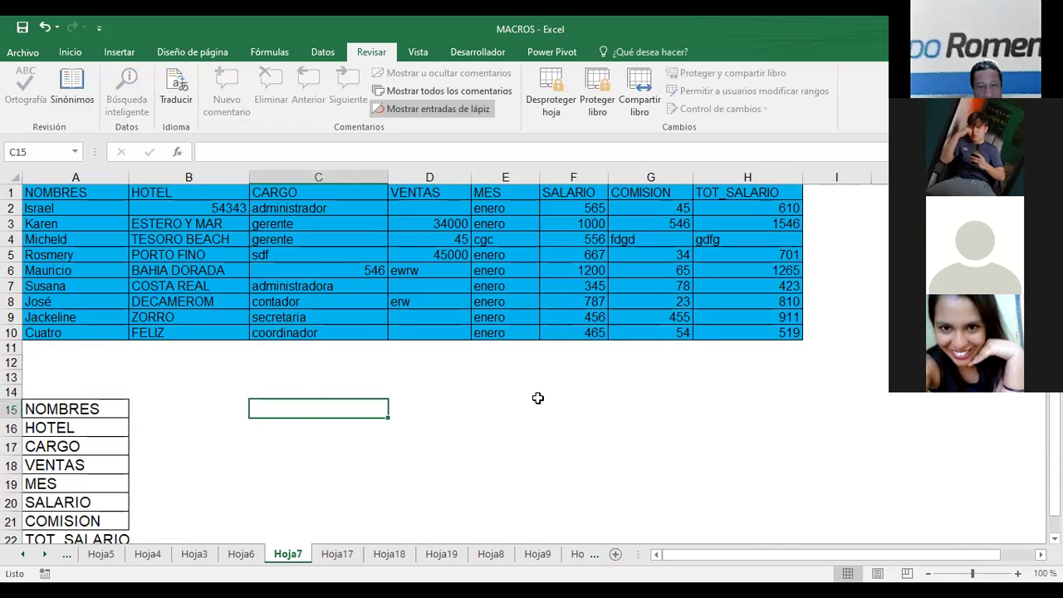
{"action": "left_click", "coordinate": [596, 96]}
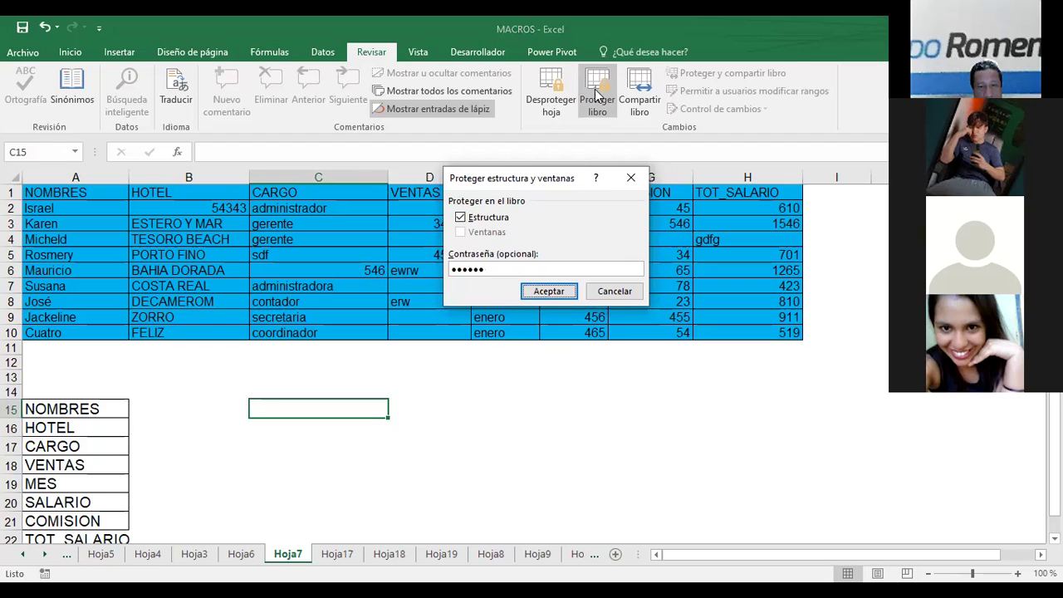
Step: Set the workbook structure password, re-entering it after the mismatch error until the confirmation matches
{"action": "key", "text": "Return"}
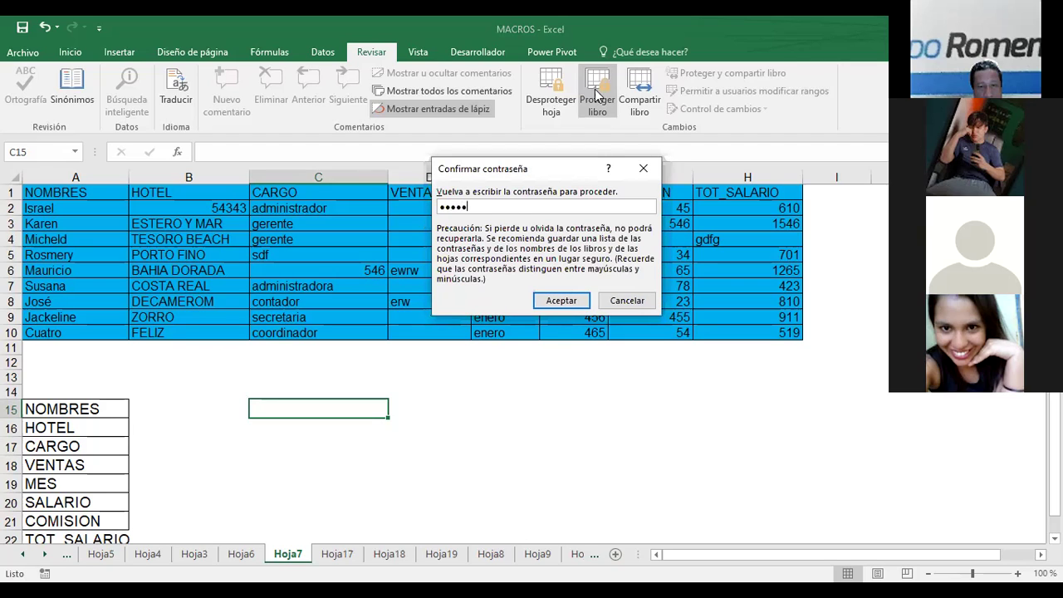
{"action": "key", "text": "Return"}
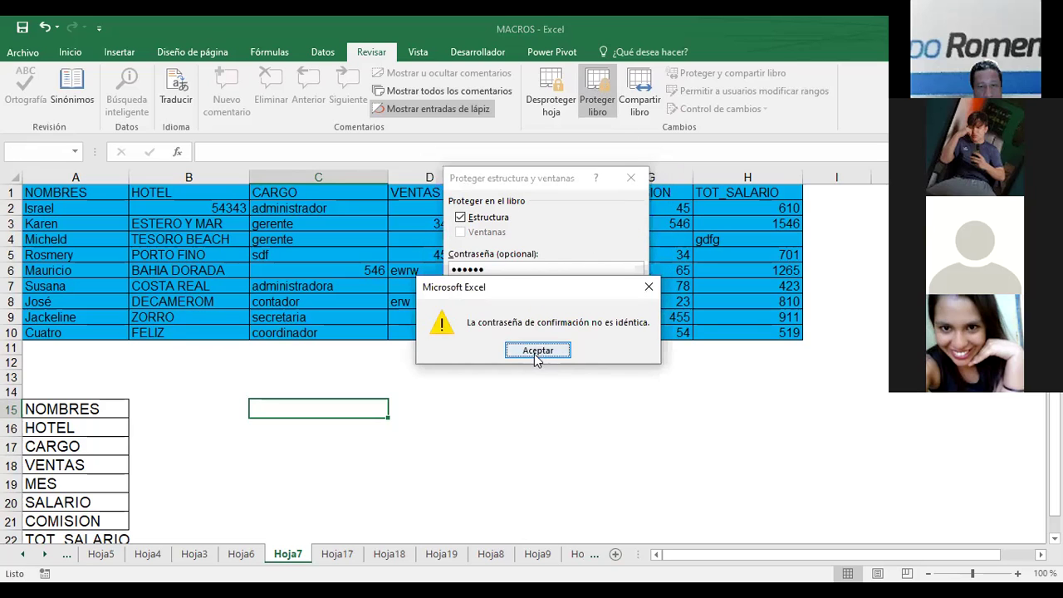
{"action": "left_click", "coordinate": [536, 355]}
{"action": "key", "text": "Return"}
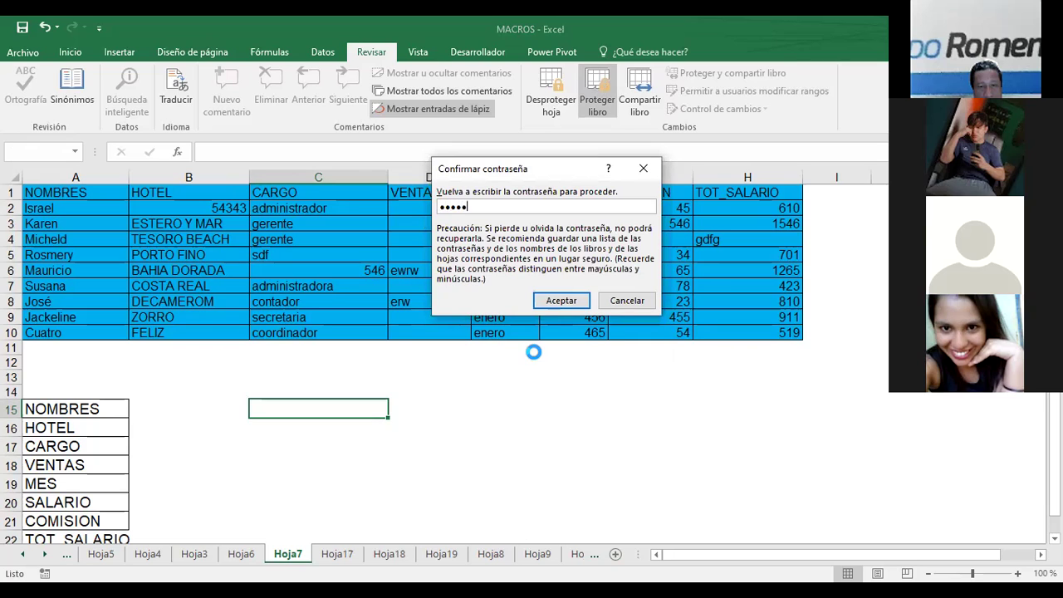
{"action": "key", "text": "Return"}
{"action": "left_click", "coordinate": [527, 375]}
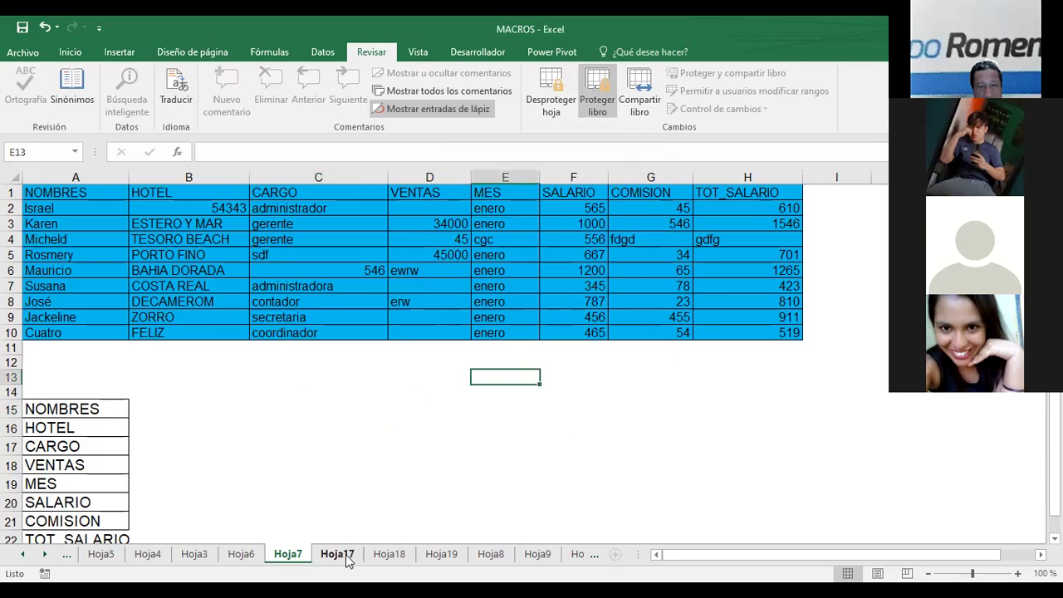
{"action": "left_click", "coordinate": [348, 558]}
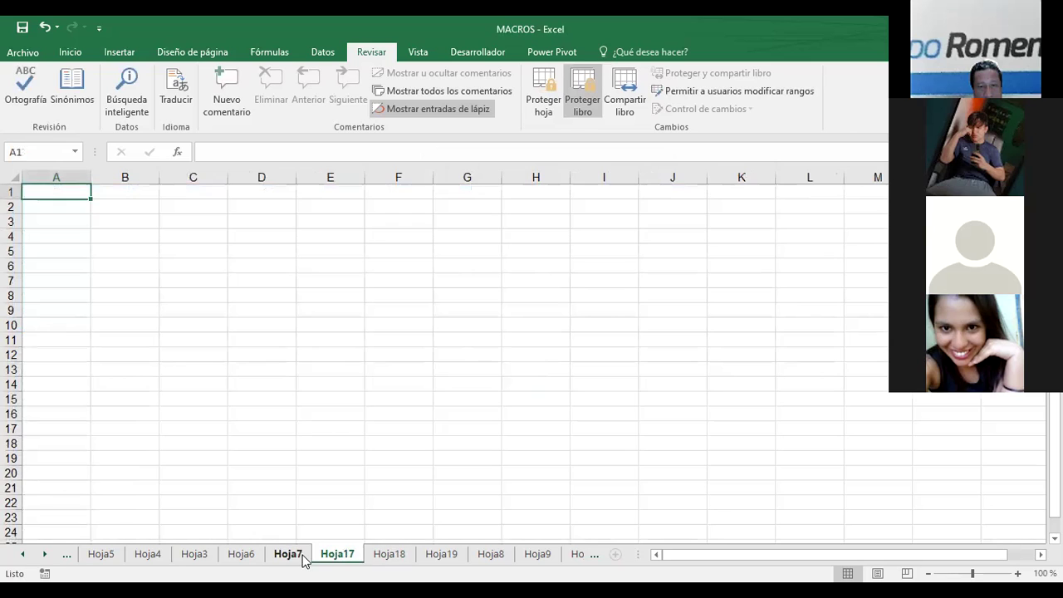
{"action": "left_click", "coordinate": [302, 558]}
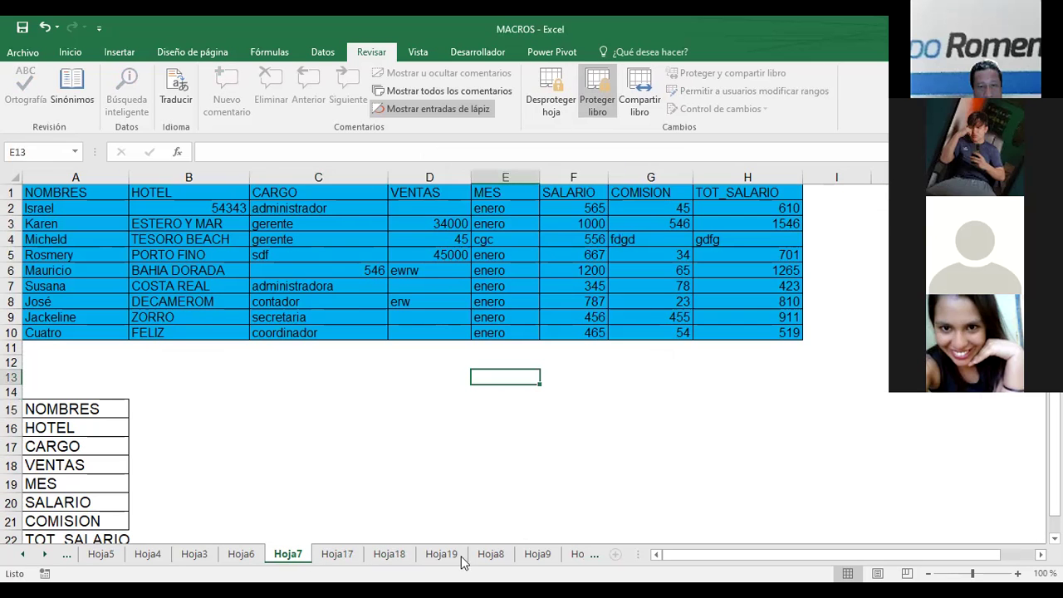
{"action": "right_click", "coordinate": [290, 555]}
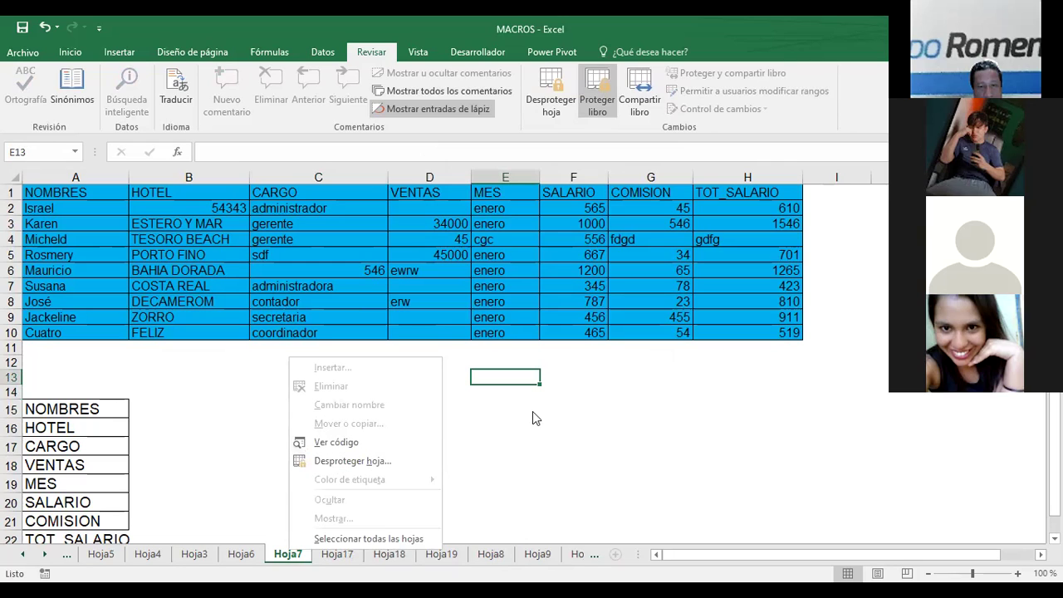
{"action": "key", "text": "Escape"}
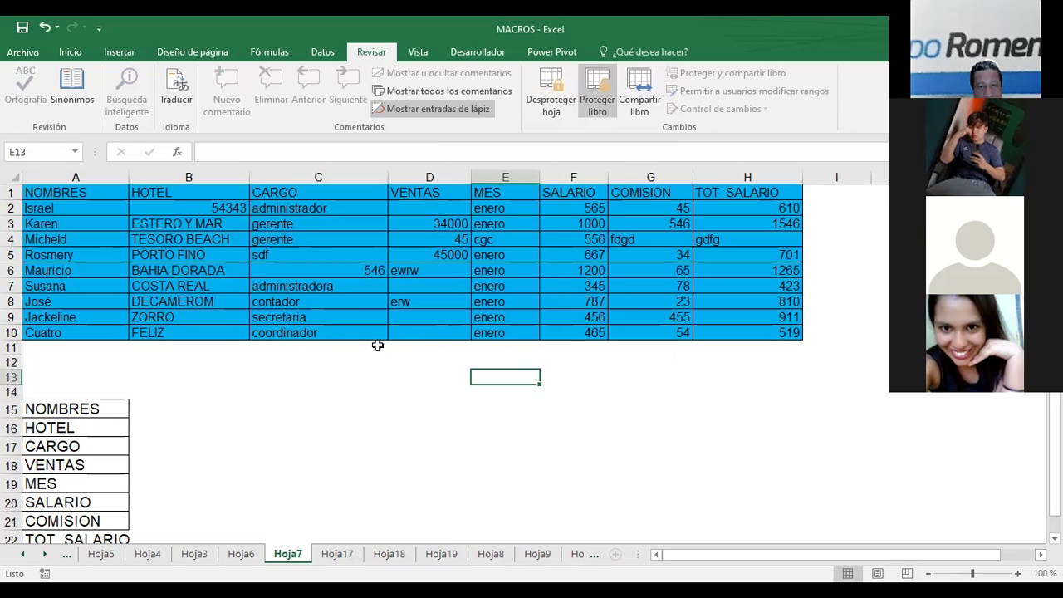
{"action": "left_click", "coordinate": [329, 271]}
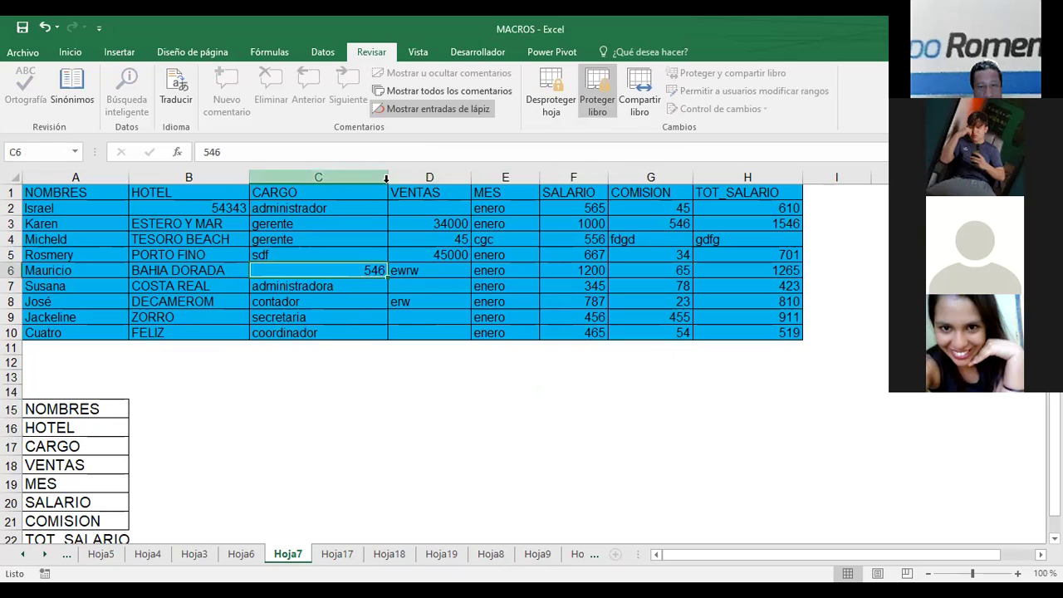
{"action": "left_click_drag", "start_coordinate": [382, 177], "coordinate": [430, 177]}
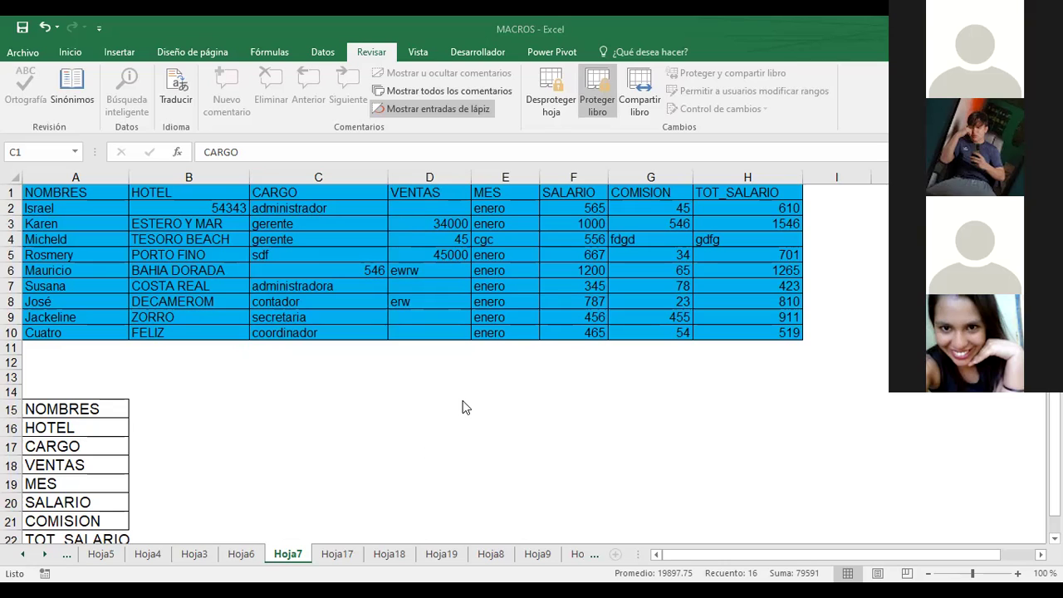
{"action": "left_click", "coordinate": [565, 390]}
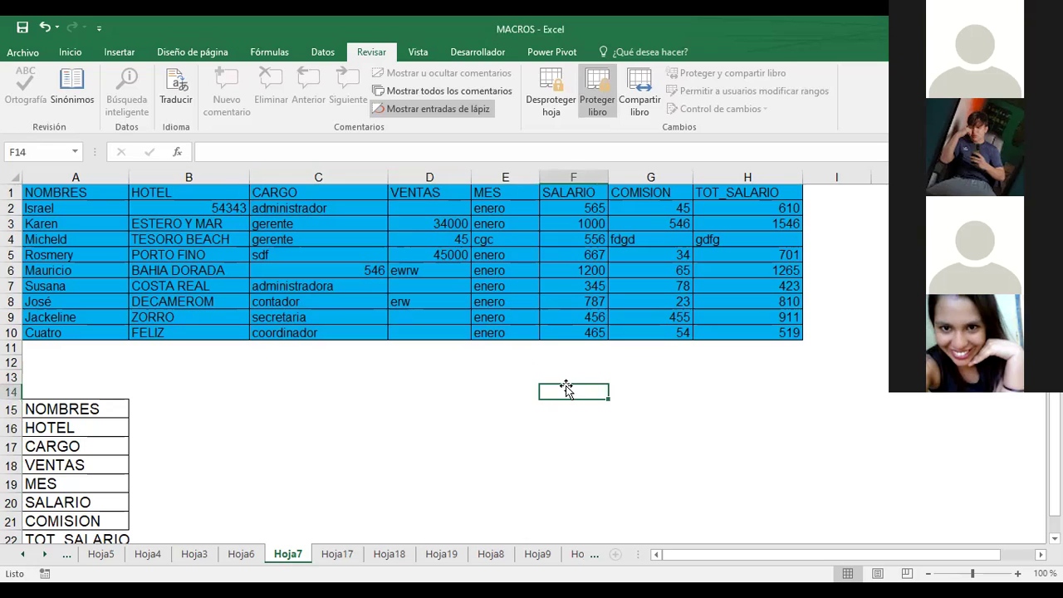
{"action": "left_click", "coordinate": [17, 361]}
{"action": "key", "text": "Escape"}
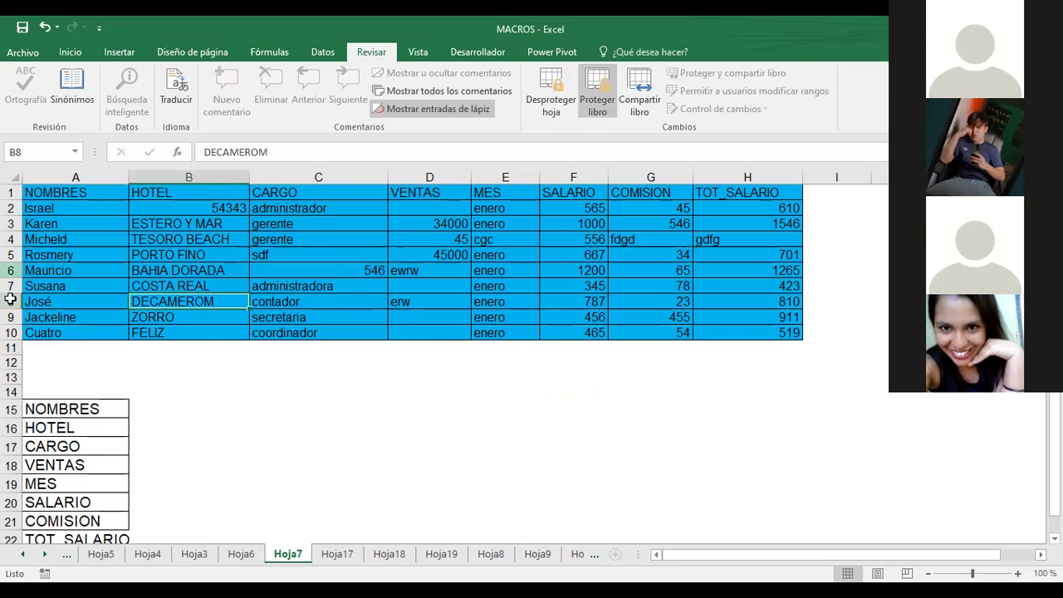
{"action": "left_click_drag", "start_coordinate": [10, 270], "coordinate": [10, 300]}
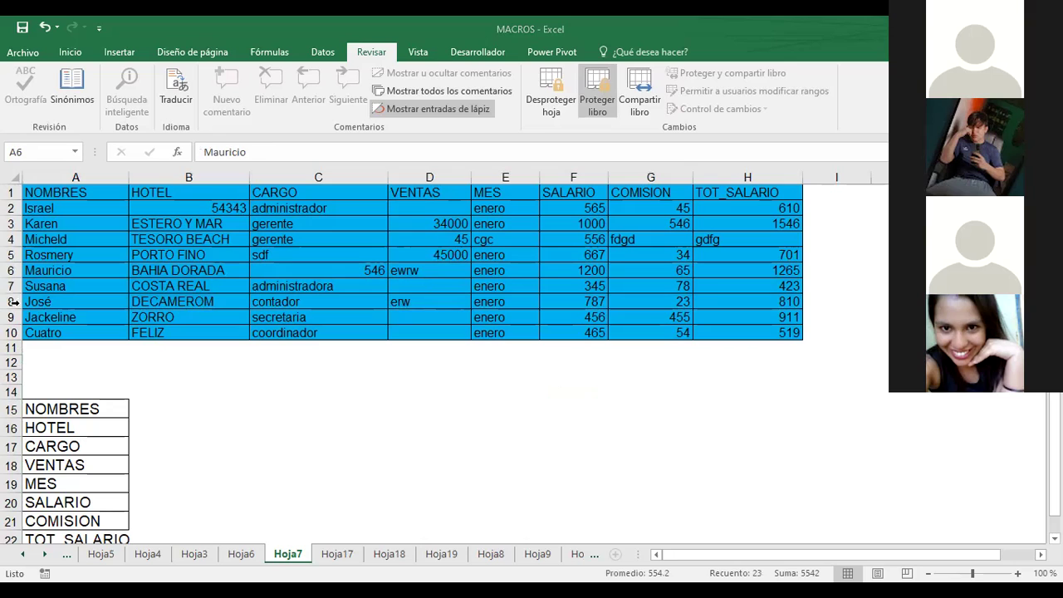
{"action": "left_click_drag", "start_coordinate": [10, 270], "coordinate": [12, 252]}
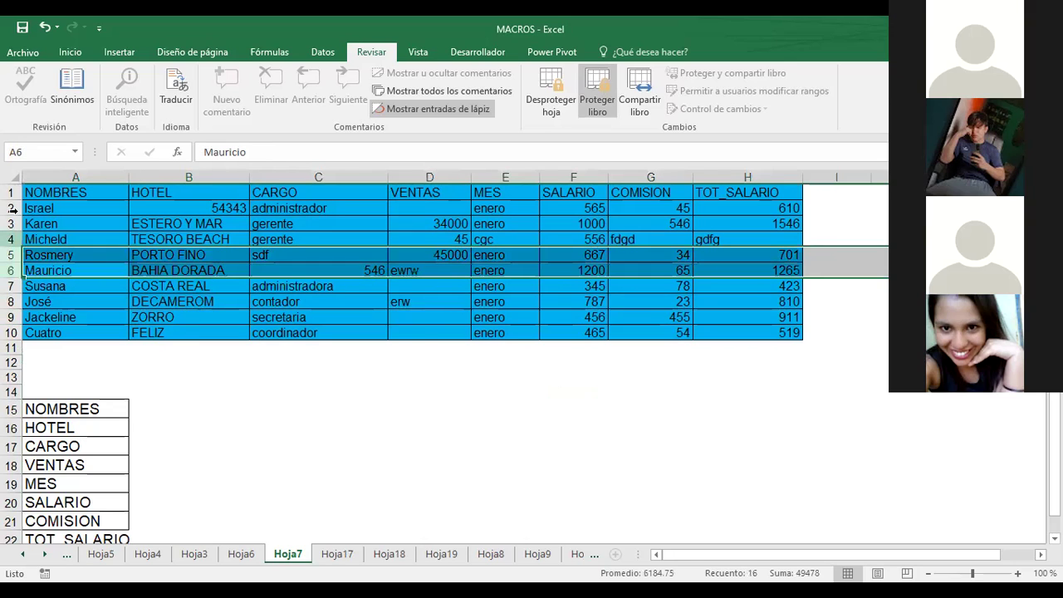
{"action": "left_click_drag", "start_coordinate": [136, 177], "coordinate": [387, 178]}
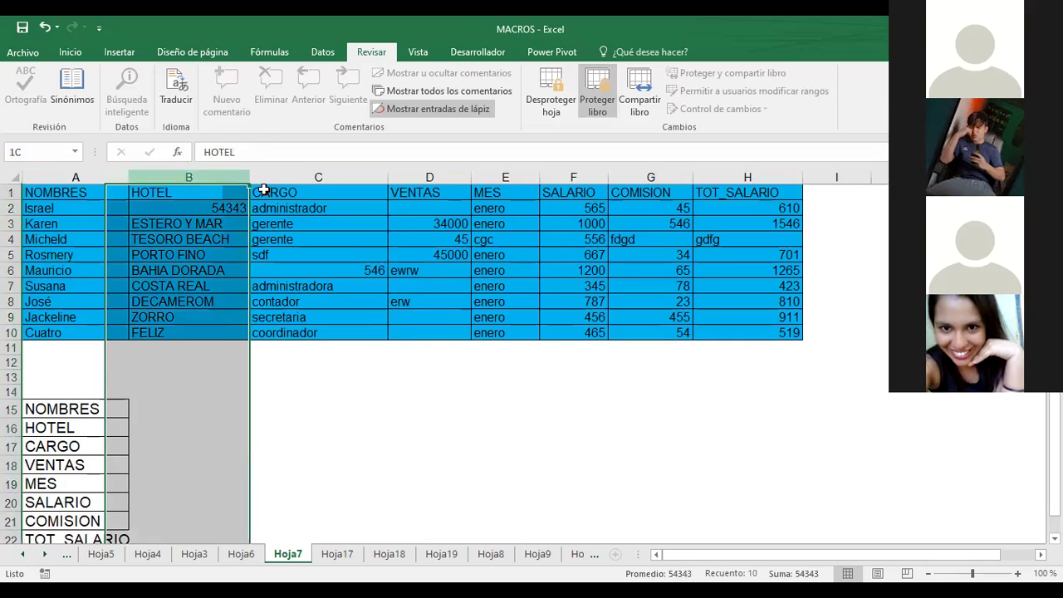
{"action": "left_click", "coordinate": [573, 286]}
{"action": "left_click", "coordinate": [671, 273]}
{"action": "left_click", "coordinate": [735, 240]}
{"action": "left_click", "coordinate": [361, 332]}
{"action": "left_click", "coordinate": [336, 319]}
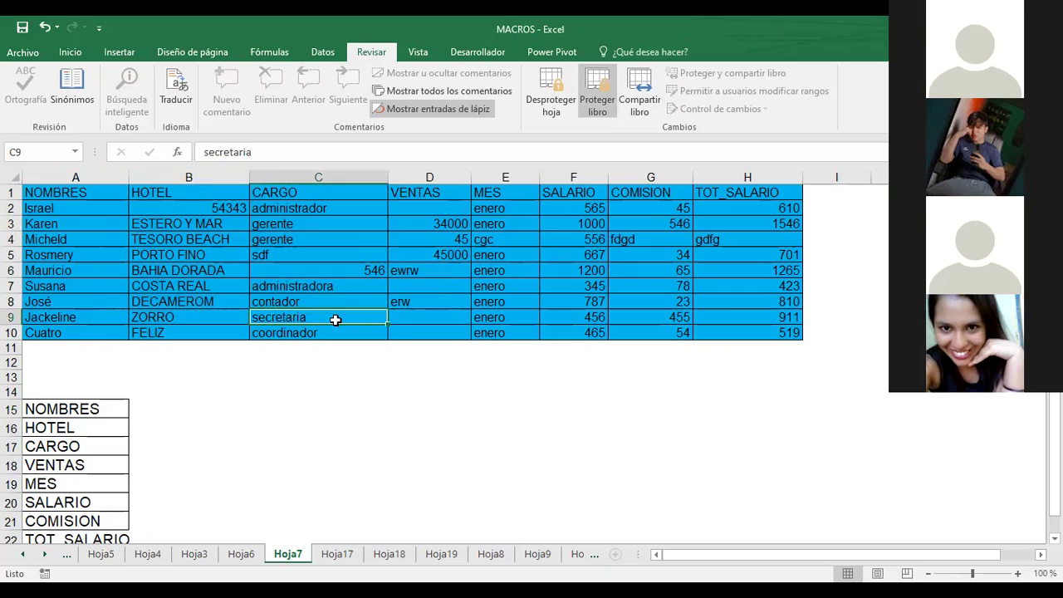
Step: Remove the workbook structure protection with its password and close the MACROS workbook
{"action": "left_click", "coordinate": [600, 92]}
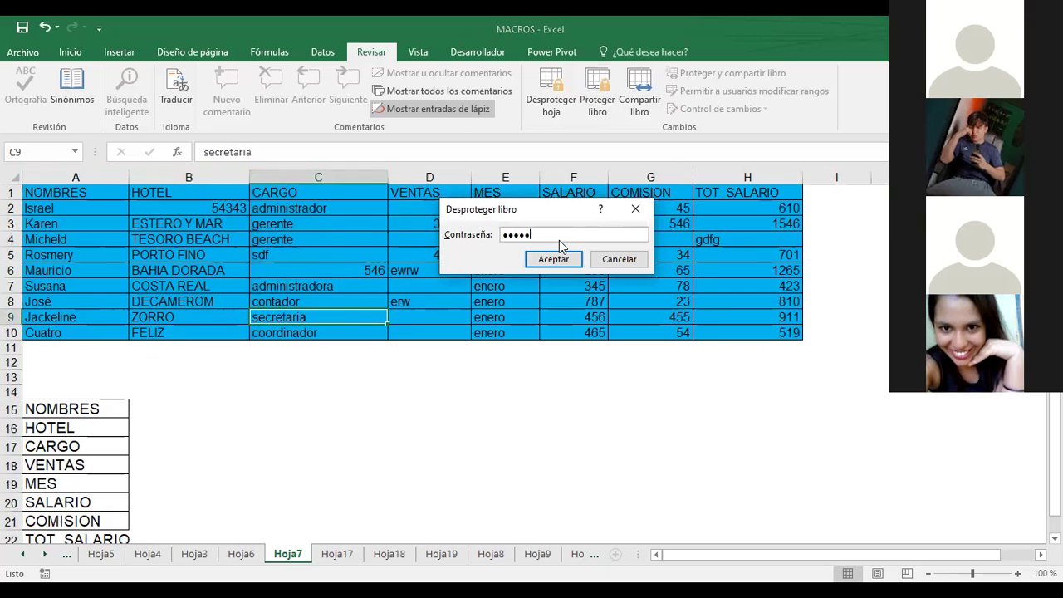
{"action": "key", "text": "Return"}
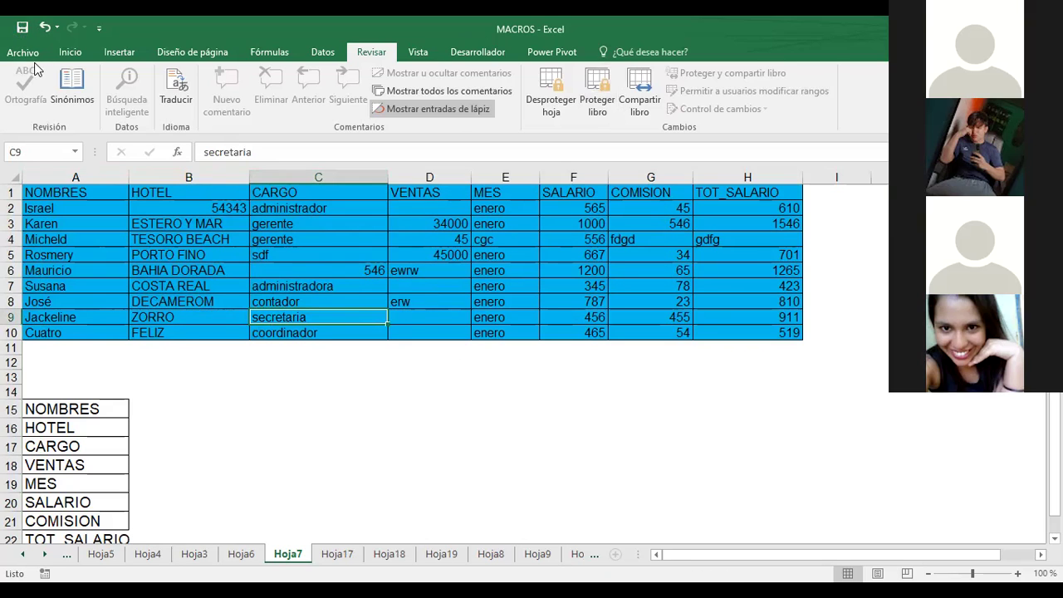
{"action": "left_click", "coordinate": [31, 56]}
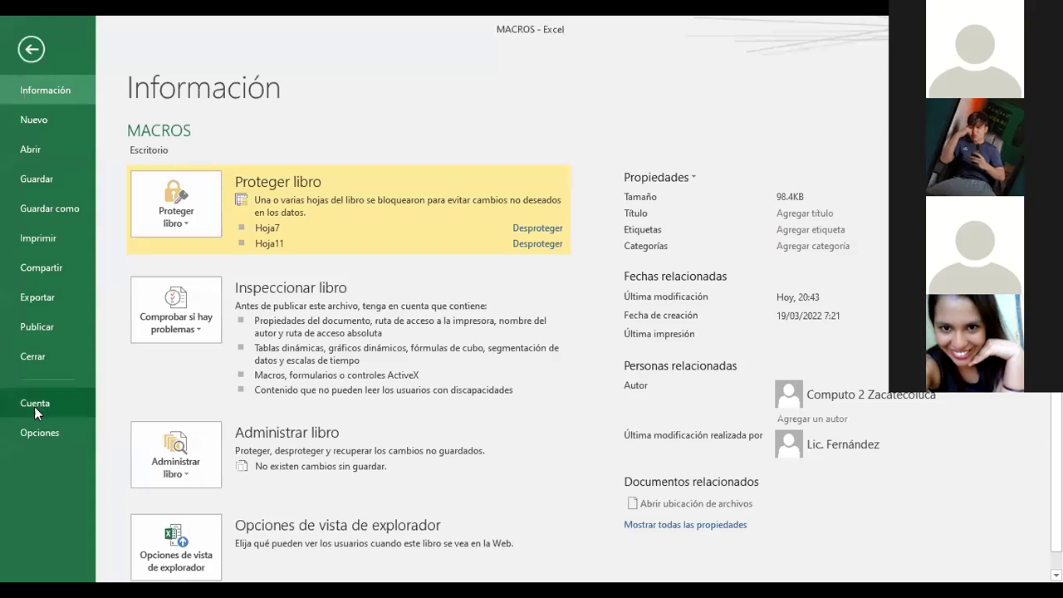
{"action": "left_click", "coordinate": [46, 359]}
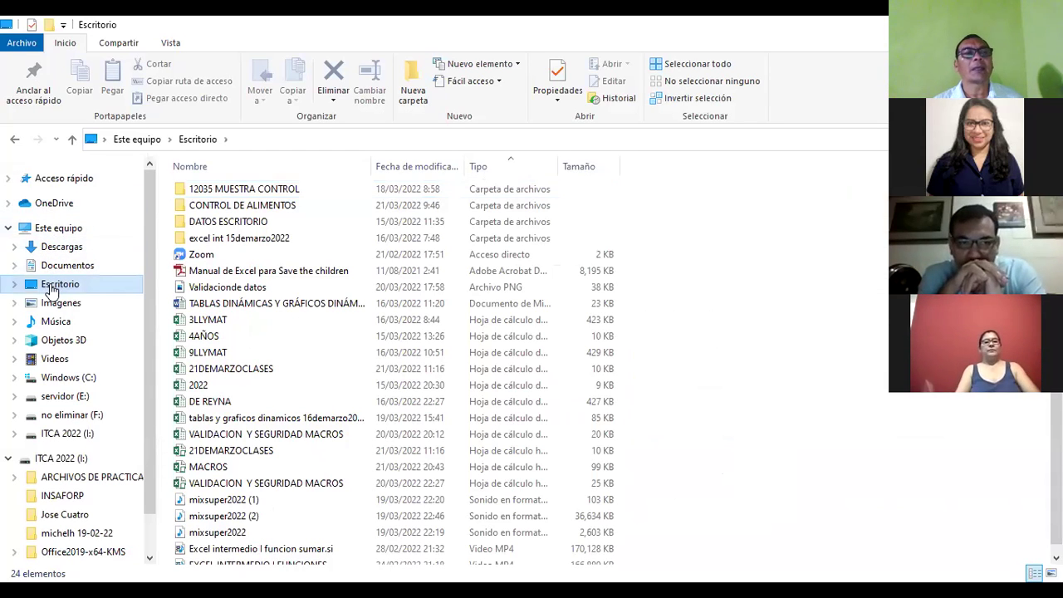
Step: Expand Escritorio in File Explorer's navigation pane and select the MACROS file
{"action": "double_click", "coordinate": [52, 287]}
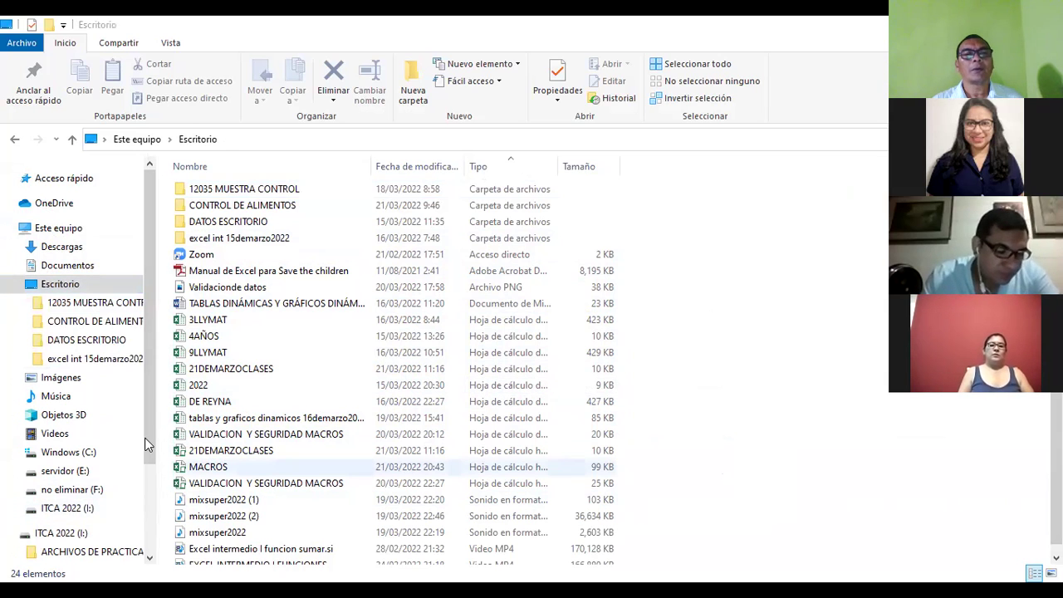
{"action": "key", "text": "space"}
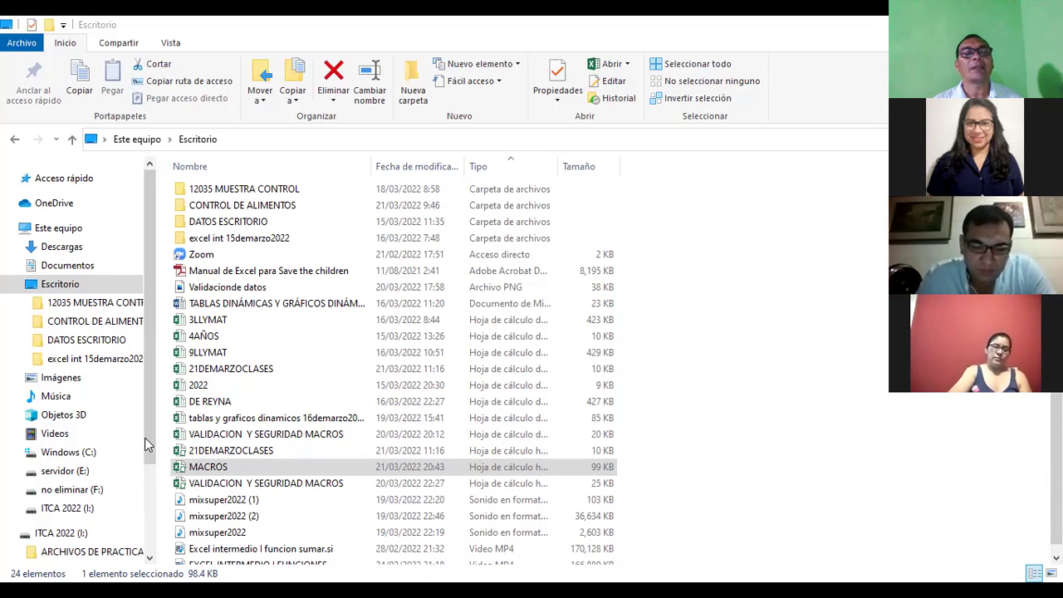
Step: Browse the save file-type list from Excel 97-2003 down to OpenDocument spreadsheet, then close it
{"action": "key", "text": "Down"}
{"action": "key", "text": "Down"}
{"action": "key", "text": "Up"}
{"action": "key", "text": "Up"}
{"action": "key", "text": "Up"}
{"action": "key", "text": "Down"}
{"action": "key", "text": "Down"}
{"action": "key", "text": "Down"}
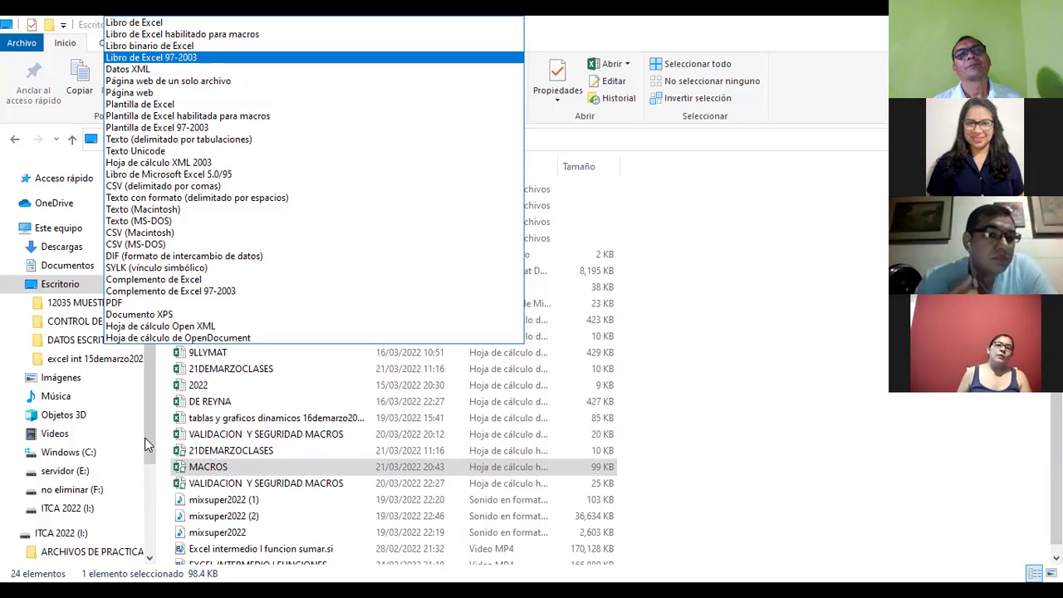
{"action": "key", "text": "Up"}
{"action": "key", "text": "Up"}
{"action": "key", "text": "Up"}
{"action": "key", "text": "Down"}
{"action": "key", "text": "Down"}
{"action": "key", "text": "Down"}
{"action": "key", "text": "Up"}
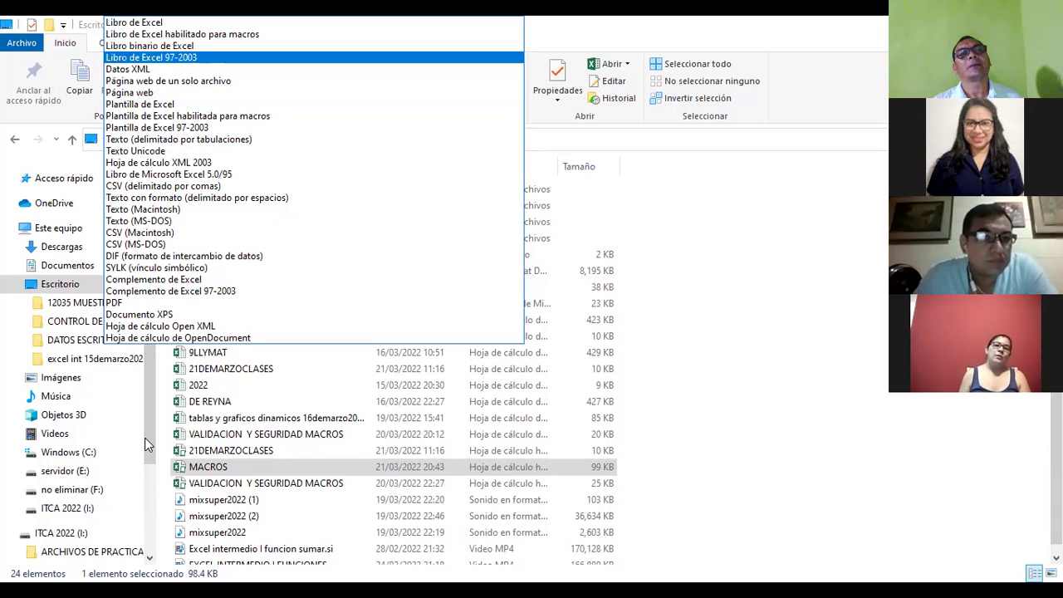
{"action": "key", "text": "Up"}
{"action": "key", "text": "End"}
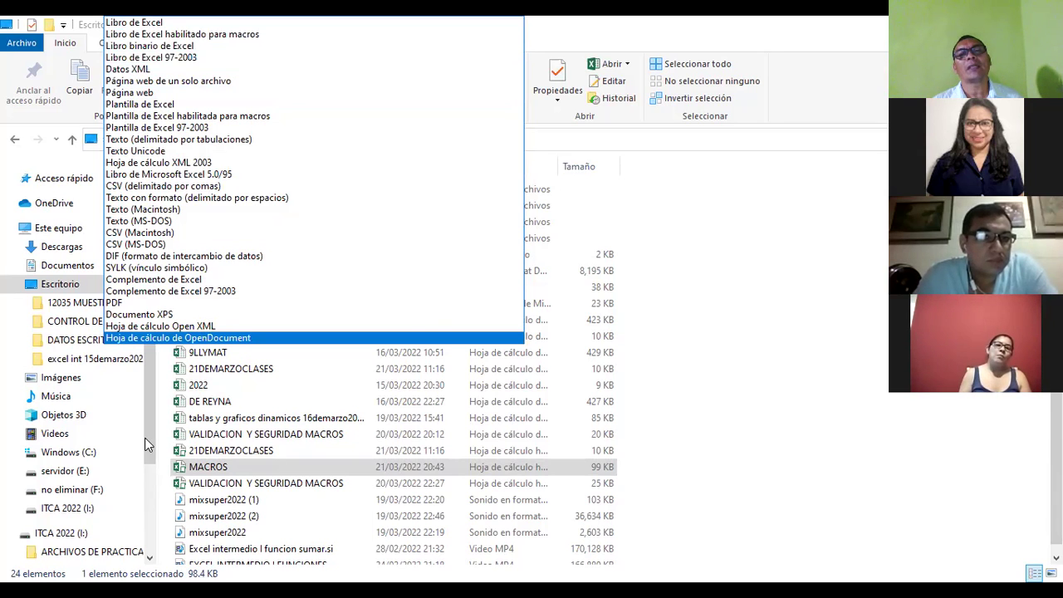
{"action": "key", "text": "Escape"}
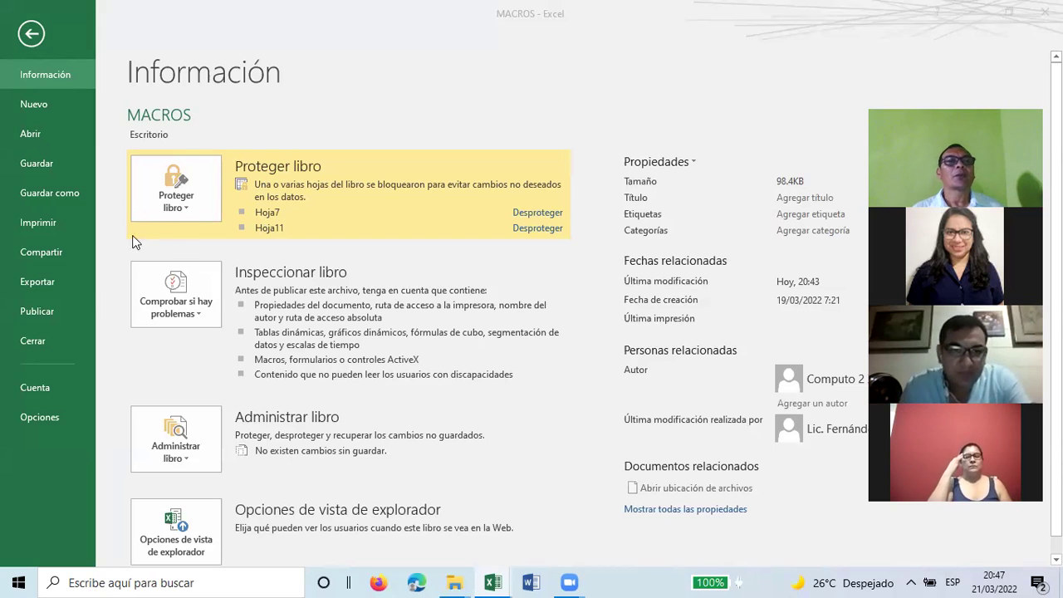
Step: Remove Hoja7's sheet protection from the workbook's Información page
{"action": "left_click", "coordinate": [31, 33]}
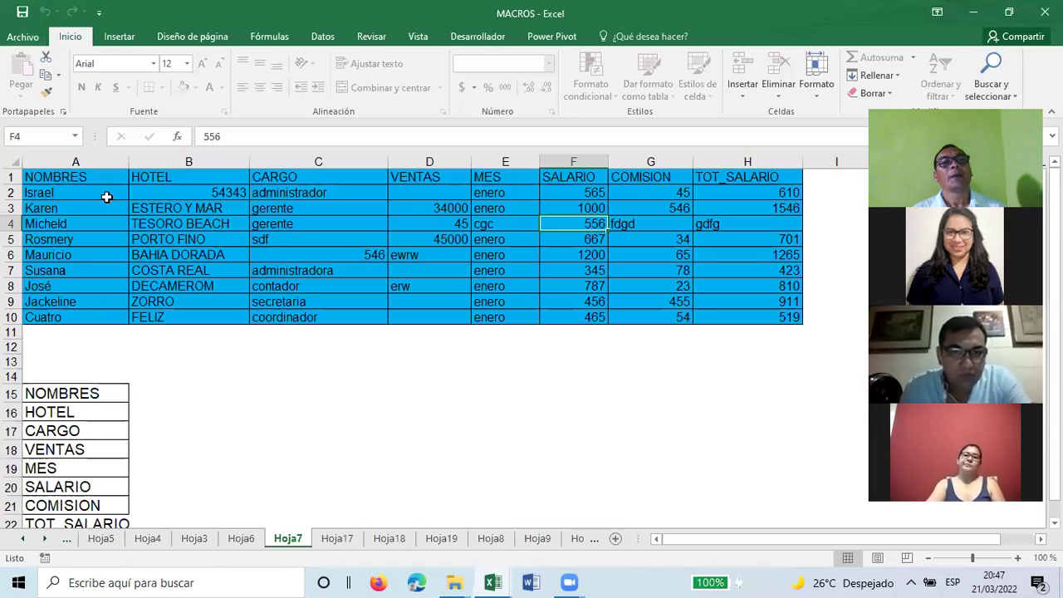
{"action": "left_click", "coordinate": [23, 37]}
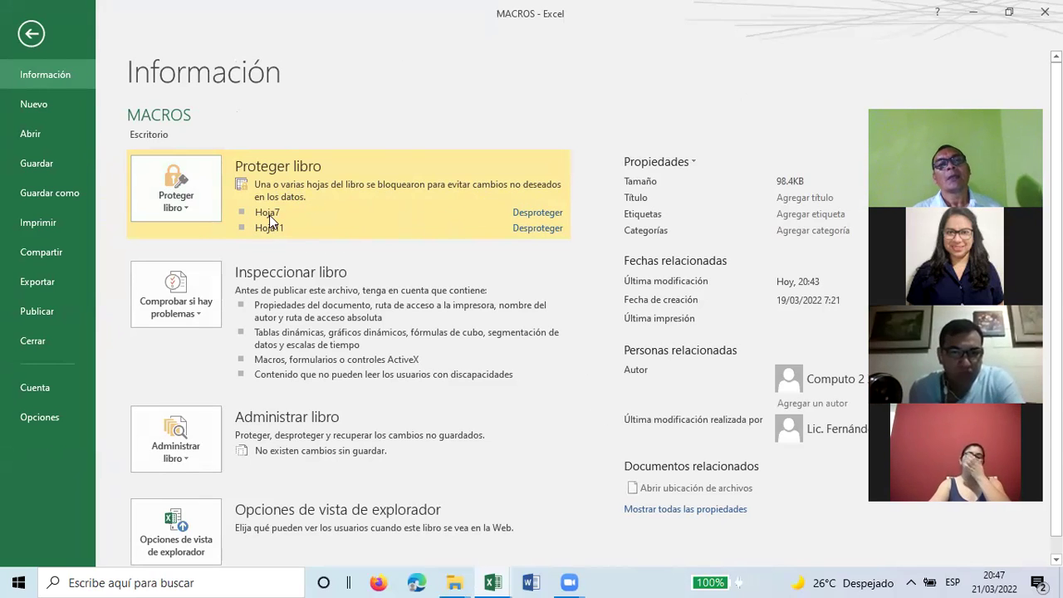
{"action": "left_click", "coordinate": [533, 213]}
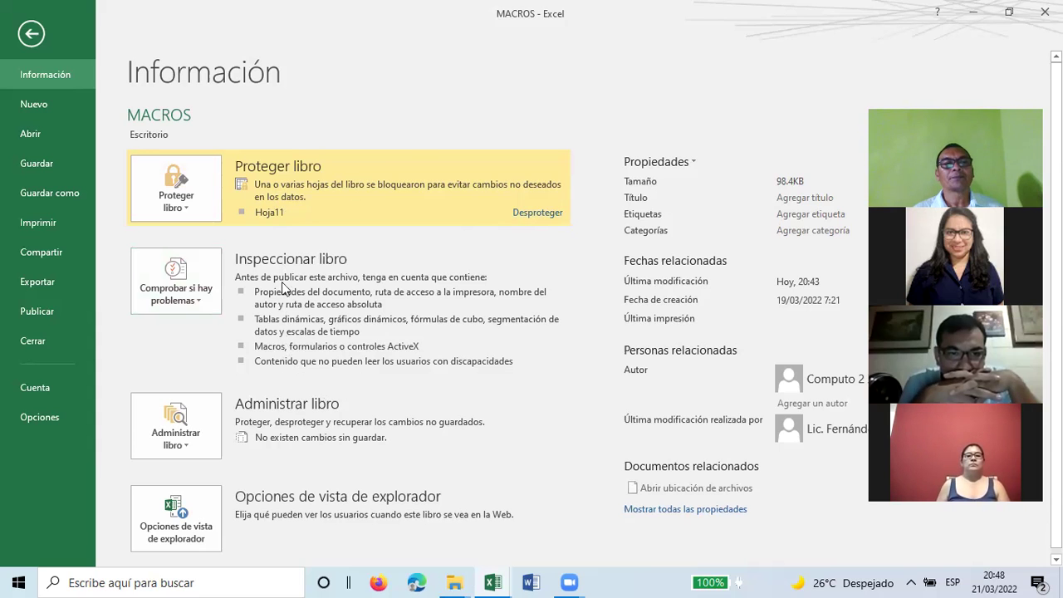
Step: Reopen the Información page and show the Proteger libro protection options
{"action": "left_click", "coordinate": [30, 34]}
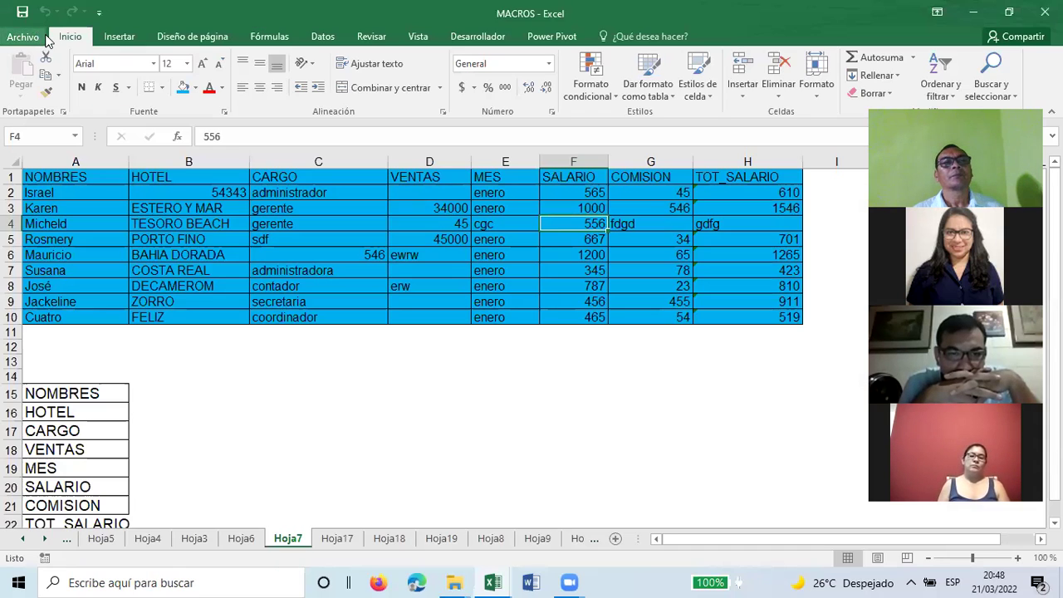
{"action": "left_click", "coordinate": [11, 38]}
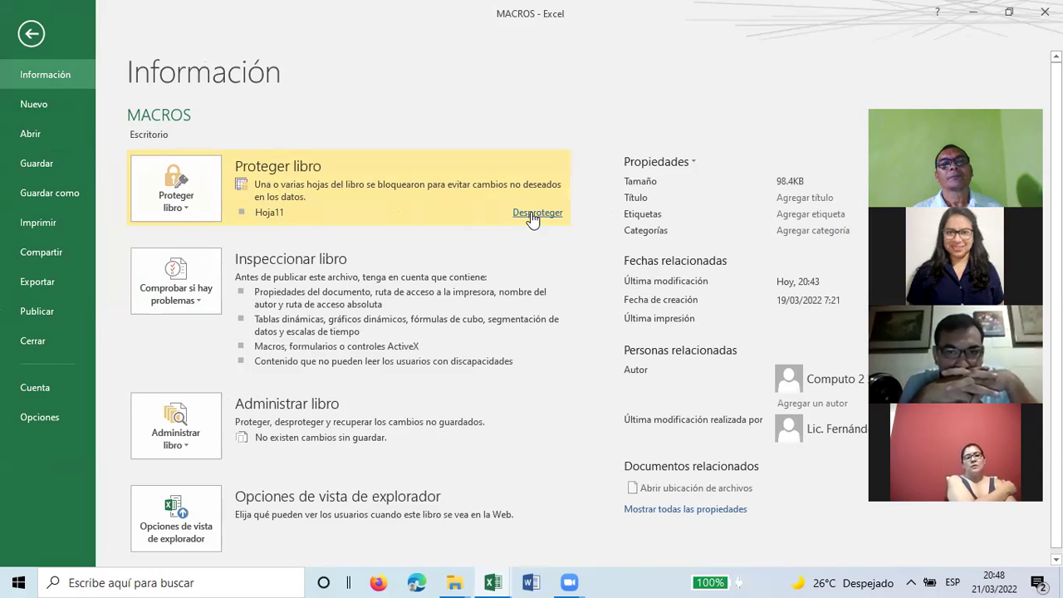
{"action": "left_click", "coordinate": [185, 206]}
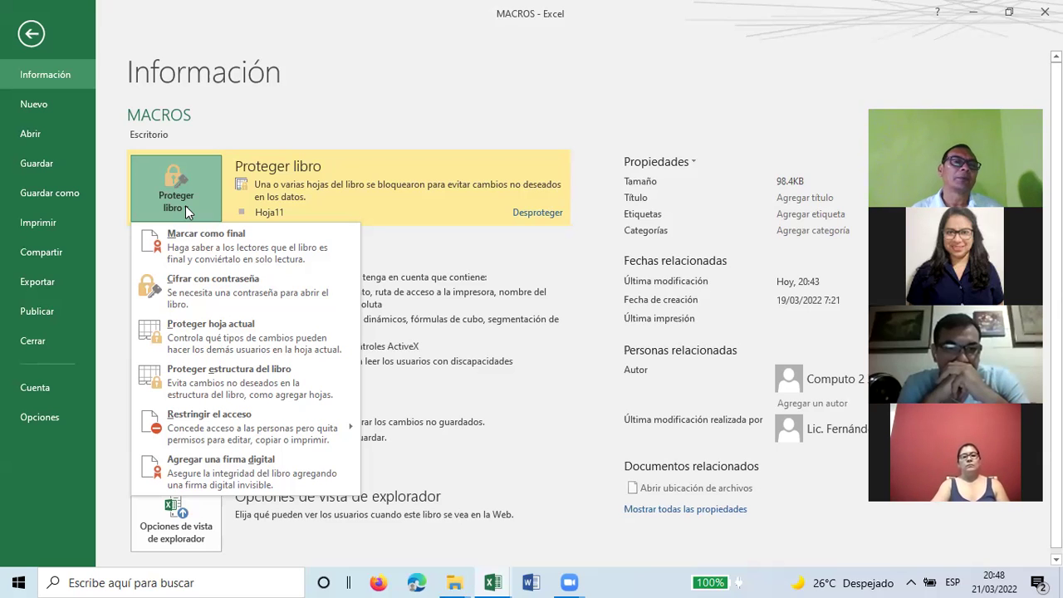
Step: Encrypt the MACROS workbook with an opening password, entering and confirming the password
{"action": "left_click", "coordinate": [231, 285]}
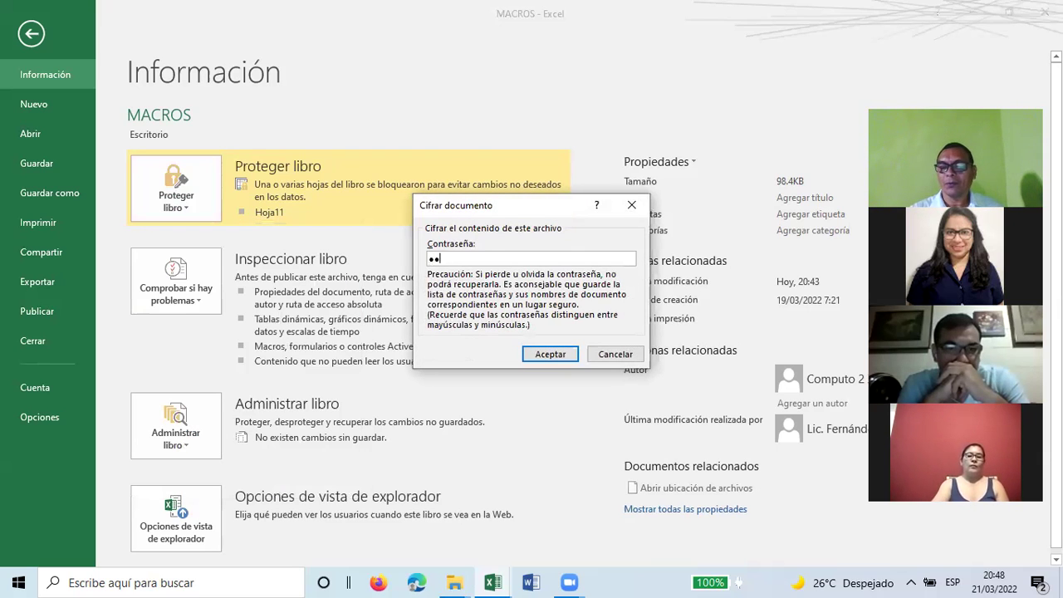
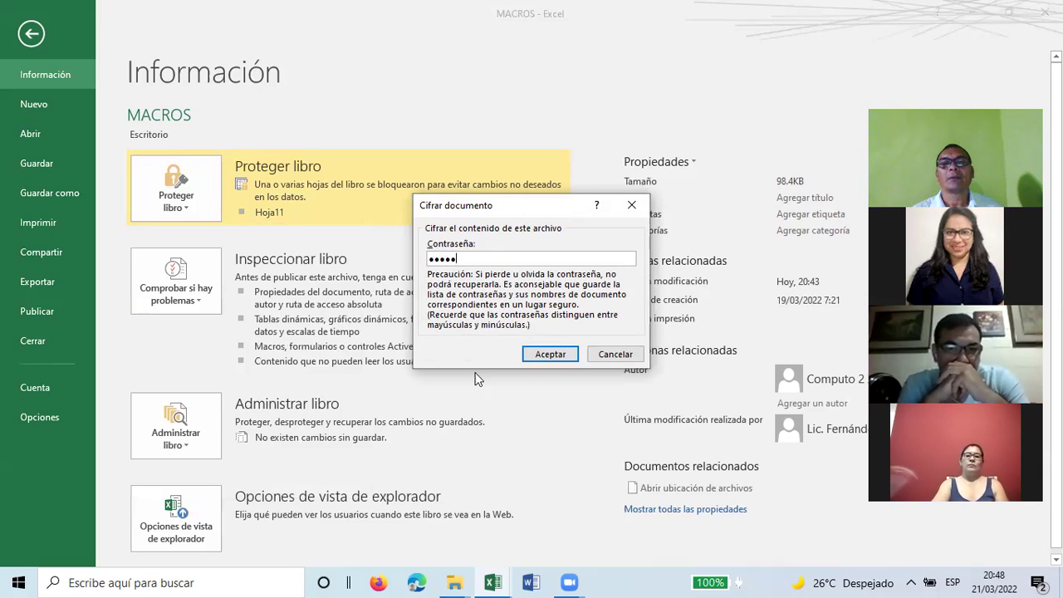
{"action": "left_click", "coordinate": [550, 353]}
{"action": "left_click", "coordinate": [570, 351]}
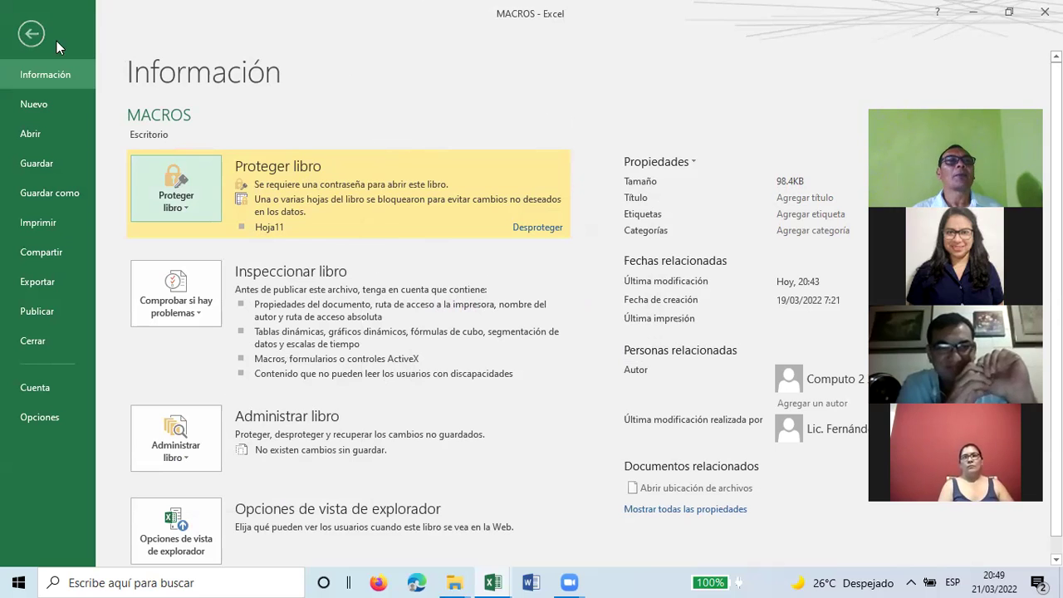
Step: Leave Backstage and close the MACROS workbook, returning to the Libro1 slide
{"action": "left_click", "coordinate": [31, 35]}
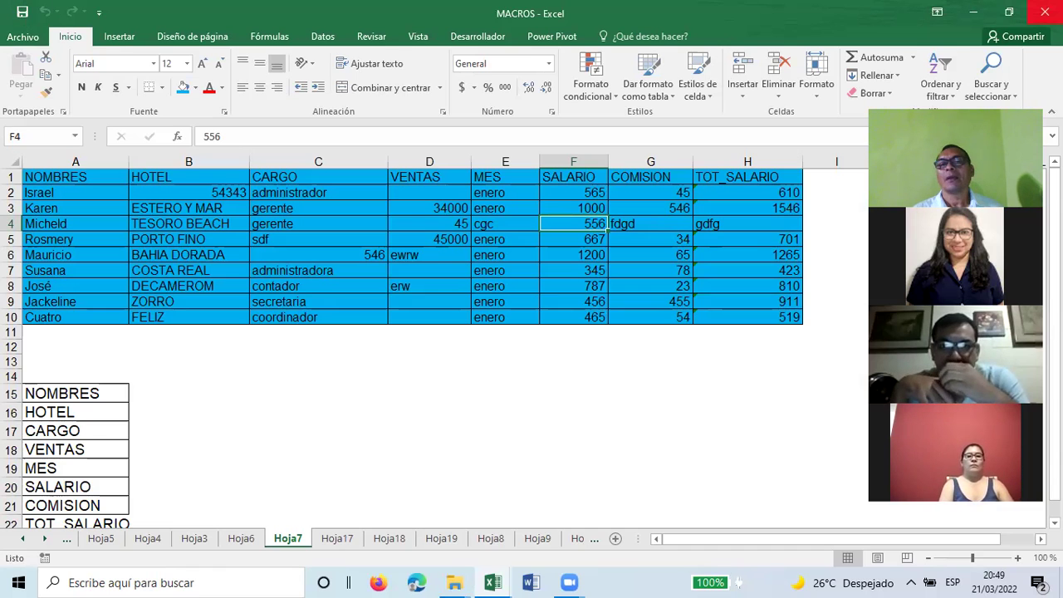
{"action": "left_click", "coordinate": [1043, 12]}
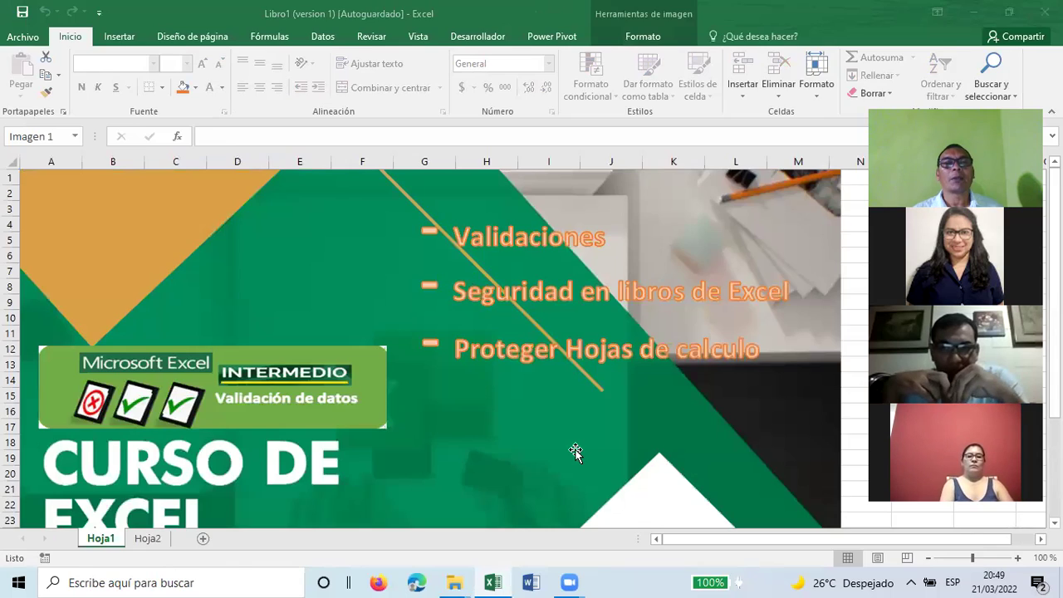
{"action": "key", "text": "alt+Tab"}
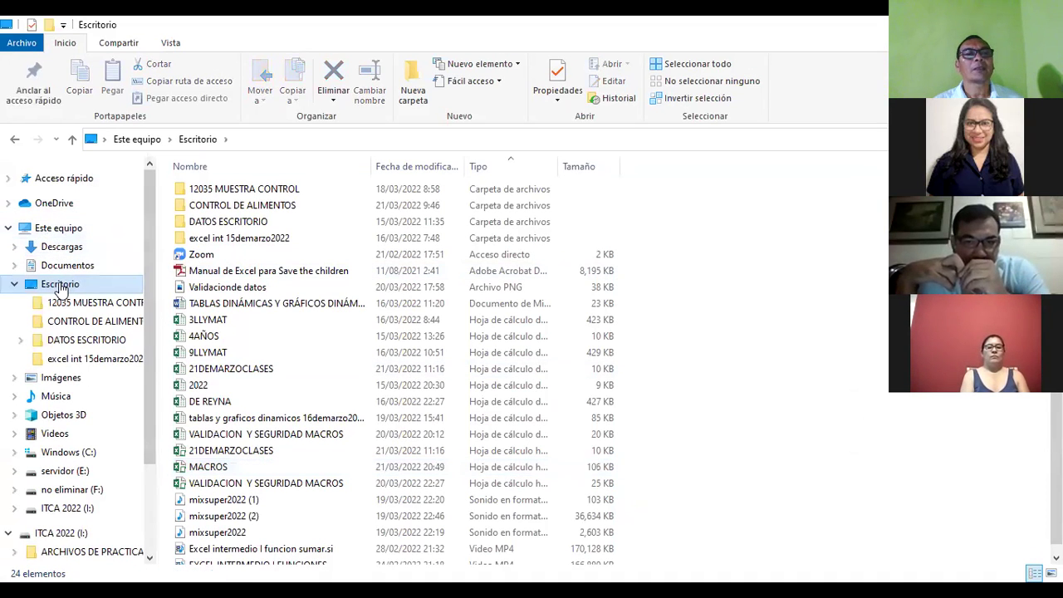
Step: Open the Escritorio folder in File Explorer and launch the MACROS workbook
{"action": "double_click", "coordinate": [60, 284]}
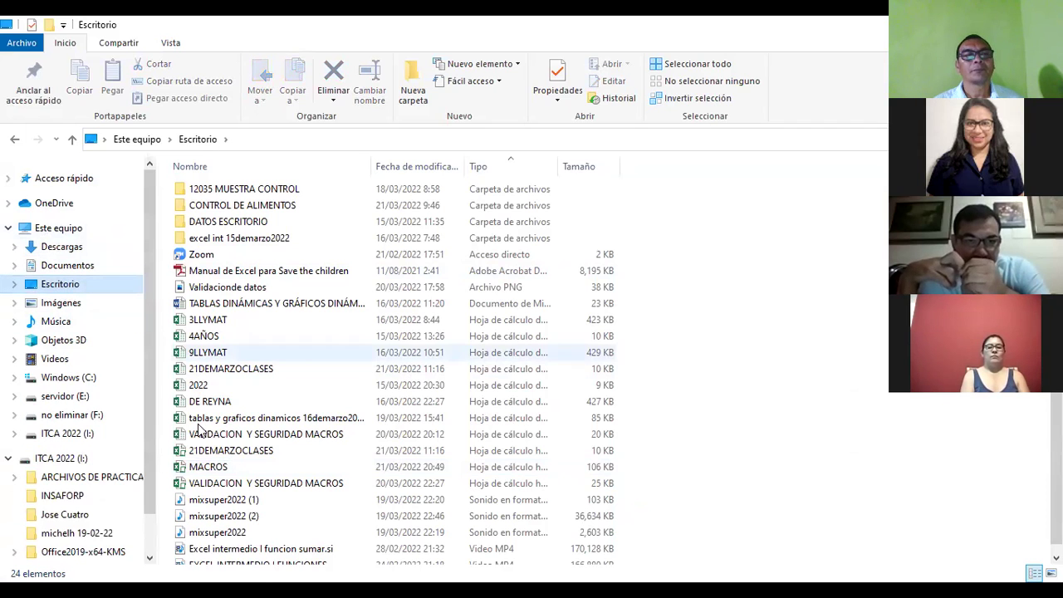
{"action": "double_click", "coordinate": [223, 469]}
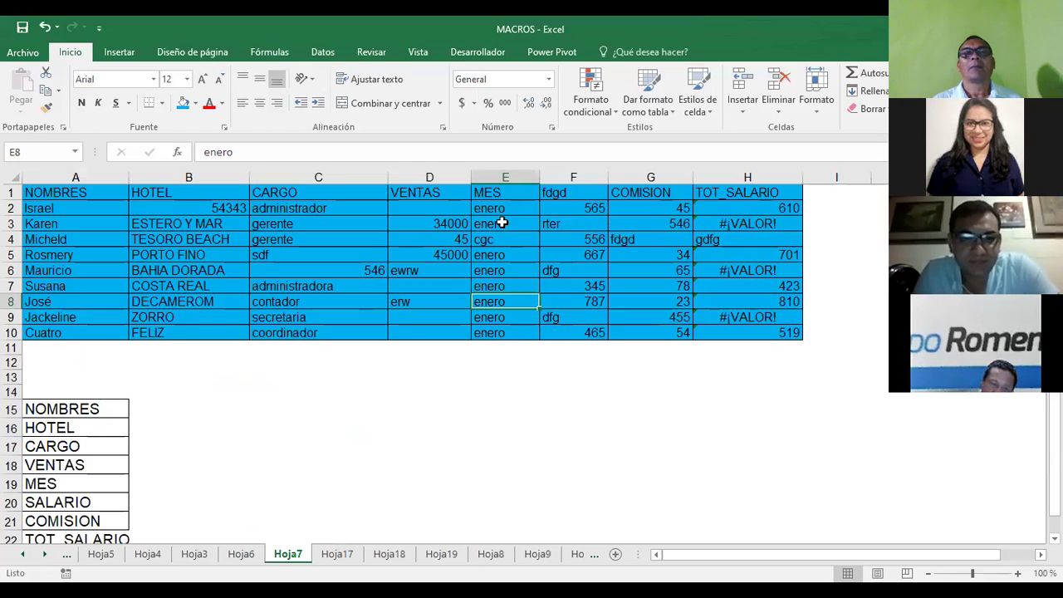
Step: Restore the F1 header on Hoja7 to read SALARIO
{"action": "left_click", "coordinate": [543, 319]}
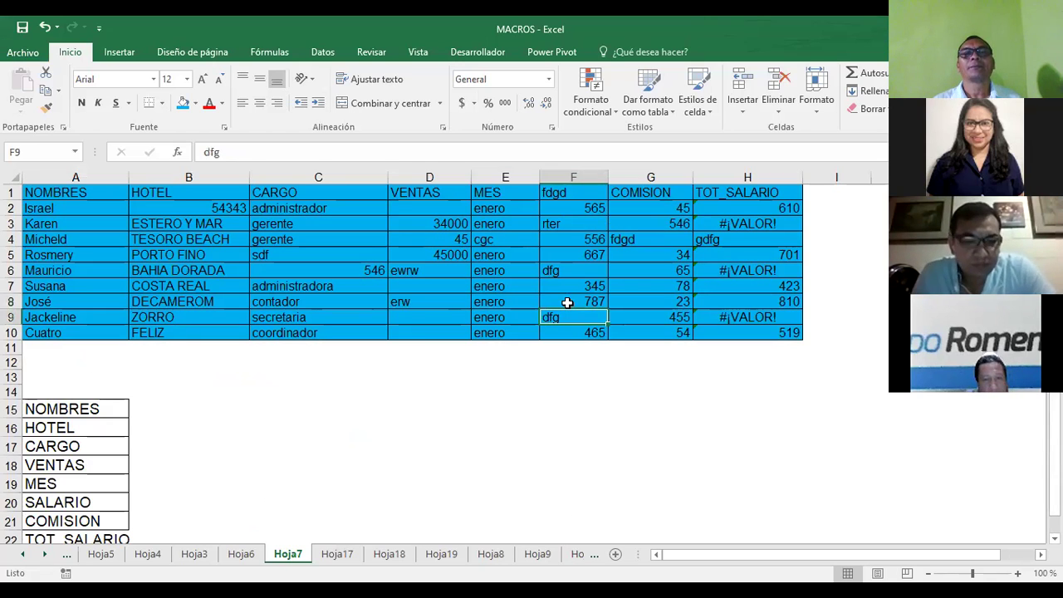
{"action": "left_click", "coordinate": [594, 245]}
{"action": "key", "text": "ctrl+Up"}
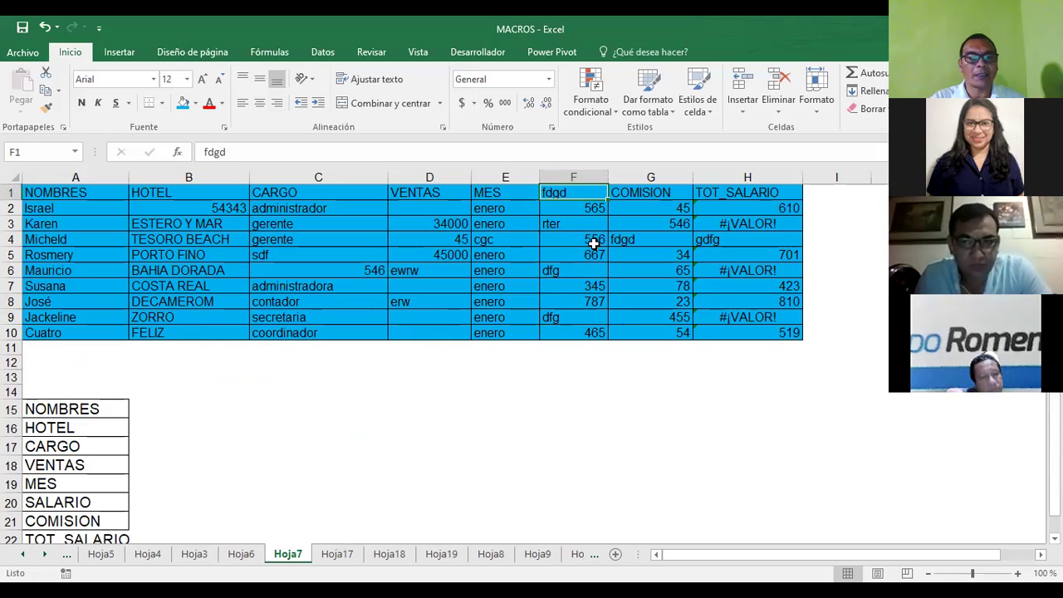
{"action": "type", "text": "SALA"}
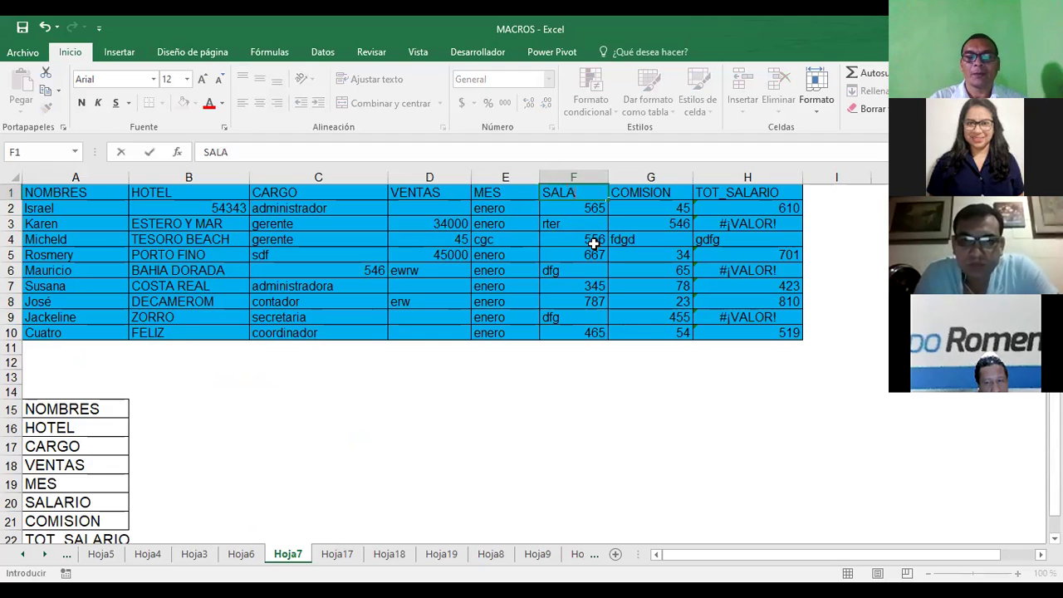
{"action": "type", "text": "RIO"}
{"action": "key", "text": "Return"}
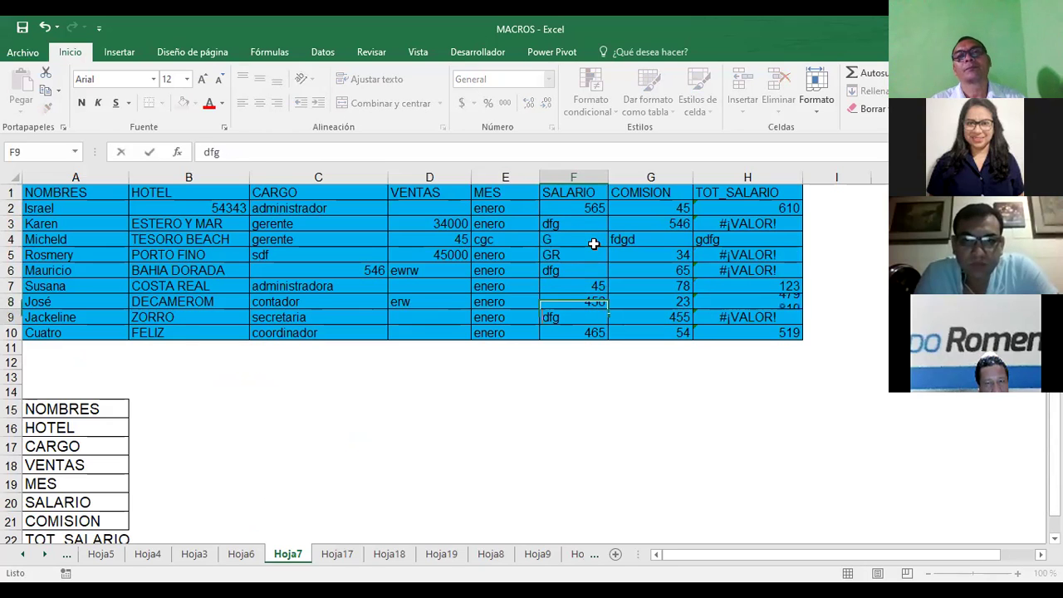
{"action": "type", "text": "5654"}
Step: Select commission cell G9, then hotel cells in column B up to PORTO FINO in B5
{"action": "left_click", "coordinate": [621, 321]}
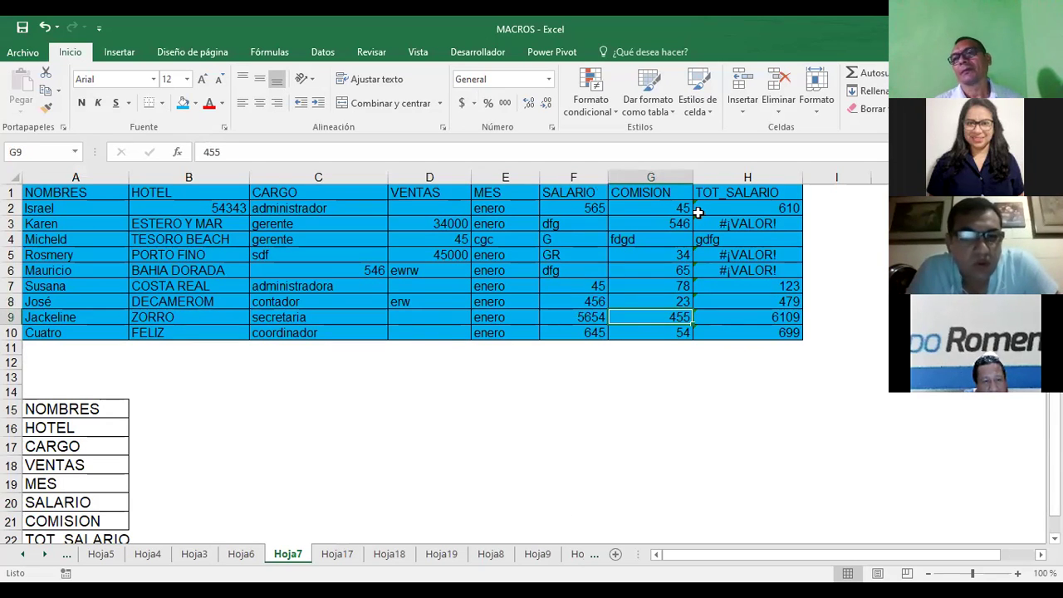
{"action": "left_click", "coordinate": [212, 336]}
{"action": "left_click", "coordinate": [166, 313]}
{"action": "left_click", "coordinate": [168, 299]}
{"action": "left_click", "coordinate": [167, 257]}
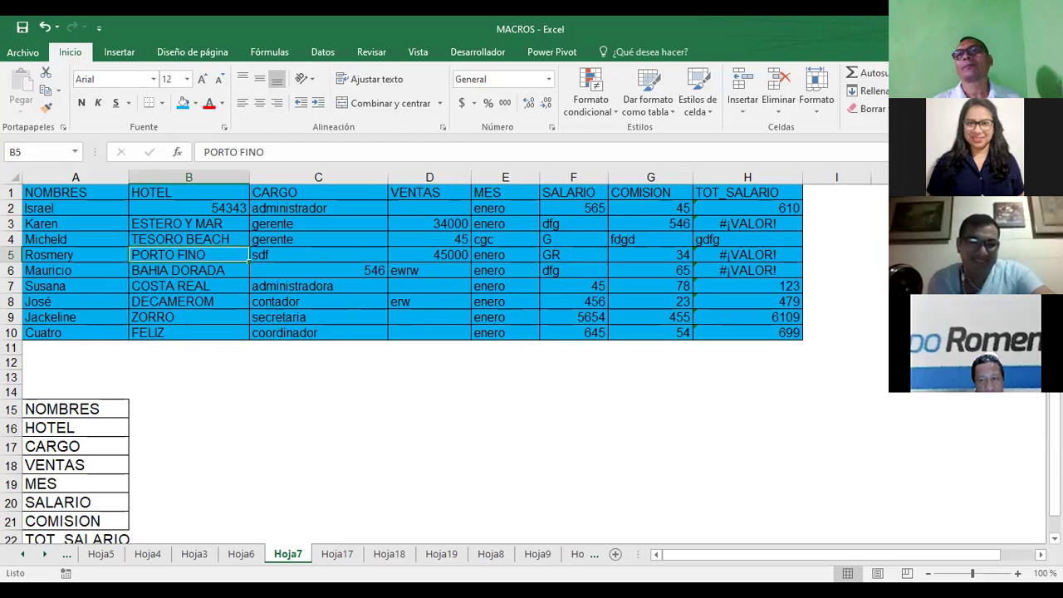
Step: Close MACROS without saving, select the Libro1 slide's text and picture, then return to File Explorer
{"action": "left_click", "coordinate": [1042, 29]}
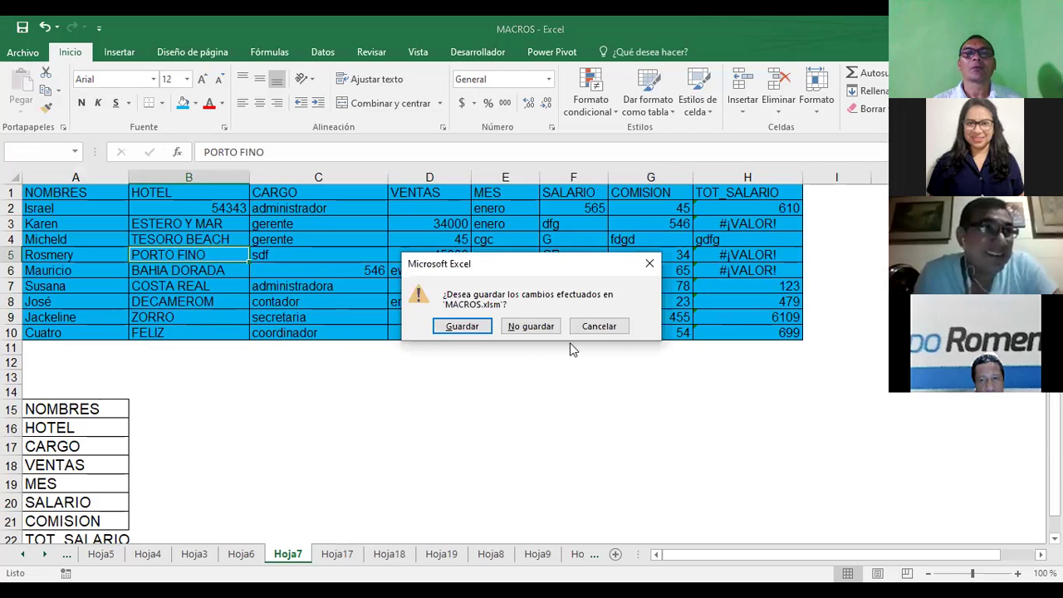
{"action": "left_click", "coordinate": [548, 326]}
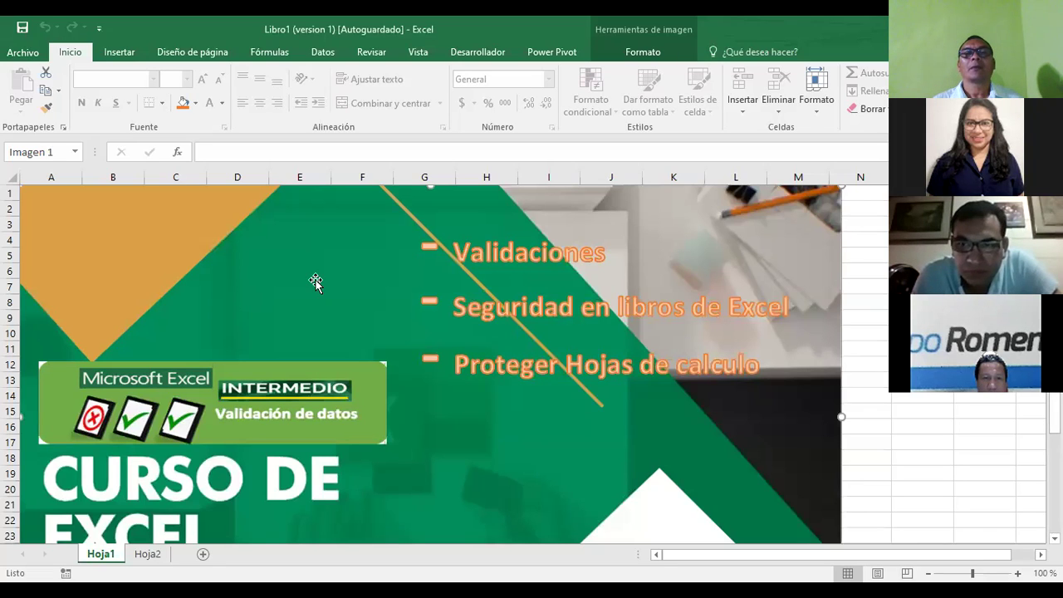
{"action": "left_click", "coordinate": [429, 397]}
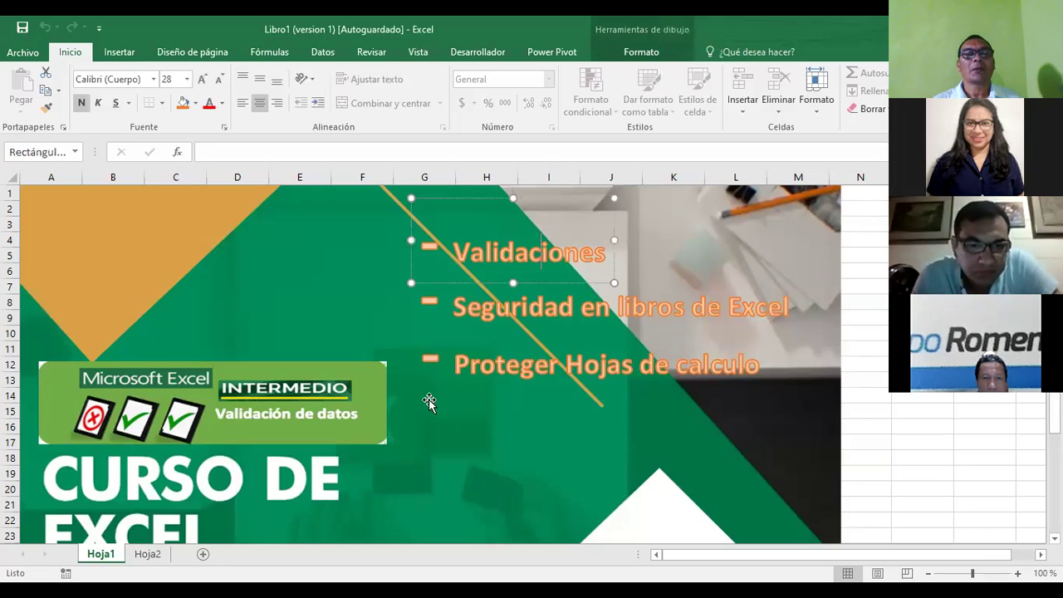
{"action": "left_click", "coordinate": [407, 248]}
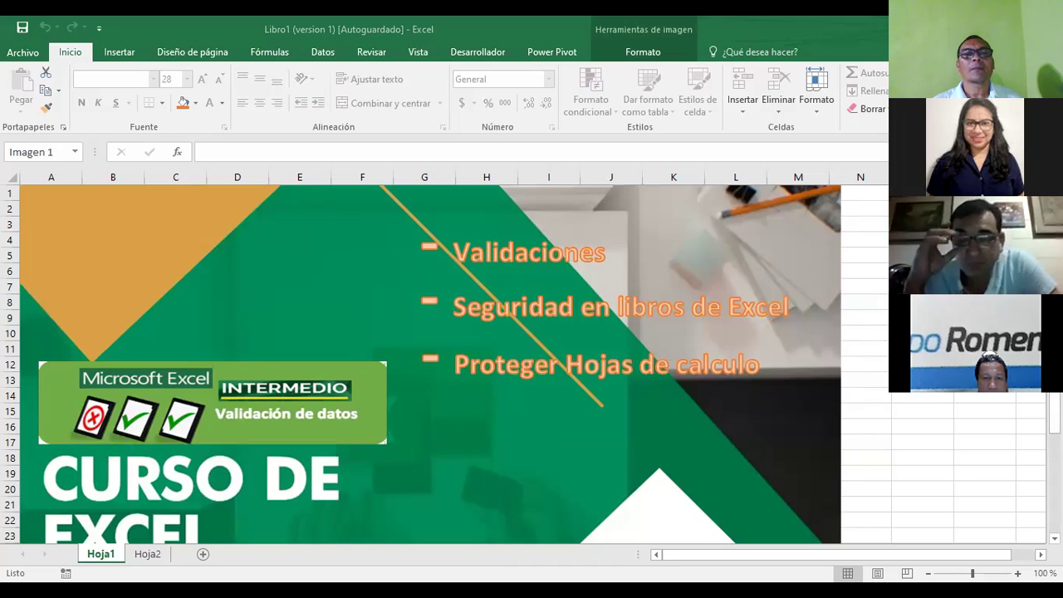
{"action": "key", "text": "alt+Tab"}
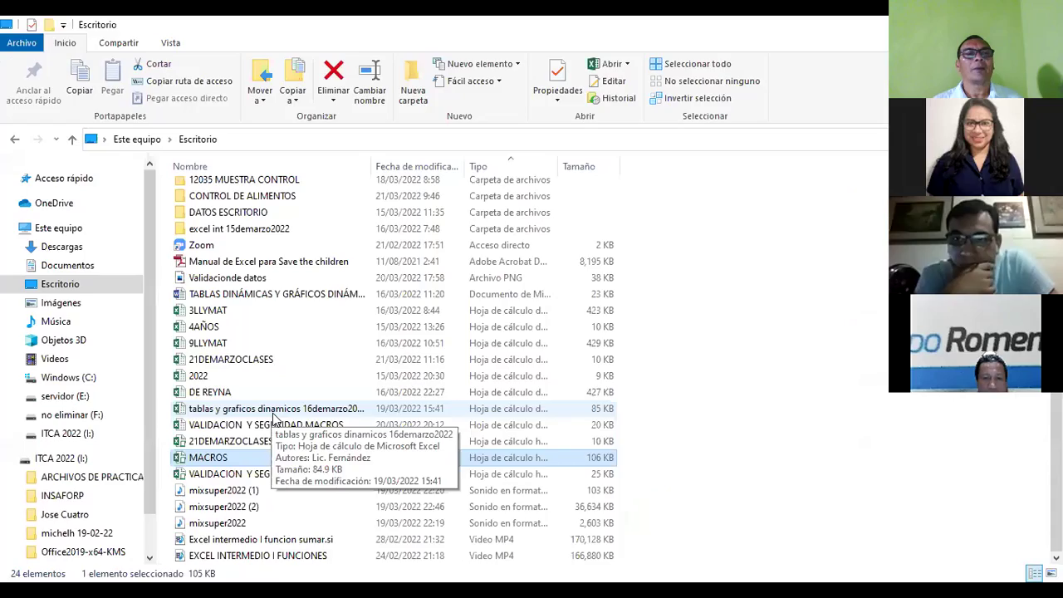
Step: Reopen MACROS from Escritorio so Hoja7 shows its original salaries like 1000 and 1200
{"action": "double_click", "coordinate": [214, 457]}
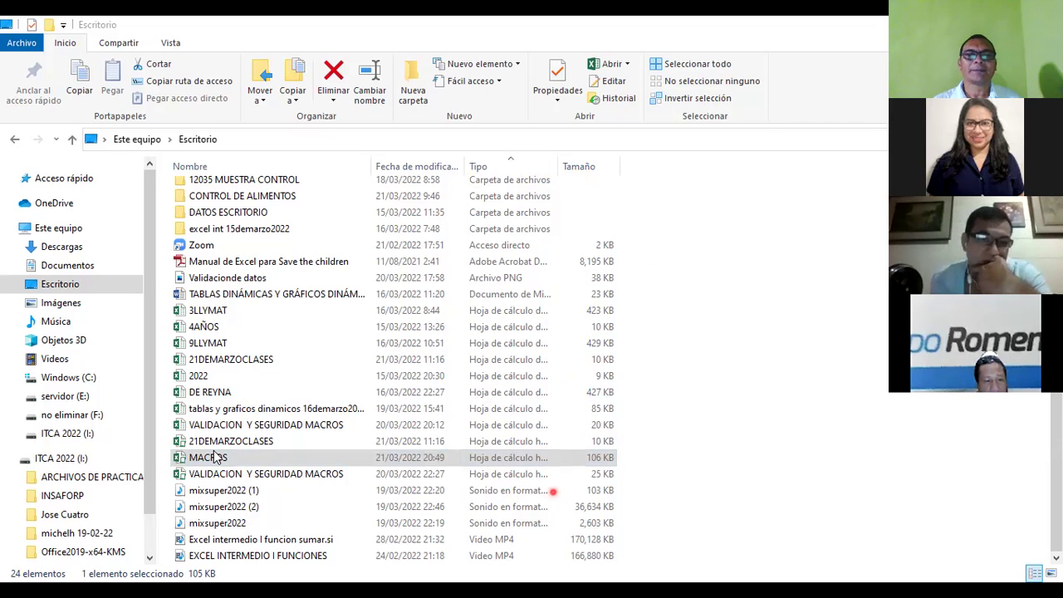
{"action": "double_click", "coordinate": [216, 456]}
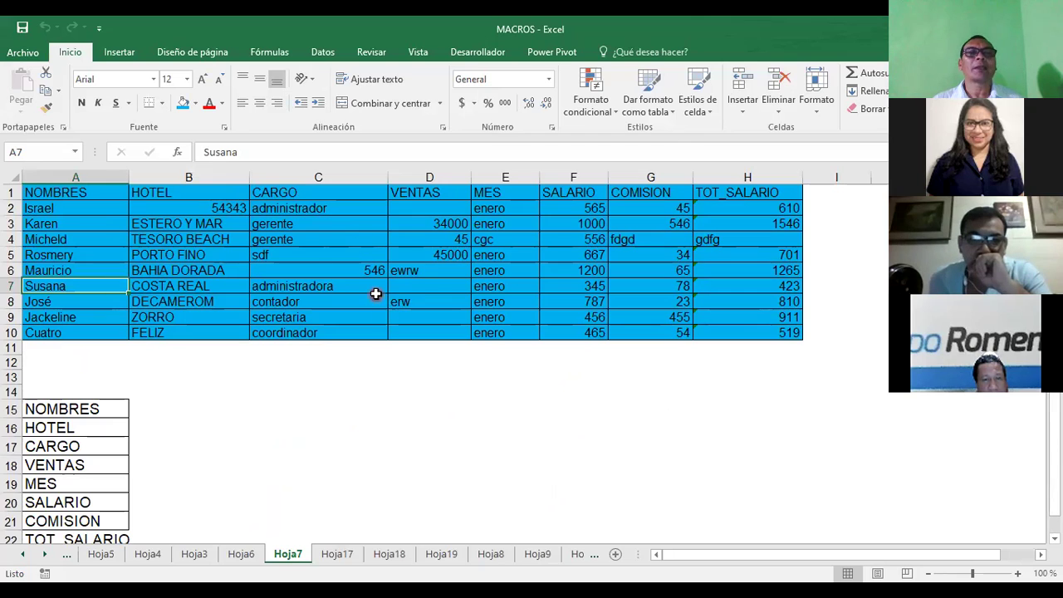
{"action": "mouse_move", "coordinate": [315, 212]}
{"action": "left_mouse_down"}
{"action": "mouse_move", "coordinate": [259, 225]}
{"action": "mouse_move", "coordinate": [332, 317]}
{"action": "left_mouse_up"}
{"action": "left_click_drag", "start_coordinate": [432, 222], "coordinate": [398, 295]}
{"action": "left_click_drag", "start_coordinate": [498, 207], "coordinate": [519, 296]}
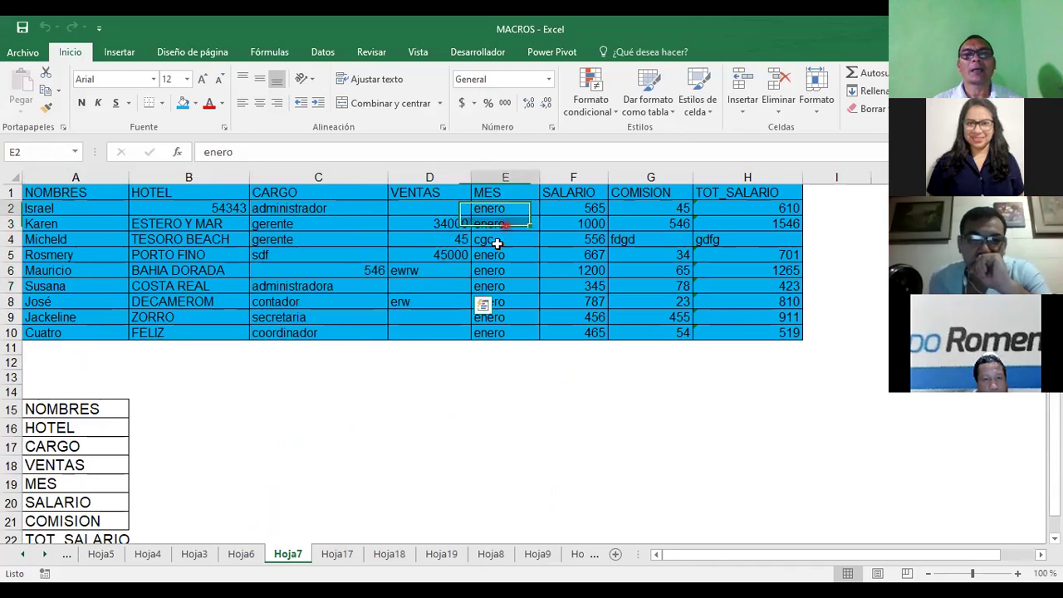
{"action": "left_click_drag", "start_coordinate": [577, 222], "coordinate": [607, 315]}
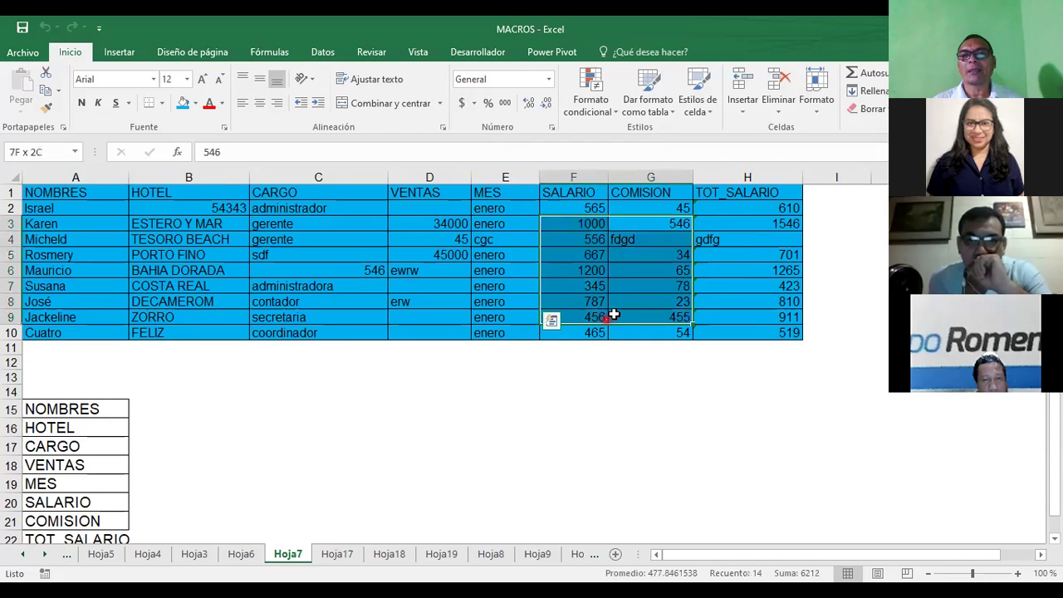
{"action": "left_click_drag", "start_coordinate": [747, 223], "coordinate": [764, 282]}
{"action": "left_click_drag", "start_coordinate": [114, 223], "coordinate": [147, 315]}
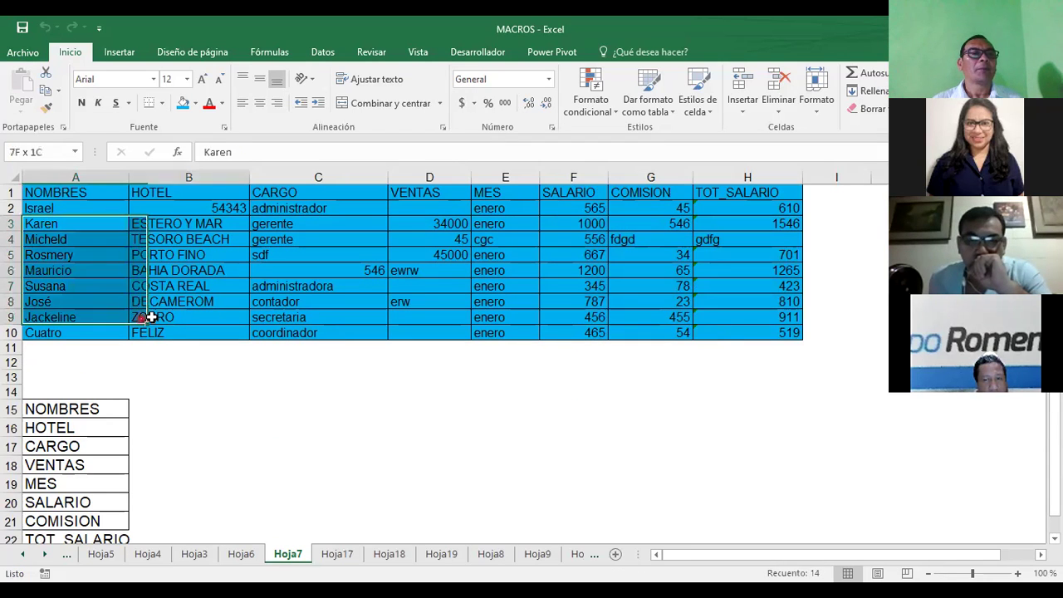
{"action": "left_click_drag", "start_coordinate": [292, 209], "coordinate": [292, 224]}
{"action": "left_click", "coordinate": [292, 209]}
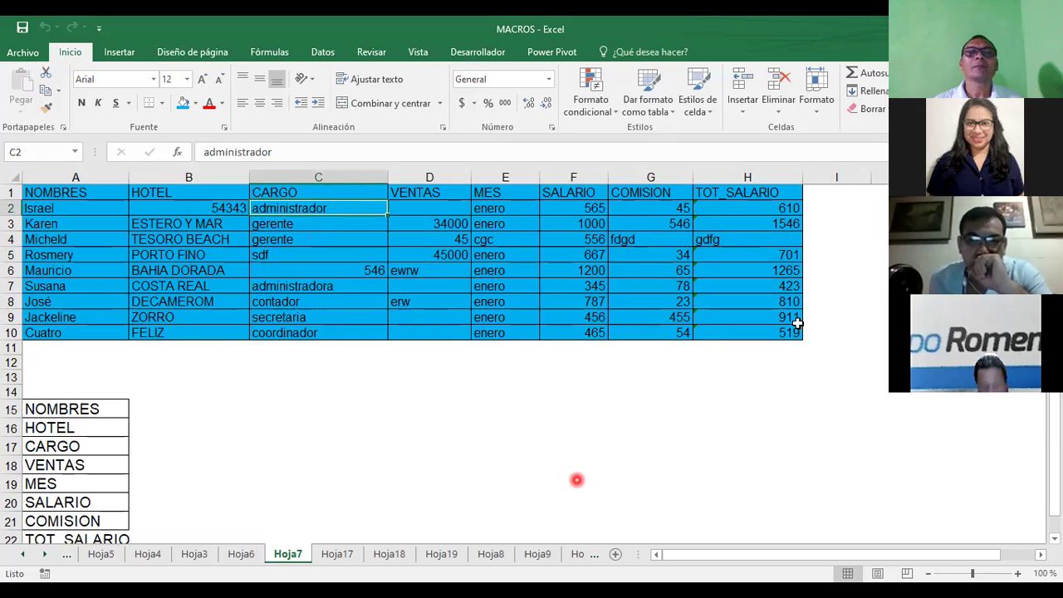
{"action": "left_click", "coordinate": [437, 391]}
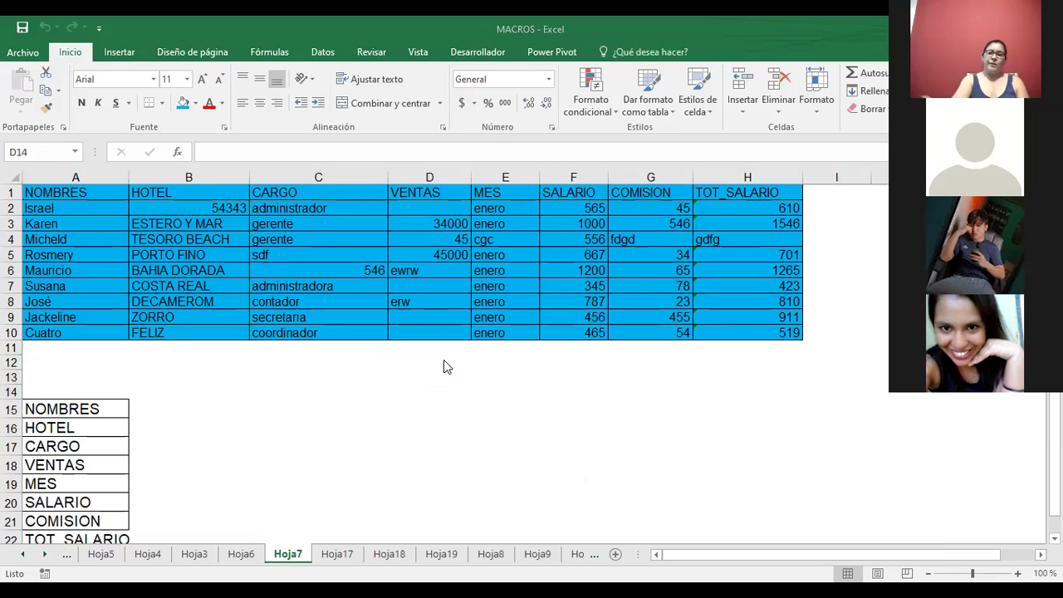
Step: Inspect VENTAS cell D2, the SALARIO column, and COMISION cells G2 and G4
{"action": "left_click", "coordinate": [432, 207]}
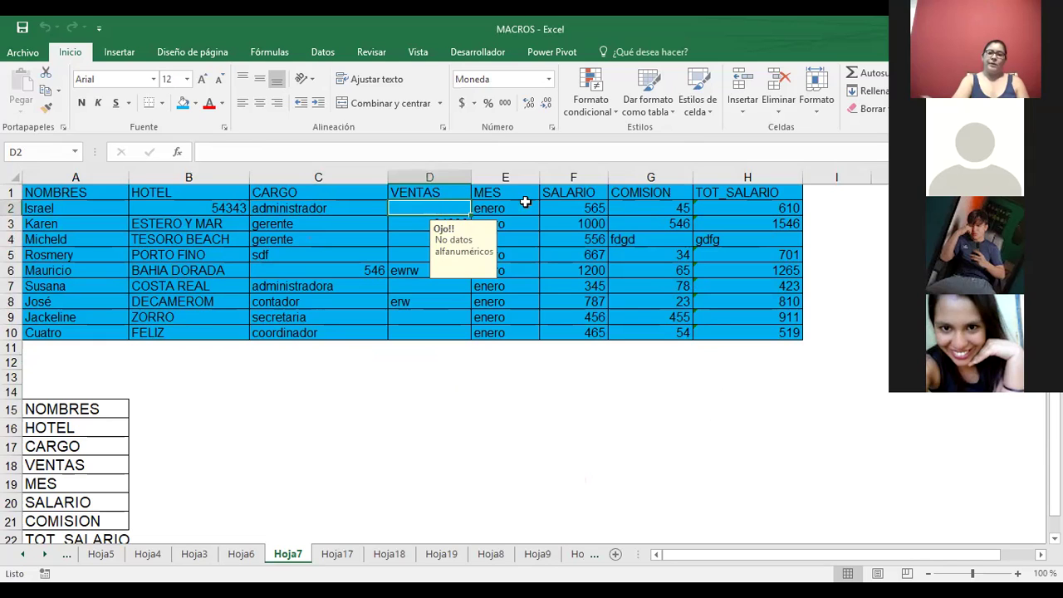
{"action": "left_click", "coordinate": [572, 177]}
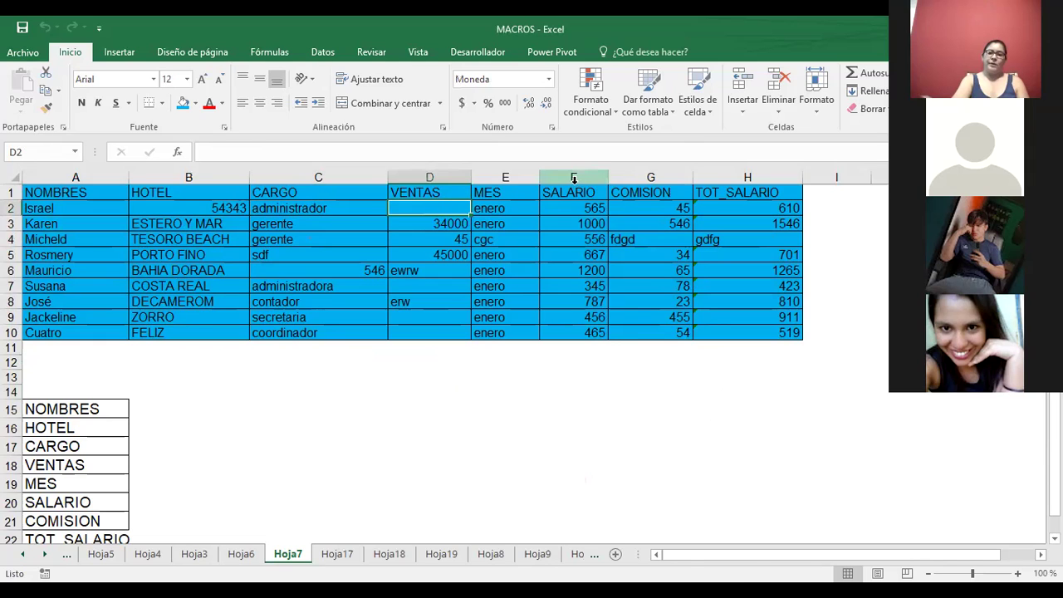
{"action": "left_click", "coordinate": [702, 257]}
{"action": "left_click", "coordinate": [636, 207]}
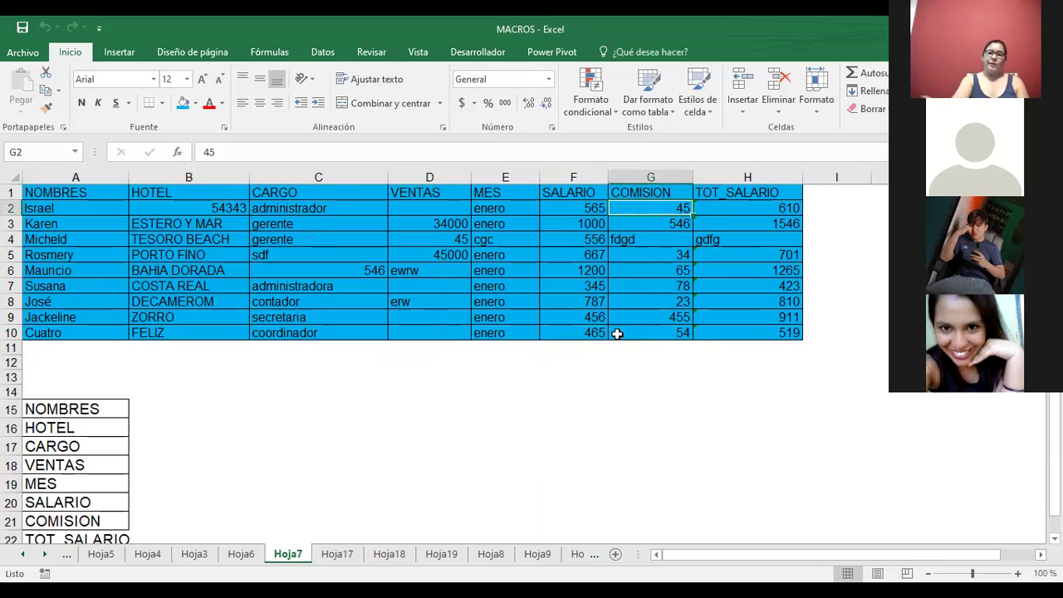
{"action": "left_click", "coordinate": [633, 239]}
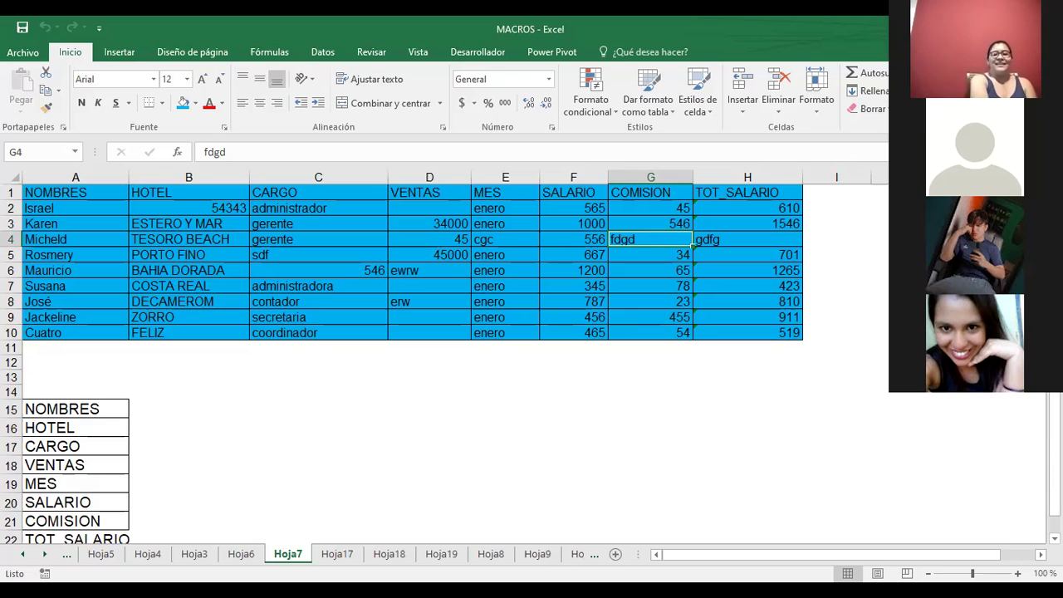
Step: Check cells E4 and F5, then select the COMISION range G1:G10
{"action": "scroll", "coordinate": [402, 357], "scroll_direction": "down", "scroll_amount": 1}
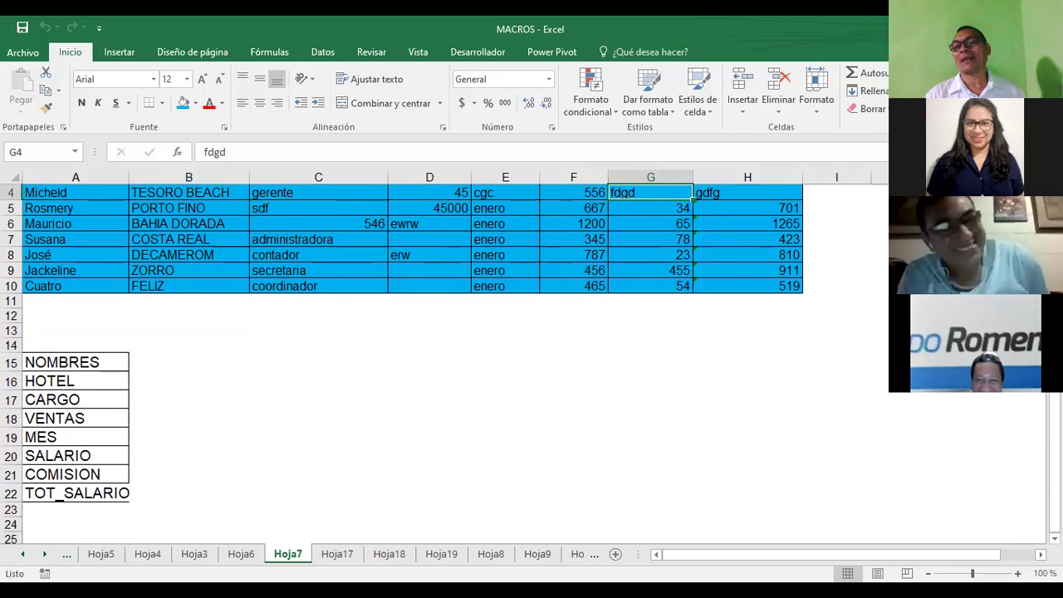
{"action": "scroll", "coordinate": [402, 357], "scroll_direction": "down", "scroll_amount": 2}
{"action": "scroll", "coordinate": [402, 357], "scroll_direction": "up", "scroll_amount": 3}
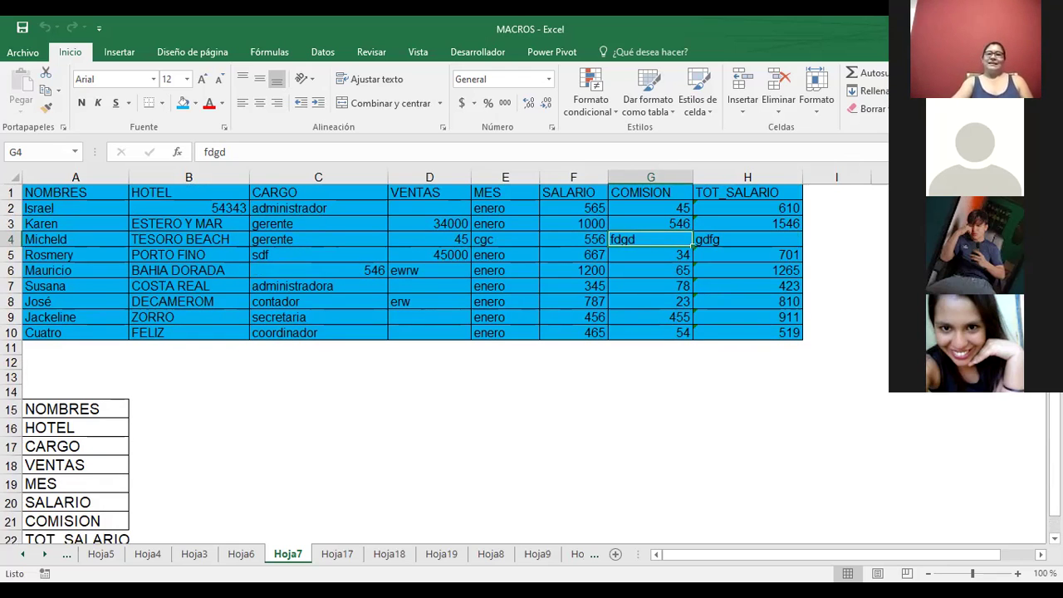
{"action": "left_click", "coordinate": [537, 244]}
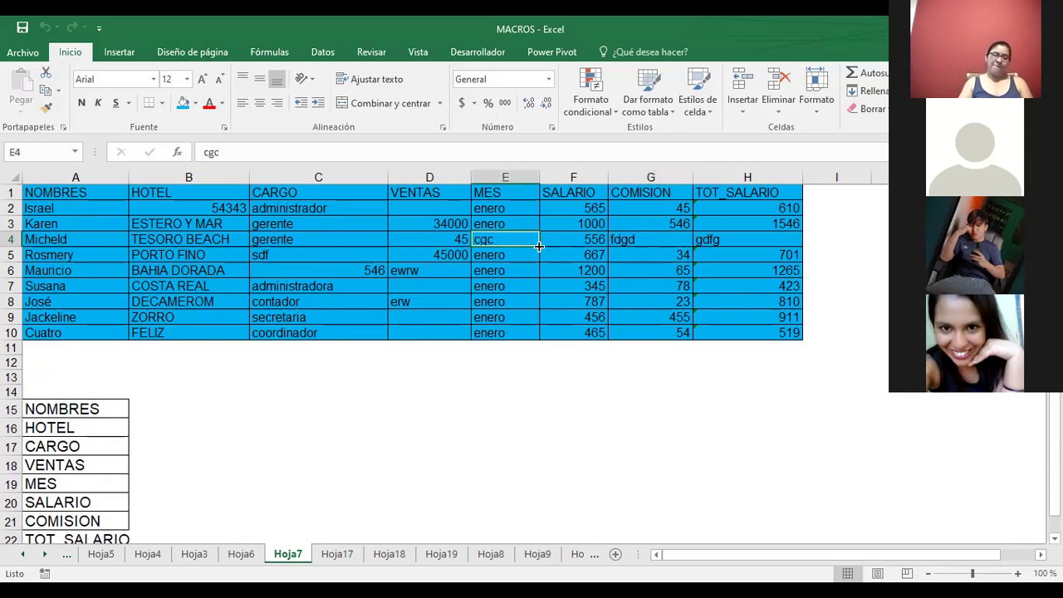
{"action": "left_click", "coordinate": [586, 251]}
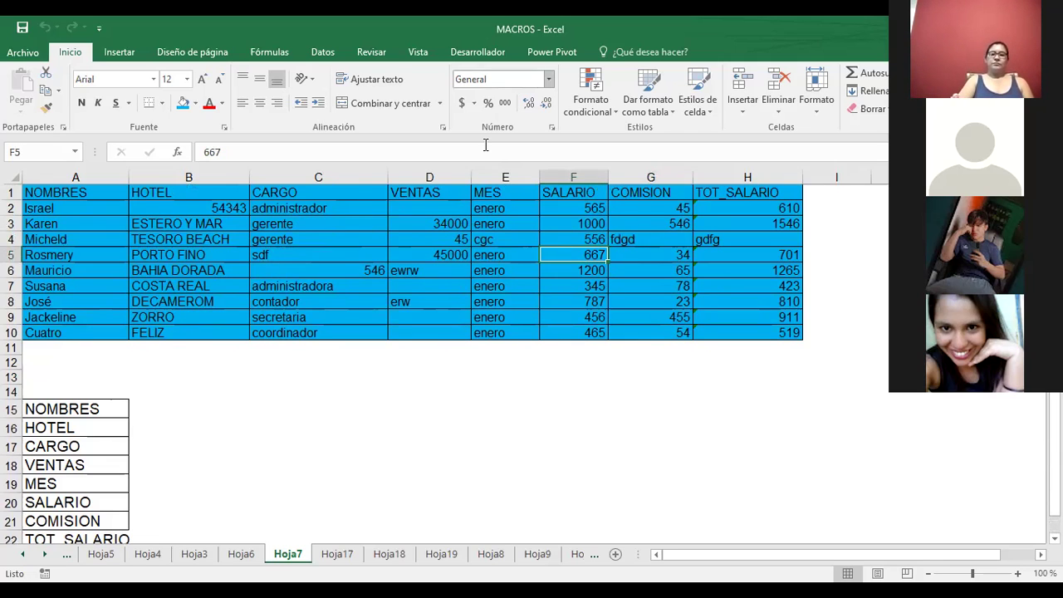
{"action": "left_click_drag", "start_coordinate": [644, 192], "coordinate": [666, 331]}
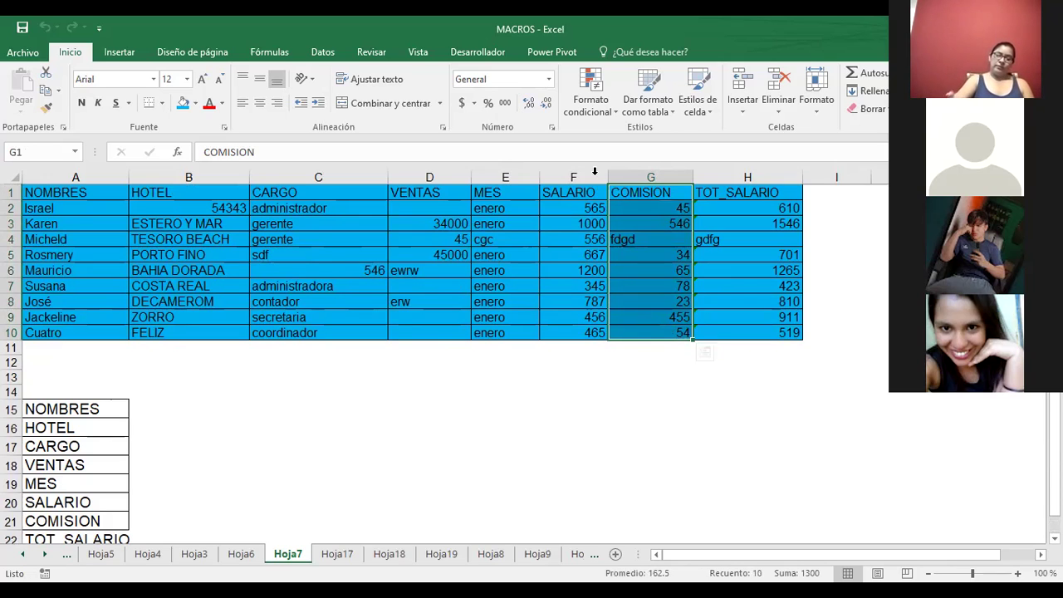
{"action": "left_click", "coordinate": [358, 53]}
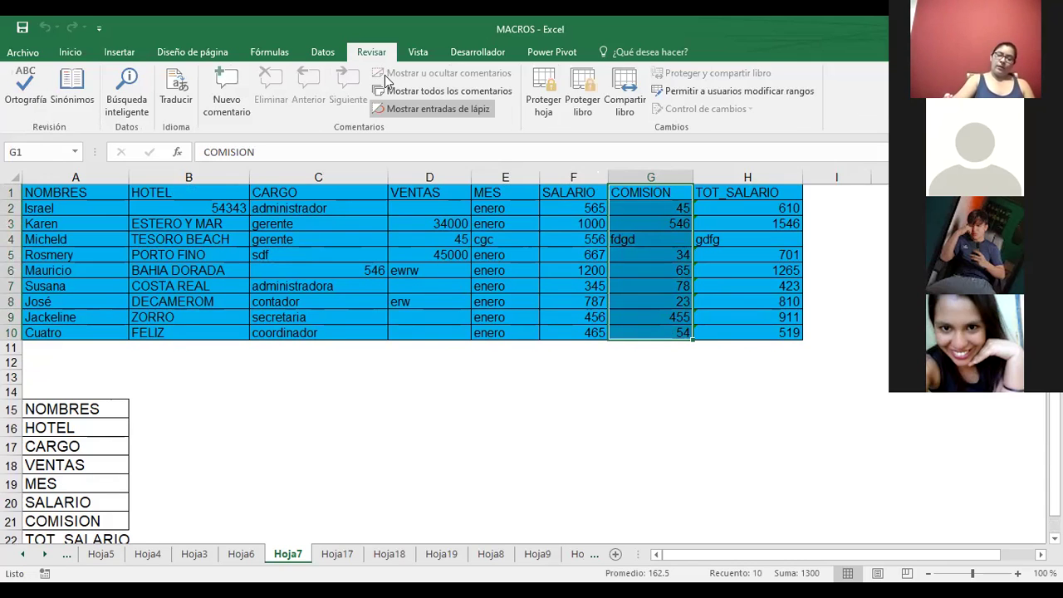
Step: Protect Hoja7 while allowing cell selection and Aplicar formato a columnas
{"action": "left_click", "coordinate": [548, 99]}
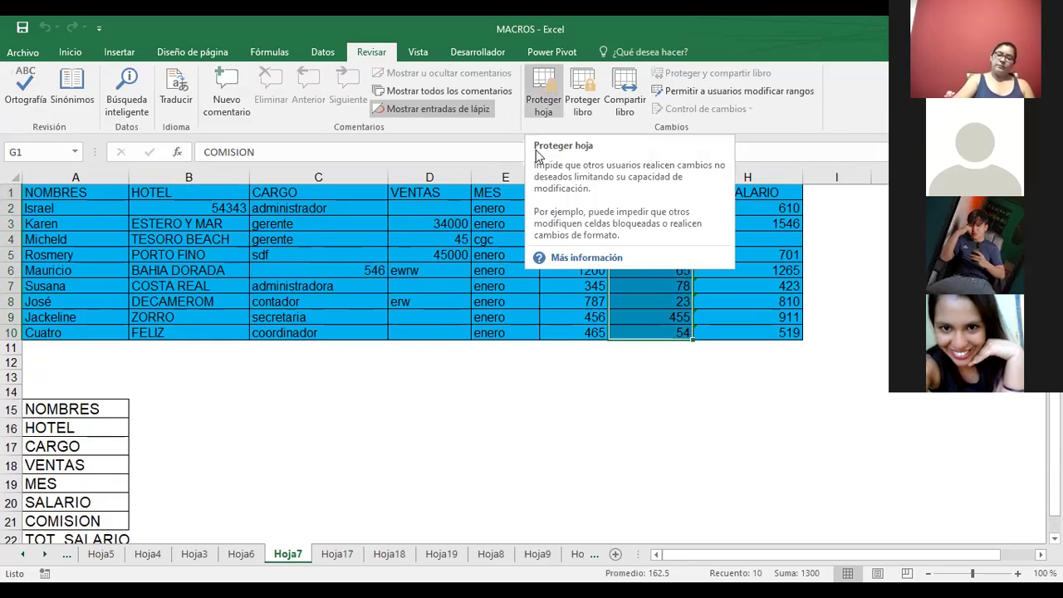
{"action": "left_click", "coordinate": [539, 91]}
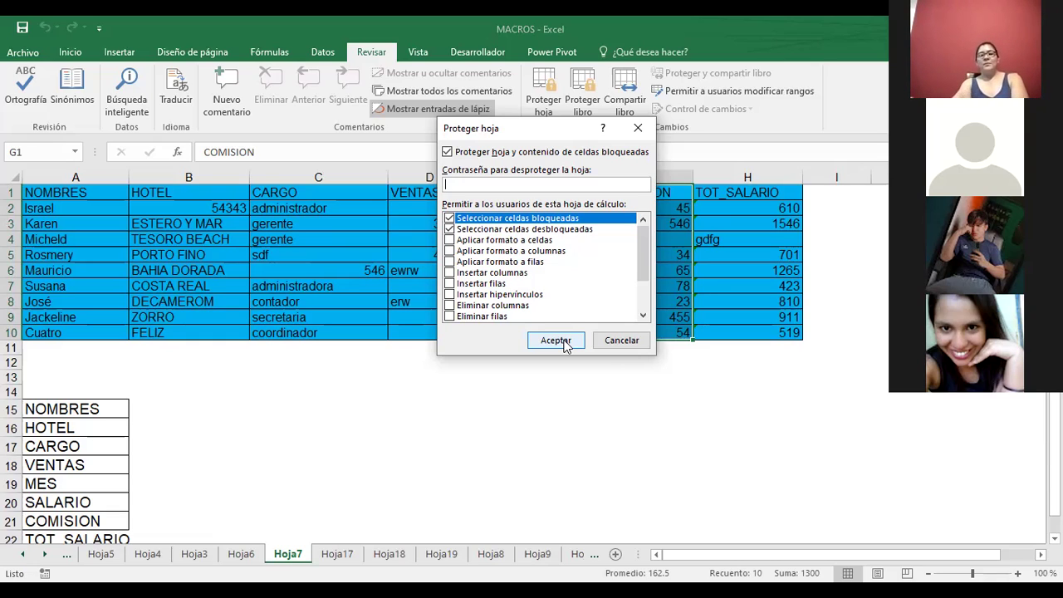
{"action": "left_click", "coordinate": [452, 250]}
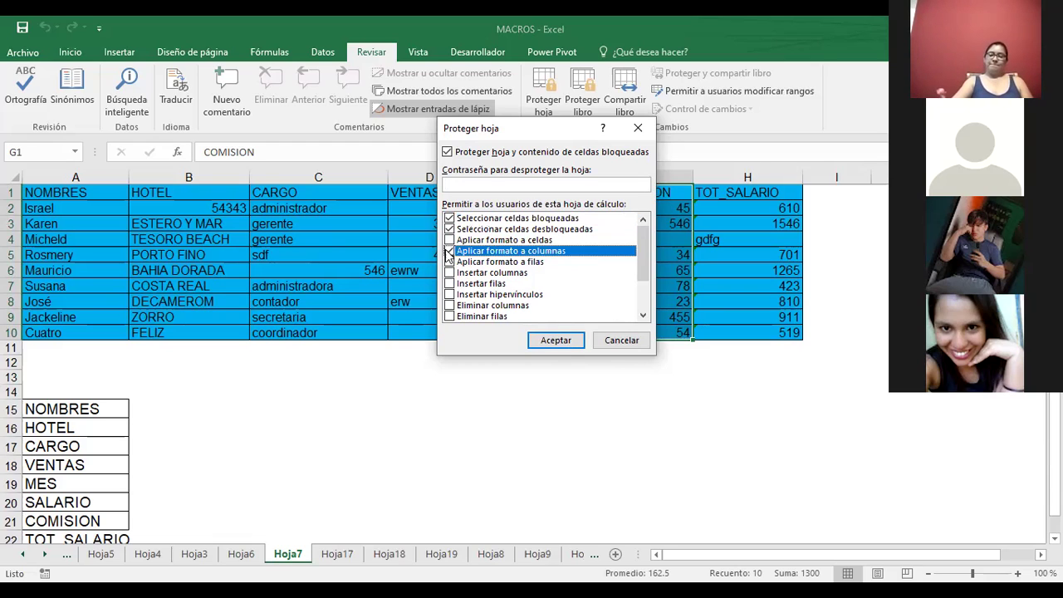
{"action": "left_click", "coordinate": [549, 343]}
{"action": "left_click", "coordinate": [557, 246]}
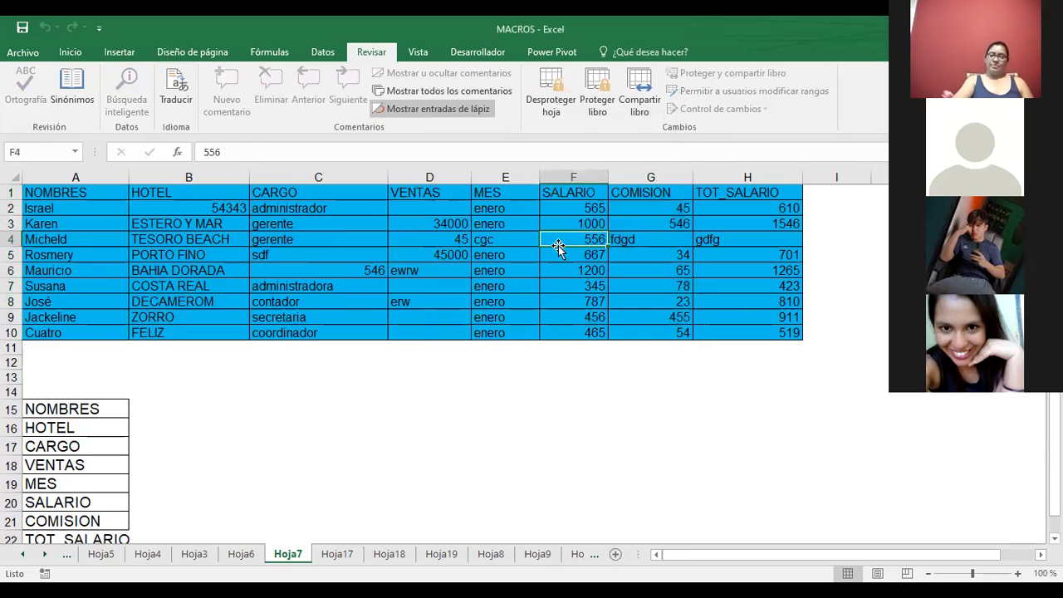
Step: Test edits: FDG in C4, FG in B8, and FGD in D3, cancelling D3's validation warning
{"action": "type", "text": "f"}
{"action": "left_click", "coordinate": [541, 349]}
{"action": "key", "text": "Left"}
{"action": "key", "text": "Left"}
{"action": "key", "text": "Left"}
{"action": "type", "text": "FDG"}
{"action": "left_click", "coordinate": [218, 301]}
{"action": "type", "text": "FG"}
{"action": "left_click", "coordinate": [365, 285]}
{"action": "left_click", "coordinate": [434, 226]}
{"action": "type", "text": "FGD"}
{"action": "key", "text": "Return"}
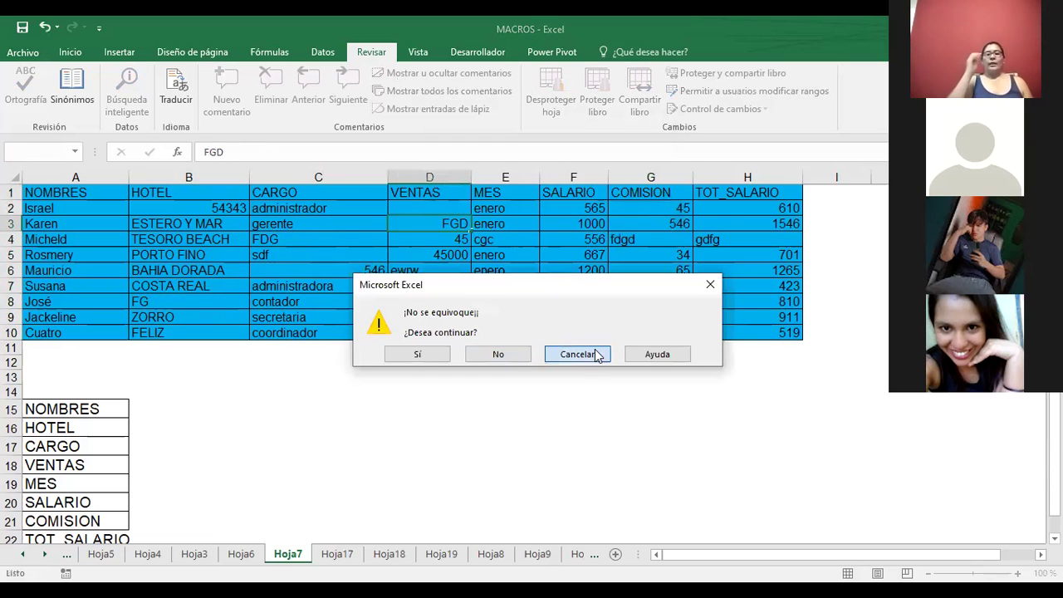
{"action": "left_click", "coordinate": [596, 355]}
Step: Enter test values FDG in G8, FDS in A6 and FDG in B6
{"action": "left_click", "coordinate": [651, 302]}
{"action": "type", "text": "FDG"}
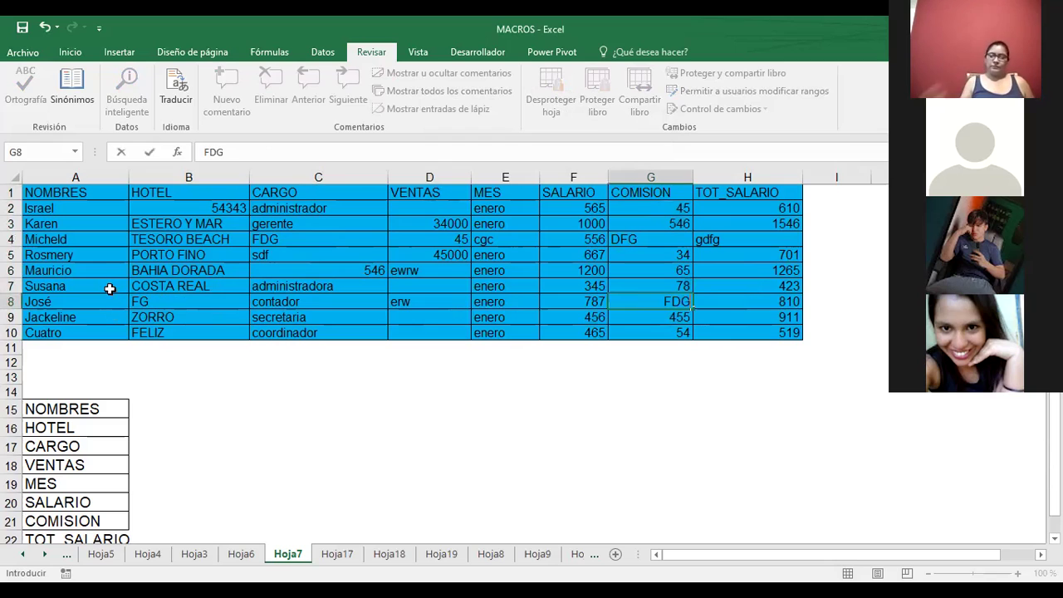
{"action": "left_click", "coordinate": [78, 267]}
{"action": "type", "text": "FDS"}
{"action": "left_click", "coordinate": [208, 239]}
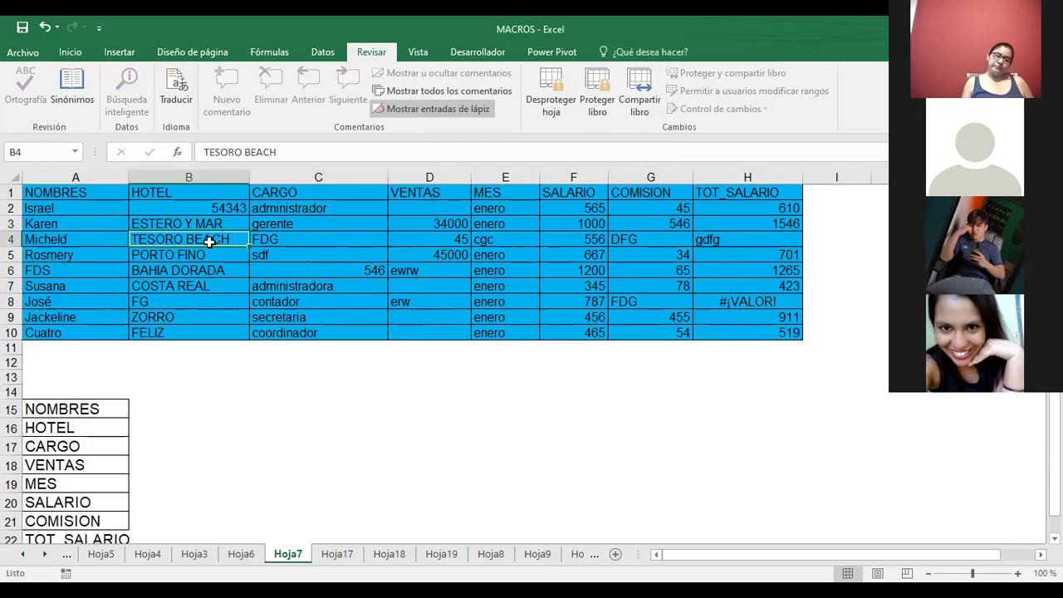
{"action": "left_click", "coordinate": [184, 275]}
{"action": "type", "text": "FDG"}
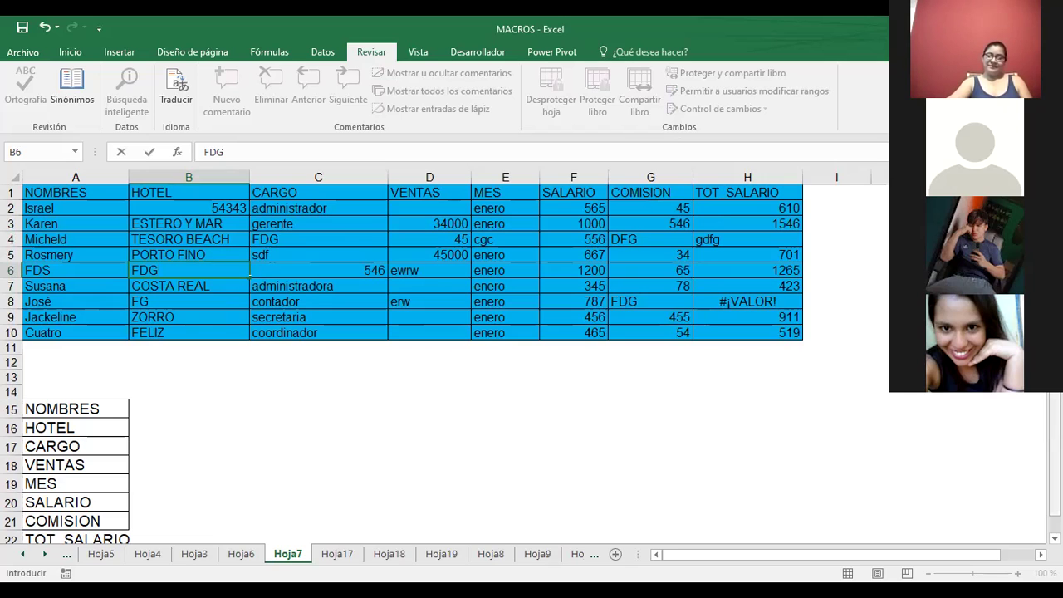
Step: Commit the FDG entry in B6 and select salary cell F2
{"action": "scroll", "coordinate": [531, 366], "scroll_direction": "down", "scroll_amount": 1}
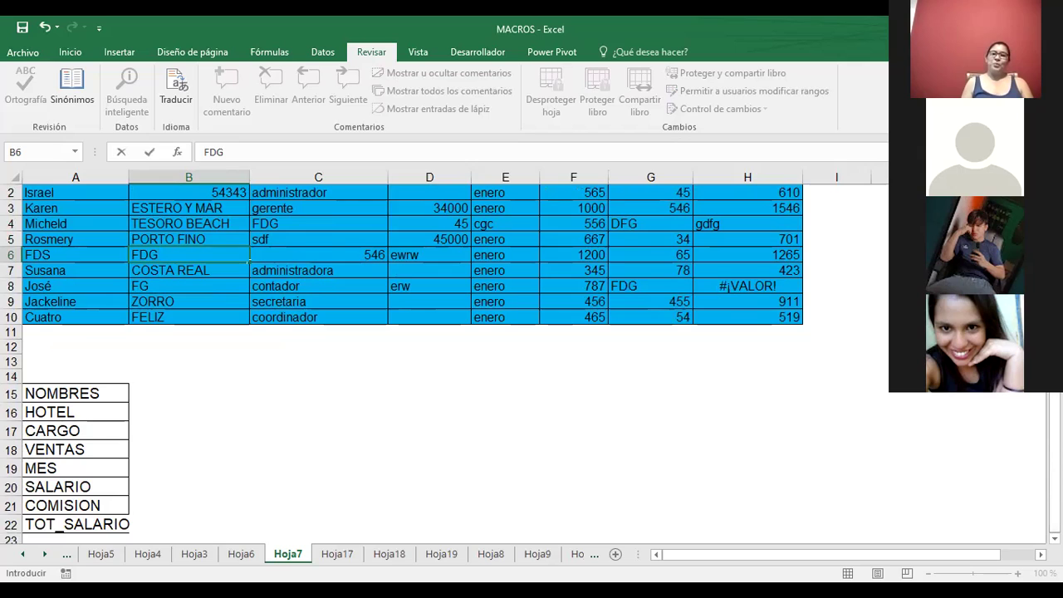
{"action": "scroll", "coordinate": [531, 365], "scroll_direction": "down", "scroll_amount": 1}
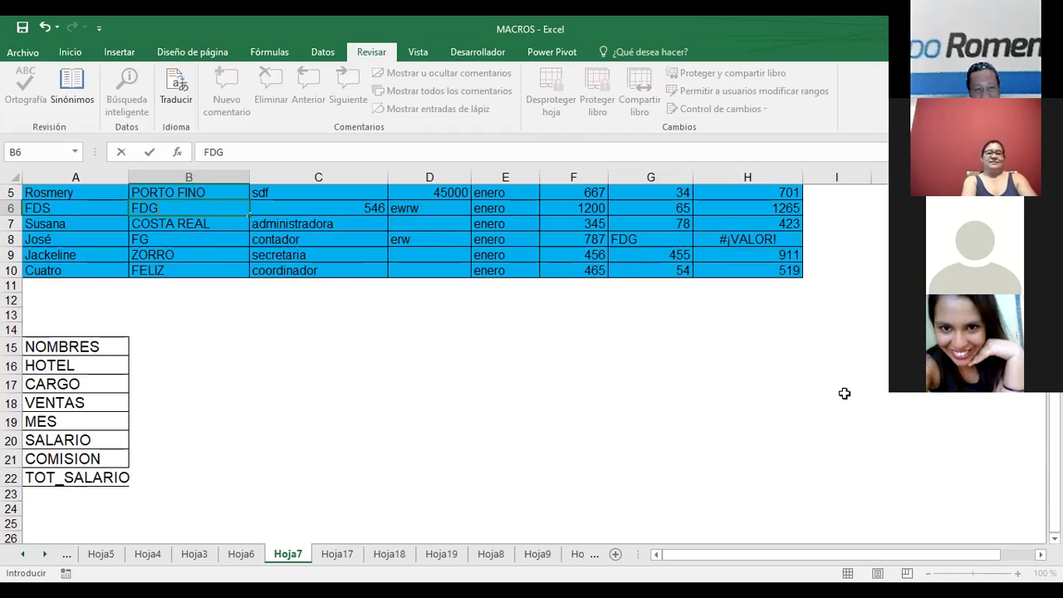
{"action": "scroll", "coordinate": [844, 392], "scroll_direction": "down", "scroll_amount": 2}
{"action": "scroll", "coordinate": [844, 393], "scroll_direction": "up", "scroll_amount": 2}
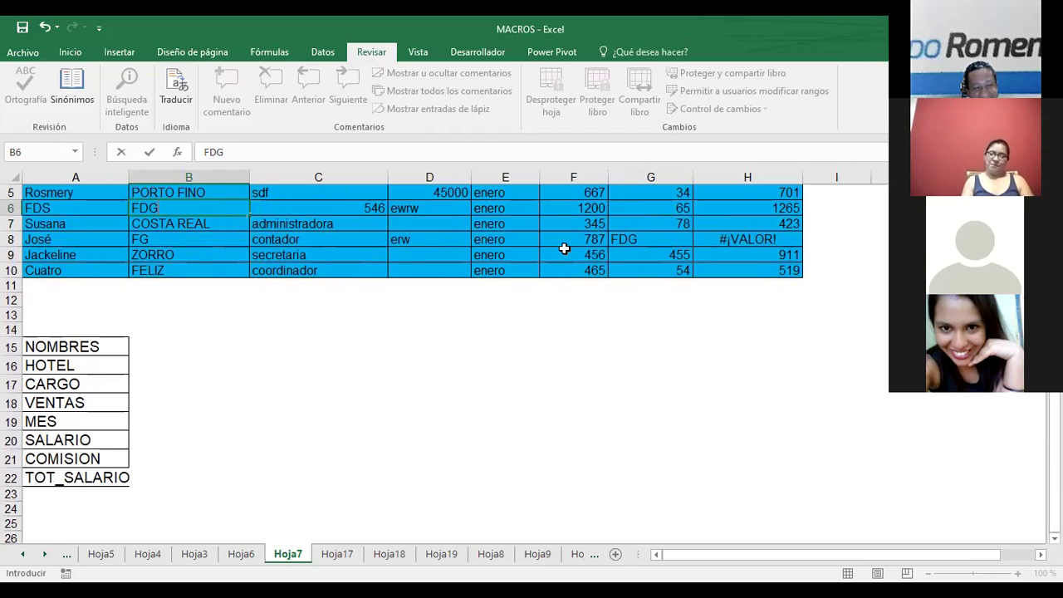
{"action": "scroll", "coordinate": [564, 249], "scroll_direction": "up", "scroll_amount": 2}
{"action": "left_click", "coordinate": [562, 222]}
{"action": "left_click", "coordinate": [564, 209]}
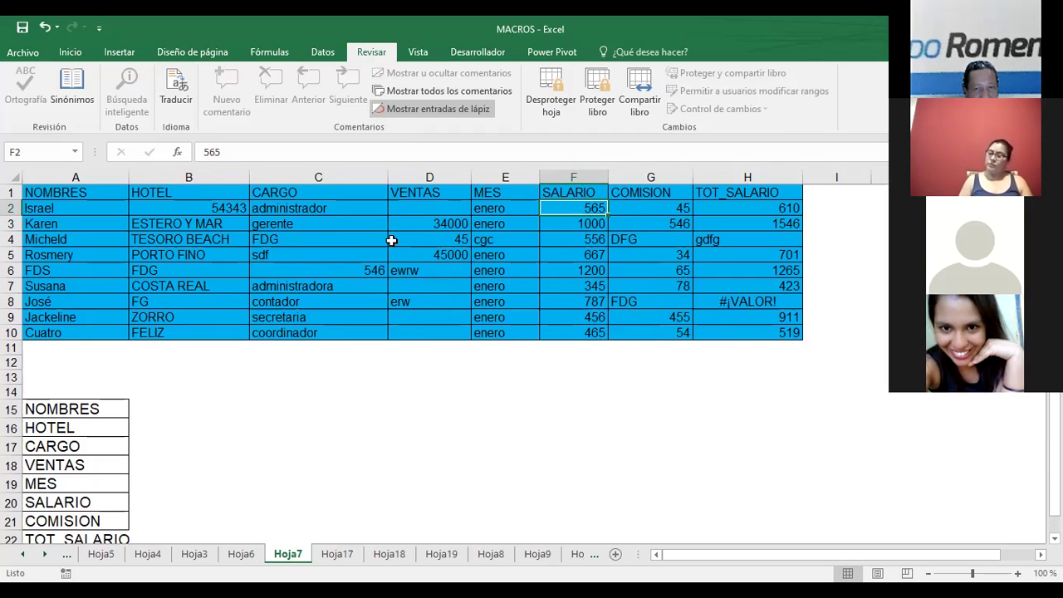
Step: Check cells D3, D2, D5, G6, C4, E7, G4, G1 and C3, then select the entire sheet
{"action": "left_click", "coordinate": [430, 217]}
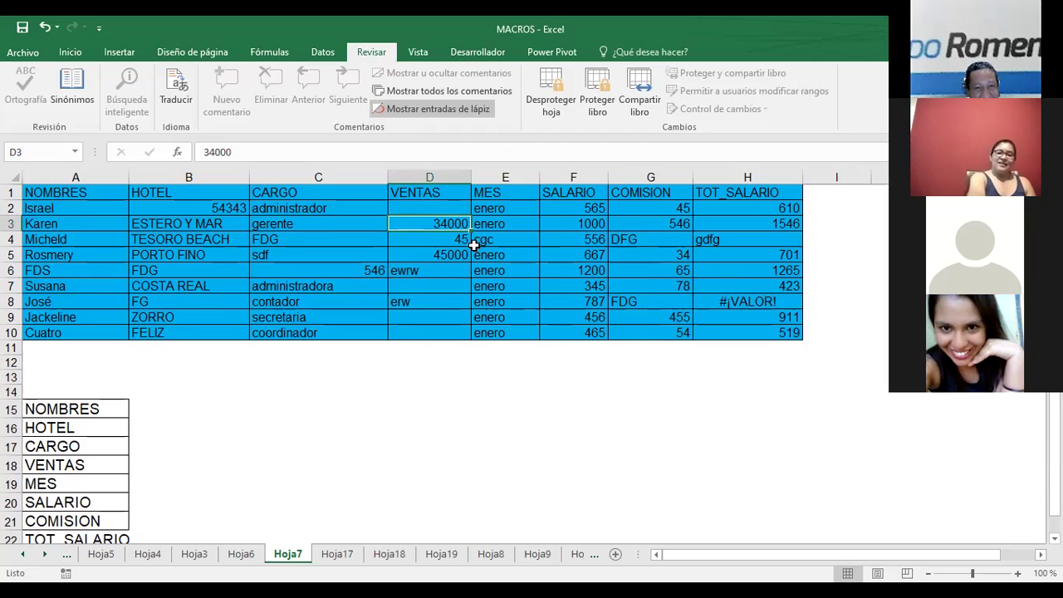
{"action": "left_click", "coordinate": [422, 203]}
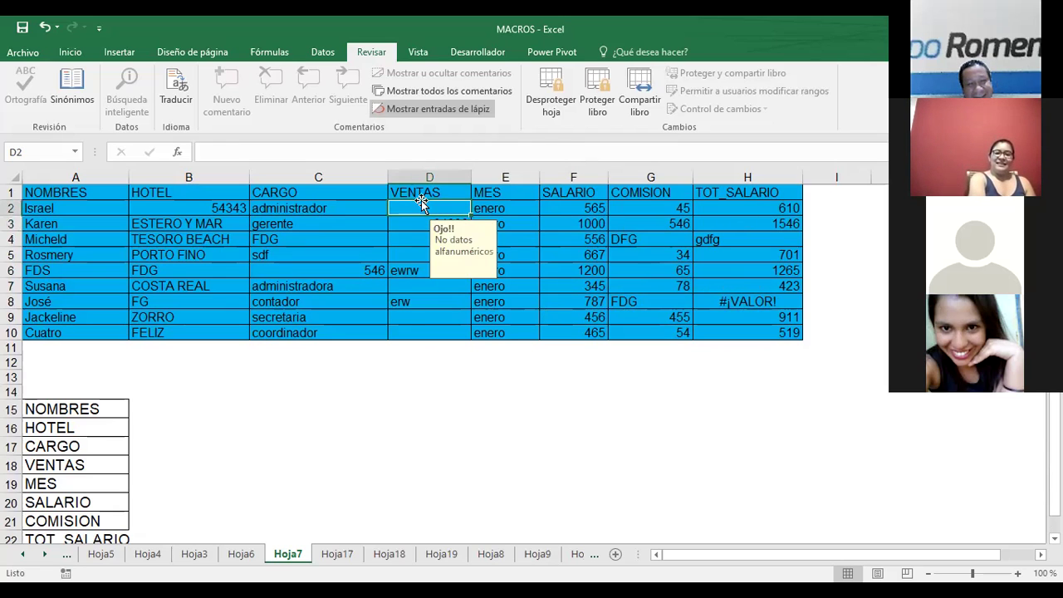
{"action": "left_click", "coordinate": [408, 256]}
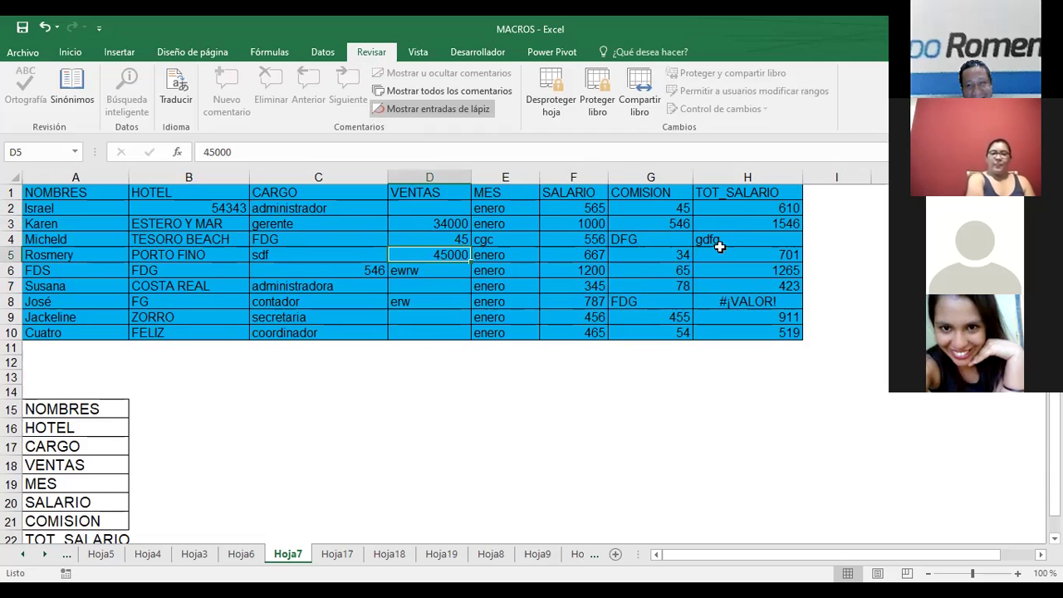
{"action": "left_click", "coordinate": [653, 273]}
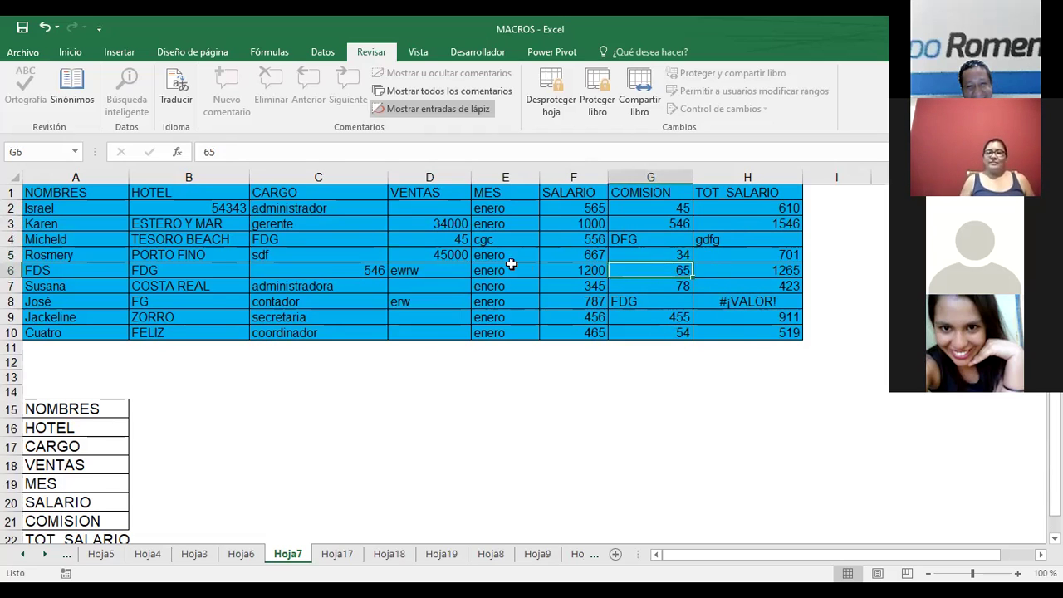
{"action": "left_click", "coordinate": [546, 208]}
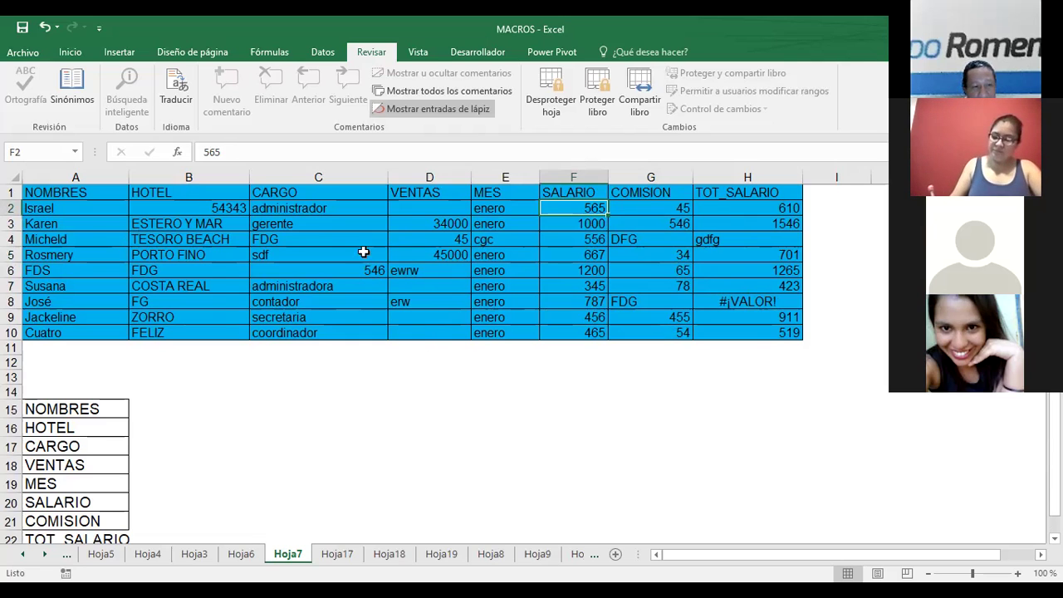
{"action": "left_click", "coordinate": [275, 238]}
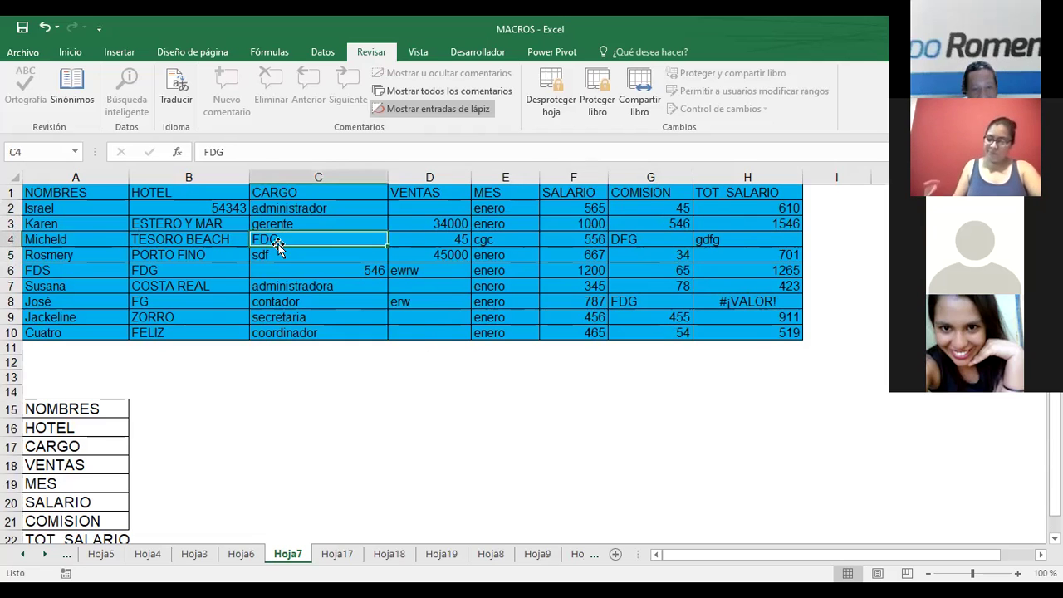
{"action": "left_click", "coordinate": [521, 292]}
{"action": "left_click", "coordinate": [629, 239]}
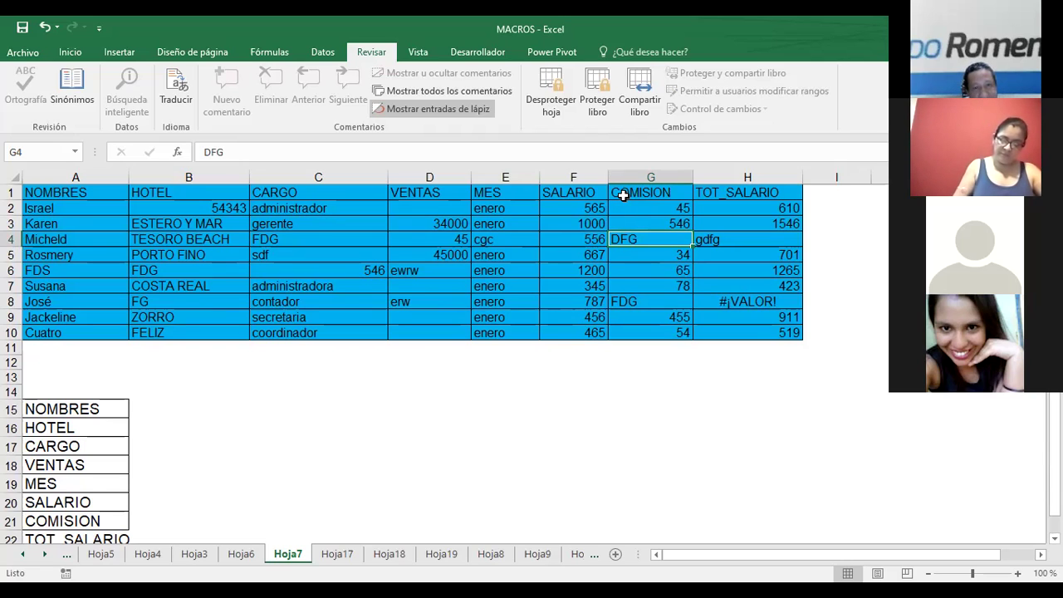
{"action": "left_click", "coordinate": [622, 195]}
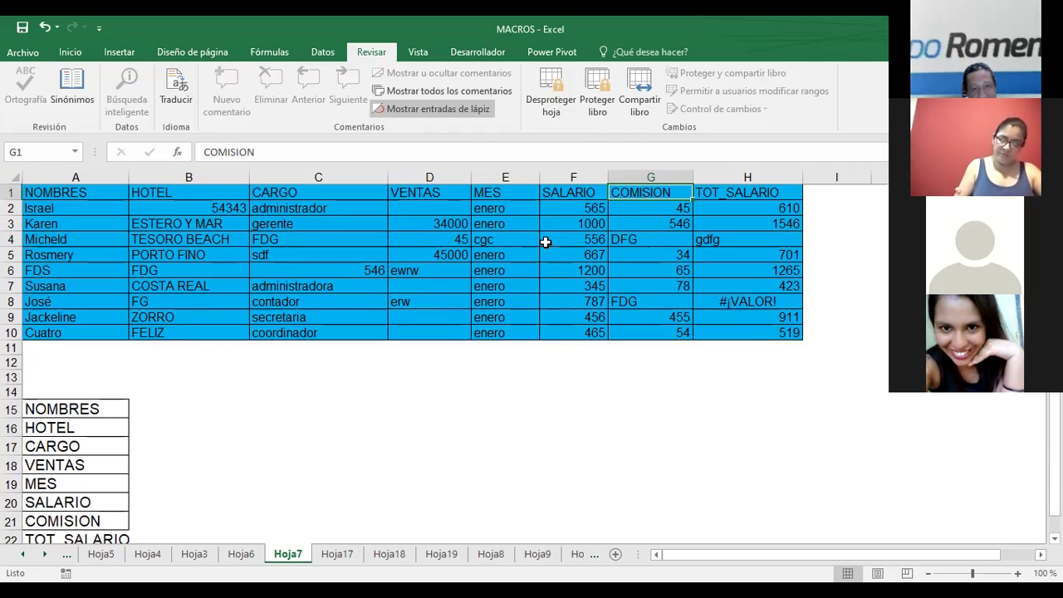
{"action": "left_click", "coordinate": [283, 221]}
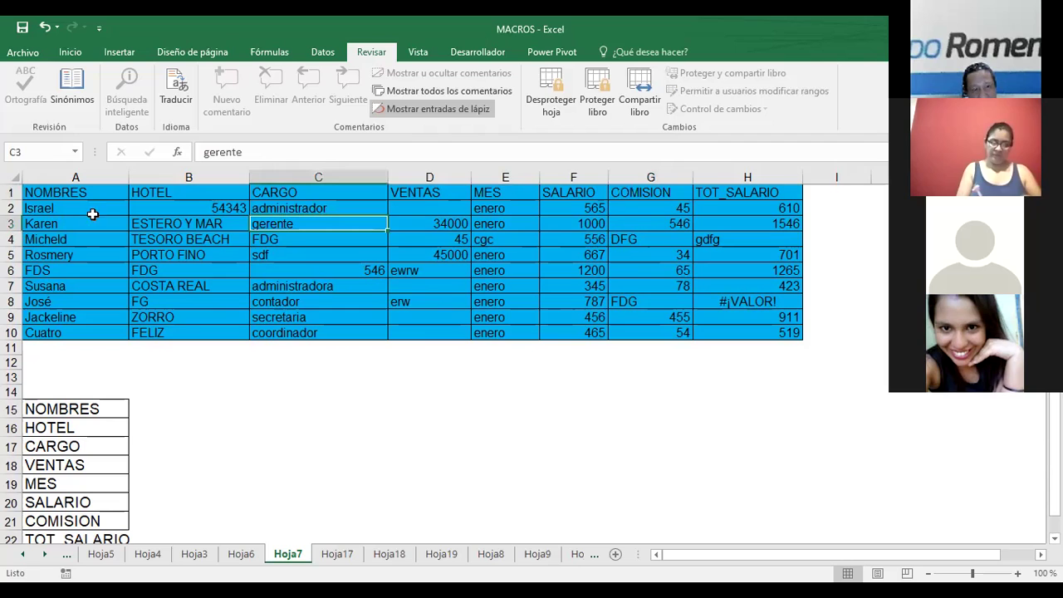
{"action": "left_click", "coordinate": [9, 176]}
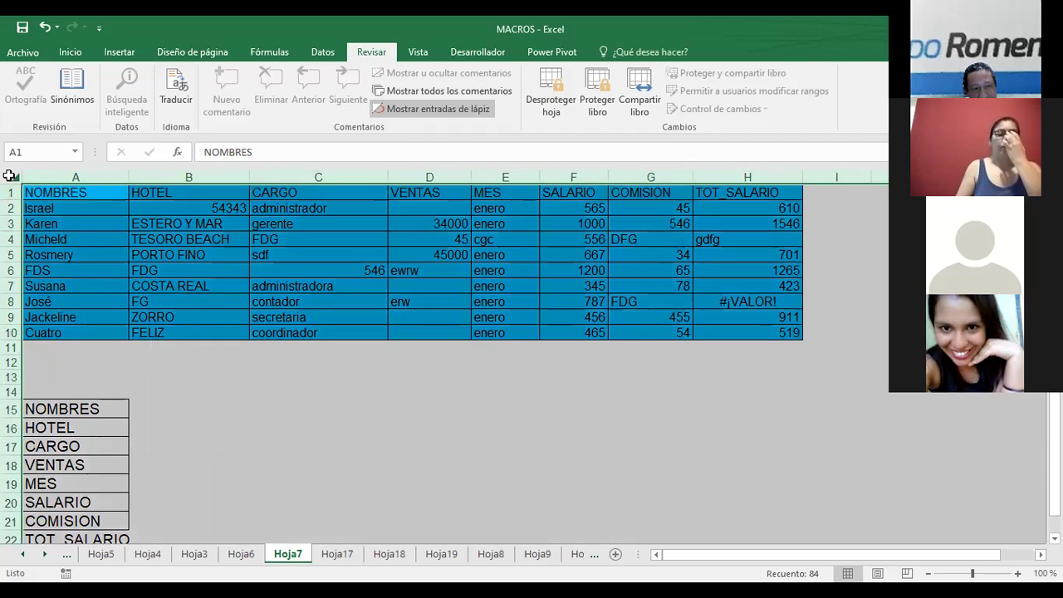
Step: Unprotect Hoja7 and clear the whole-sheet selection
{"action": "right_click", "coordinate": [12, 181]}
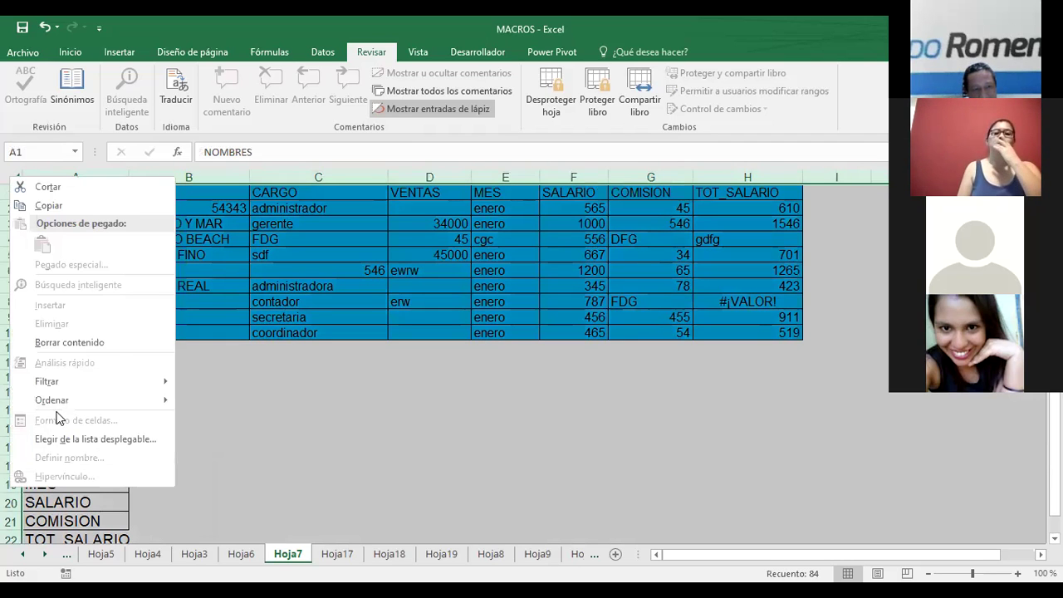
{"action": "left_click", "coordinate": [550, 103]}
{"action": "left_click", "coordinate": [540, 306]}
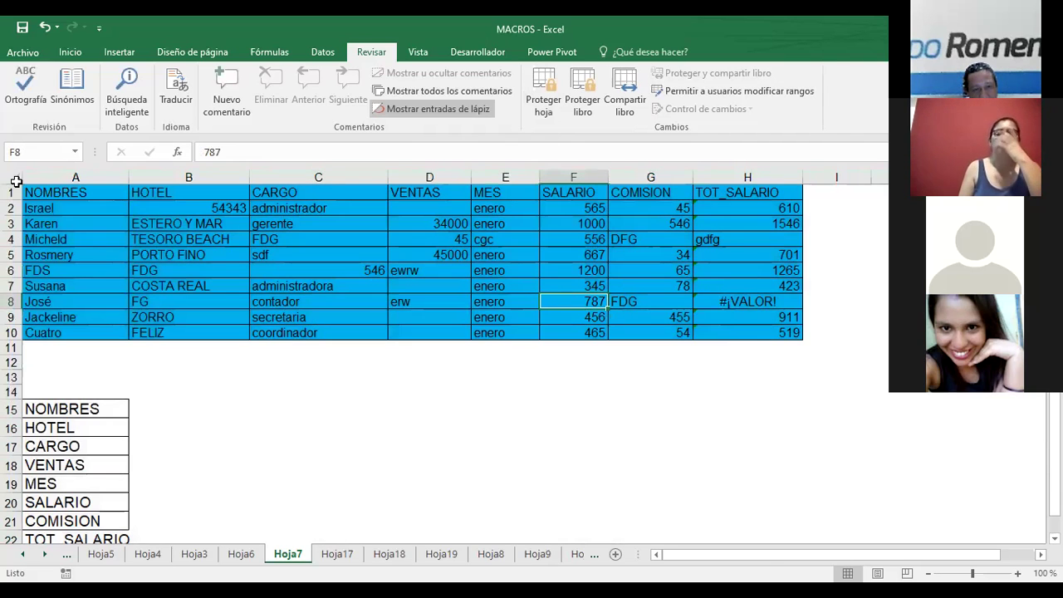
Step: Select all cells and set them to Bloqueada in Formato de celdas > Proteger
{"action": "left_click", "coordinate": [16, 177]}
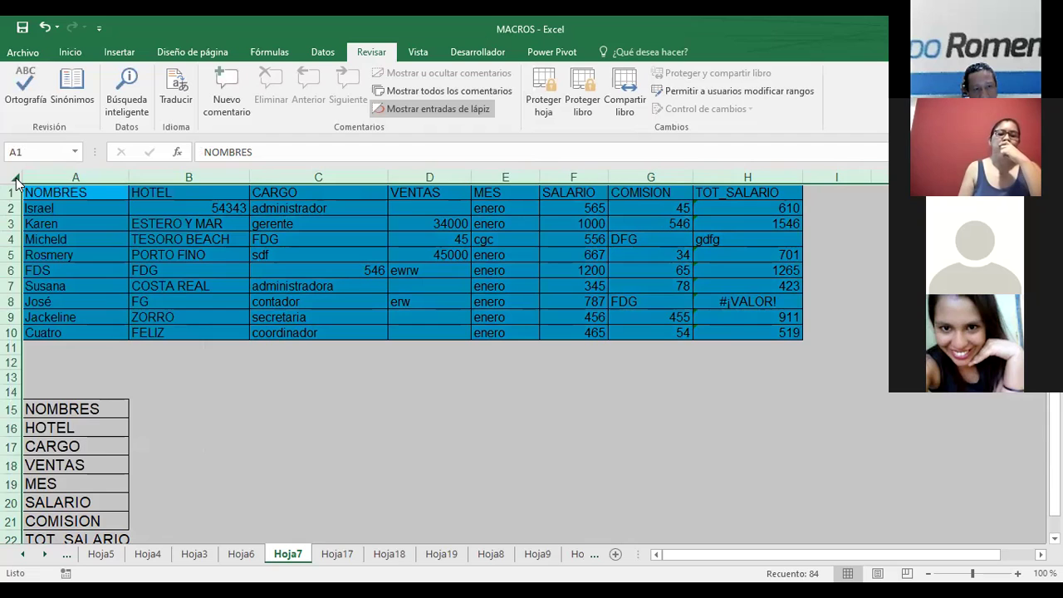
{"action": "right_click", "coordinate": [15, 178]}
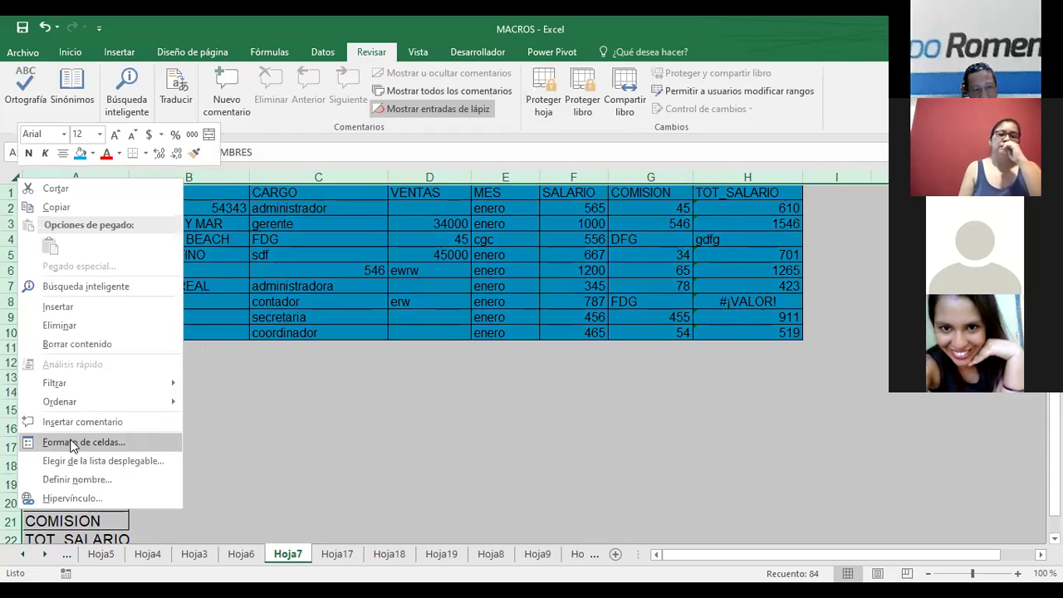
{"action": "left_click", "coordinate": [73, 443]}
{"action": "left_click", "coordinate": [24, 275]}
{"action": "left_click", "coordinate": [23, 275]}
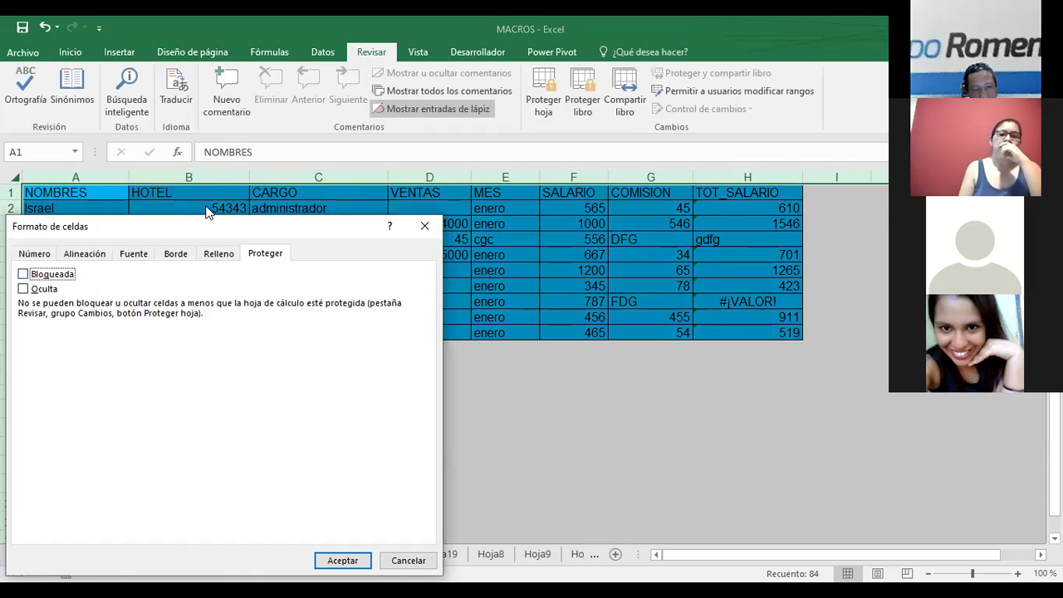
{"action": "key", "text": "Return"}
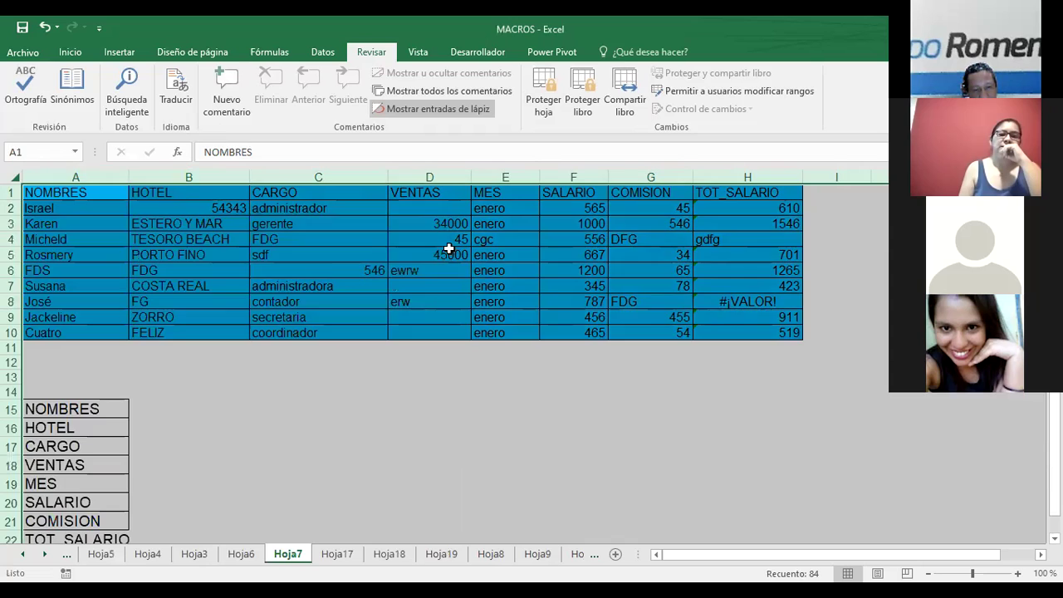
{"action": "left_click", "coordinate": [429, 254]}
Step: Select SALARIO F1:F10 plus CARGO C1:C10 and confirm Bloqueada under Proteger
{"action": "left_click_drag", "start_coordinate": [573, 192], "coordinate": [573, 329]}
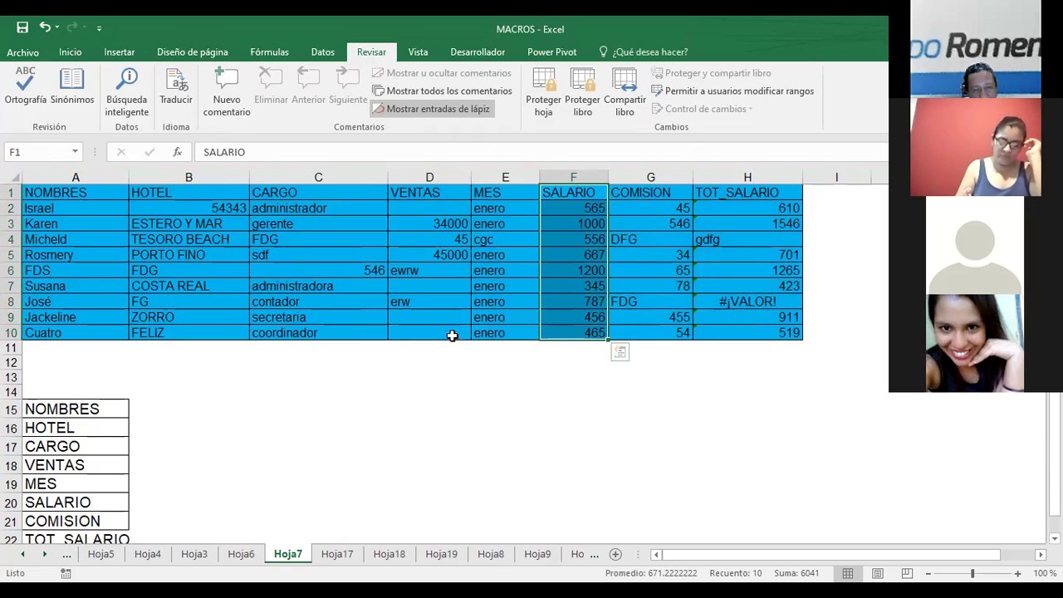
{"action": "left_click_drag", "start_coordinate": [307, 193], "coordinate": [313, 331], "text": "ctrl"}
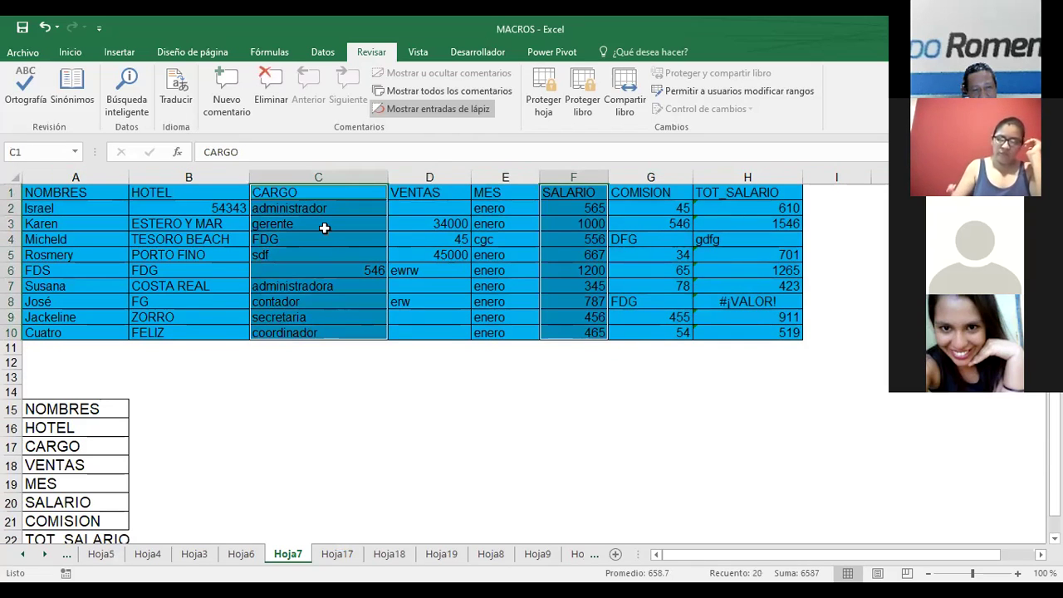
{"action": "right_click", "coordinate": [324, 227]}
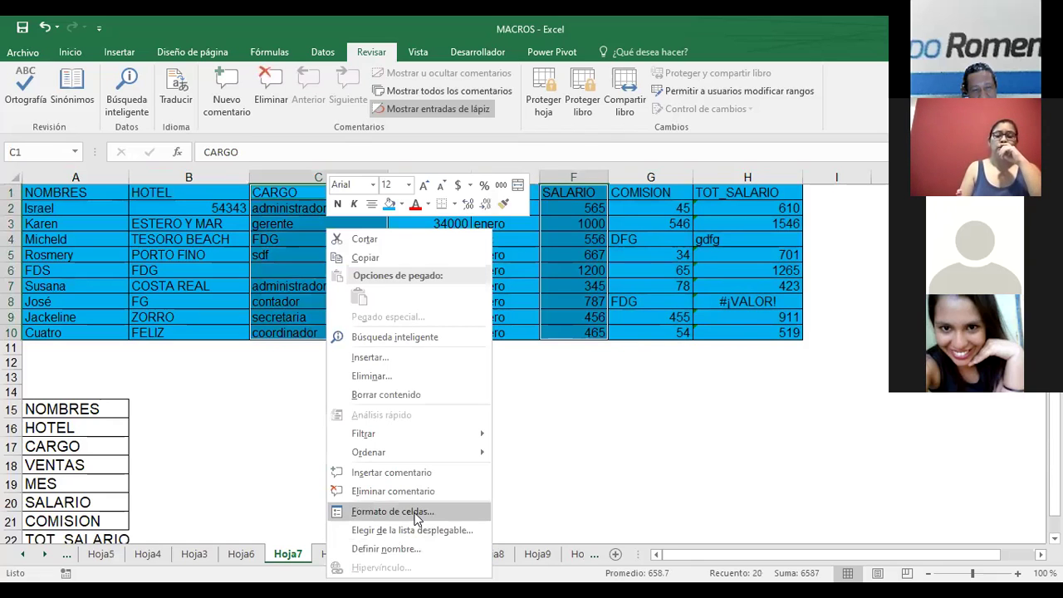
{"action": "left_click", "coordinate": [417, 511]}
{"action": "left_click", "coordinate": [214, 275]}
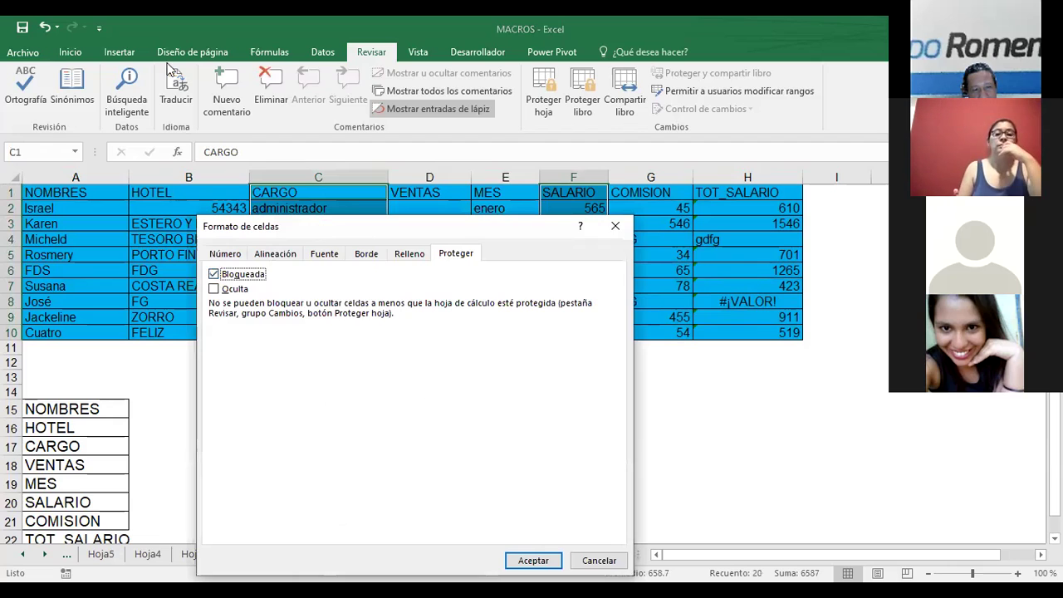
{"action": "left_click_drag", "start_coordinate": [170, 70], "coordinate": [171, 58]}
{"action": "left_click", "coordinate": [373, 403]}
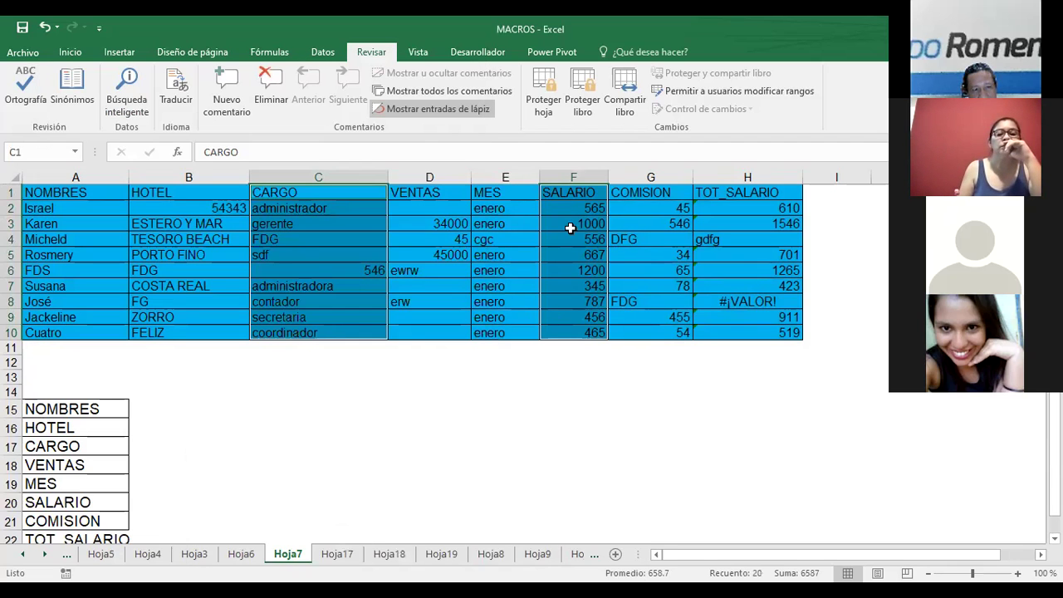
Step: Recheck that Bloqueada stays enabled for the selected cells and confirm with Aceptar
{"action": "right_click", "coordinate": [571, 227]}
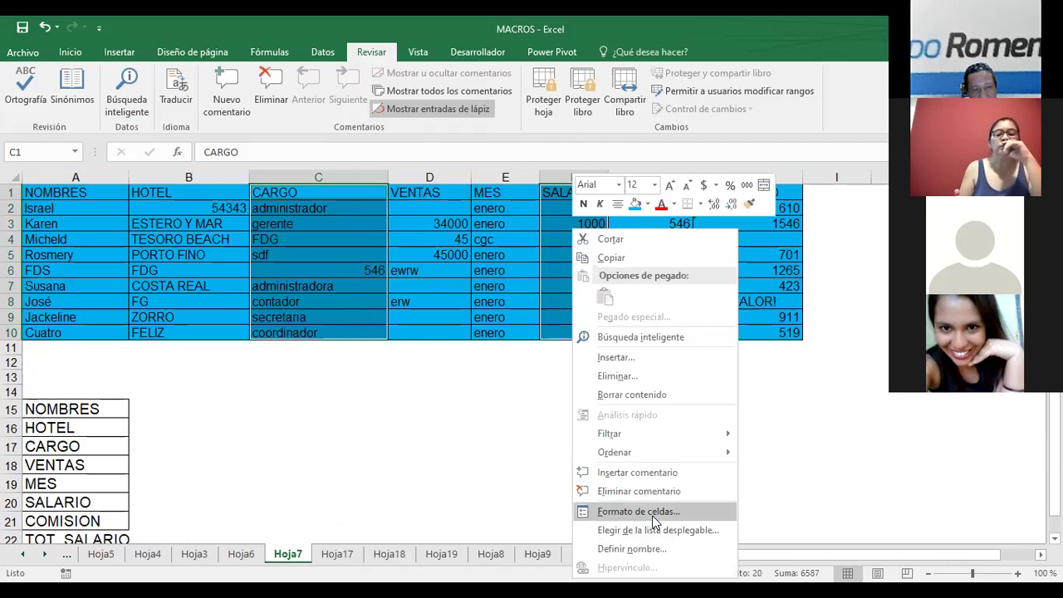
{"action": "left_click", "coordinate": [653, 516]}
{"action": "left_click", "coordinate": [451, 275]}
{"action": "left_click", "coordinate": [451, 274]}
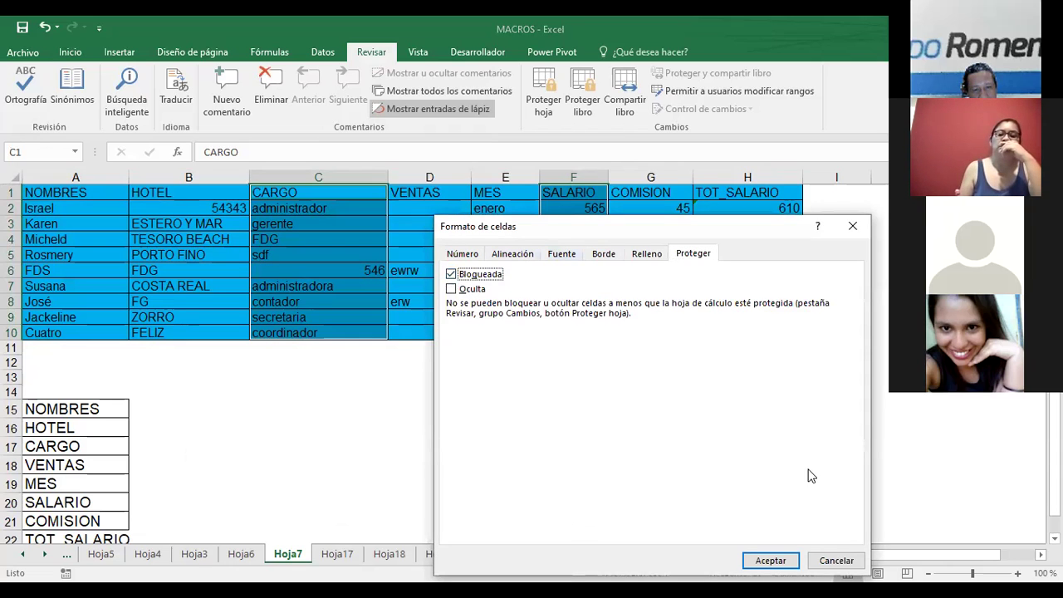
{"action": "left_click", "coordinate": [767, 561]}
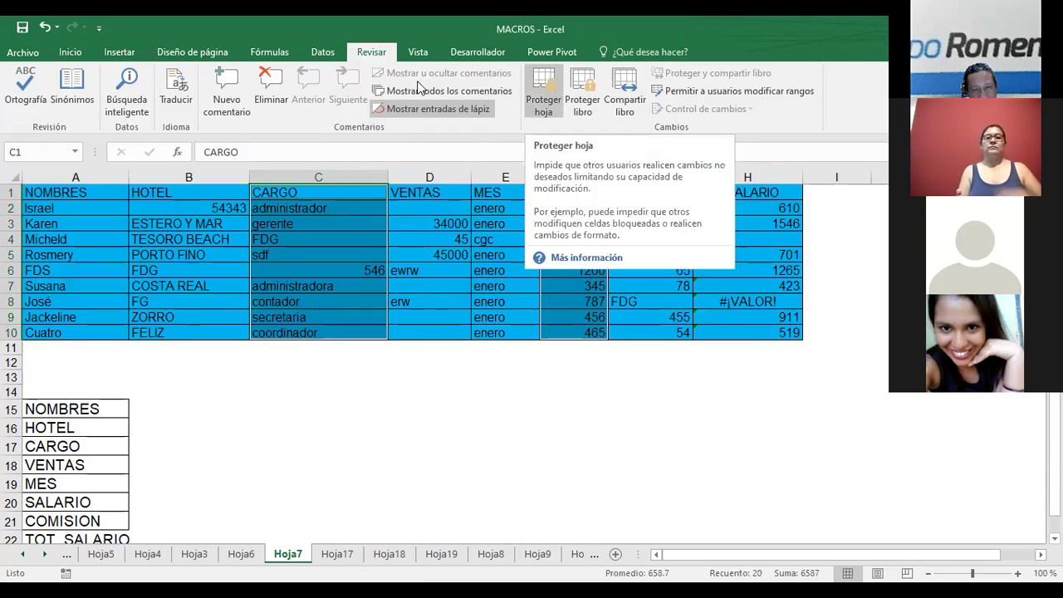
Step: Protect Hoja7 with a confirmed password, leaving column formatting disallowed
{"action": "left_click", "coordinate": [537, 104]}
{"action": "left_click", "coordinate": [454, 252]}
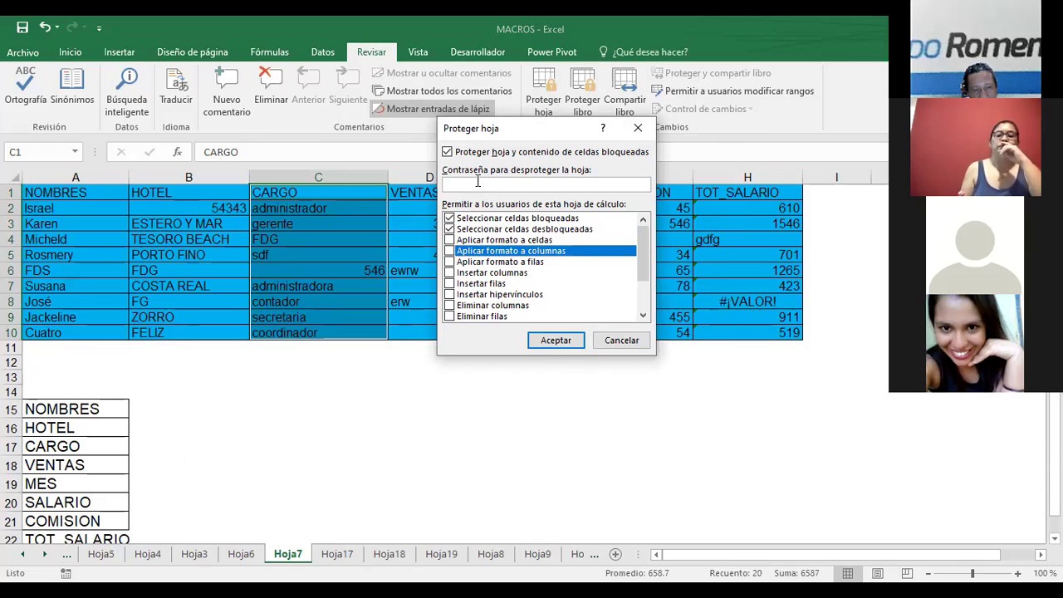
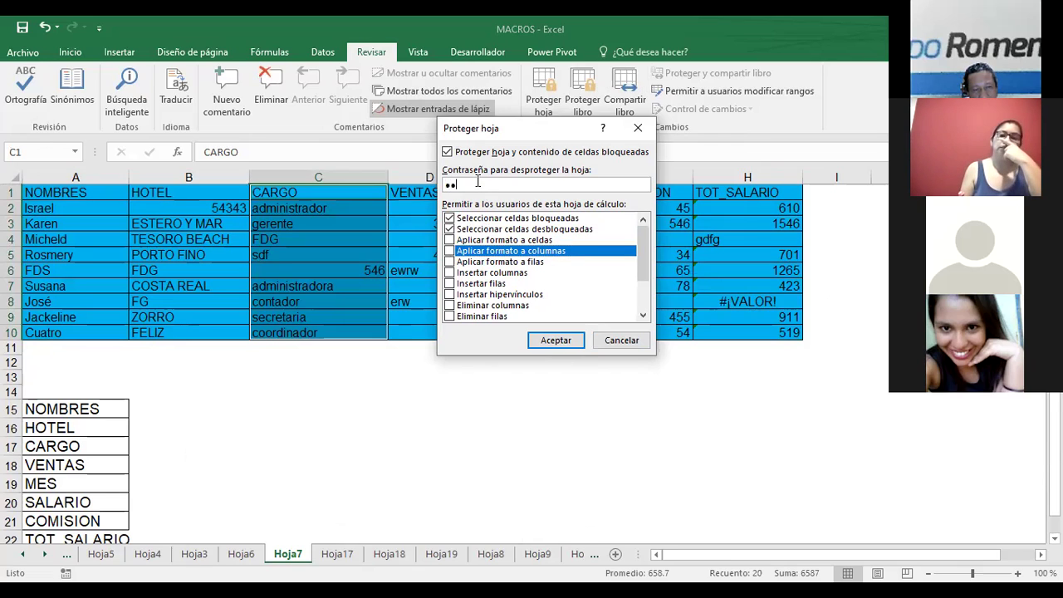
{"action": "left_click", "coordinate": [556, 342]}
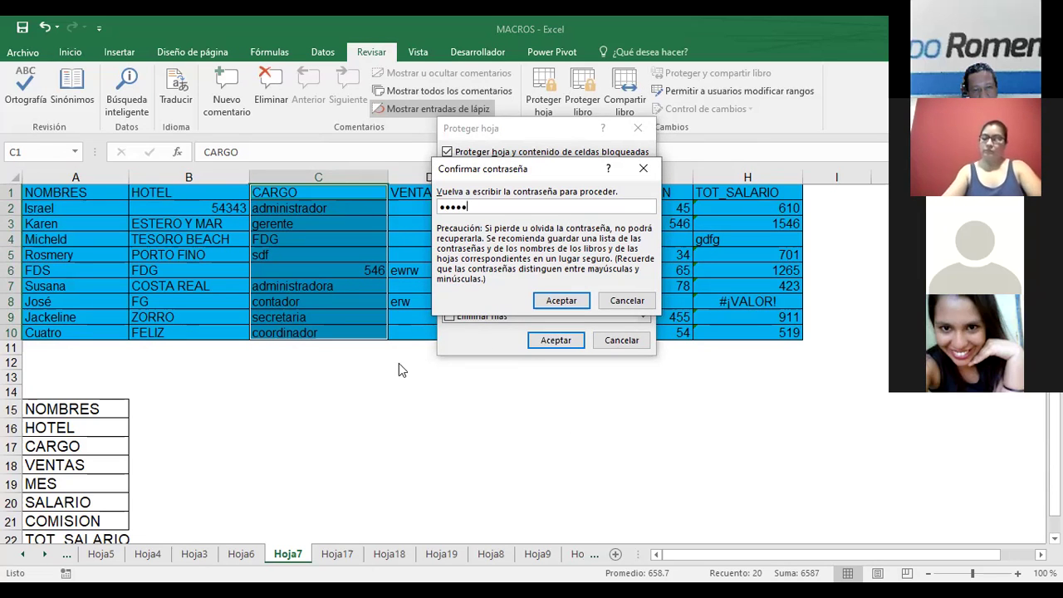
{"action": "left_click", "coordinate": [569, 300]}
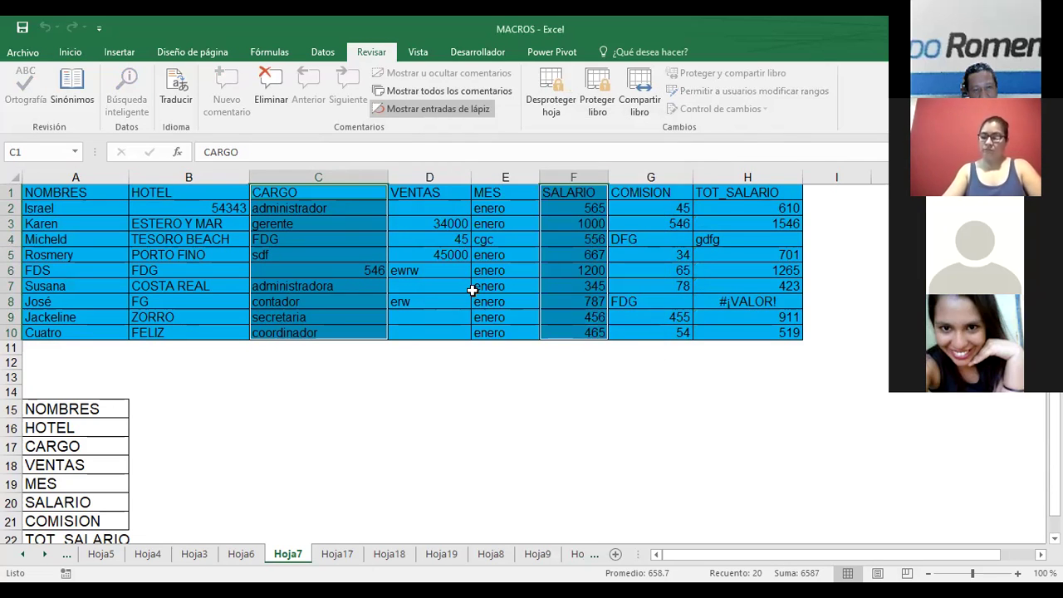
{"action": "left_click", "coordinate": [473, 289]}
Step: Test locked cell C6 and try a CVXC entry in D4, dismissing the warnings
{"action": "left_click", "coordinate": [330, 266]}
{"action": "key", "text": "Delete"}
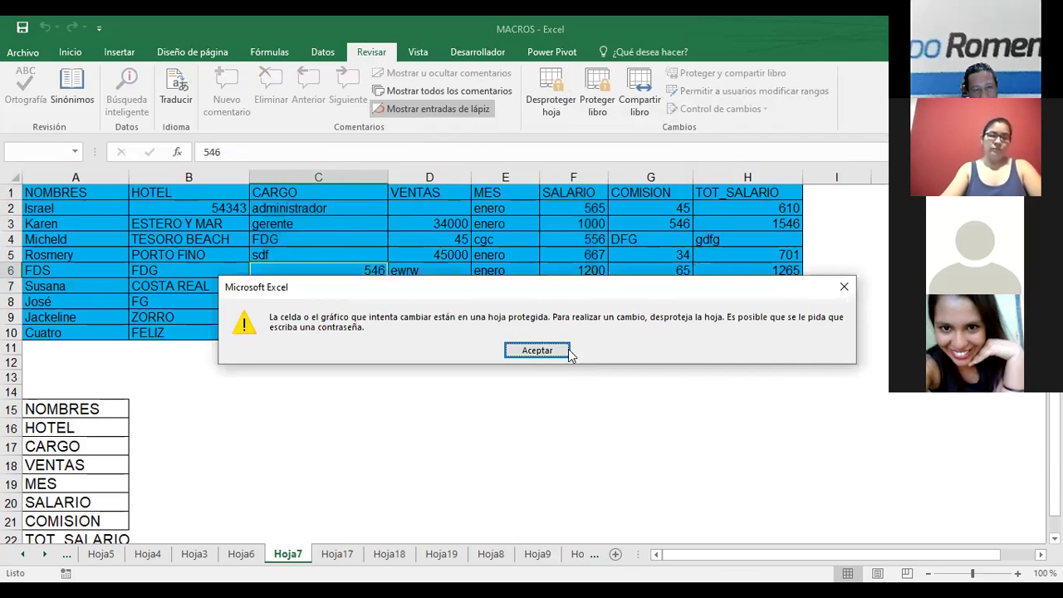
{"action": "key", "text": "Return"}
{"action": "left_click", "coordinate": [438, 239]}
{"action": "type", "text": "CVXC"}
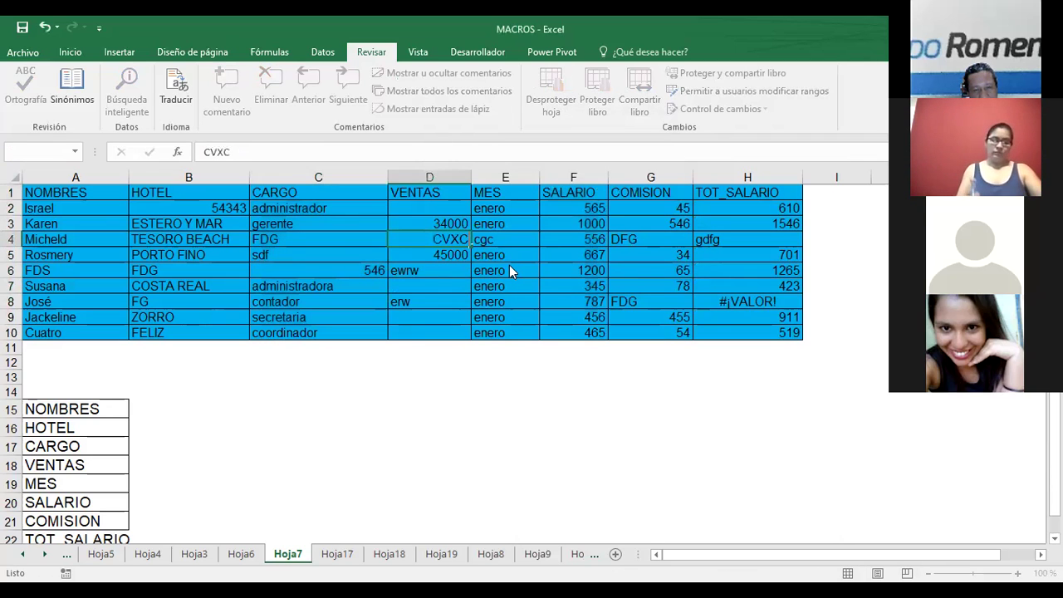
{"action": "key", "text": "Return"}
{"action": "left_click", "coordinate": [538, 349]}
Step: Try deleting locked SALARIO cell F5, then undo the recent test edits
{"action": "left_click", "coordinate": [581, 254]}
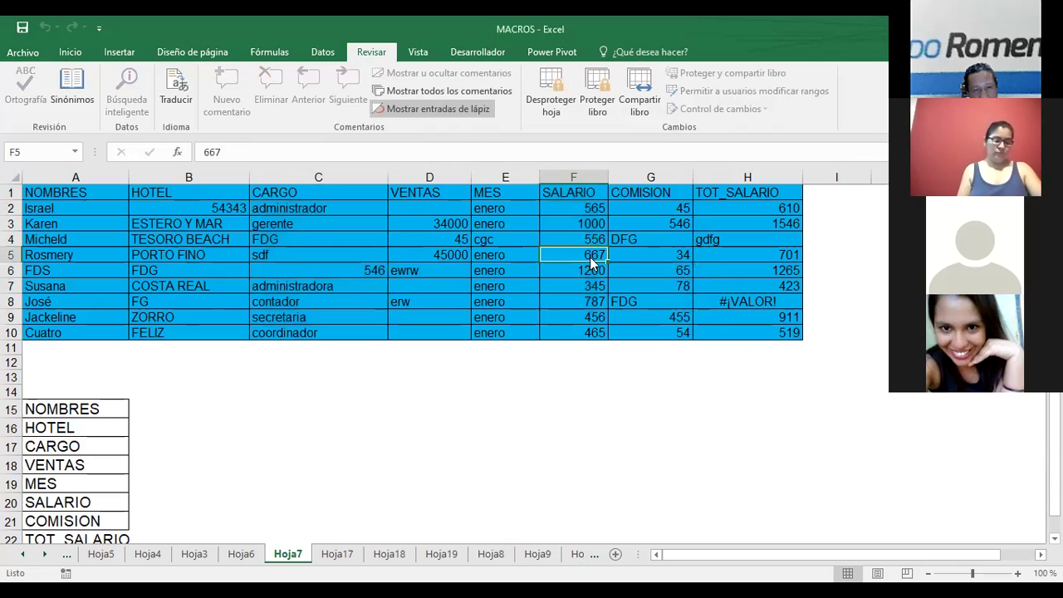
{"action": "key", "text": "Delete"}
{"action": "key", "text": "Return"}
{"action": "key", "text": "ctrl+z"}
{"action": "key", "text": "ctrl+z"}
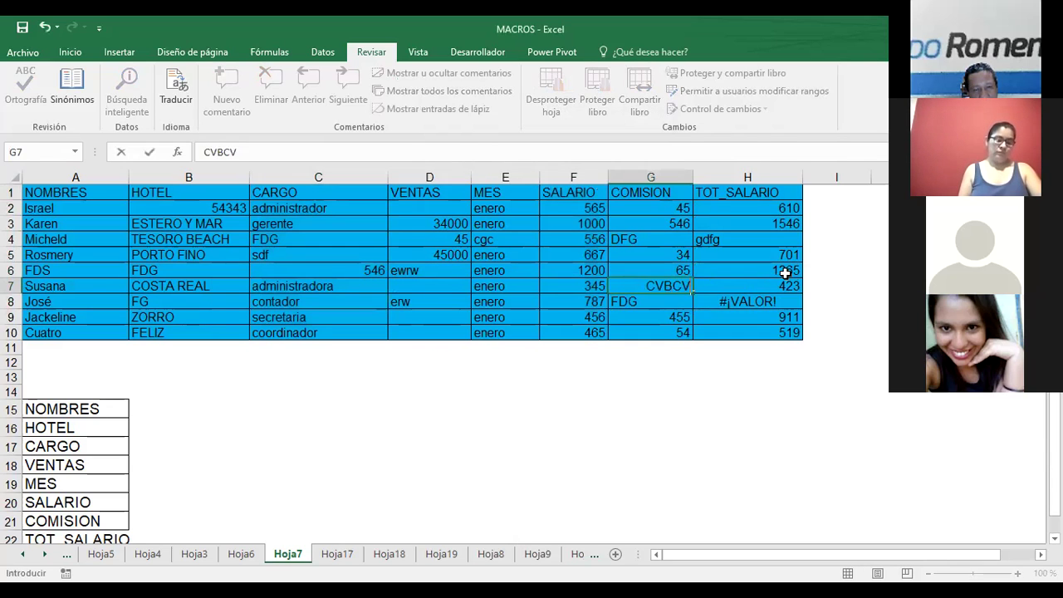
{"action": "key", "text": "ctrl+z"}
{"action": "left_click", "coordinate": [178, 268]}
{"action": "key", "text": "ctrl+z"}
{"action": "key", "text": "ctrl+z"}
{"action": "key", "text": "ctrl+z"}
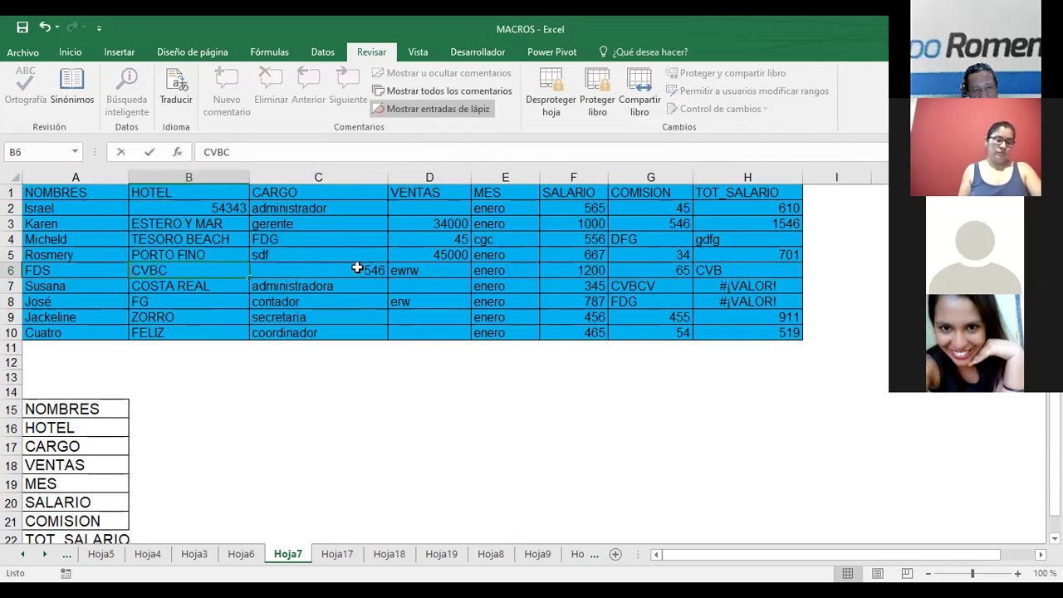
{"action": "key", "text": "ctrl+z"}
Step: Enter ERWRWR in D1 and try a DFGDFGDFGDGDFG entry in D3, which is rejected
{"action": "left_click", "coordinate": [428, 252]}
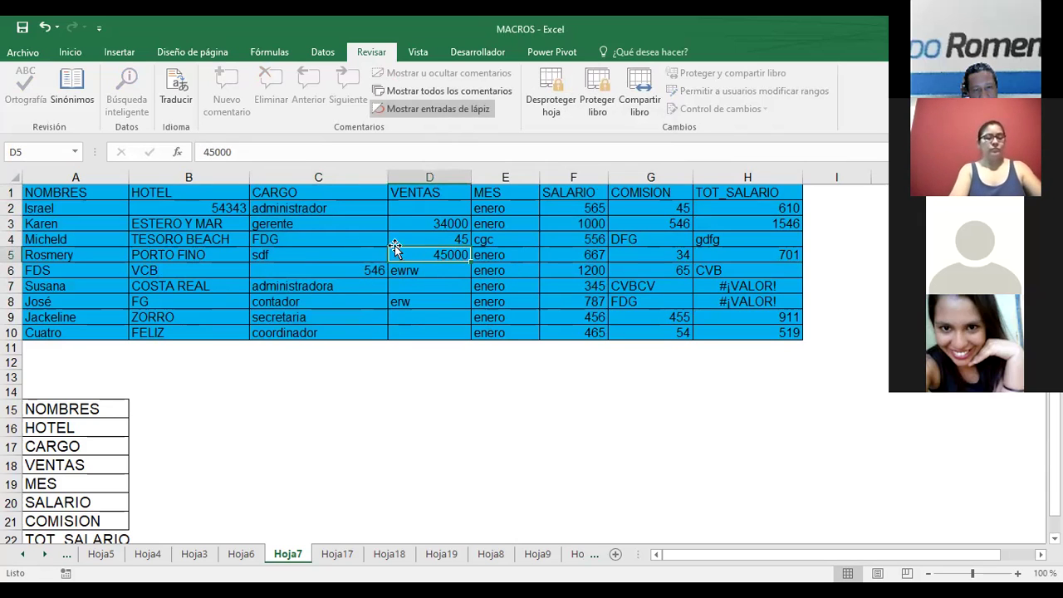
{"action": "left_click", "coordinate": [438, 191]}
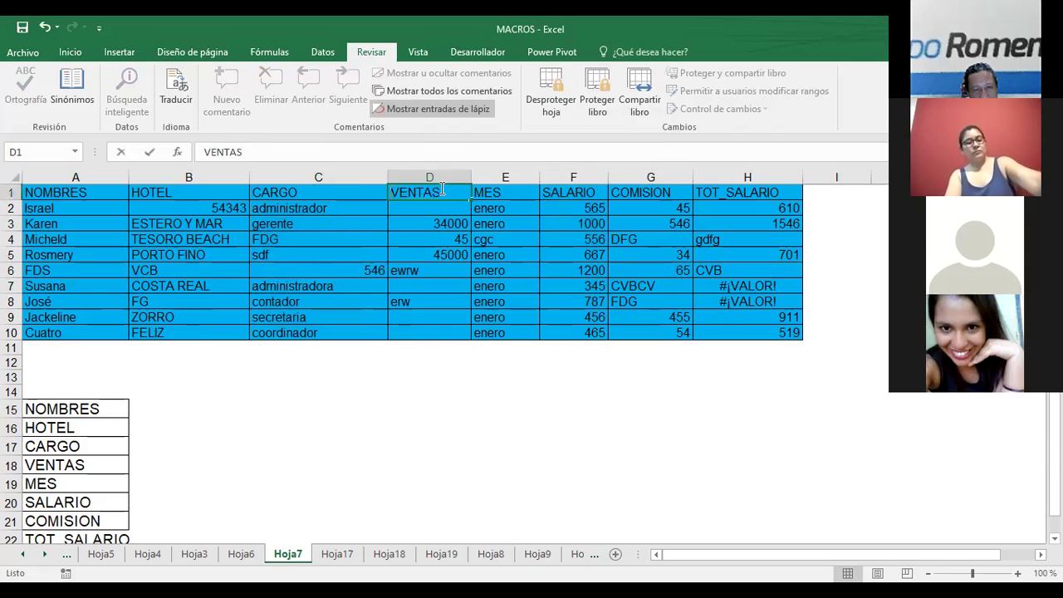
{"action": "type", "text": "ERWRWR"}
{"action": "left_click", "coordinate": [432, 223]}
{"action": "type", "text": "DFGDFGDFGDGDFG"}
{"action": "key", "text": "Return"}
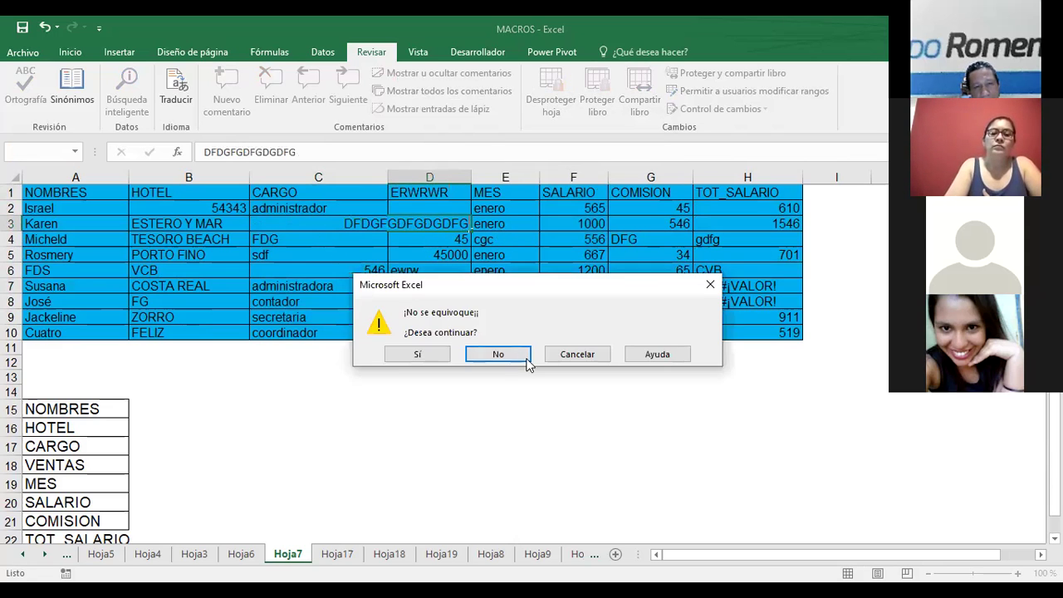
{"action": "left_click", "coordinate": [577, 354]}
Step: Attempt edits in locked cells C1, C3 and F1, dismissing each protected-sheet warning
{"action": "left_click", "coordinate": [282, 194]}
{"action": "double_click", "coordinate": [282, 195]}
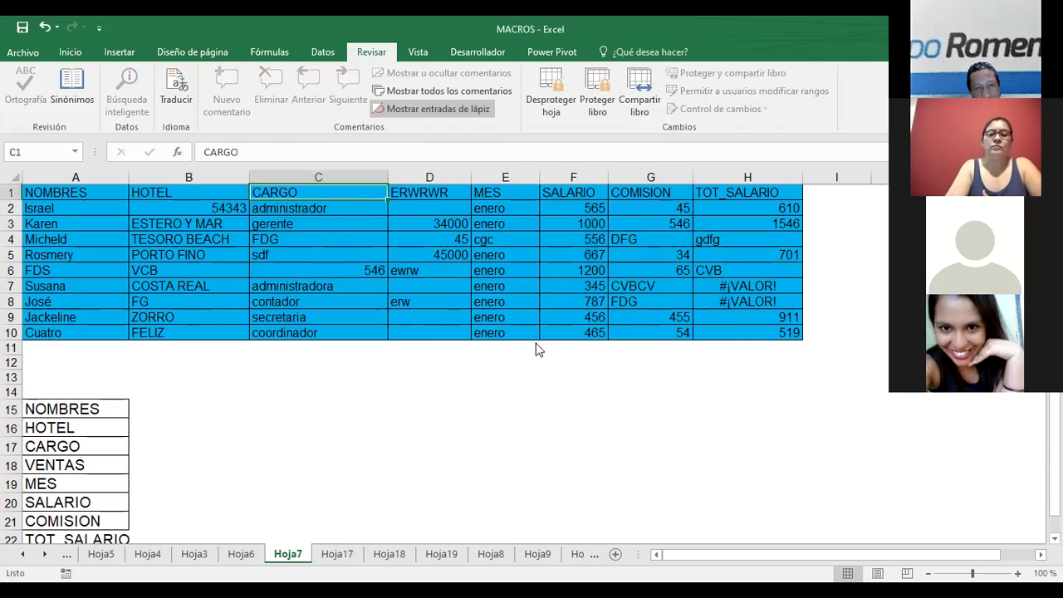
{"action": "left_click", "coordinate": [565, 355]}
{"action": "left_click", "coordinate": [312, 222]}
{"action": "double_click", "coordinate": [311, 223]}
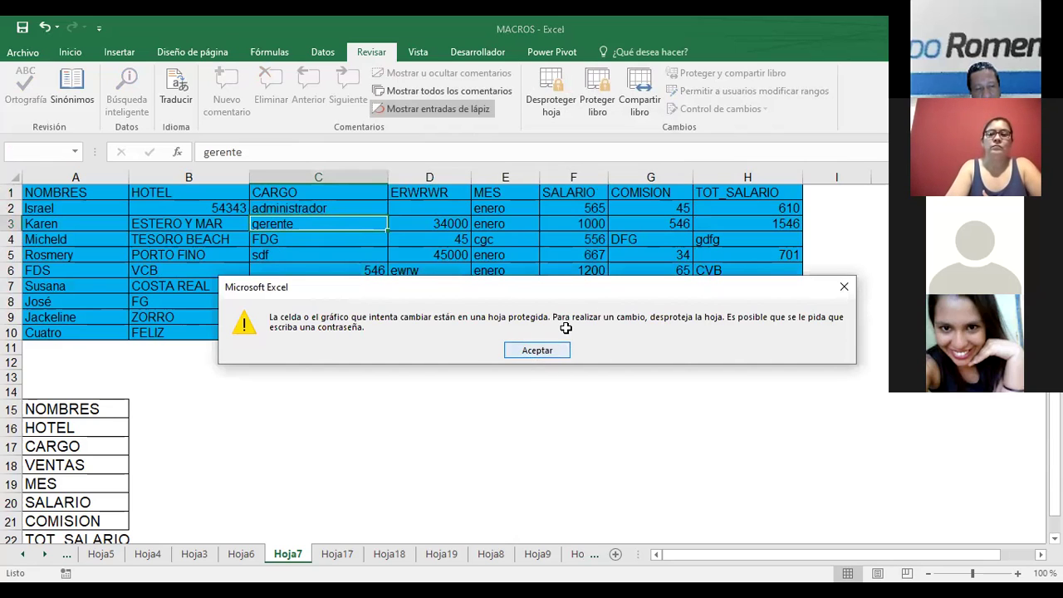
{"action": "key", "text": "Return"}
{"action": "left_click", "coordinate": [569, 192]}
{"action": "key", "text": "Delete"}
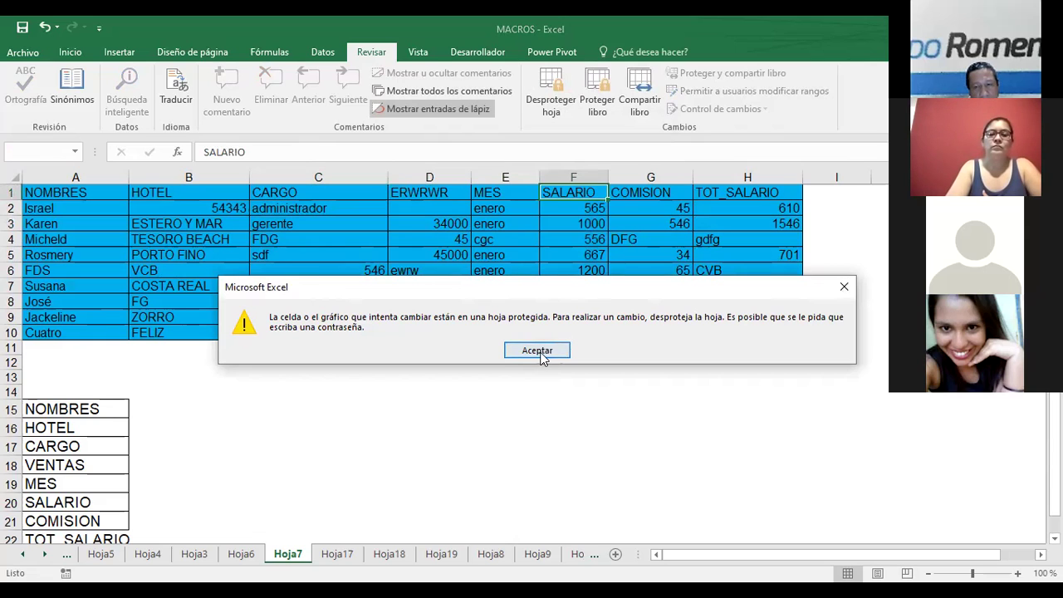
{"action": "left_click", "coordinate": [535, 350]}
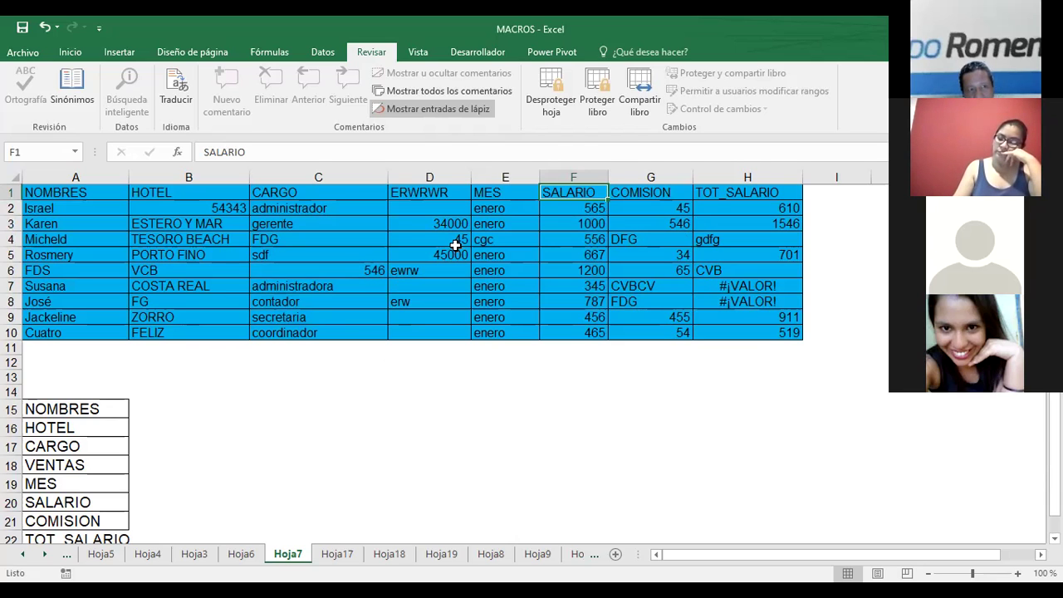
Step: Select the TOT_SALARIO cells H1:H10 and begin unprotecting the sheet
{"action": "left_click", "coordinate": [324, 270]}
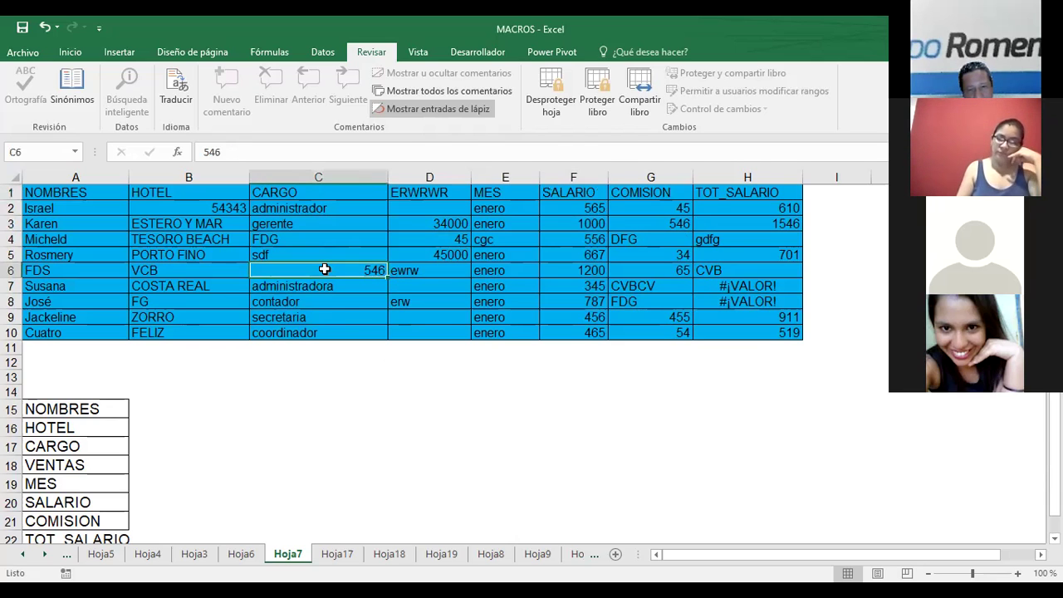
{"action": "left_click_drag", "start_coordinate": [767, 194], "coordinate": [758, 335]}
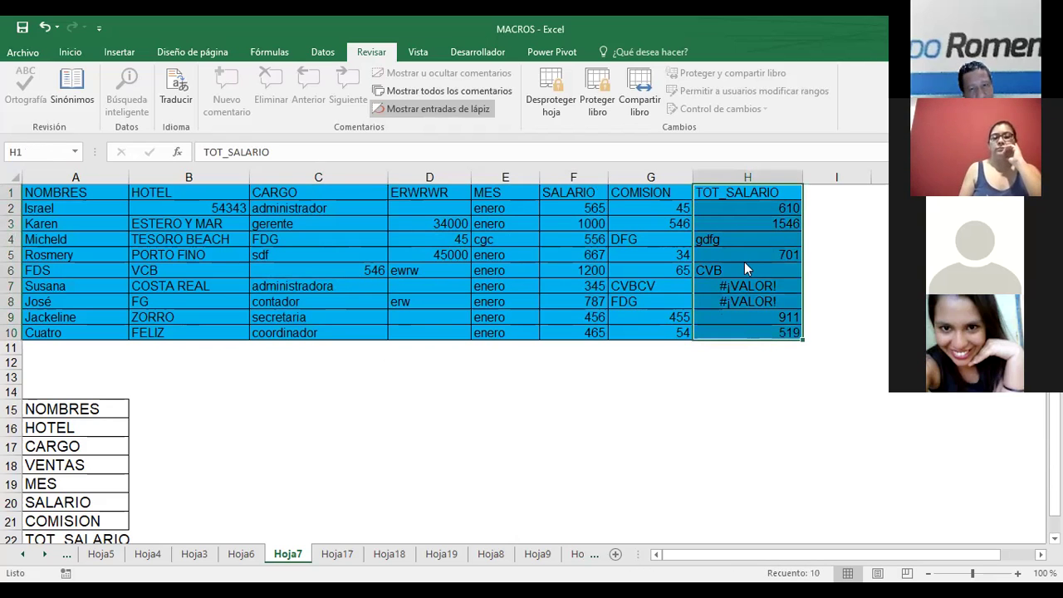
{"action": "right_click", "coordinate": [744, 262]}
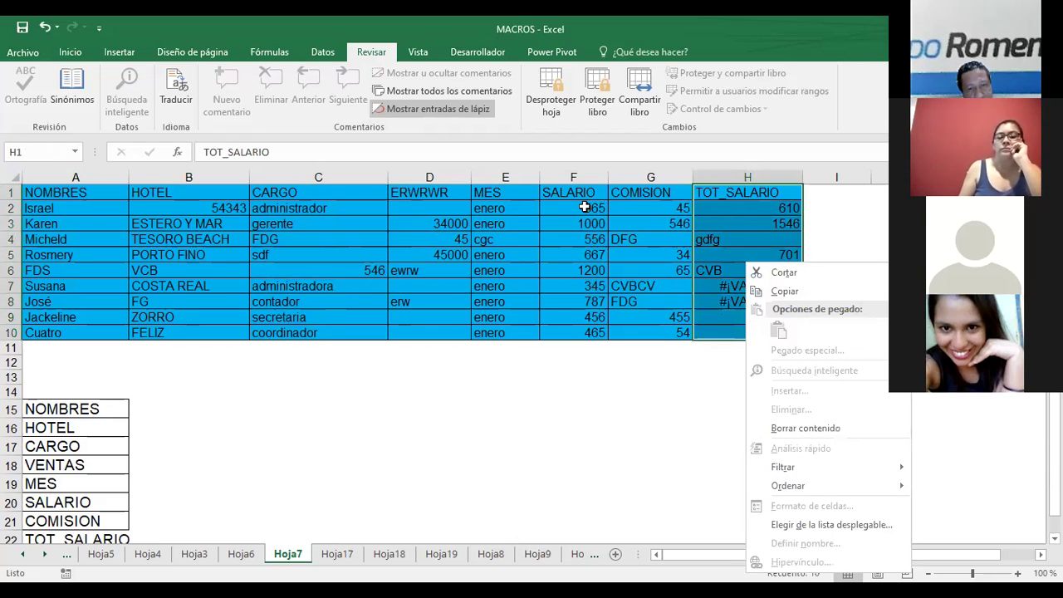
{"action": "left_click", "coordinate": [544, 117]}
Step: Unprotect Hoja7 with its password and review the cell format settings of H1:H10
{"action": "left_click", "coordinate": [553, 259]}
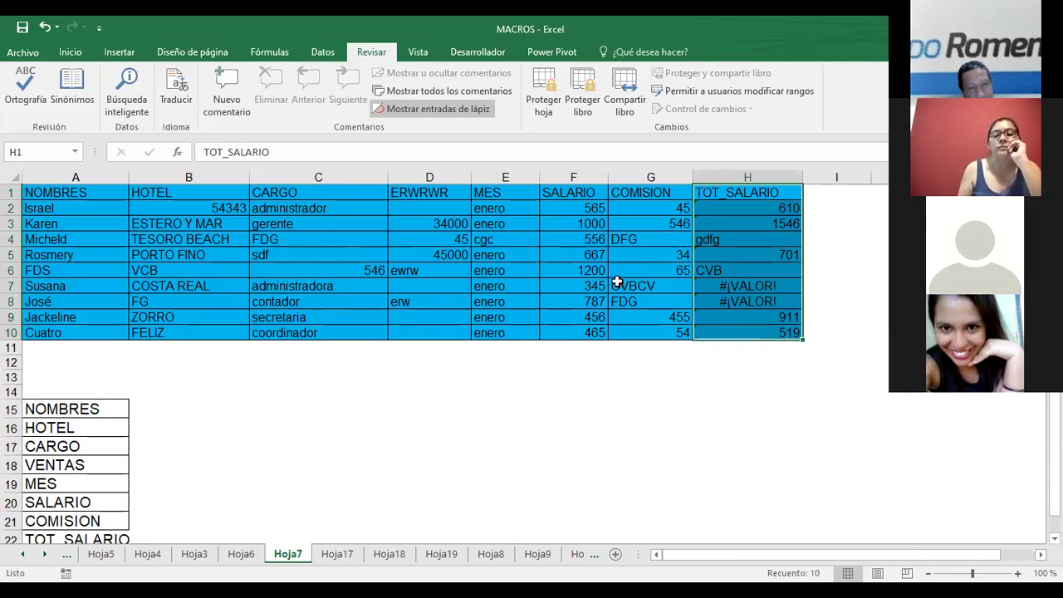
{"action": "left_click_drag", "start_coordinate": [745, 194], "coordinate": [755, 332]}
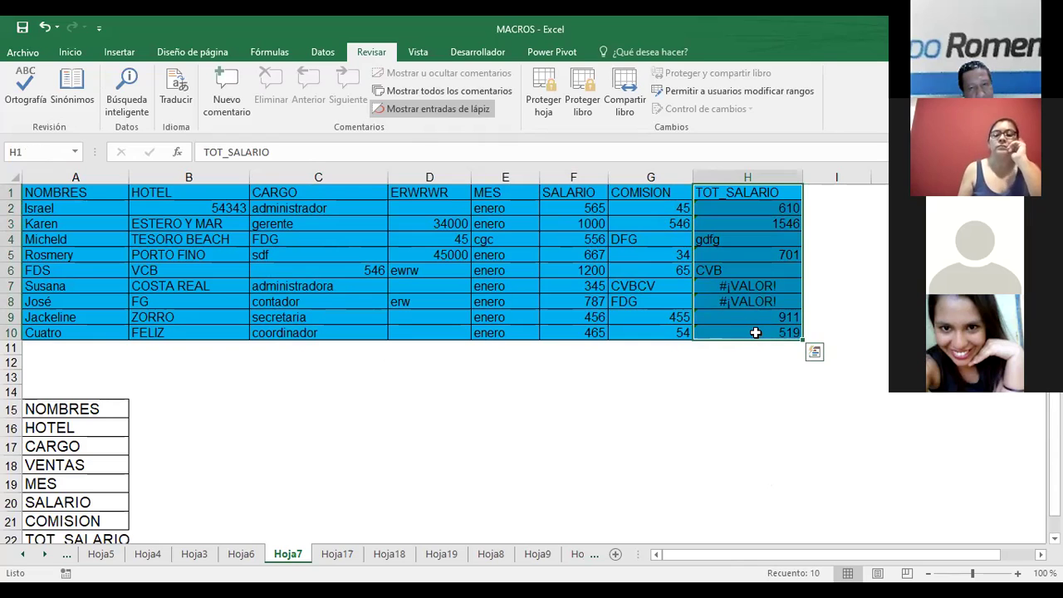
{"action": "right_click", "coordinate": [754, 333]}
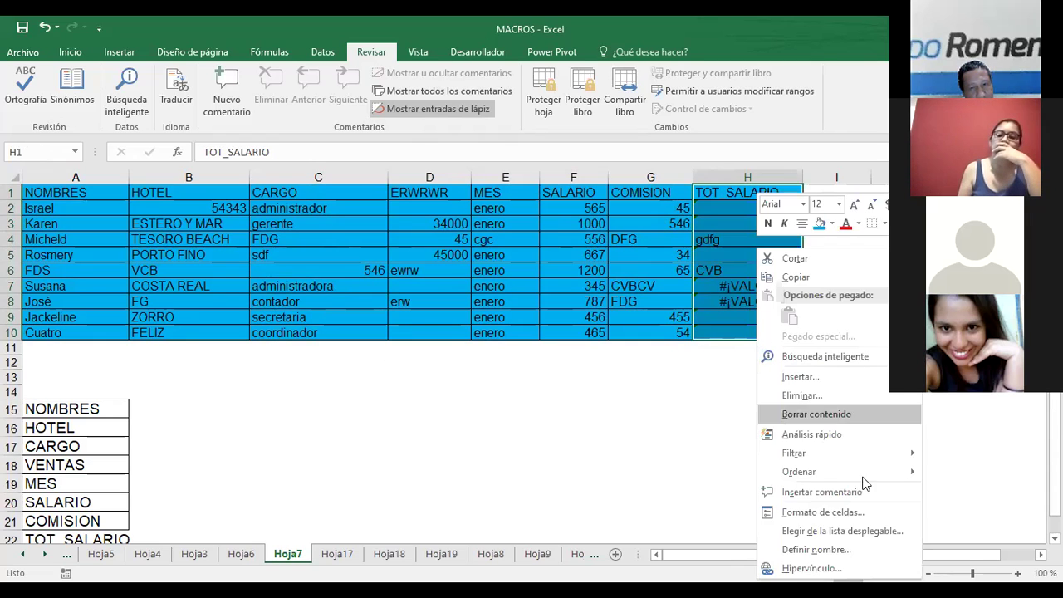
{"action": "left_click", "coordinate": [840, 515]}
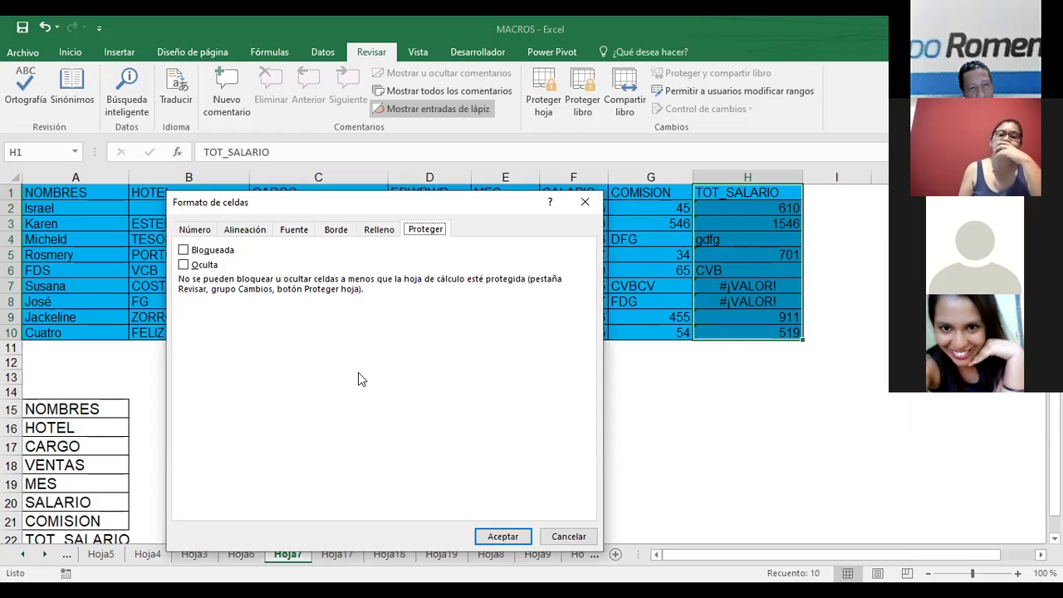
{"action": "left_click", "coordinate": [593, 203]}
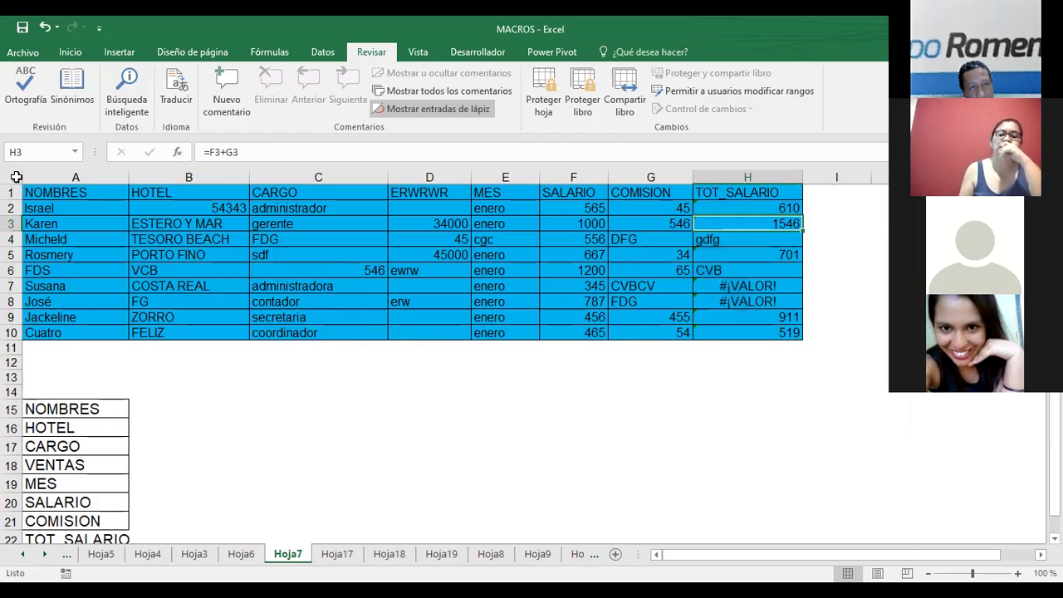
Step: Select the whole sheet and clear Bloqueada for every cell
{"action": "left_click", "coordinate": [13, 176]}
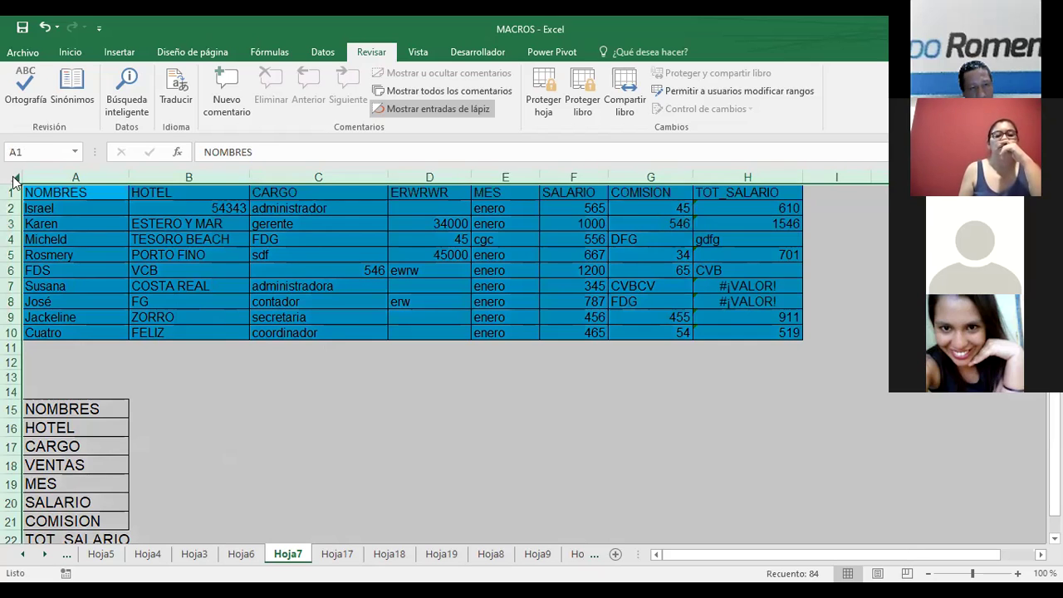
{"action": "right_click", "coordinate": [15, 179]}
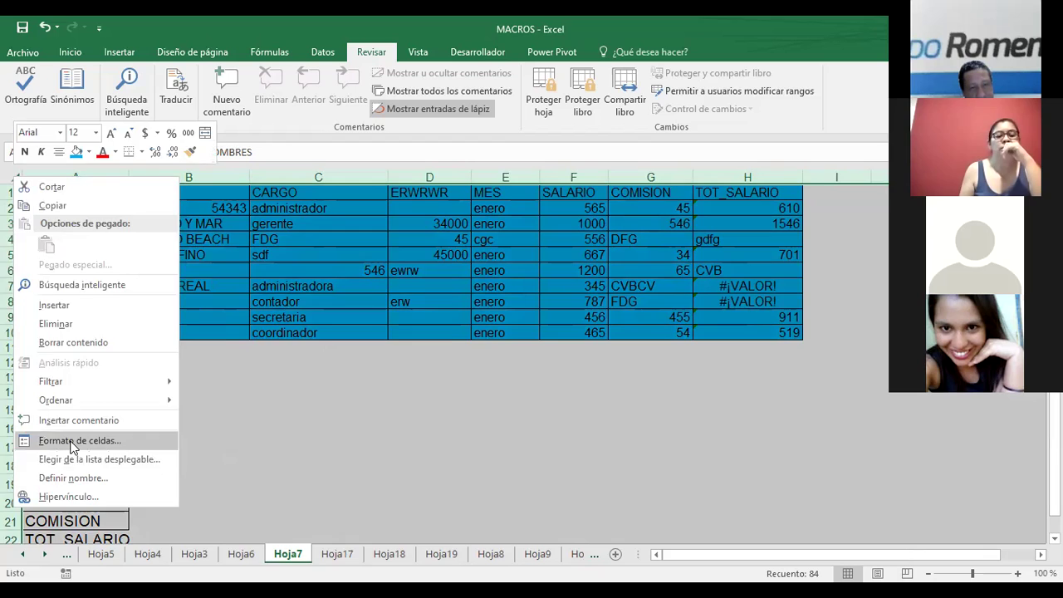
{"action": "left_click", "coordinate": [70, 441]}
{"action": "left_click", "coordinate": [24, 274]}
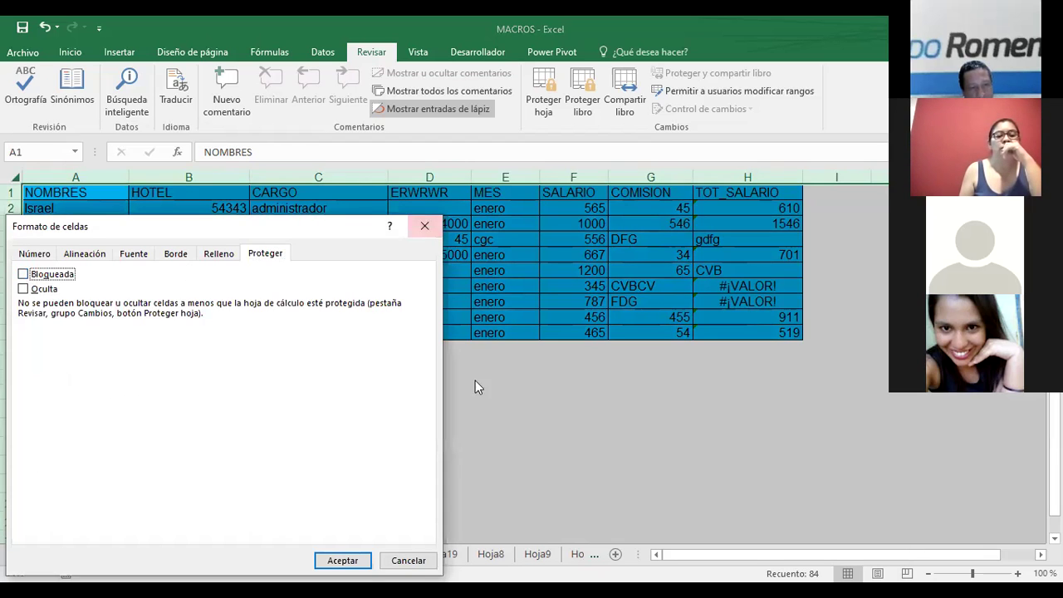
{"action": "left_click_drag", "start_coordinate": [323, 224], "coordinate": [279, 31]}
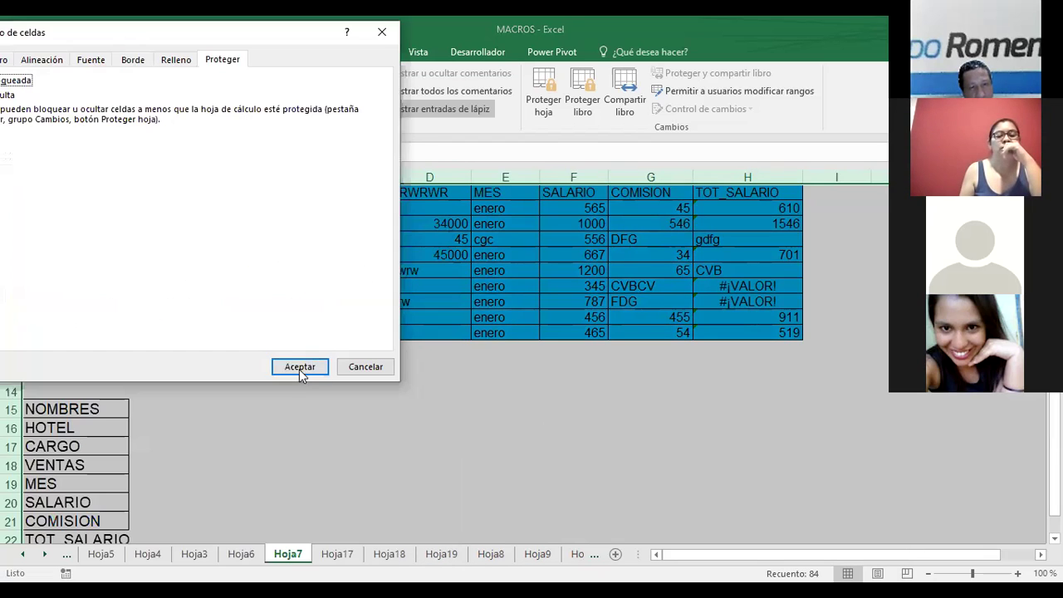
{"action": "left_click", "coordinate": [299, 368]}
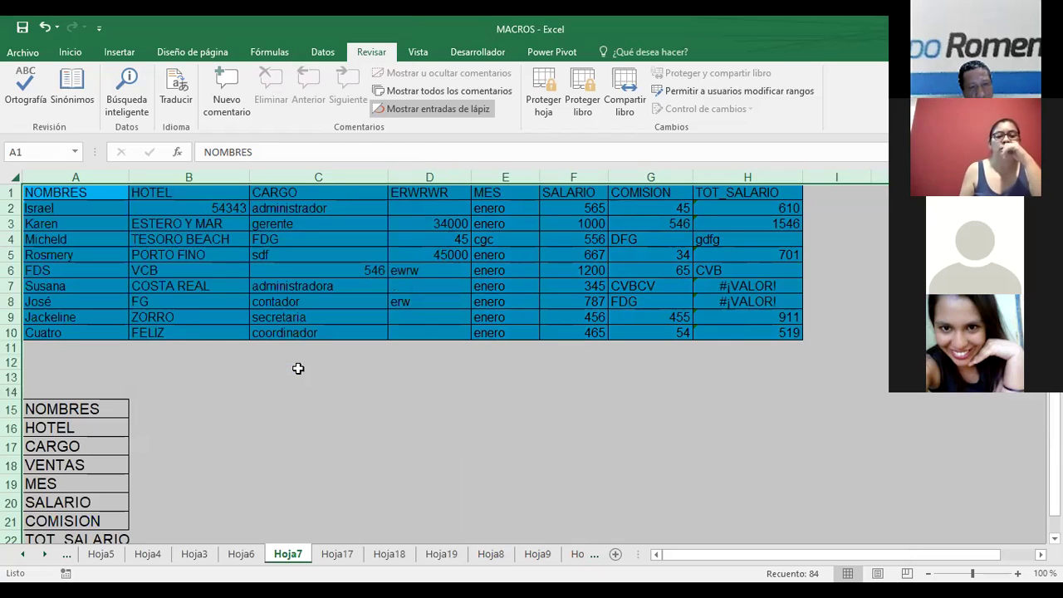
Step: Select A1:A10, C1:C10 and F1:F10 and mark them Bloqueada
{"action": "left_click", "coordinate": [448, 301]}
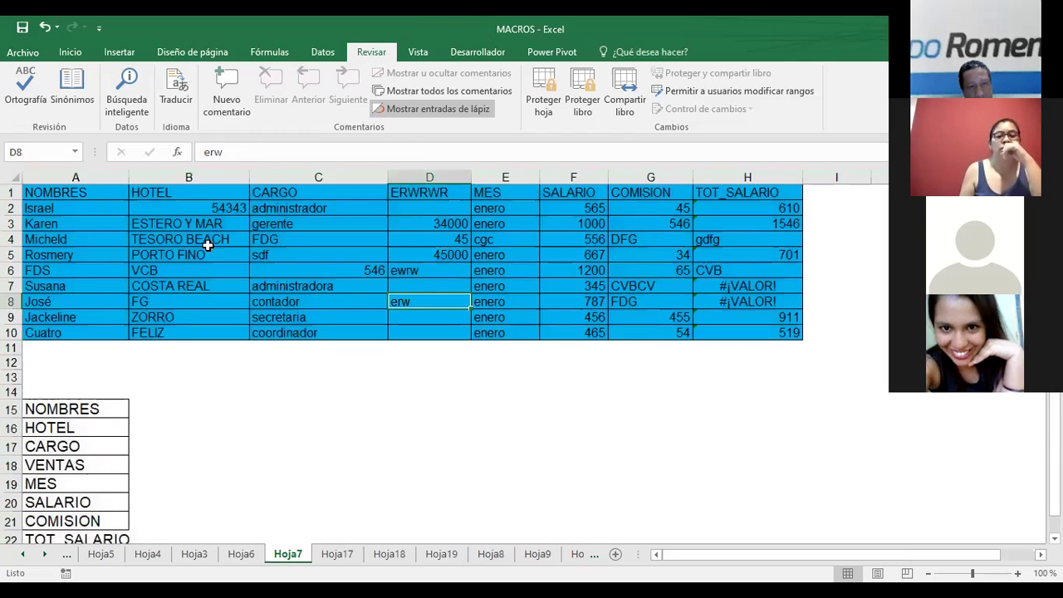
{"action": "left_click_drag", "start_coordinate": [66, 193], "coordinate": [63, 335]}
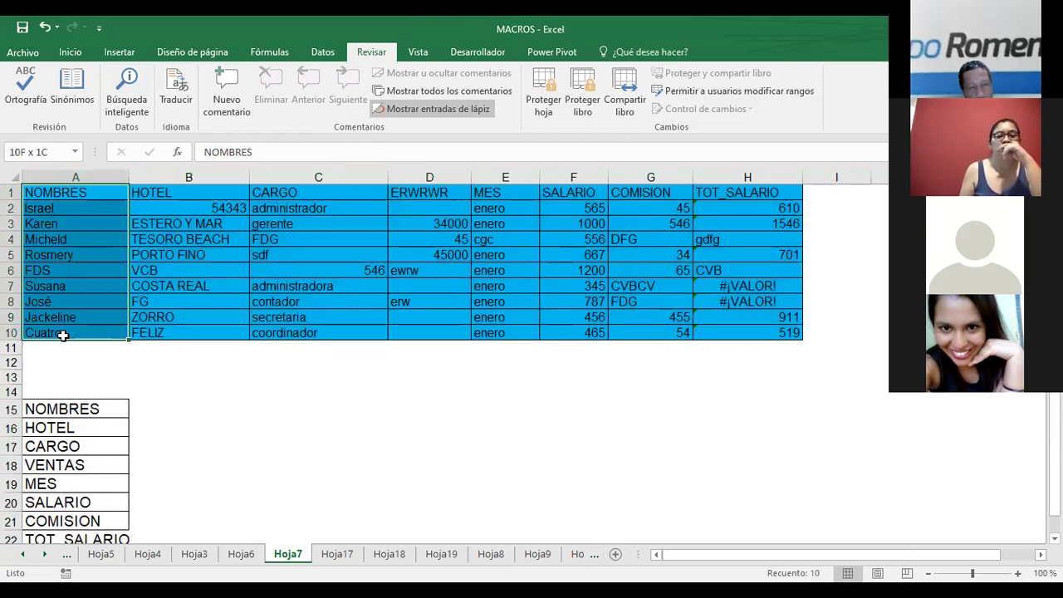
{"action": "left_click_drag", "start_coordinate": [285, 193], "coordinate": [291, 332]}
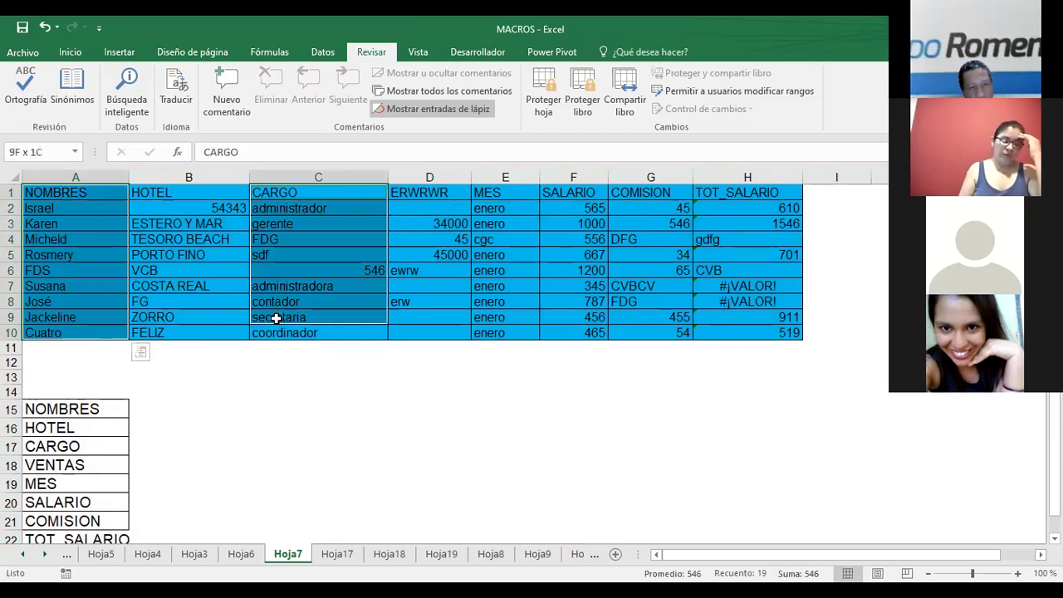
{"action": "left_click", "coordinate": [563, 194], "text": "ctrl"}
{"action": "left_click_drag", "start_coordinate": [565, 204], "coordinate": [558, 332]}
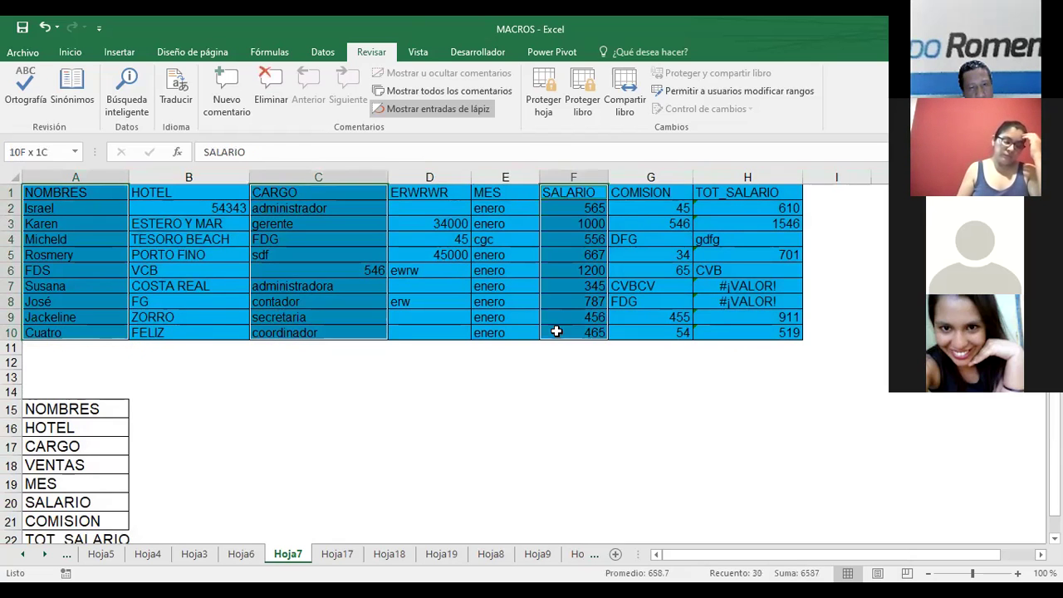
{"action": "right_click", "coordinate": [92, 220]}
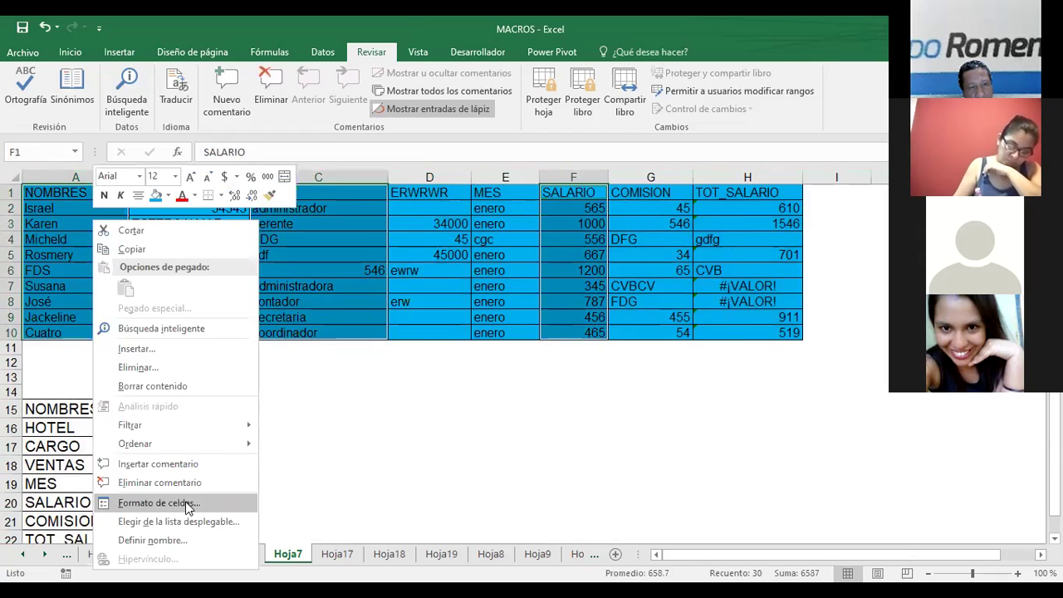
{"action": "left_click", "coordinate": [188, 505]}
{"action": "left_click", "coordinate": [25, 276]}
{"action": "left_click", "coordinate": [25, 276]}
{"action": "left_click_drag", "start_coordinate": [101, 226], "coordinate": [72, 64]}
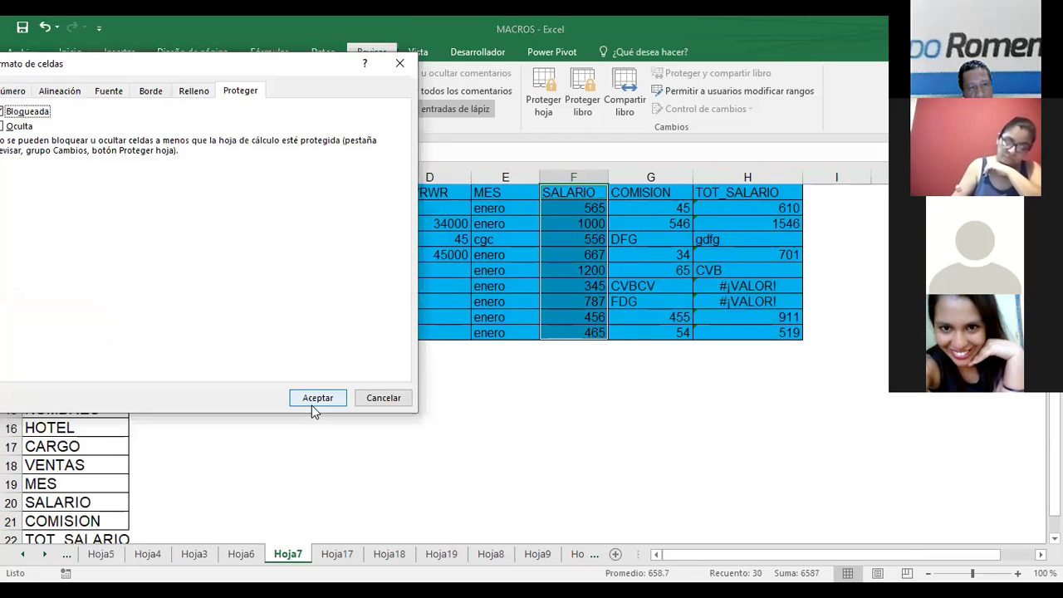
{"action": "left_click", "coordinate": [313, 397]}
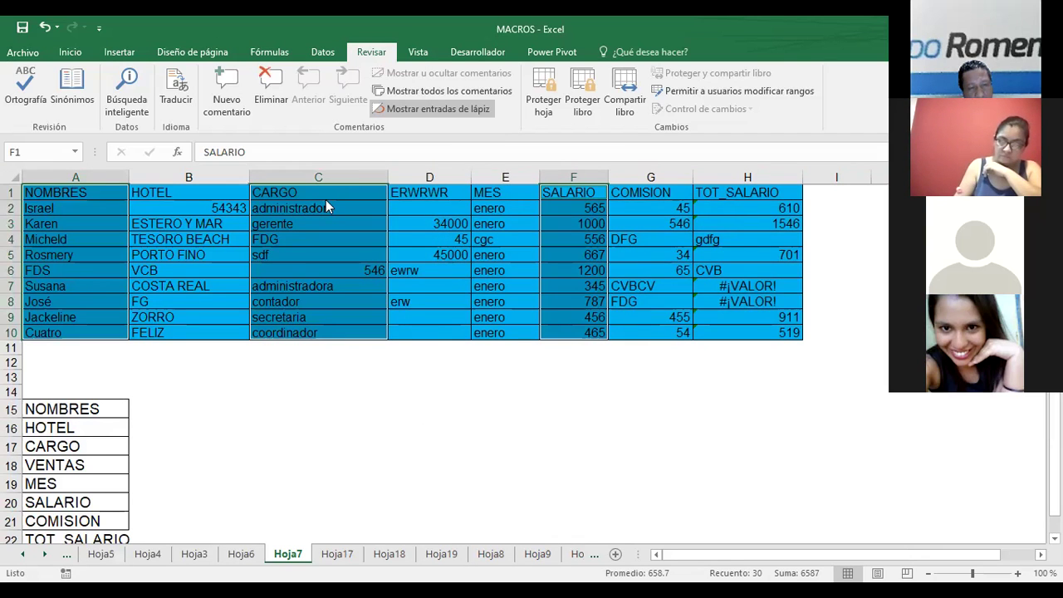
Step: Reopen Formato de celdas to verify the selected cells remain locked
{"action": "key", "text": "ctrl+1"}
{"action": "left_click", "coordinate": [222, 274]}
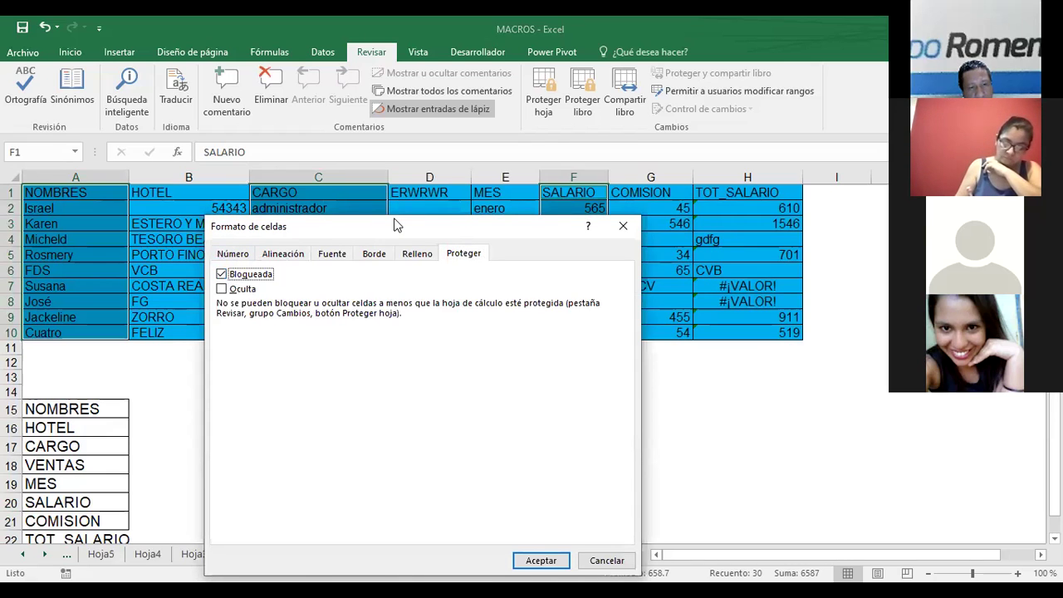
{"action": "left_click_drag", "start_coordinate": [274, 226], "coordinate": [170, 71]}
{"action": "left_click", "coordinate": [437, 406]}
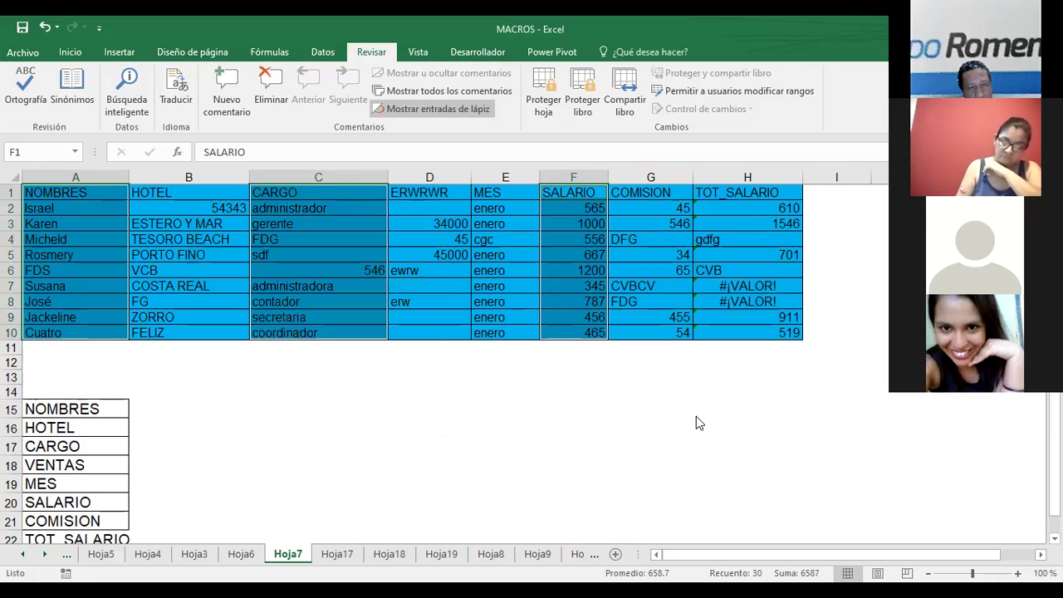
{"action": "key", "text": "ctrl+1"}
{"action": "left_click", "coordinate": [446, 275]}
{"action": "left_click", "coordinate": [446, 275]}
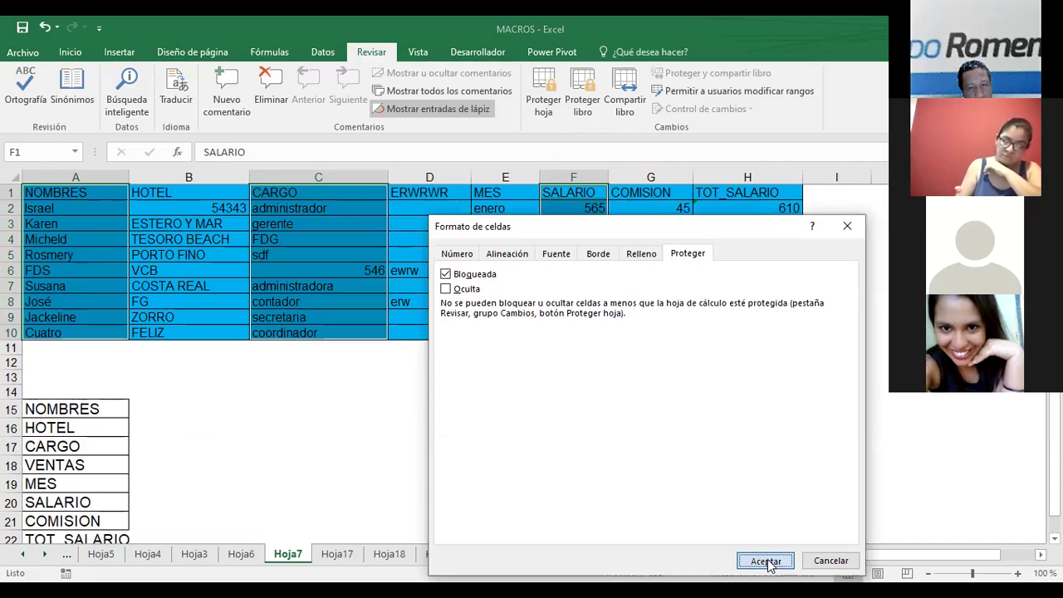
{"action": "left_click", "coordinate": [765, 562]}
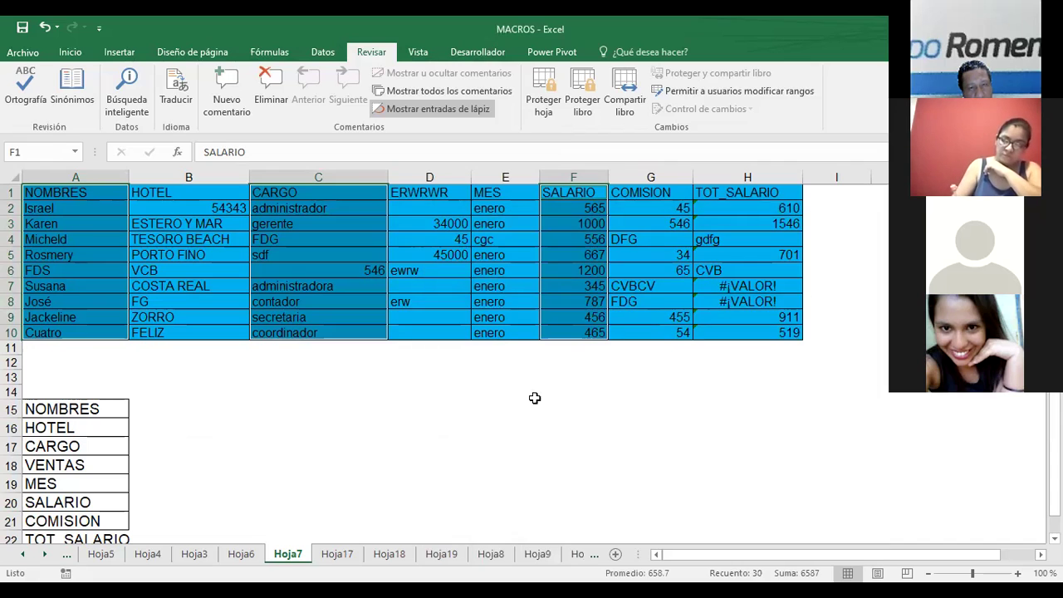
Step: Protect Hoja7 via Proteger hoja, entering and confirming a sheet password
{"action": "left_click", "coordinate": [548, 110]}
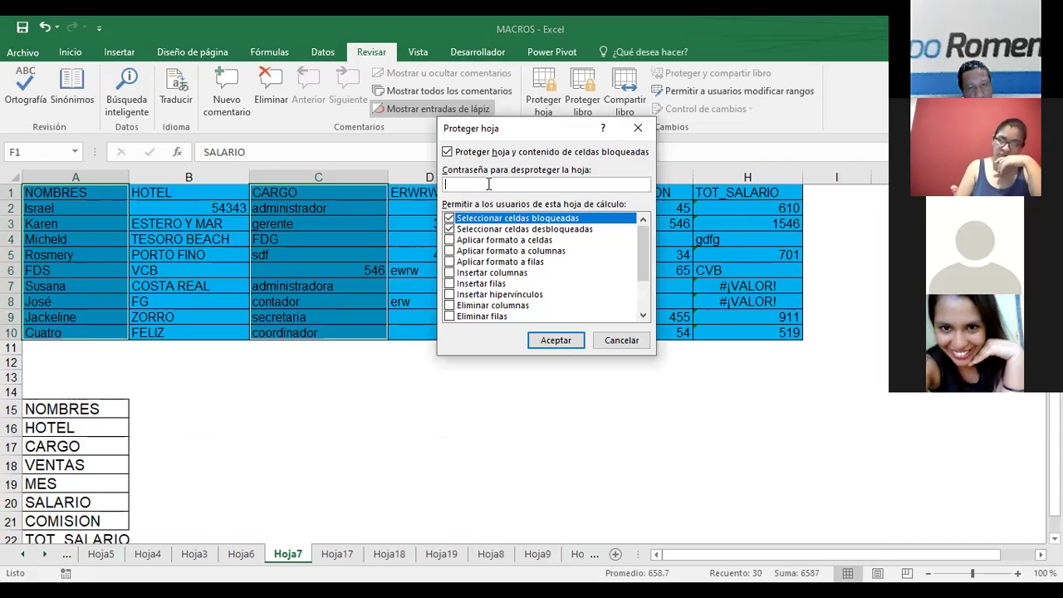
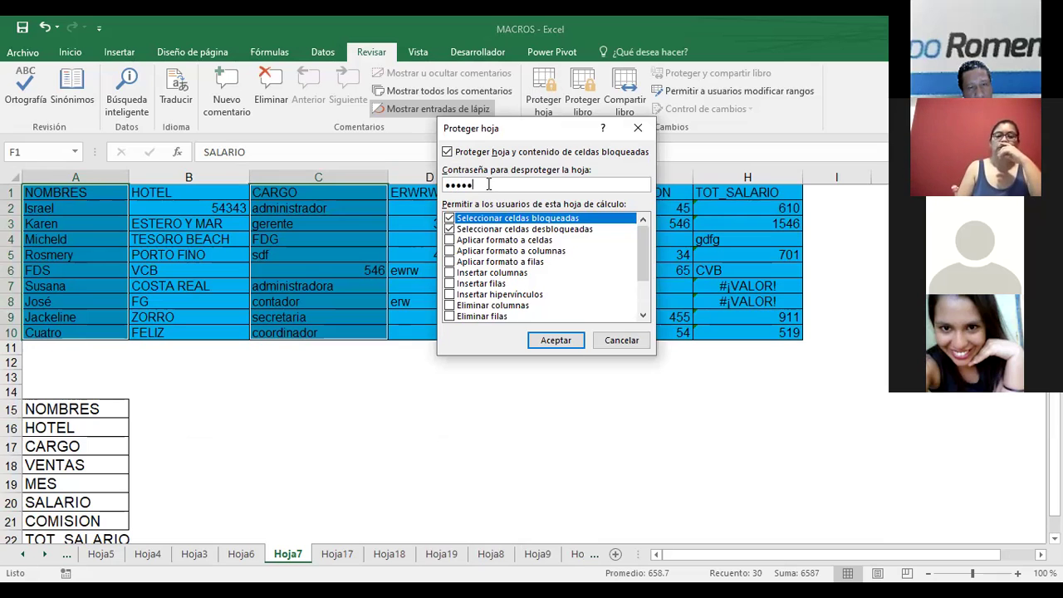
{"action": "key", "text": "Return"}
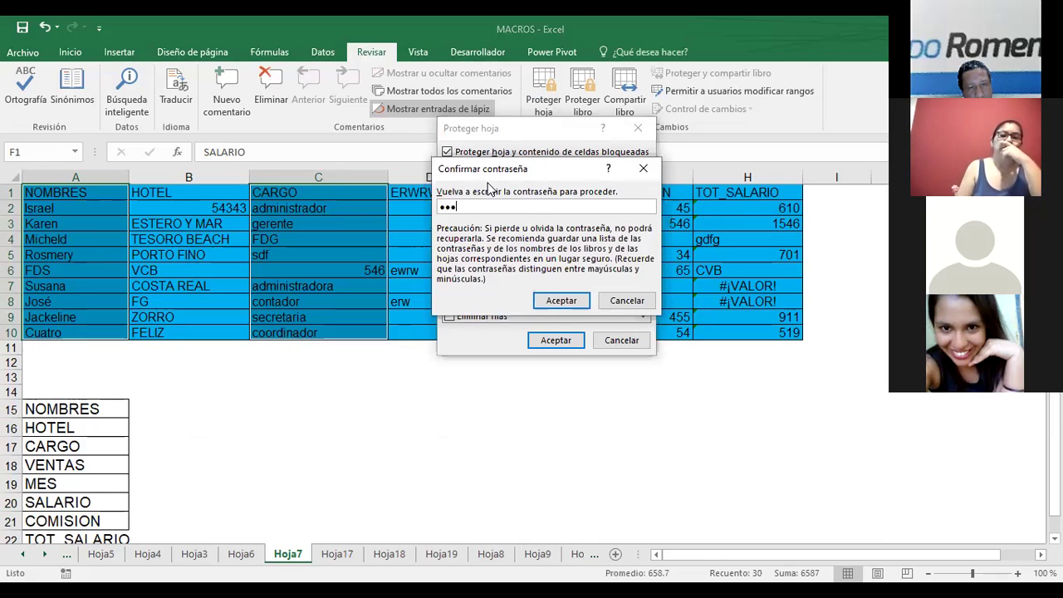
{"action": "key", "text": "Return"}
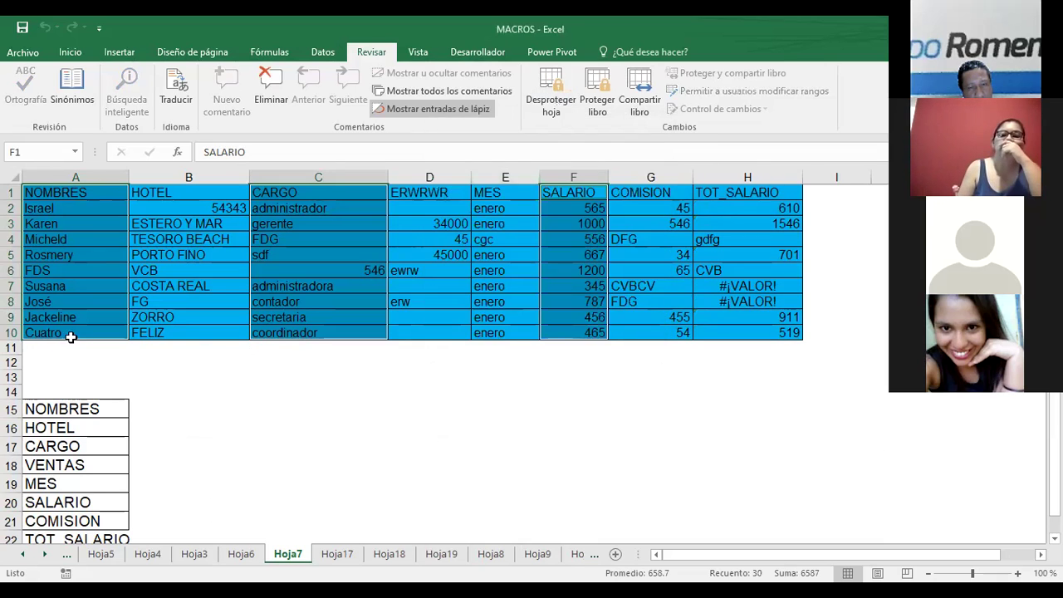
{"action": "left_click", "coordinate": [115, 265]}
Step: Test locked A5 and C5, which refuse edits, and enter DSFS in unlocked B4
{"action": "left_click", "coordinate": [100, 250]}
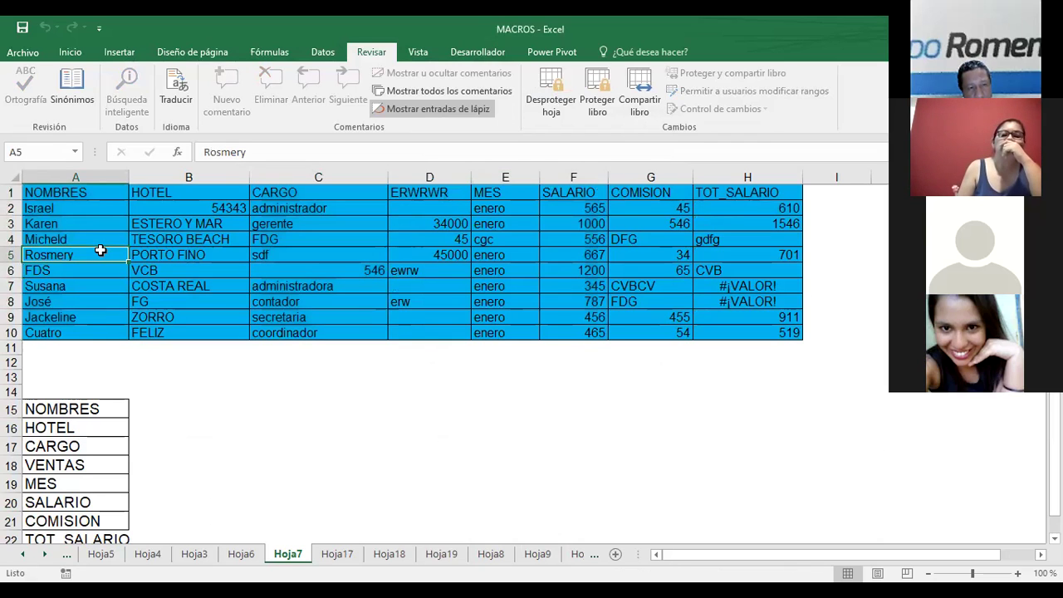
{"action": "double_click", "coordinate": [100, 258]}
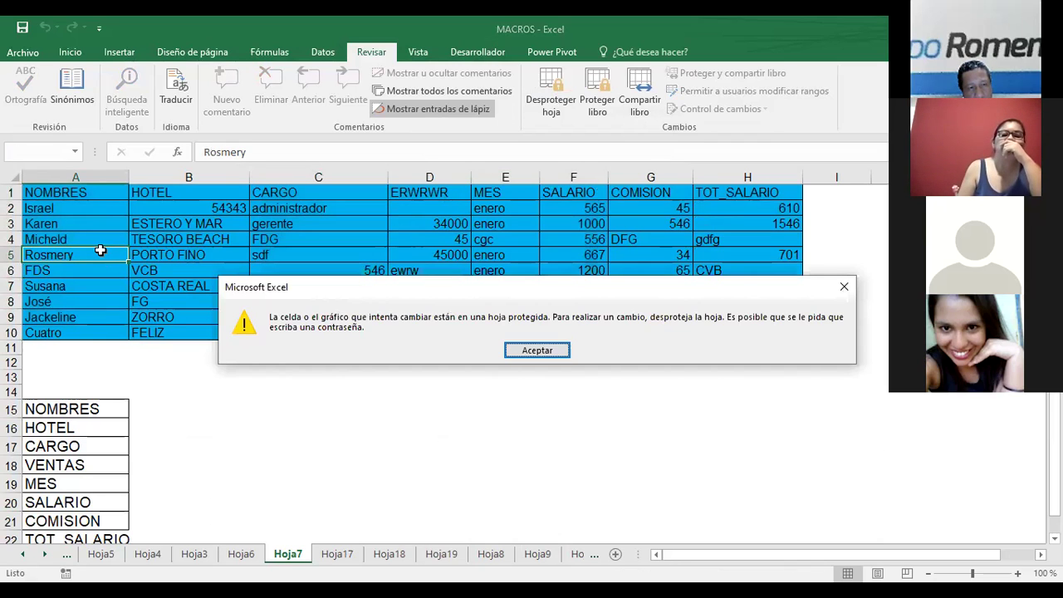
{"action": "key", "text": "Return"}
{"action": "left_click", "coordinate": [184, 239]}
{"action": "type", "text": "DSFS"}
{"action": "left_click", "coordinate": [332, 254]}
{"action": "double_click", "coordinate": [337, 259]}
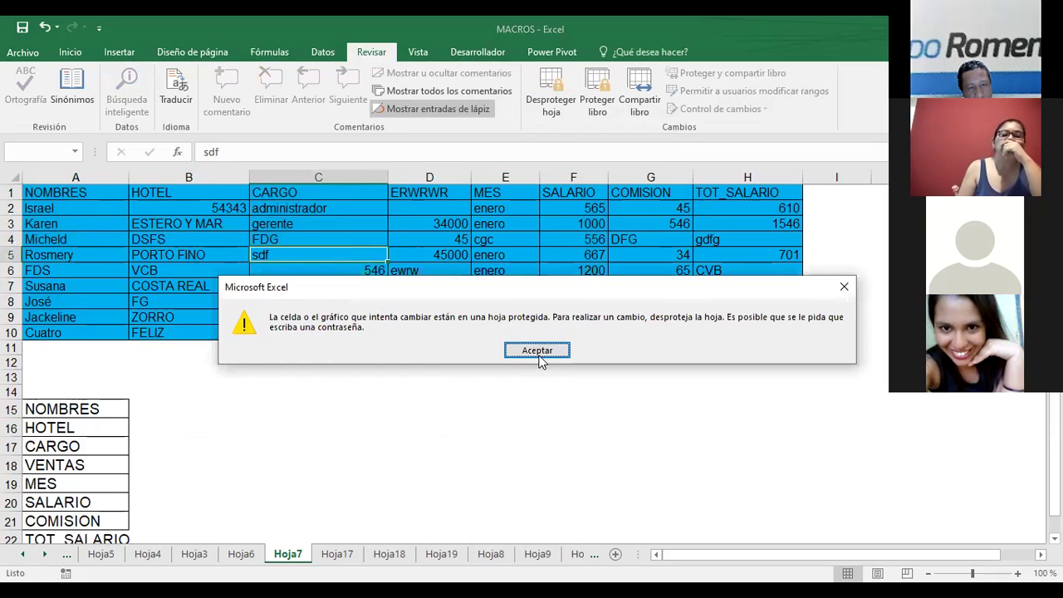
{"action": "left_click", "coordinate": [538, 349]}
Step: Enter SDFS in D9 and DSF in E3; D2 and locked F3 reject edits
{"action": "left_click", "coordinate": [426, 210]}
{"action": "type", "text": "DSFSDF"}
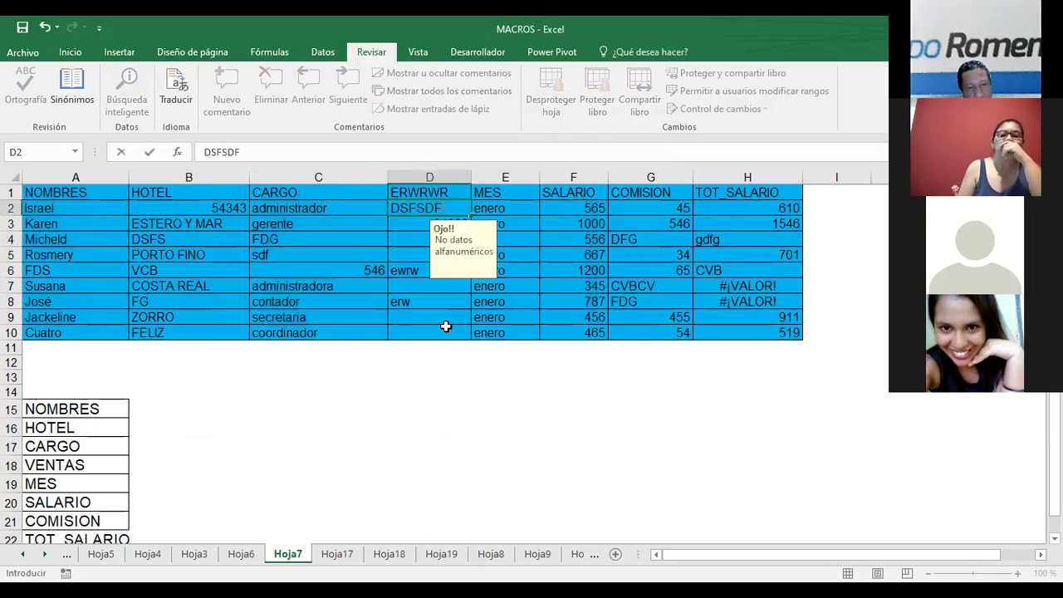
{"action": "left_click", "coordinate": [429, 319]}
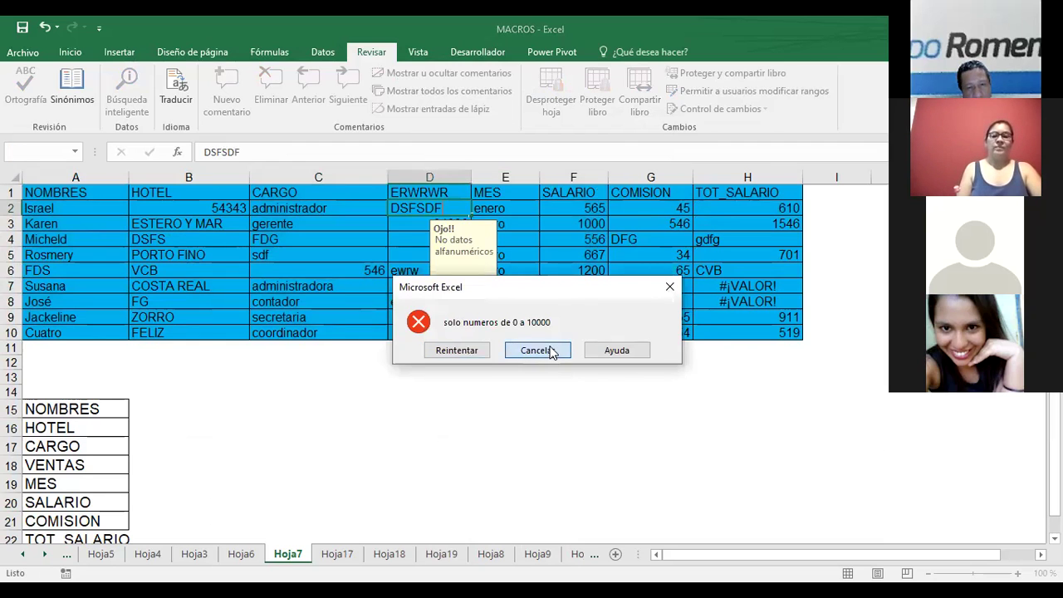
{"action": "left_click", "coordinate": [537, 349]}
{"action": "type", "text": "SDFS"}
{"action": "left_click", "coordinate": [503, 228]}
{"action": "type", "text": "DSF"}
{"action": "left_click", "coordinate": [514, 288]}
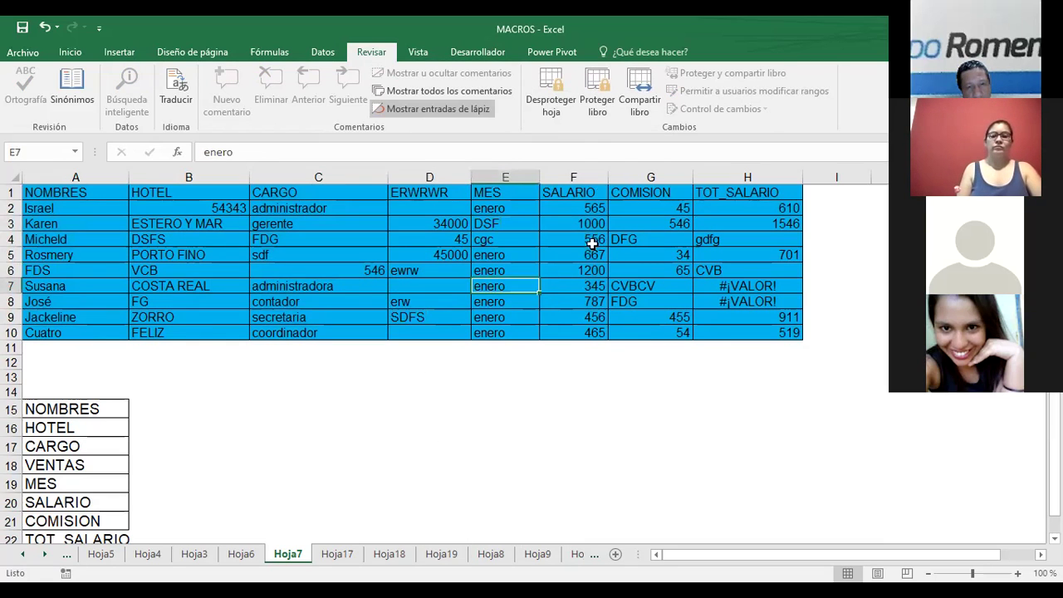
{"action": "left_click", "coordinate": [578, 230]}
{"action": "double_click", "coordinate": [579, 231]}
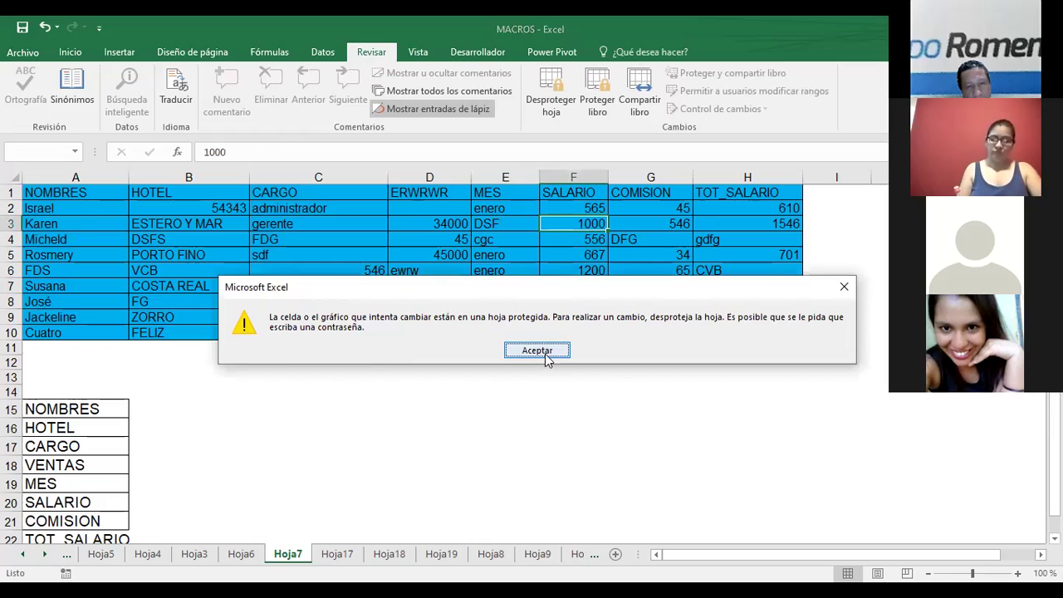
{"action": "left_click", "coordinate": [540, 350]}
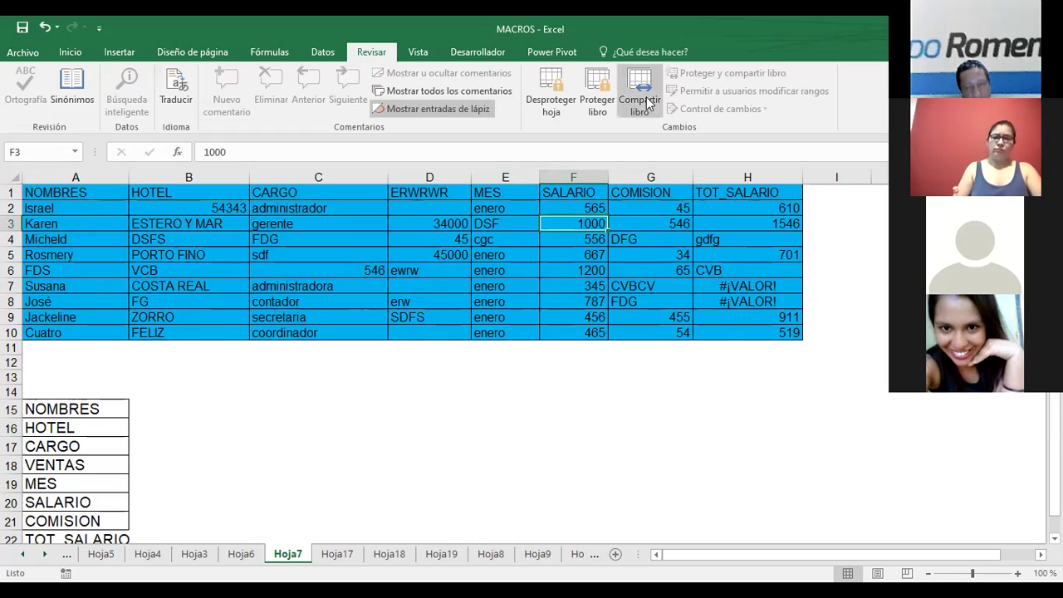
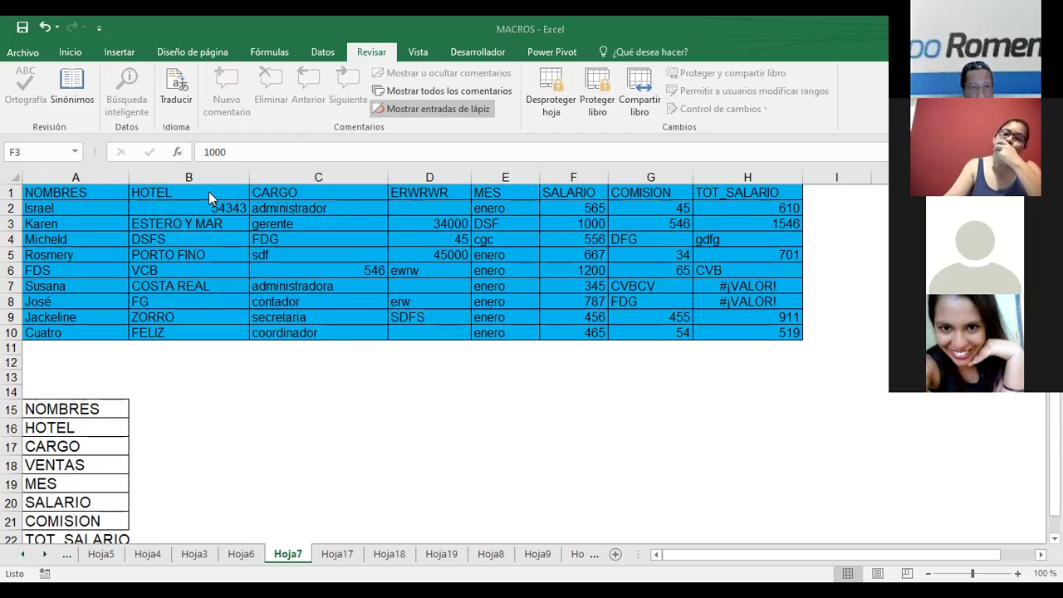
Step: Dismiss the protected-sheet warning and select the NOMBRES cells A1 to A10
{"action": "key", "text": "Delete"}
{"action": "left_click", "coordinate": [537, 350]}
{"action": "left_click", "coordinate": [64, 192]}
{"action": "left_click_drag", "start_coordinate": [64, 192], "coordinate": [54, 332]}
Step: Try out selections combining the MES, NOMBRES, COMISION and SALARIO columns
{"action": "left_click_drag", "start_coordinate": [509, 192], "coordinate": [505, 332]}
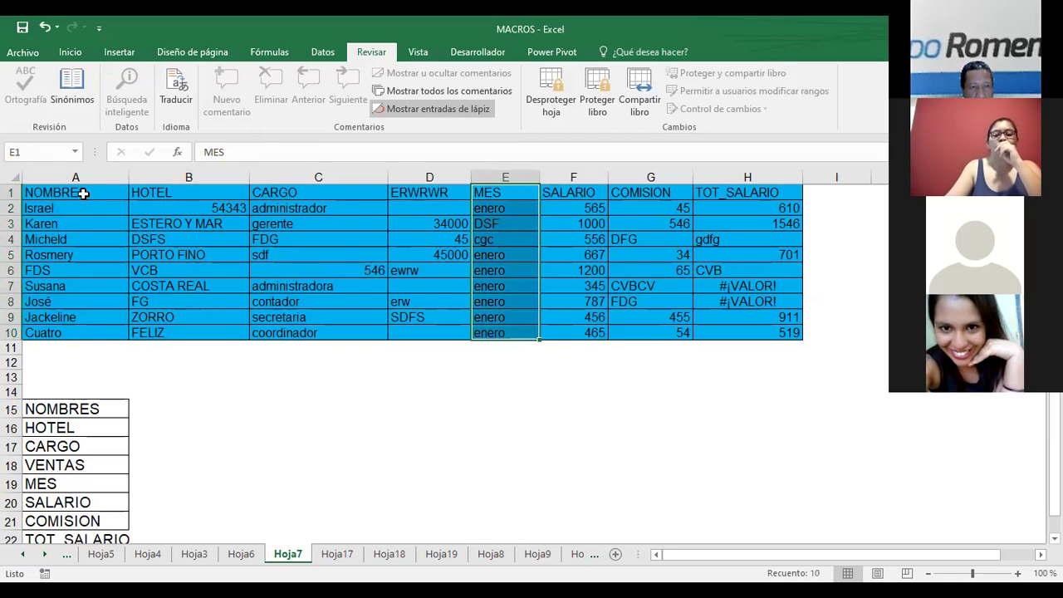
{"action": "left_click_drag", "start_coordinate": [76, 192], "coordinate": [74, 318], "text": "ctrl"}
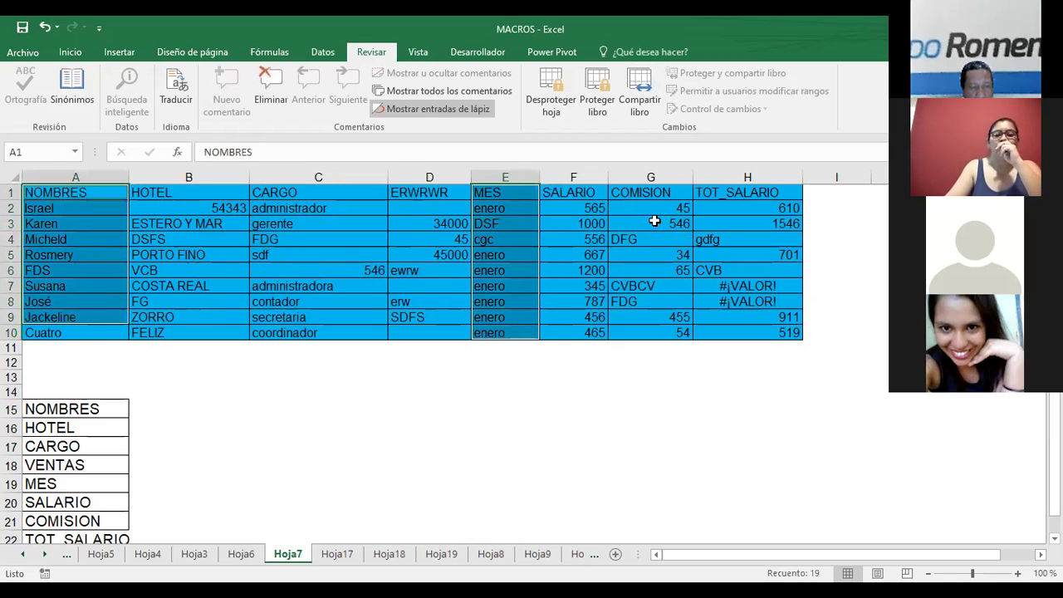
{"action": "left_click_drag", "start_coordinate": [652, 191], "coordinate": [654, 342]}
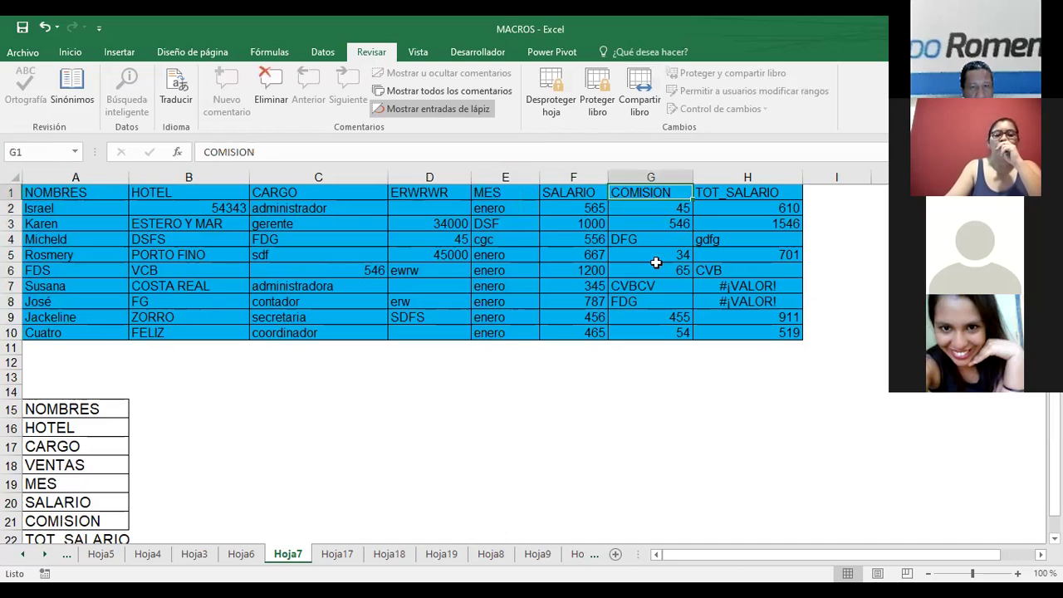
{"action": "left_click", "coordinate": [576, 177]}
Step: Select COMISION G1:G10, then add the SALARIO, TOT_SALARIO and NOMBRES columns
{"action": "left_click", "coordinate": [654, 193]}
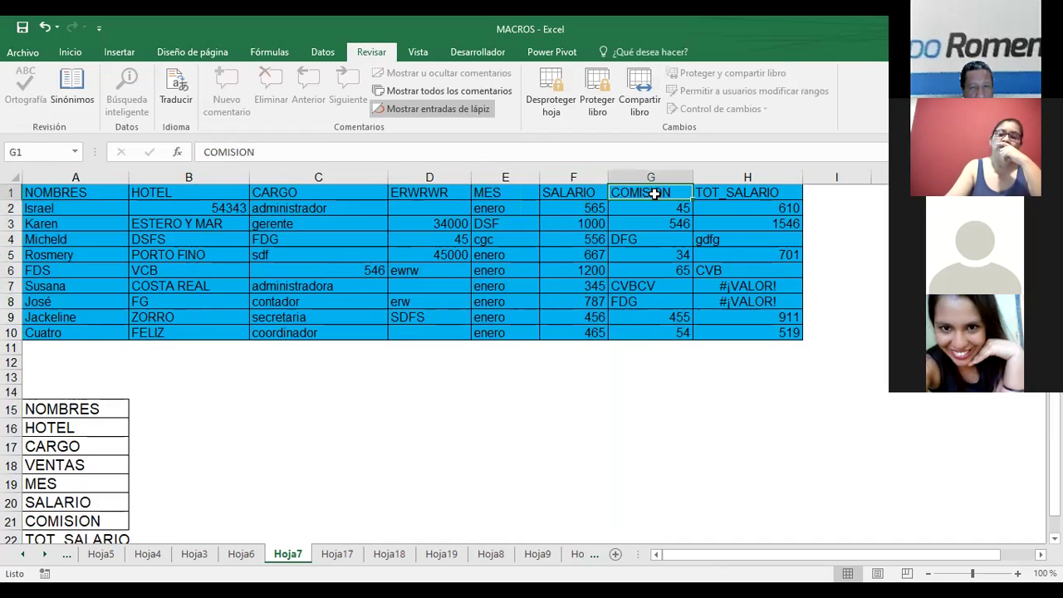
{"action": "left_click_drag", "start_coordinate": [655, 191], "coordinate": [655, 332]}
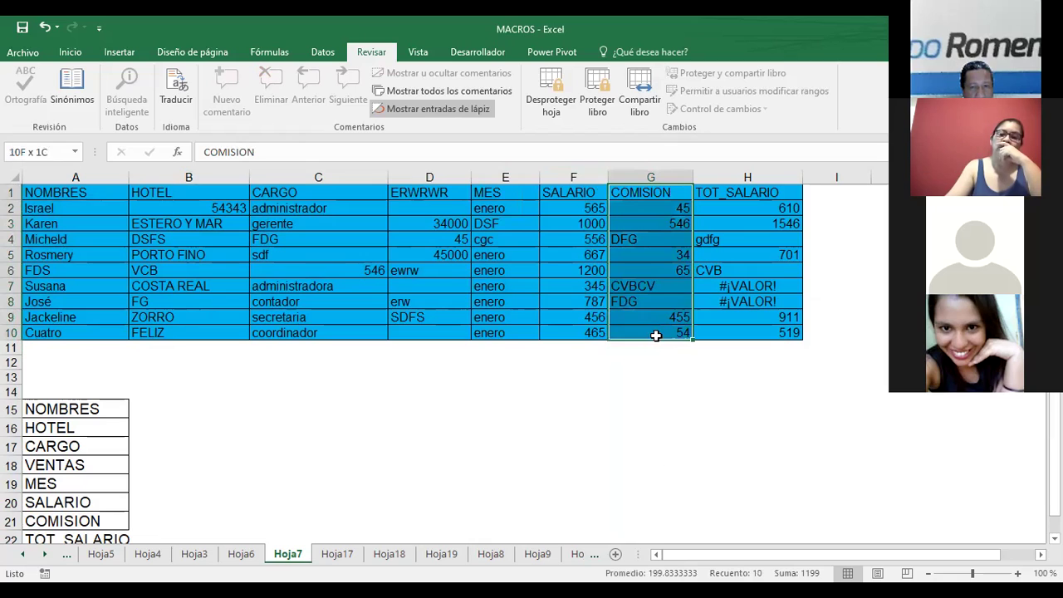
{"action": "left_click_drag", "start_coordinate": [551, 191], "coordinate": [560, 332]}
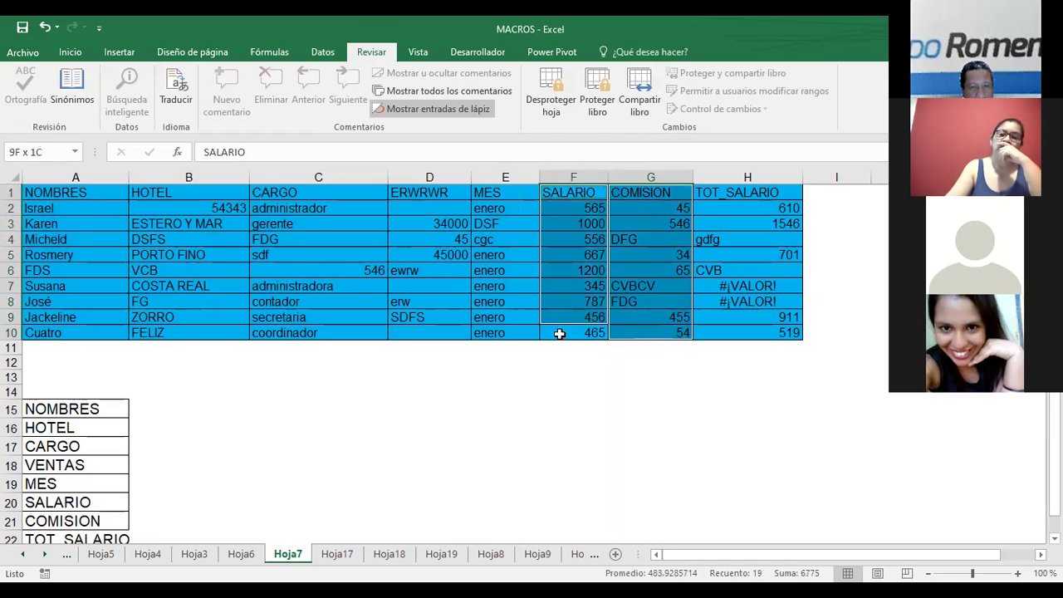
{"action": "left_click_drag", "start_coordinate": [747, 193], "coordinate": [747, 344]}
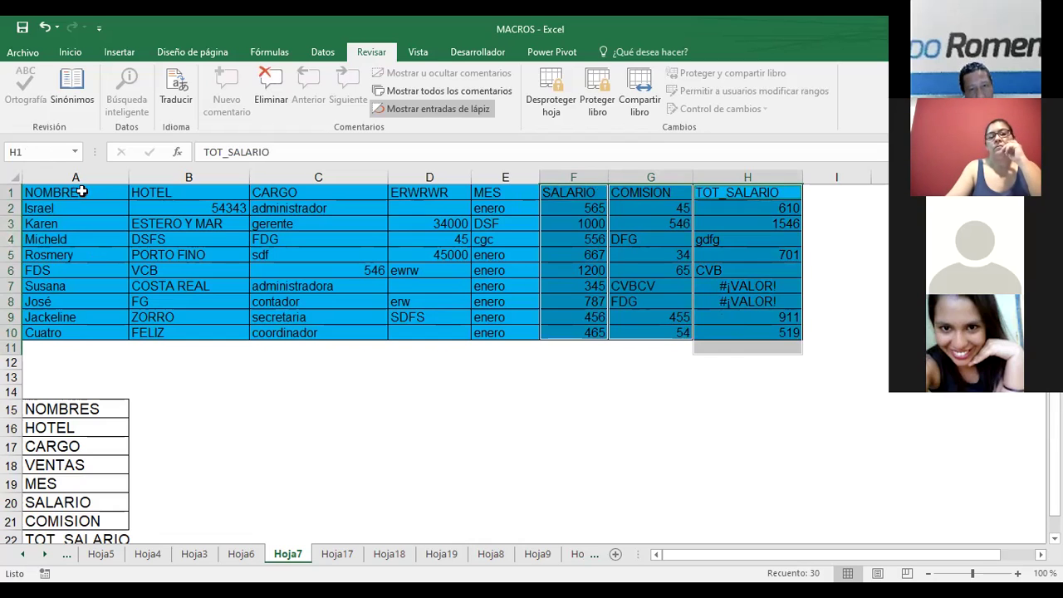
{"action": "left_click_drag", "start_coordinate": [83, 192], "coordinate": [72, 337]}
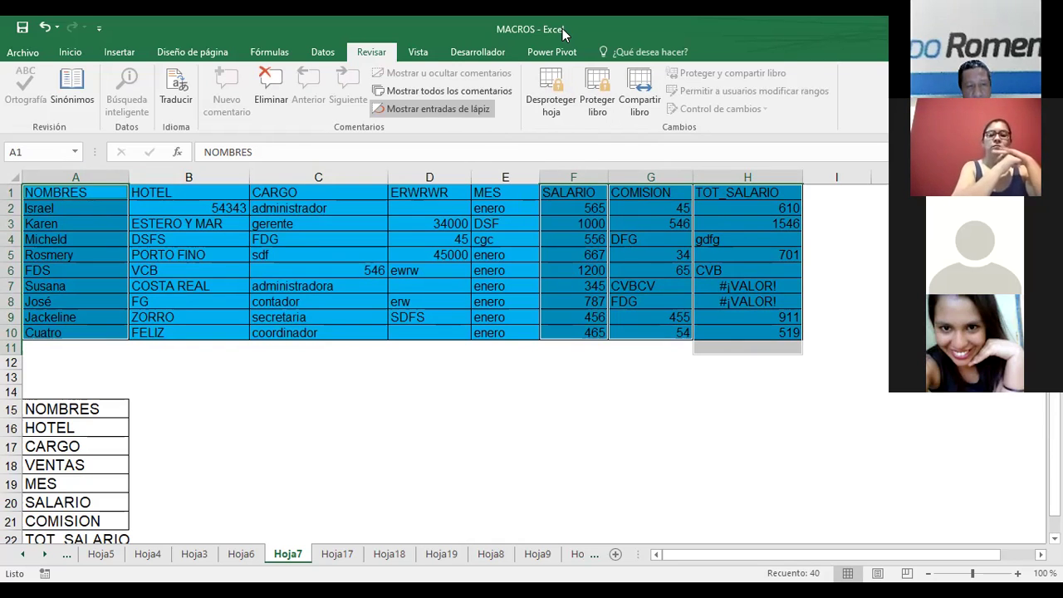
{"action": "left_click", "coordinate": [348, 389]}
{"action": "left_click", "coordinate": [289, 361]}
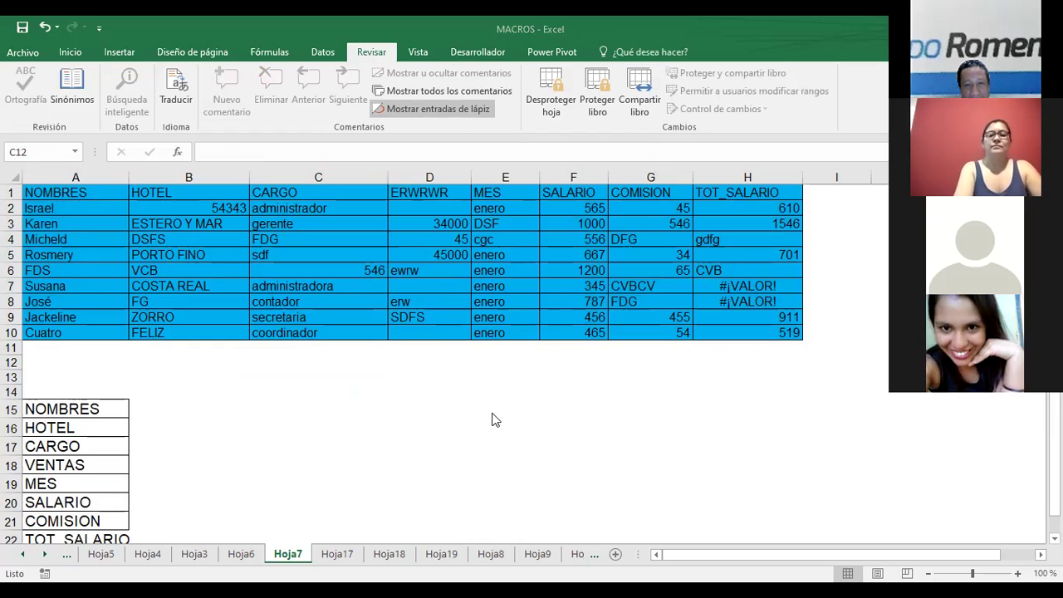
{"action": "left_click", "coordinate": [146, 389]}
{"action": "left_click", "coordinate": [130, 374]}
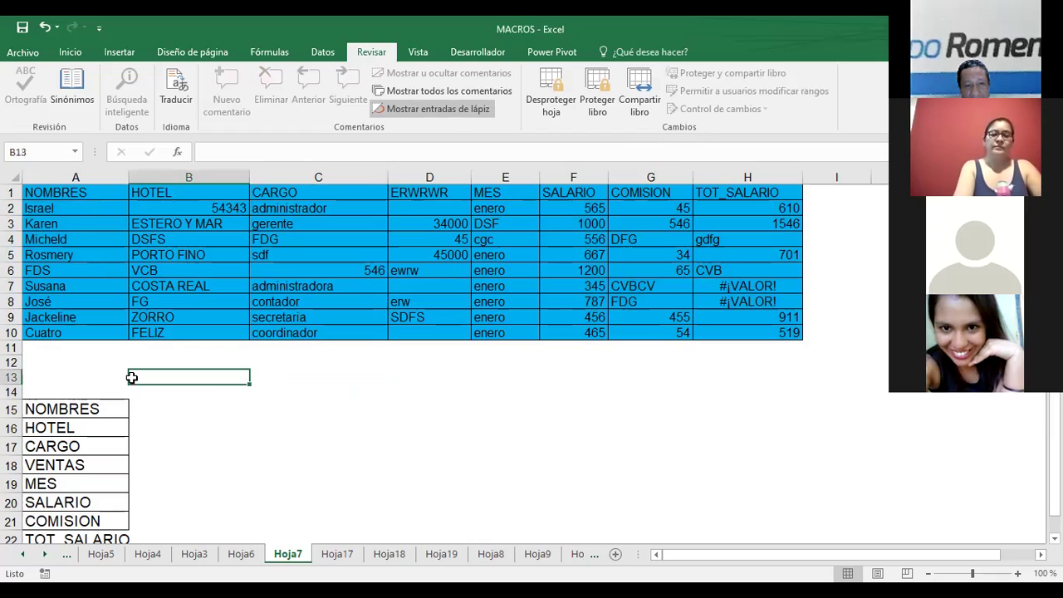
{"action": "left_click", "coordinate": [605, 357]}
{"action": "left_click", "coordinate": [666, 358]}
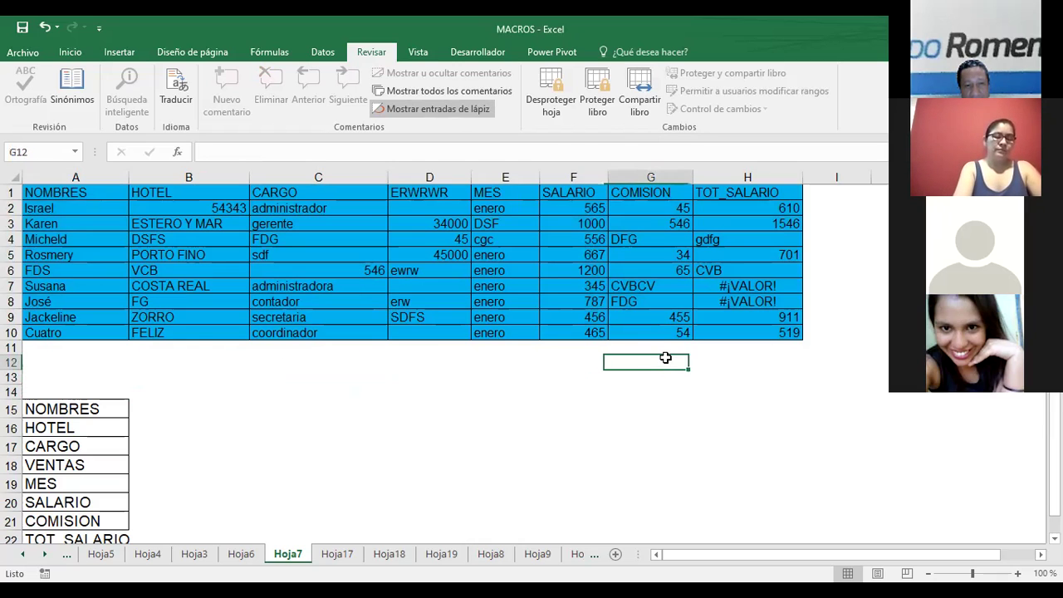
{"action": "left_click_drag", "start_coordinate": [774, 362], "coordinate": [38, 362]}
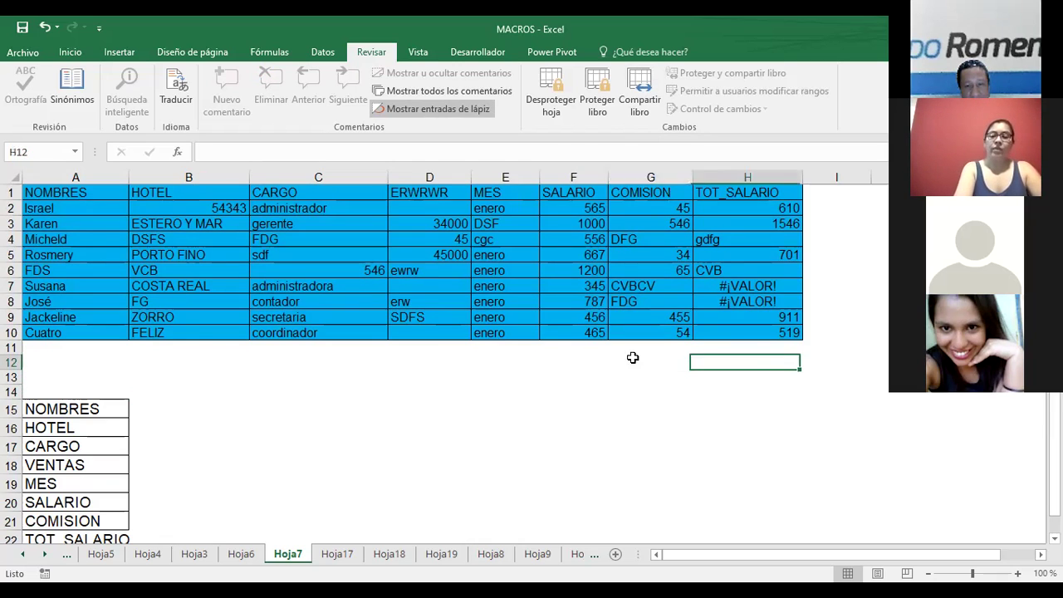
{"action": "left_click", "coordinate": [410, 415]}
{"action": "left_click", "coordinate": [84, 387]}
{"action": "left_click", "coordinate": [51, 378]}
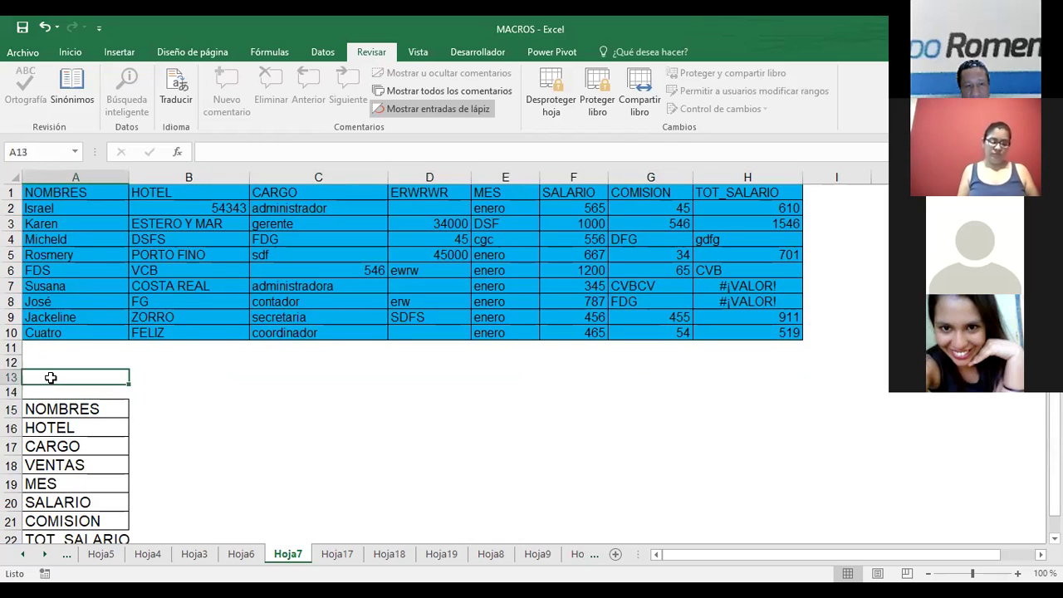
{"action": "left_click_drag", "start_coordinate": [51, 377], "coordinate": [793, 376]}
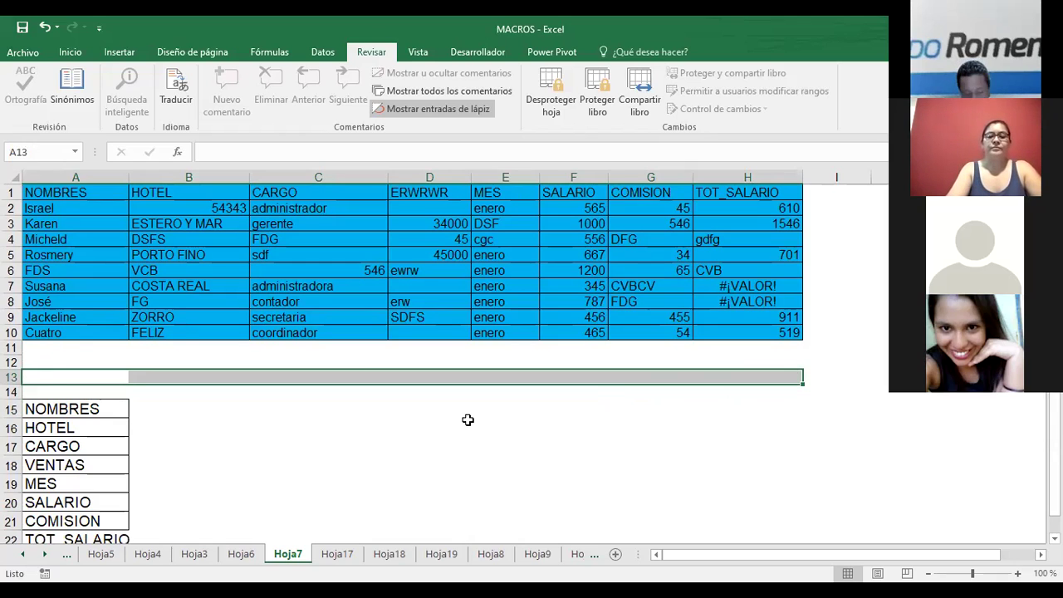
{"action": "left_click", "coordinate": [754, 408]}
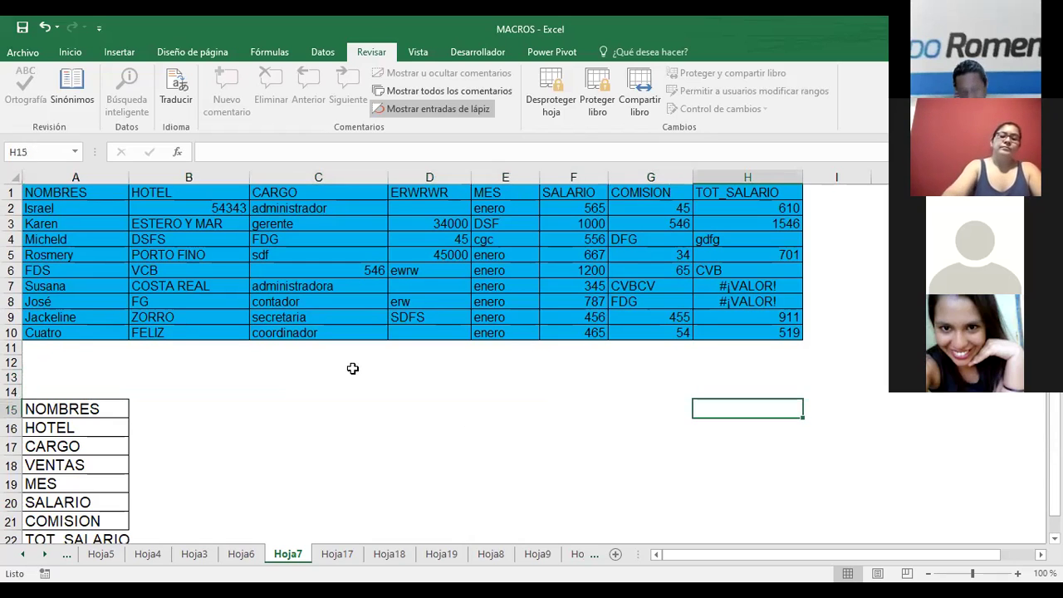
{"action": "left_click", "coordinate": [287, 358]}
{"action": "left_click", "coordinate": [446, 348]}
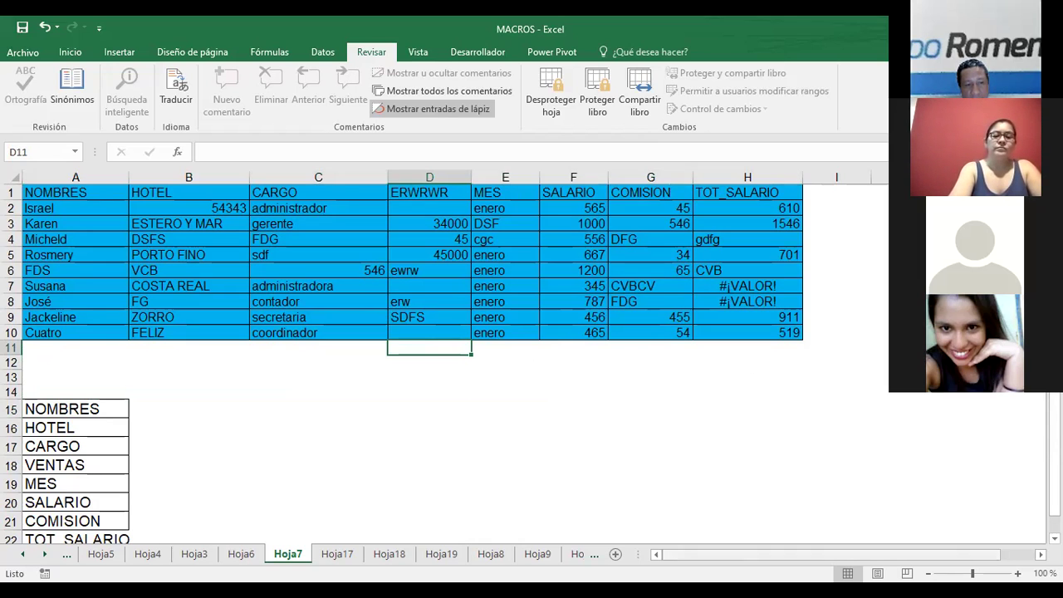
{"action": "left_click", "coordinate": [554, 541]}
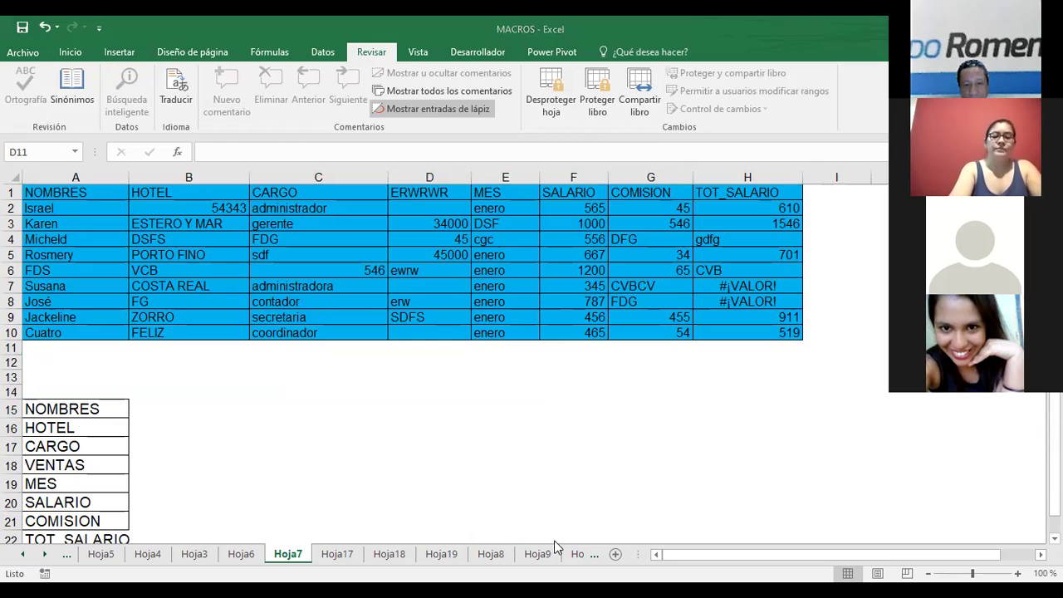